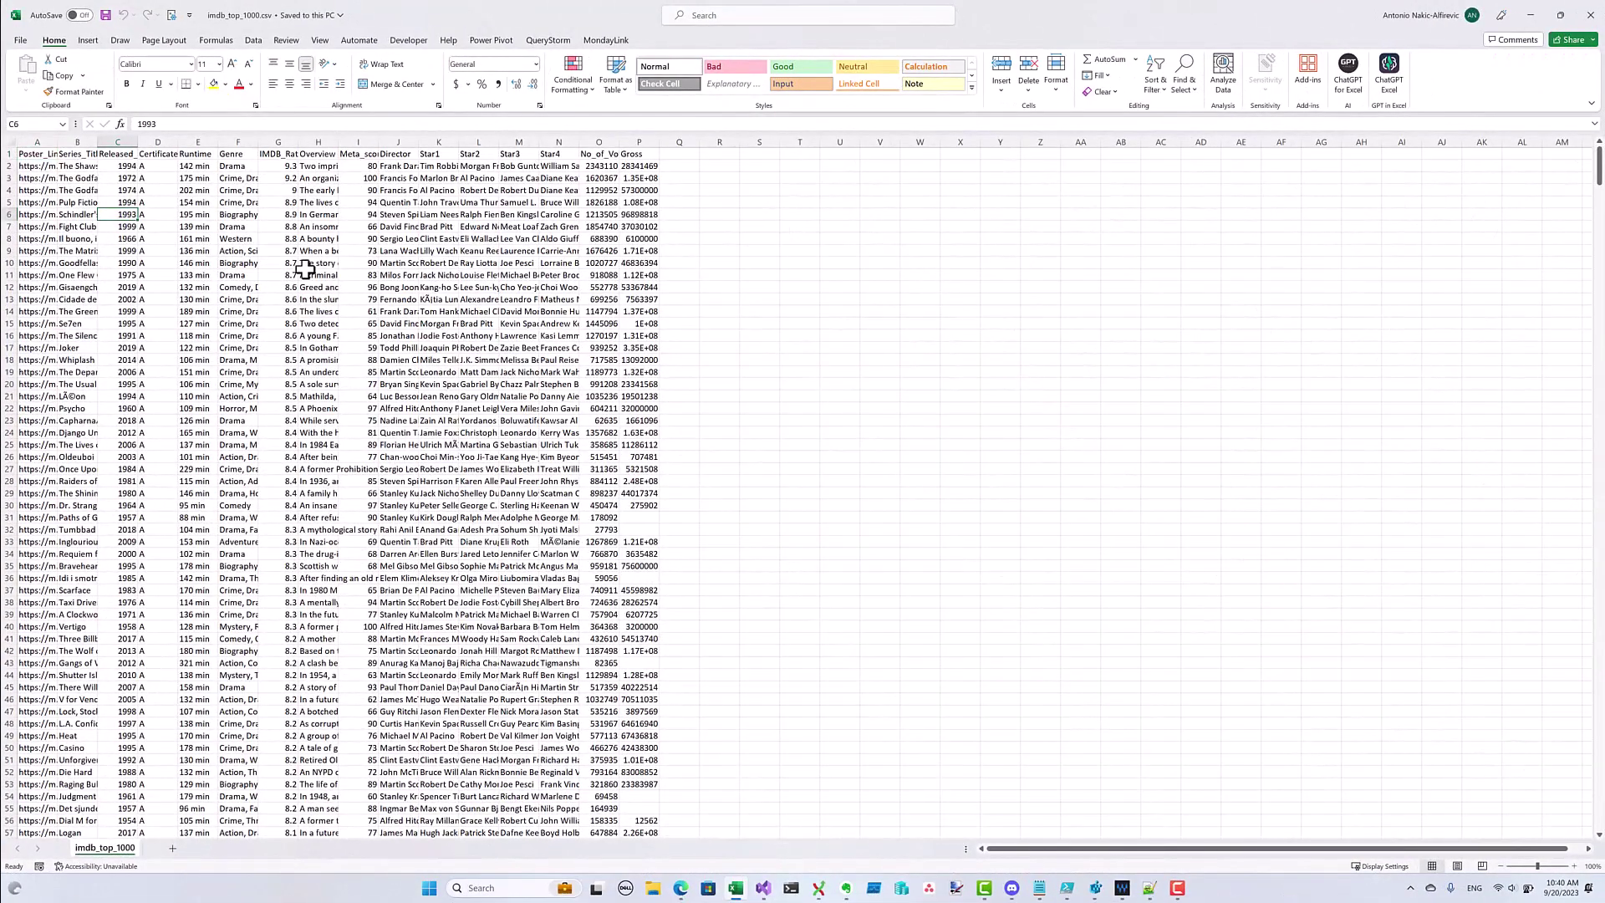
Confirm the movie data ends at row 999, then return to the top and inspect cells B3 and J6
{"action": "key", "text": "ctrl+Left"}
{"action": "key", "text": "ctrl+Down"}
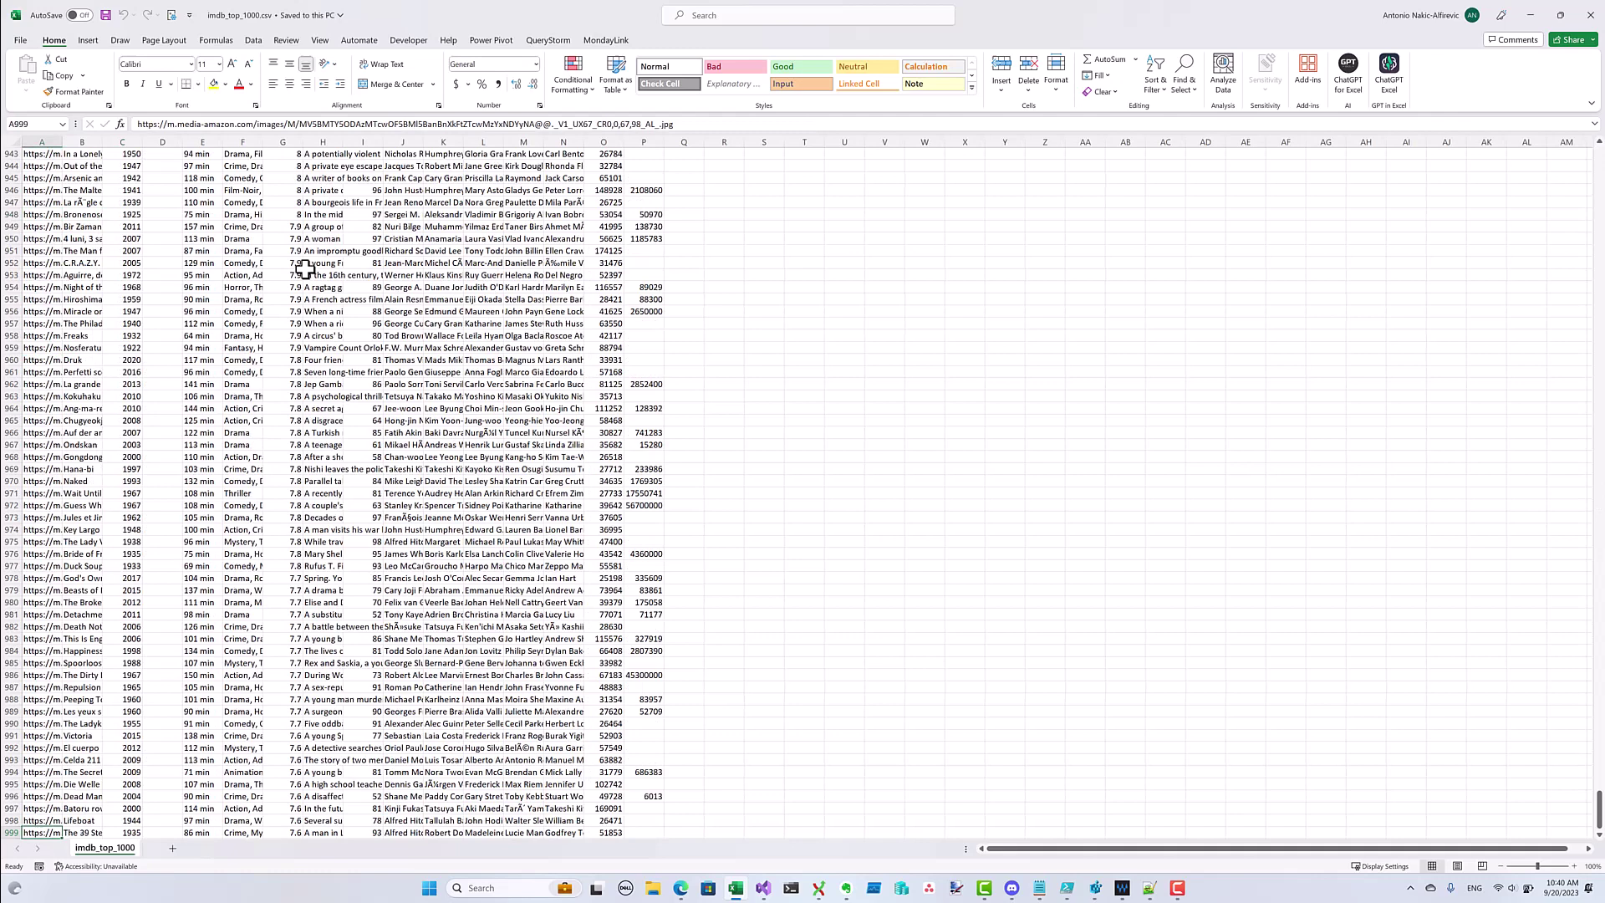
{"action": "key", "text": "ctrl+Up"}
{"action": "left_click", "coordinate": [78, 178]}
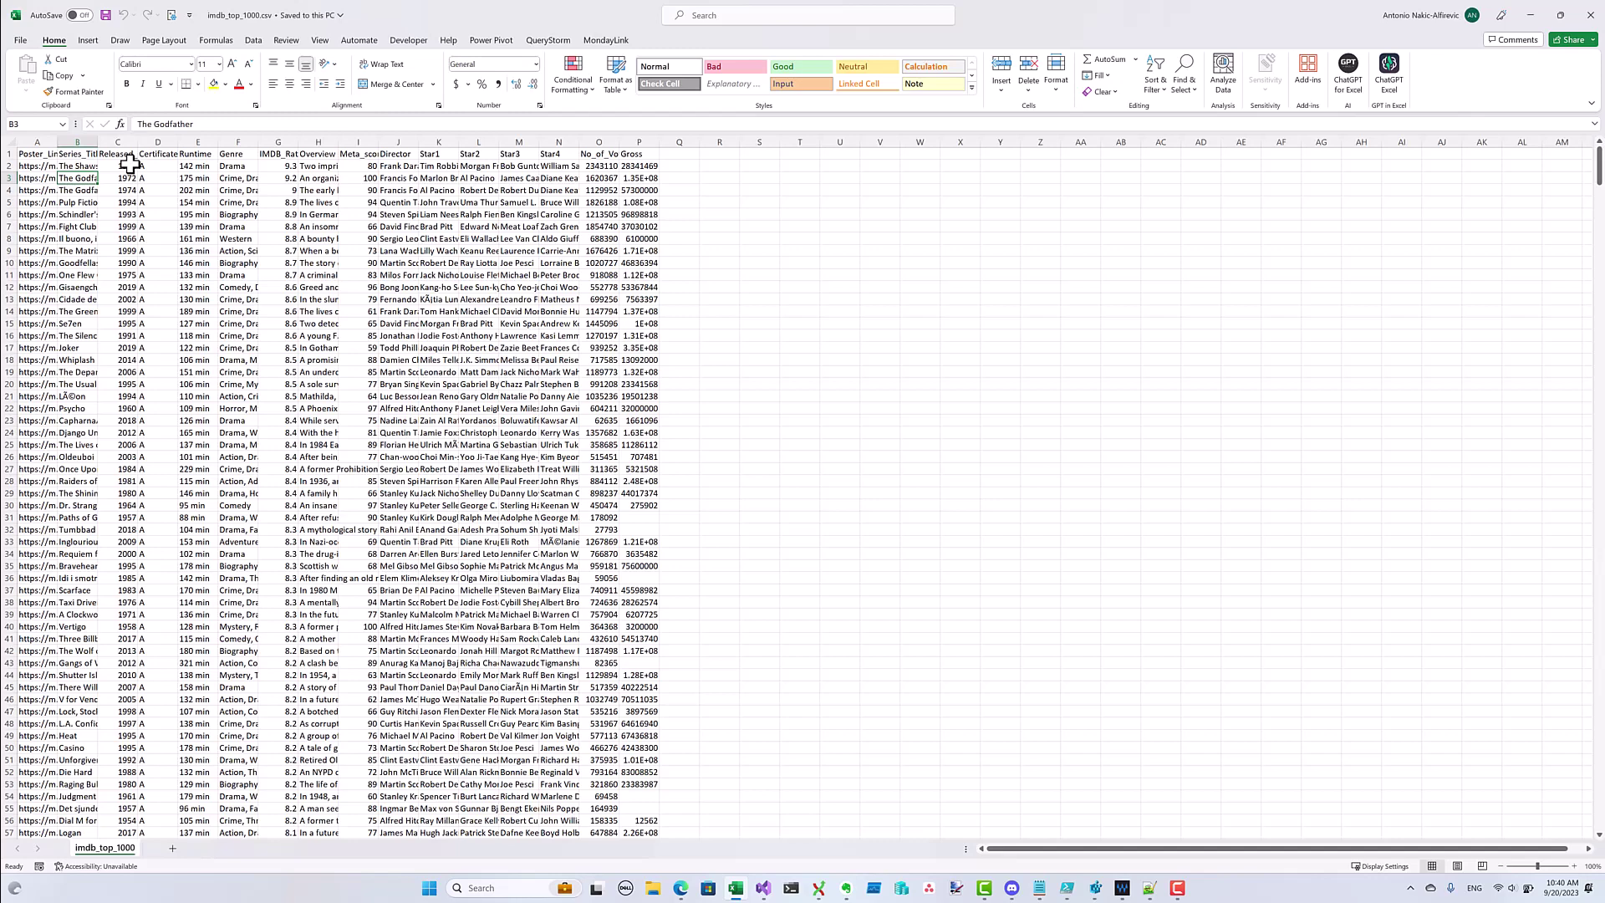
{"action": "left_click", "coordinate": [387, 216]}
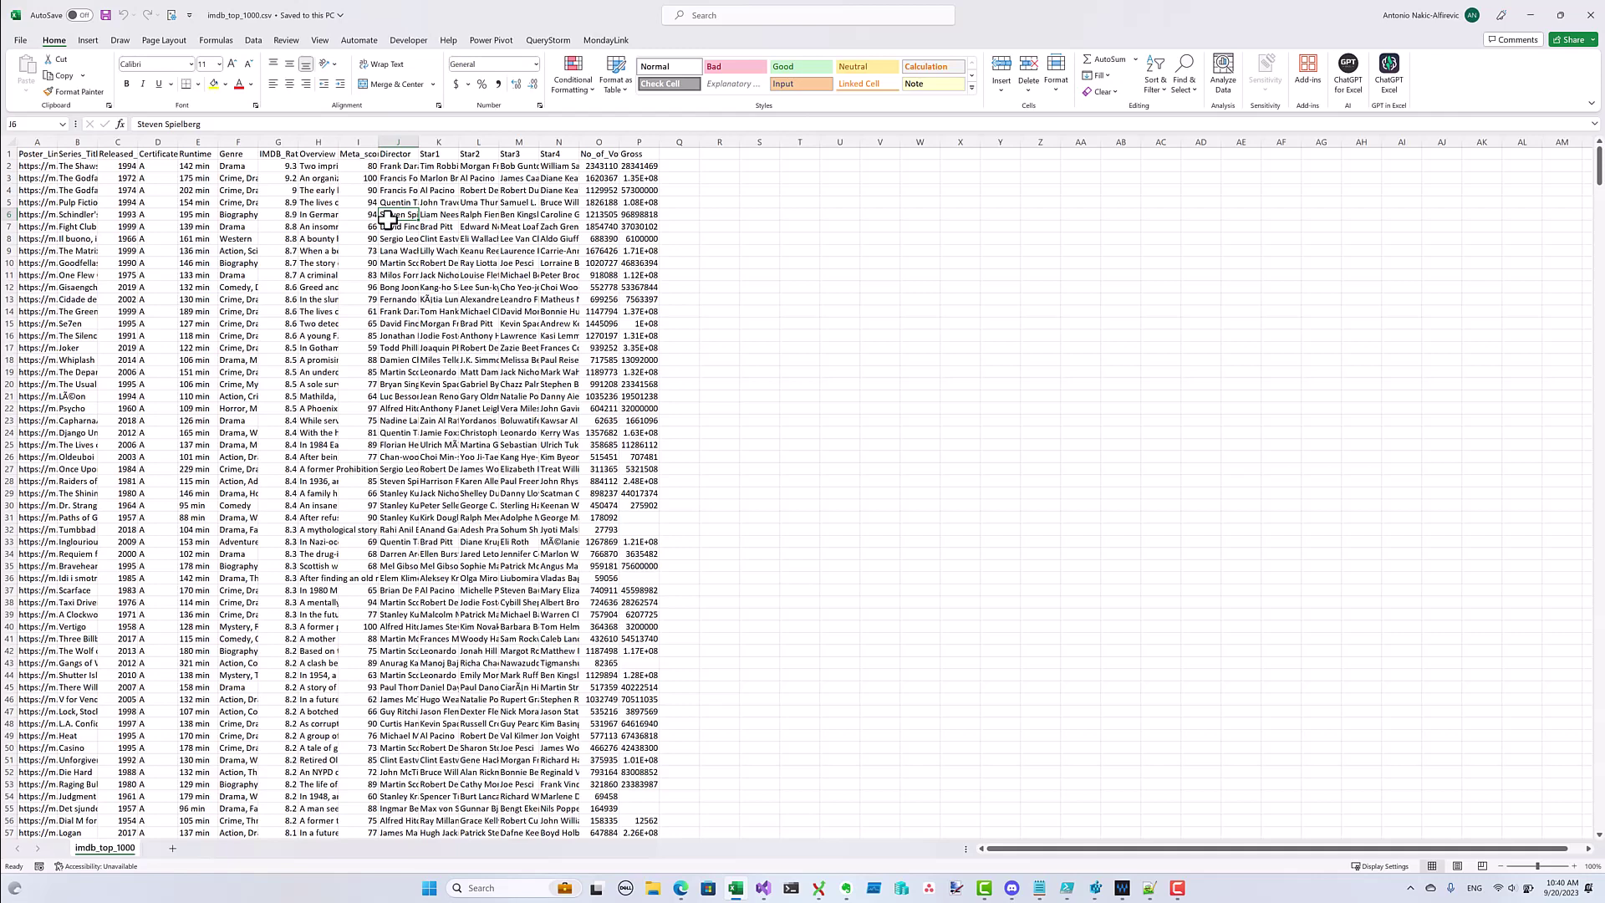
In a new blank workbook, import imdb_top_1000.csv from Text/CSV
{"action": "key", "text": "ctrl+n"}
{"action": "left_click", "coordinate": [387, 216]}
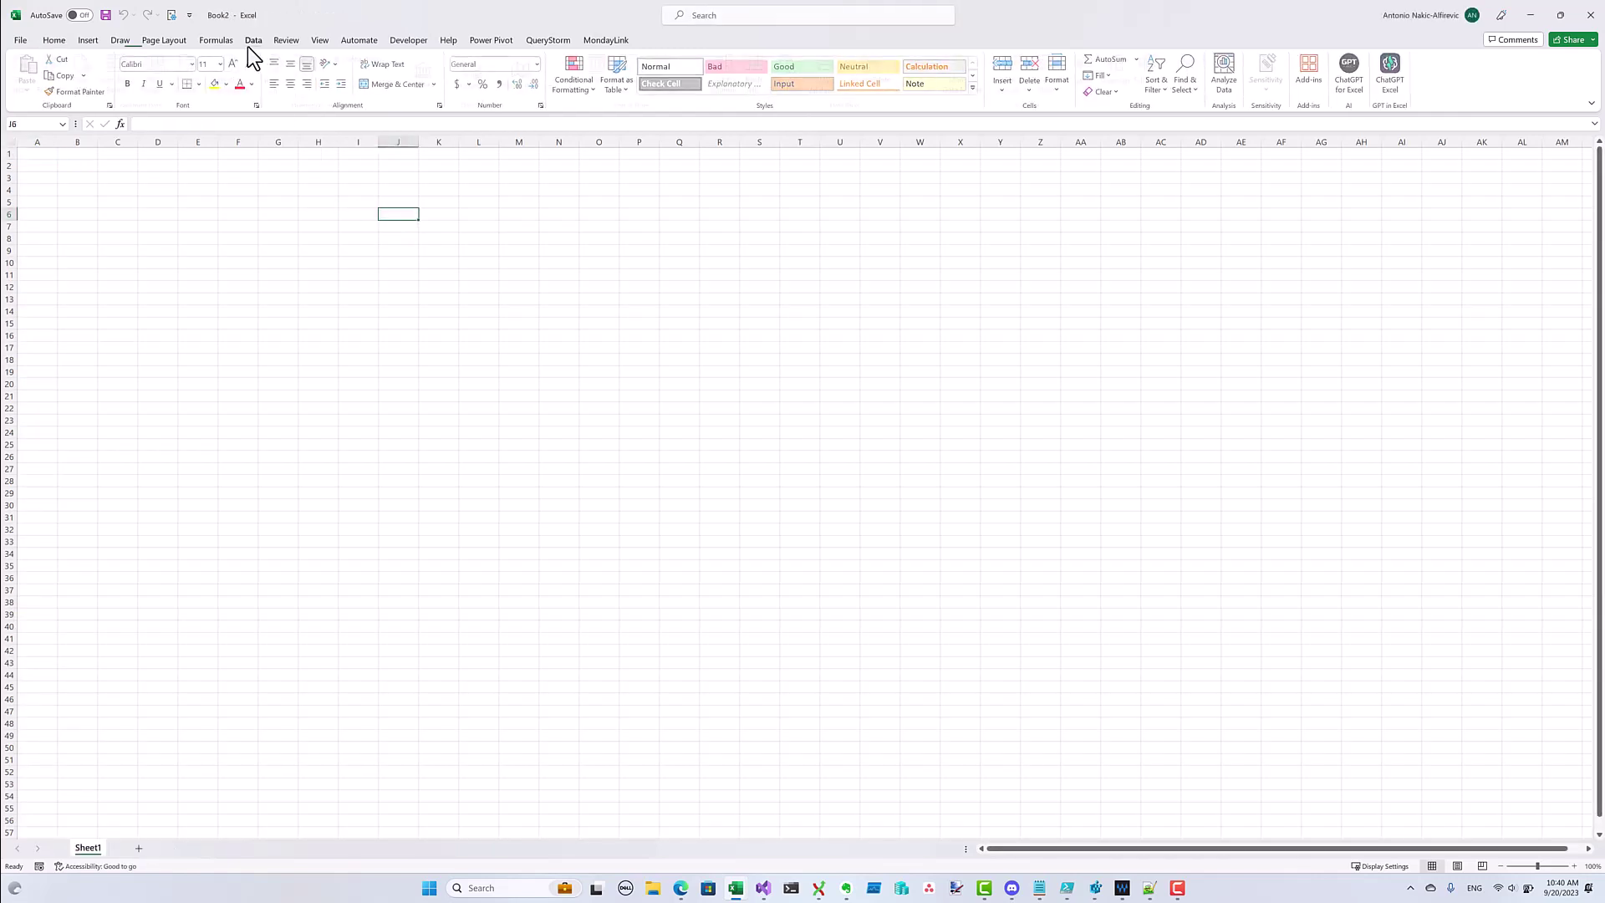
{"action": "left_click", "coordinate": [253, 40]}
{"action": "left_click", "coordinate": [56, 74]}
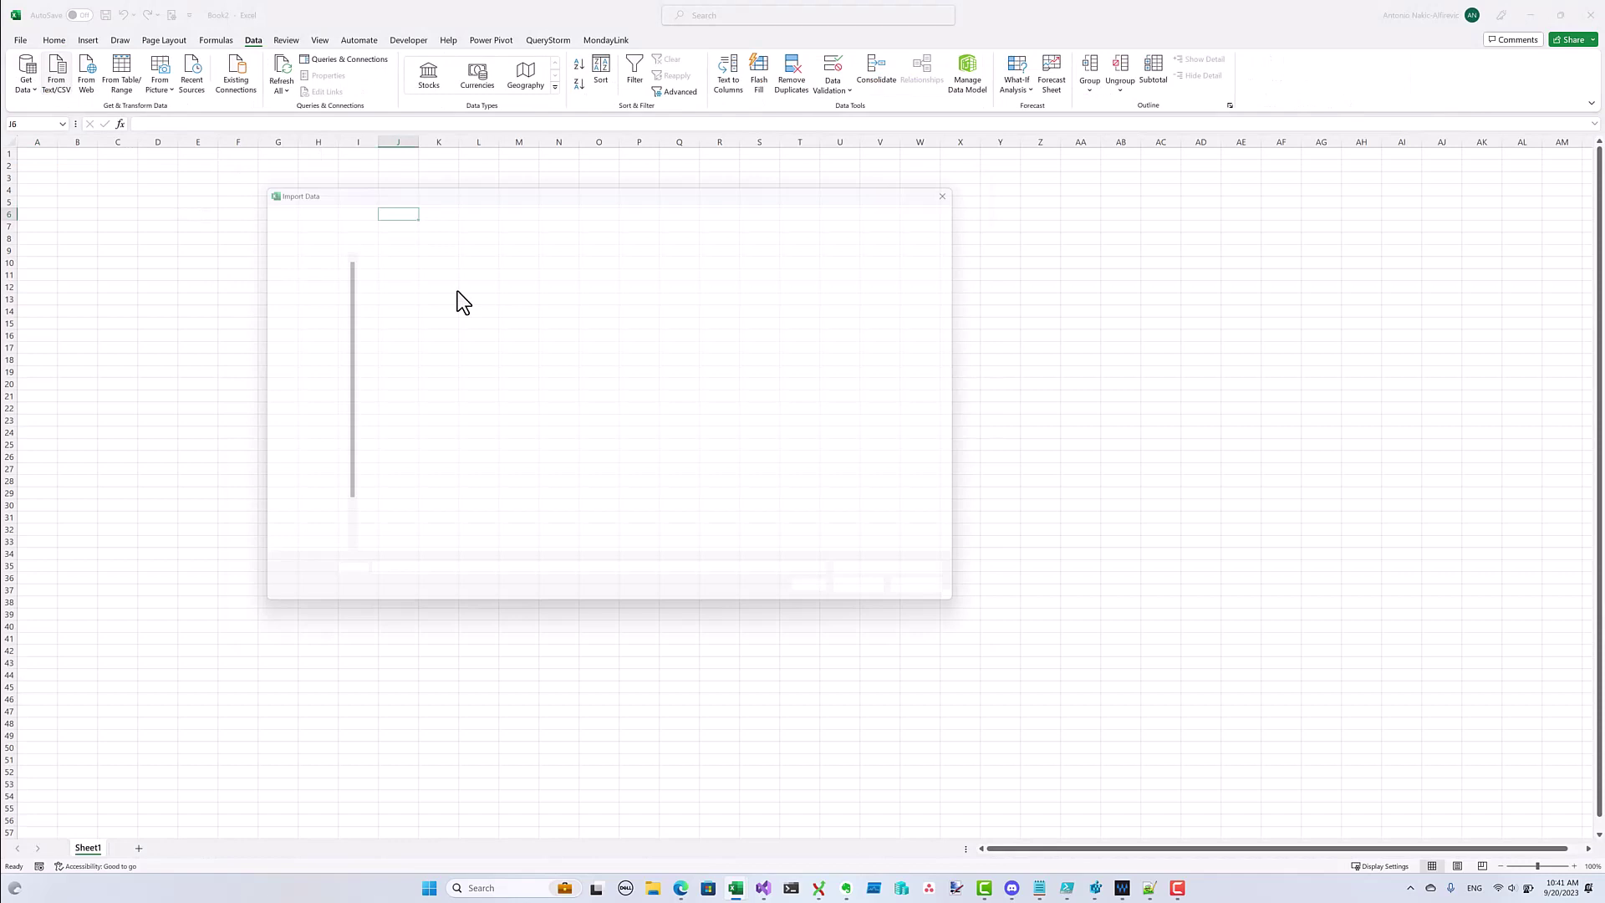
{"action": "left_click", "coordinate": [459, 272]}
{"action": "left_click", "coordinate": [884, 604]}
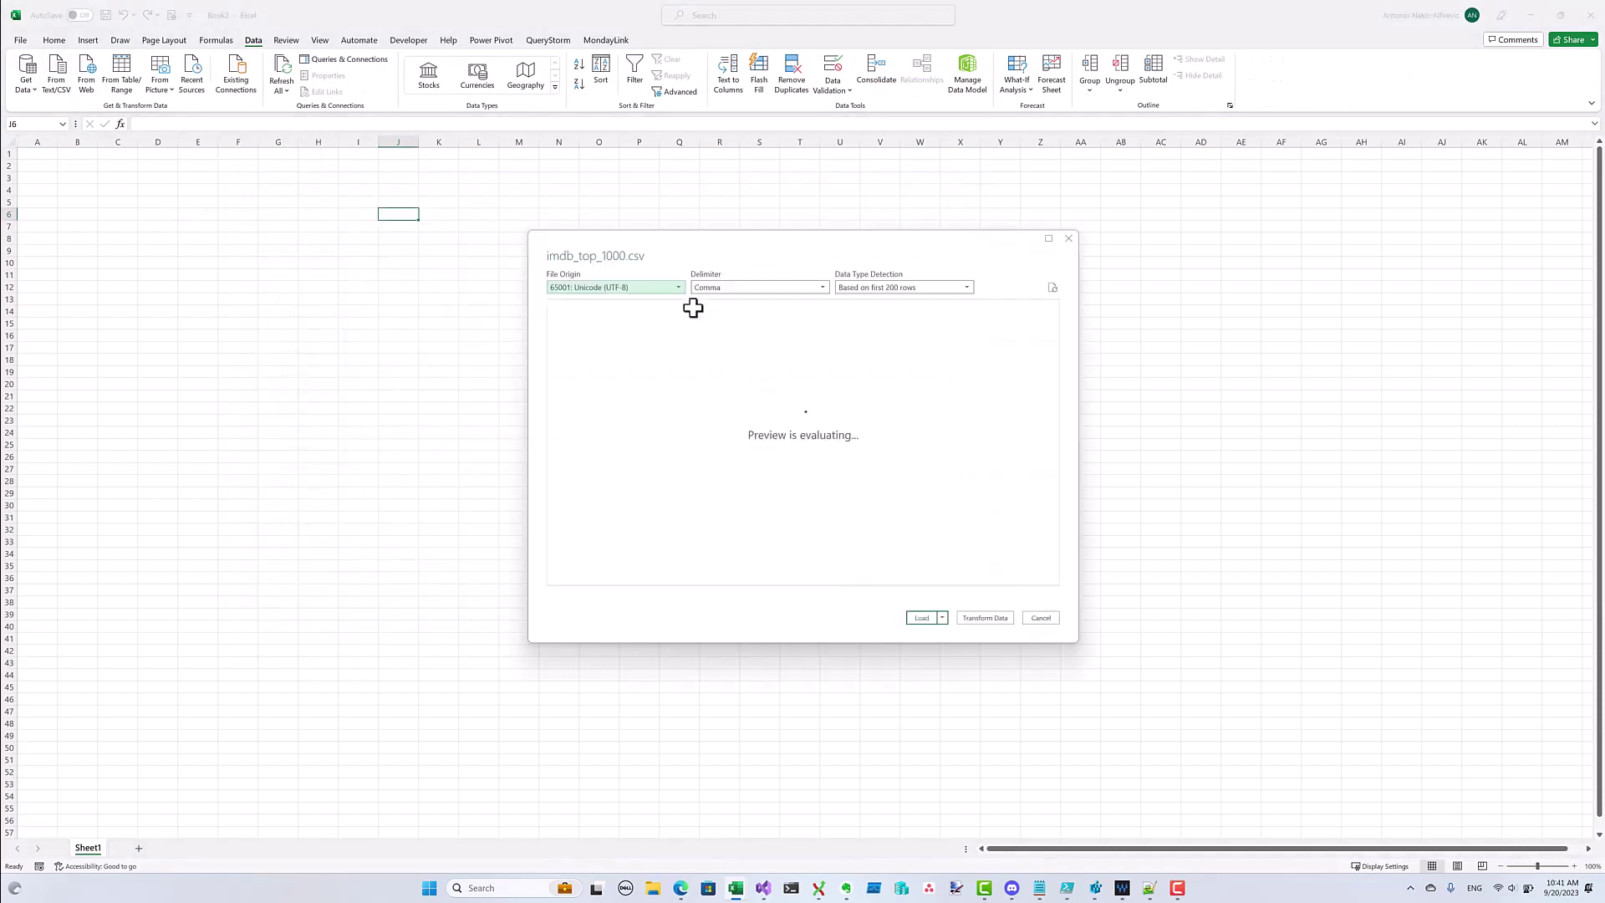
Load the CSV as Only Create Connection and open the imdb_top_1000 query in Power Query Editor
{"action": "left_click", "coordinate": [942, 618]}
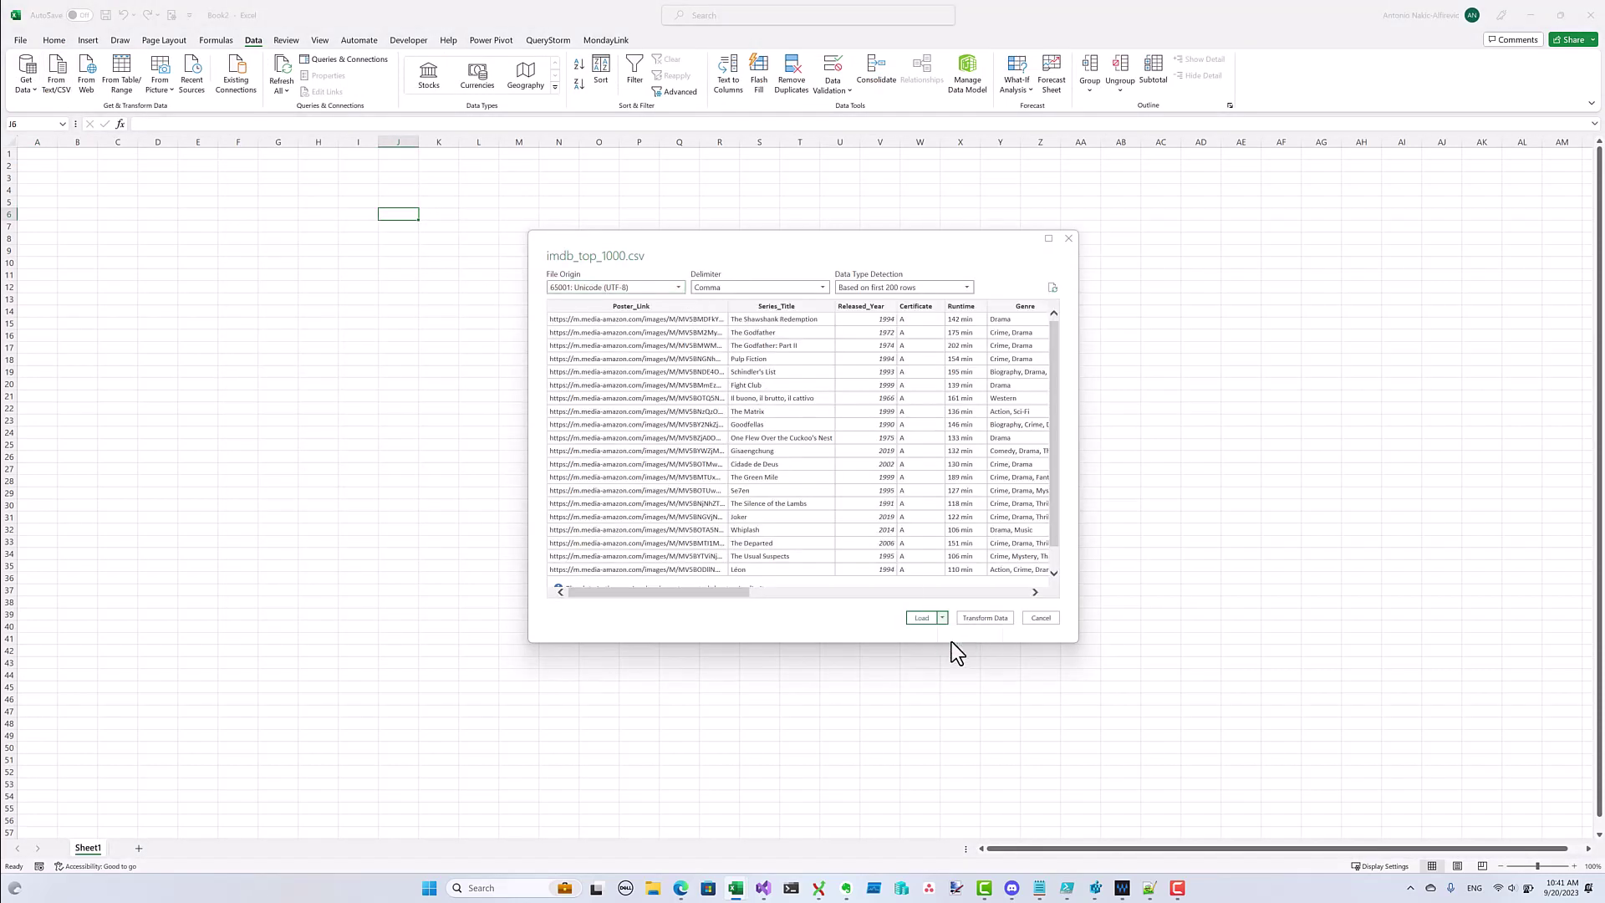
{"action": "left_click", "coordinate": [951, 642]}
{"action": "left_click", "coordinate": [575, 373]}
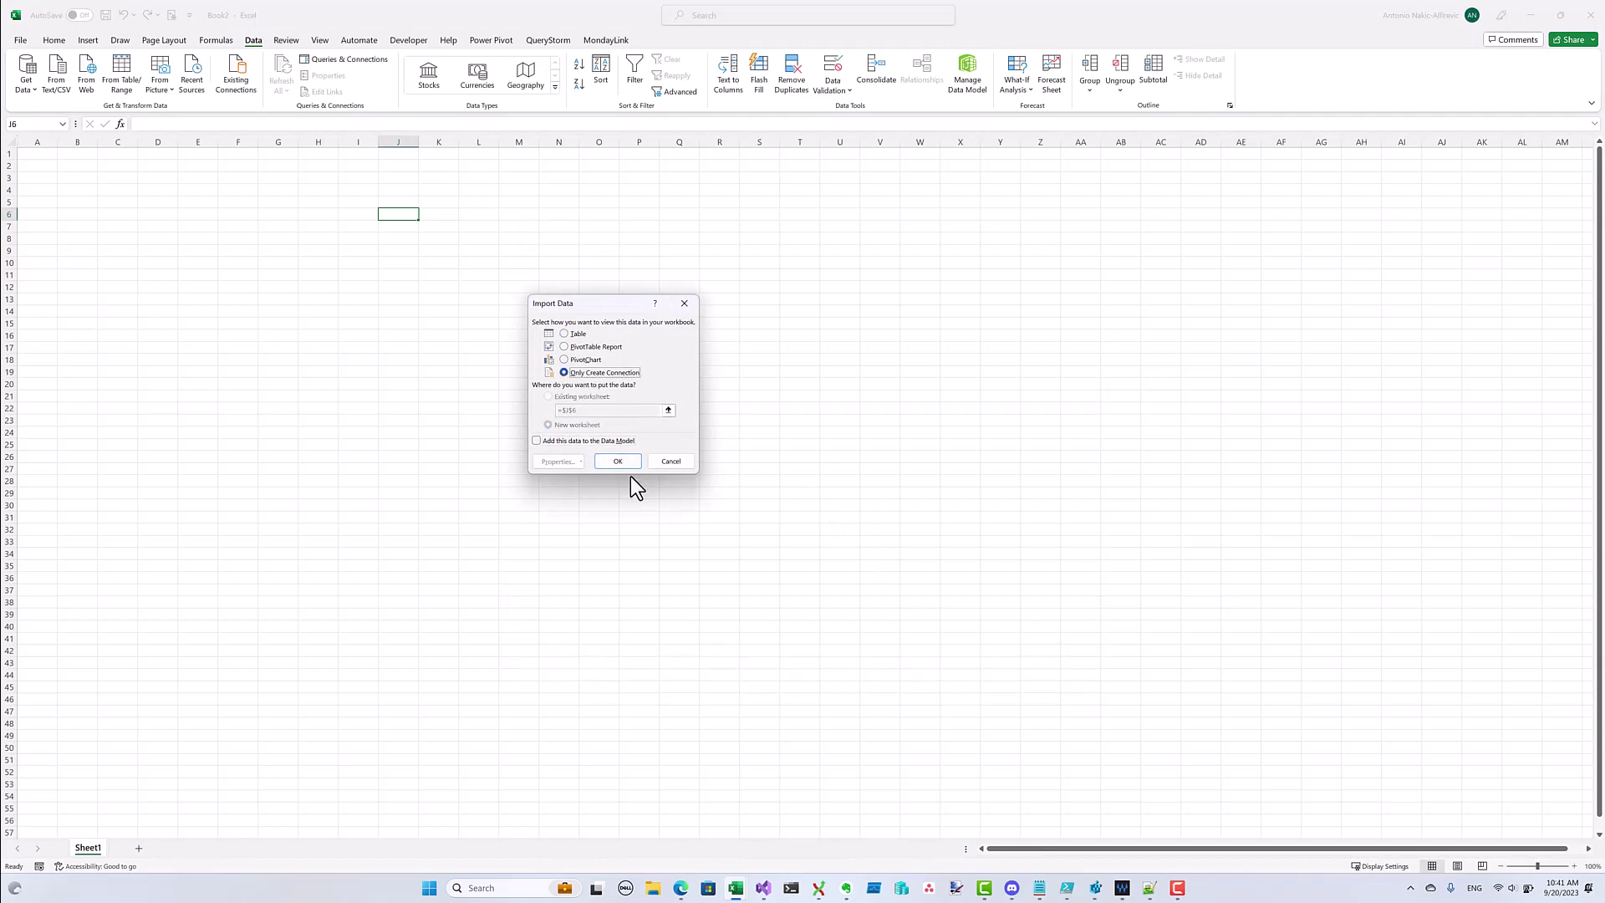
{"action": "left_click", "coordinate": [626, 465]}
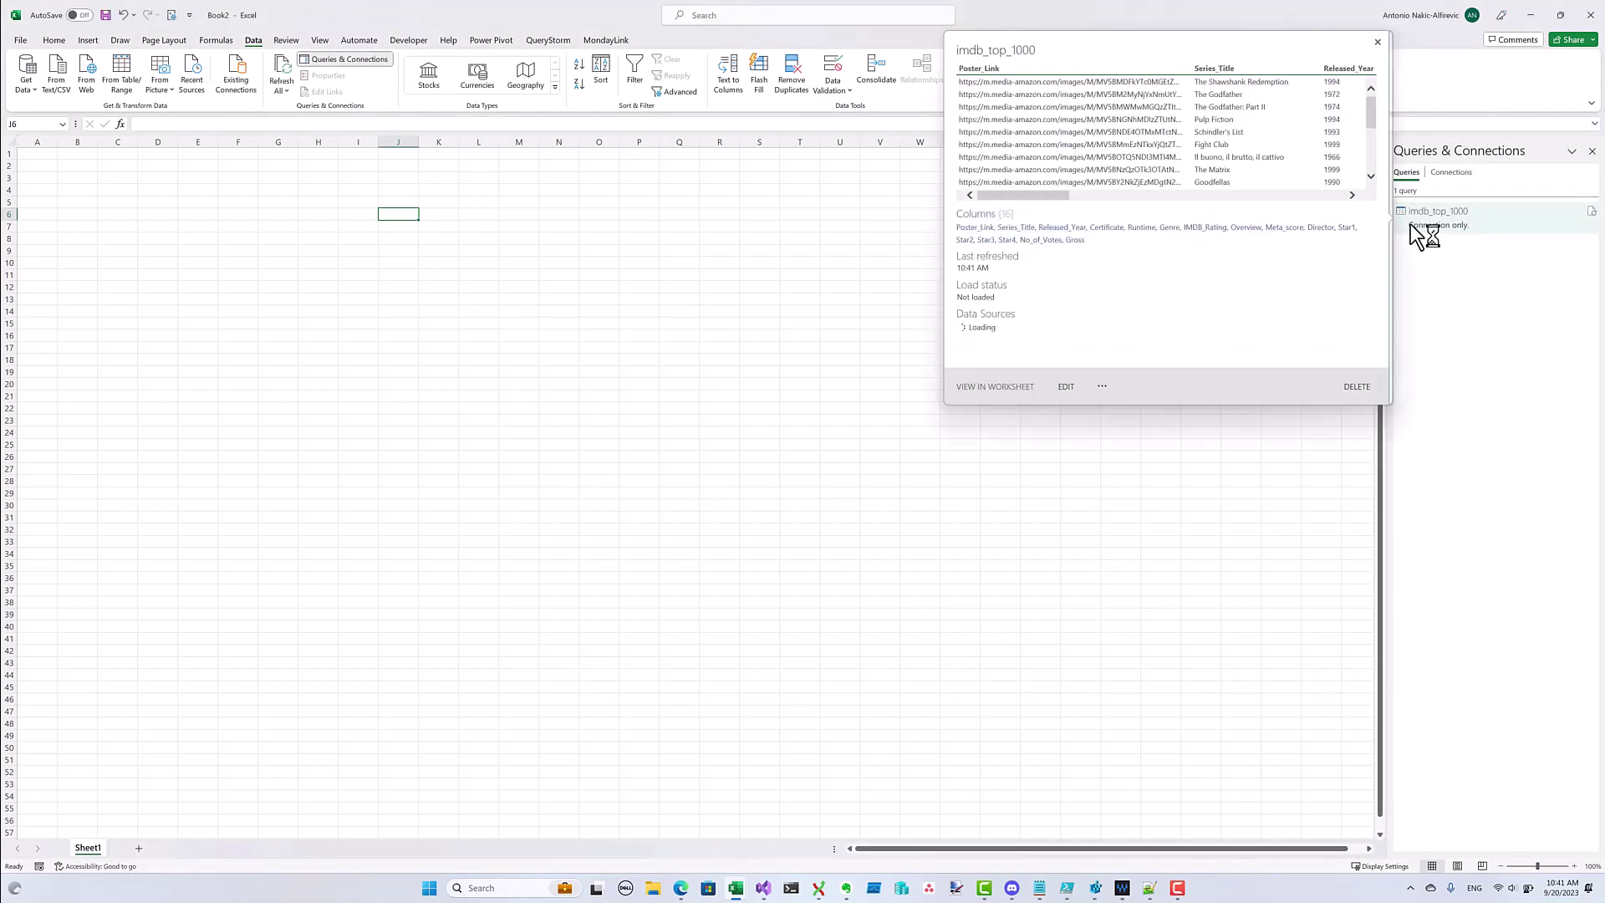
{"action": "double_click", "coordinate": [1420, 226]}
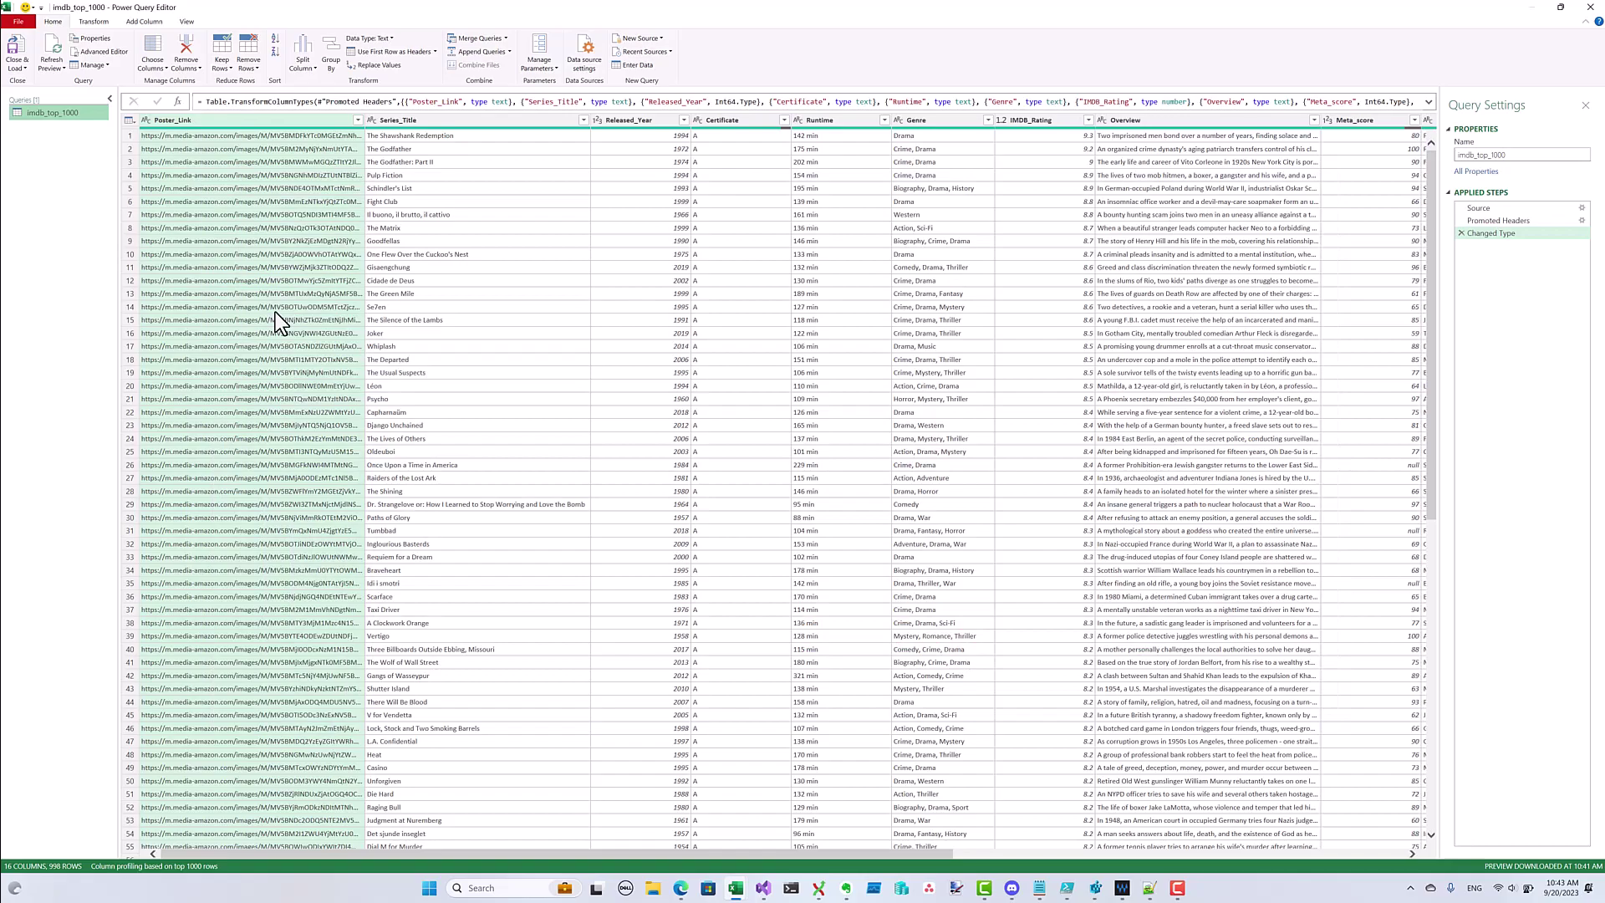
Add a custom Decade column with formula [Released_Year] - Number.Mod([Released_Year], 10)
{"action": "left_click", "coordinate": [644, 122]}
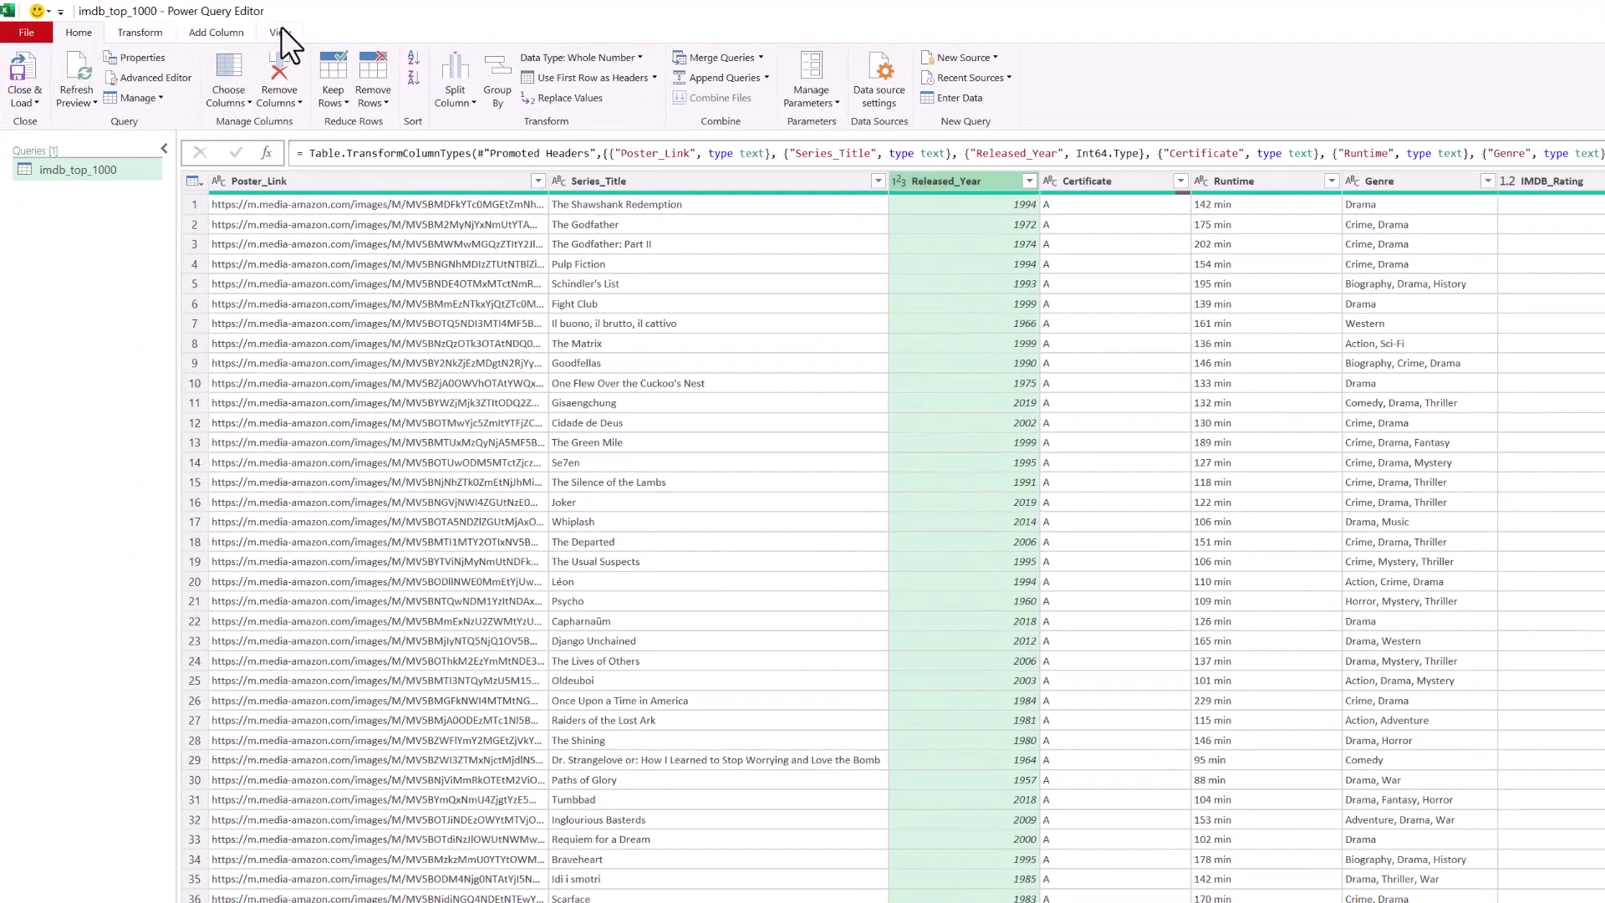
{"action": "left_click", "coordinate": [215, 32]}
{"action": "left_click", "coordinate": [84, 77]}
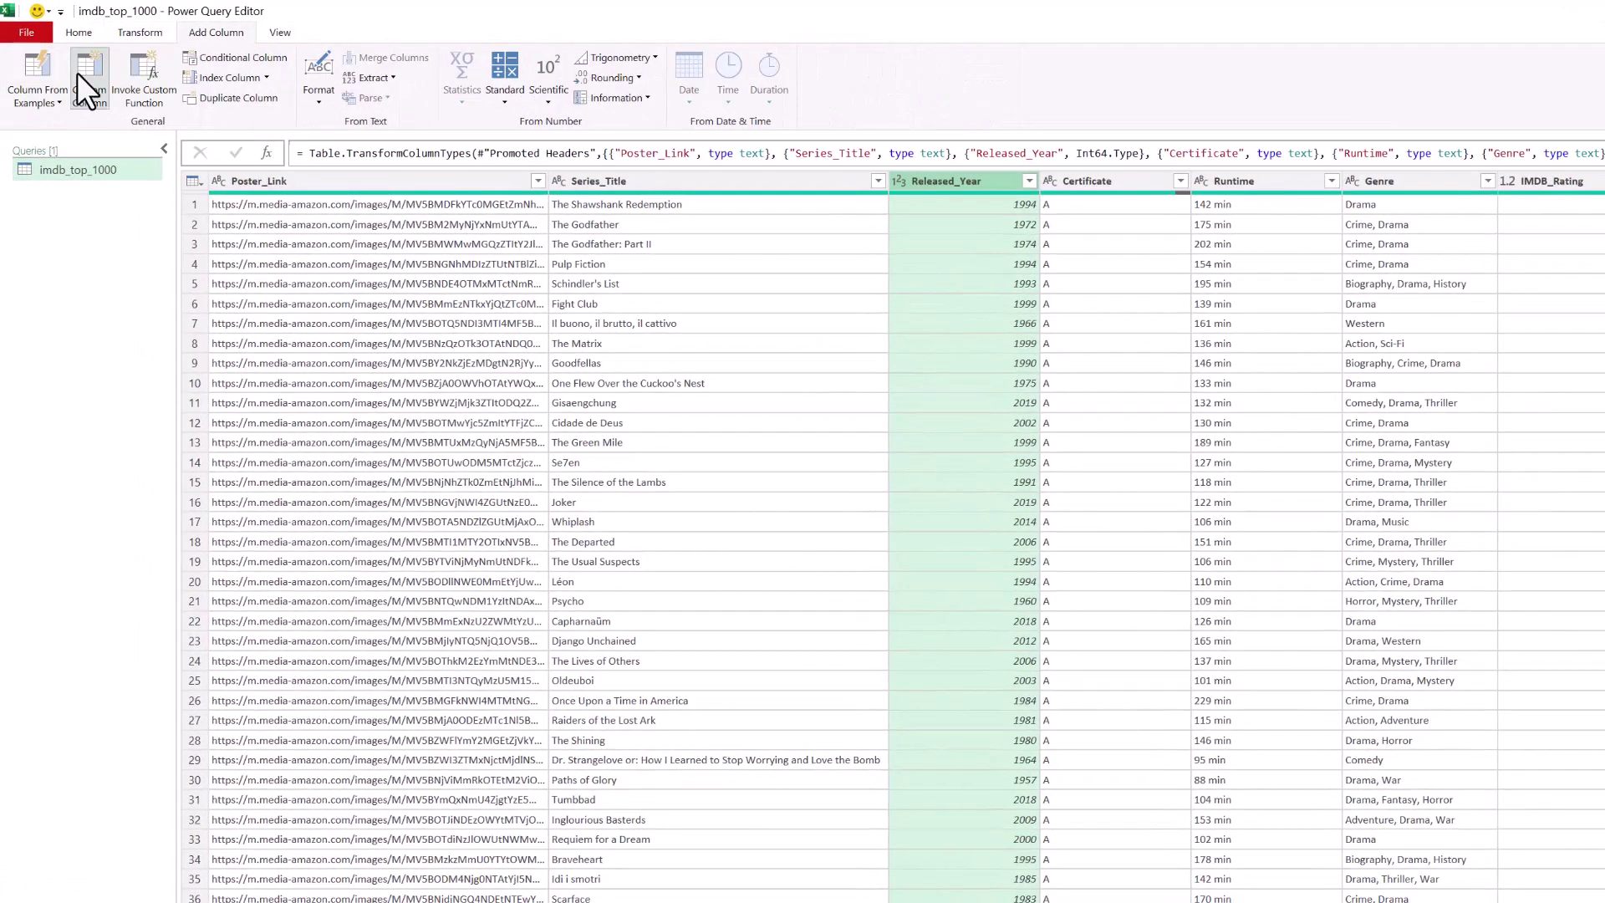
{"action": "type", "text": "release"}
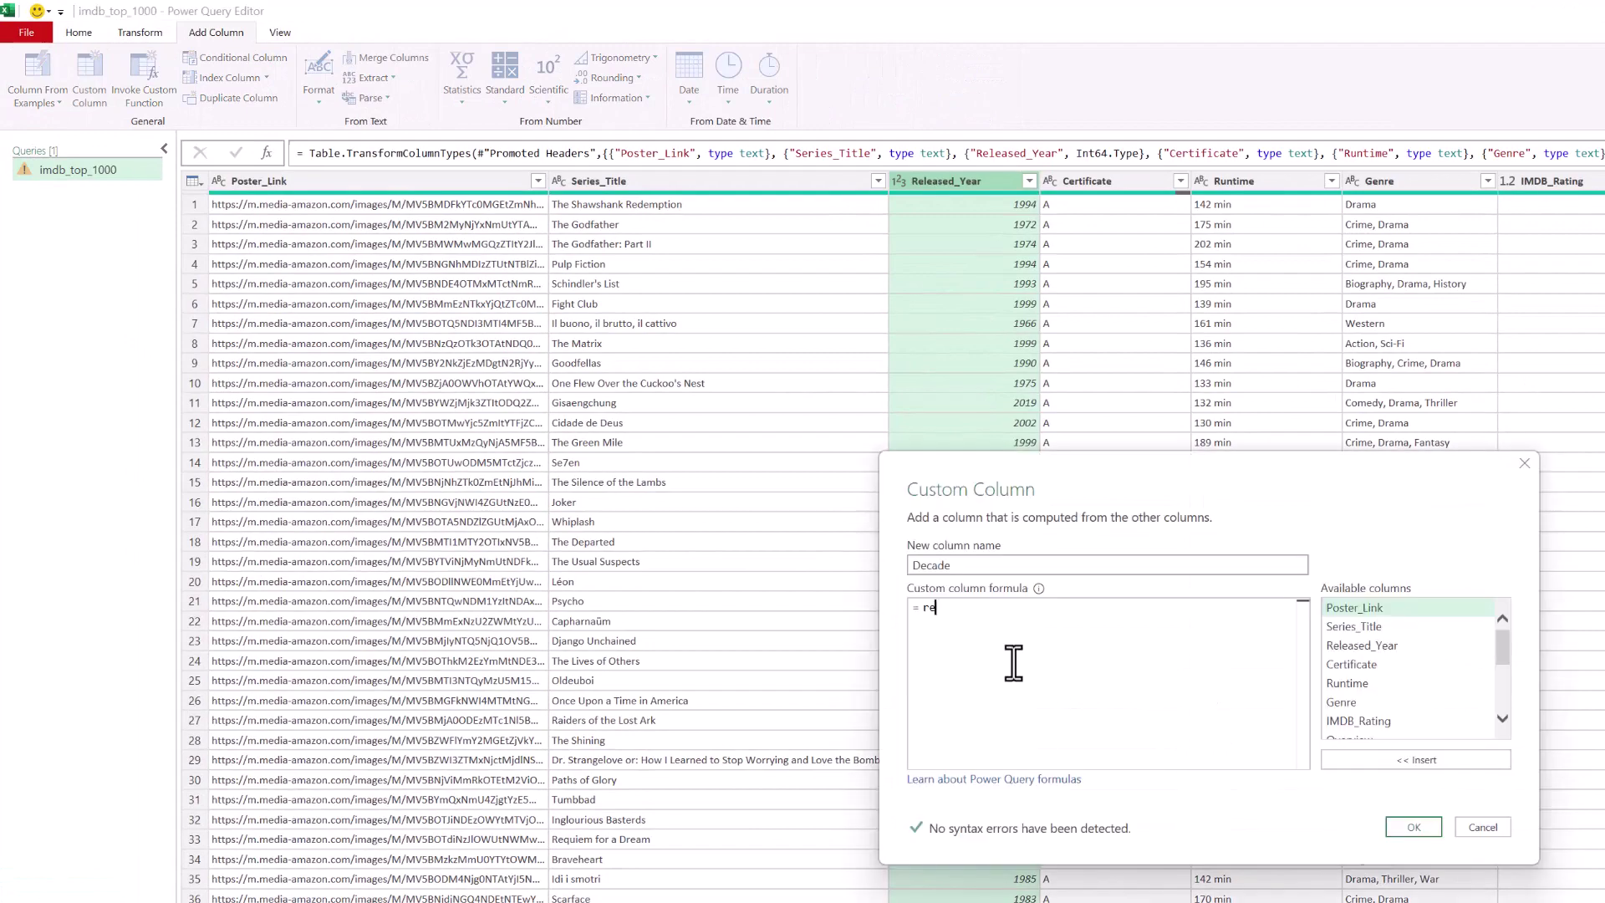
{"action": "key", "text": "Tab"}
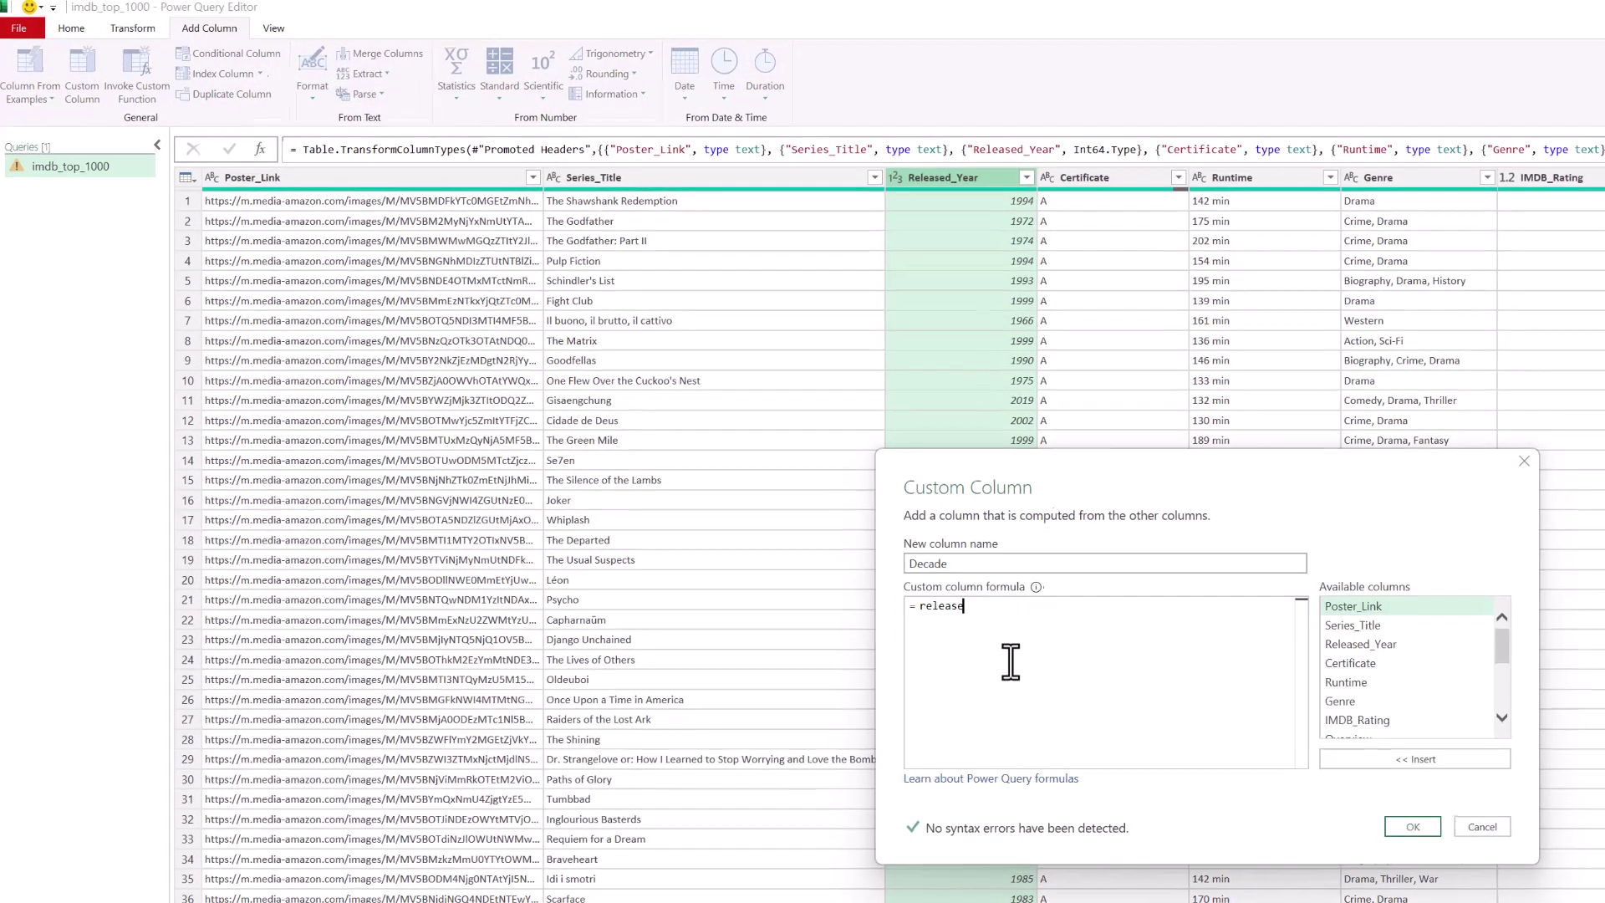
{"action": "type", "text": "- Number."}
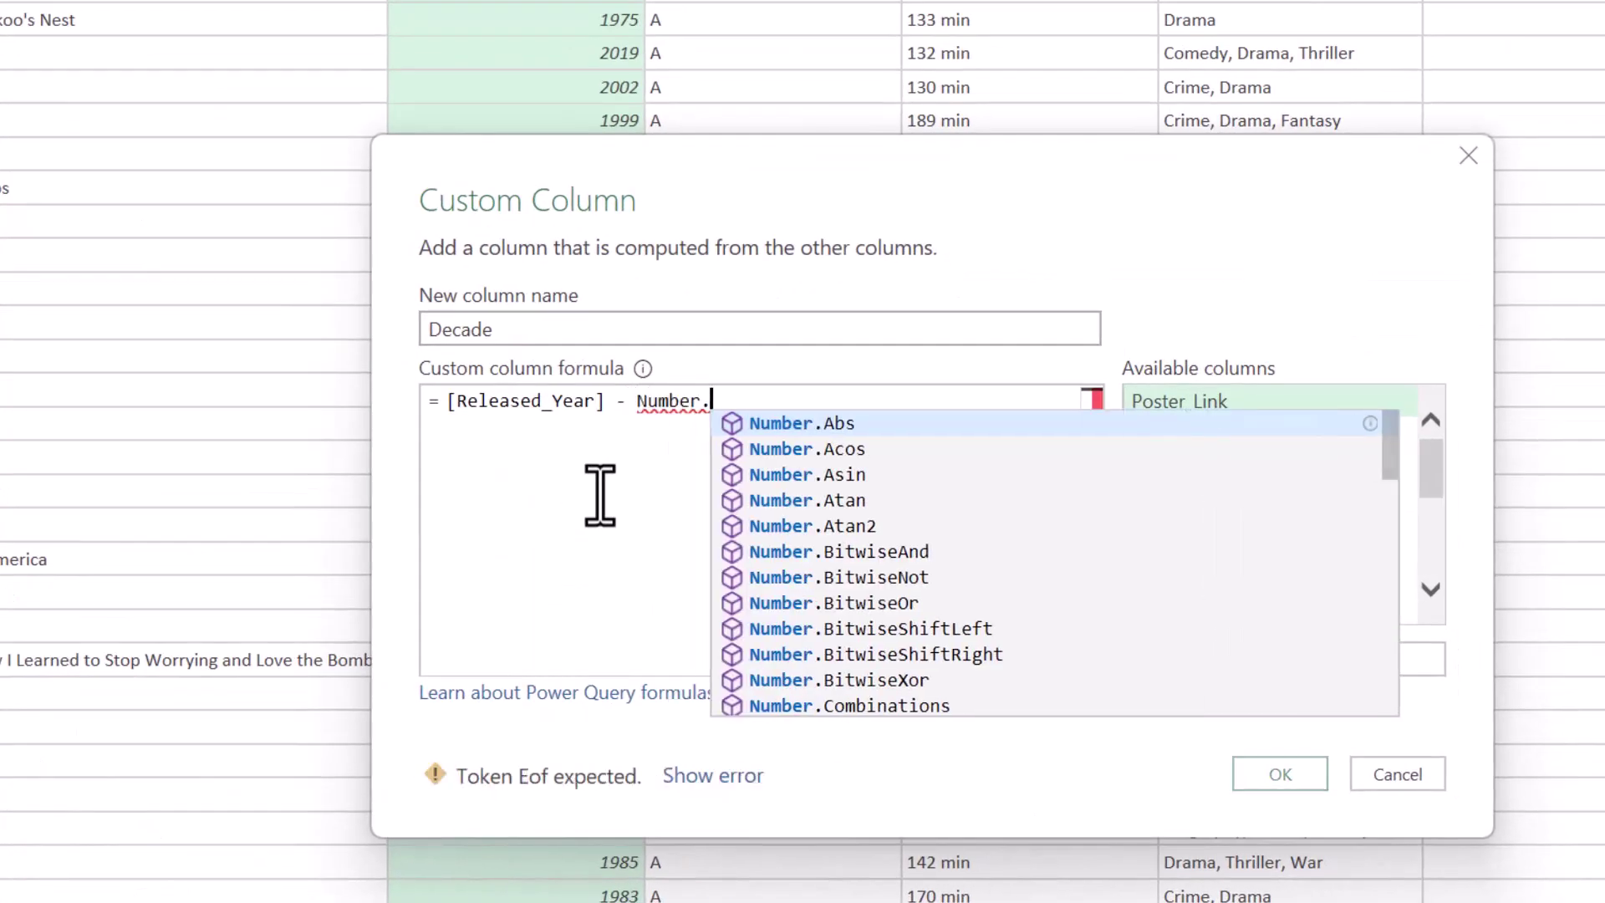
{"action": "type", "text": "Mod(rele"}
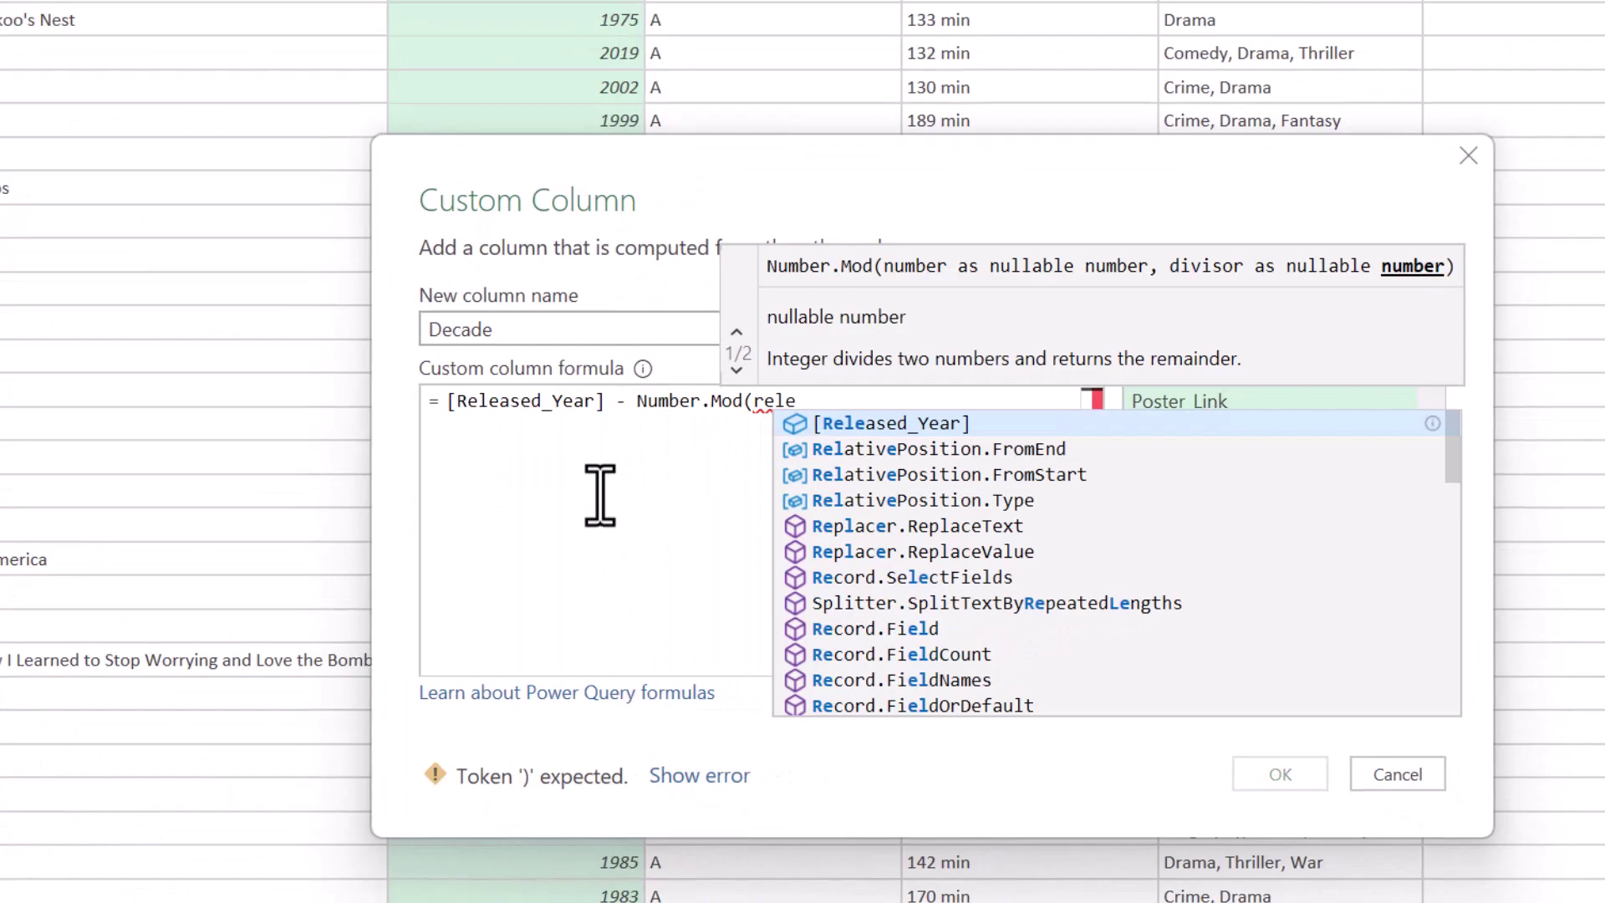
{"action": "key", "text": "Tab"}
{"action": "type", "text": ", 10)"}
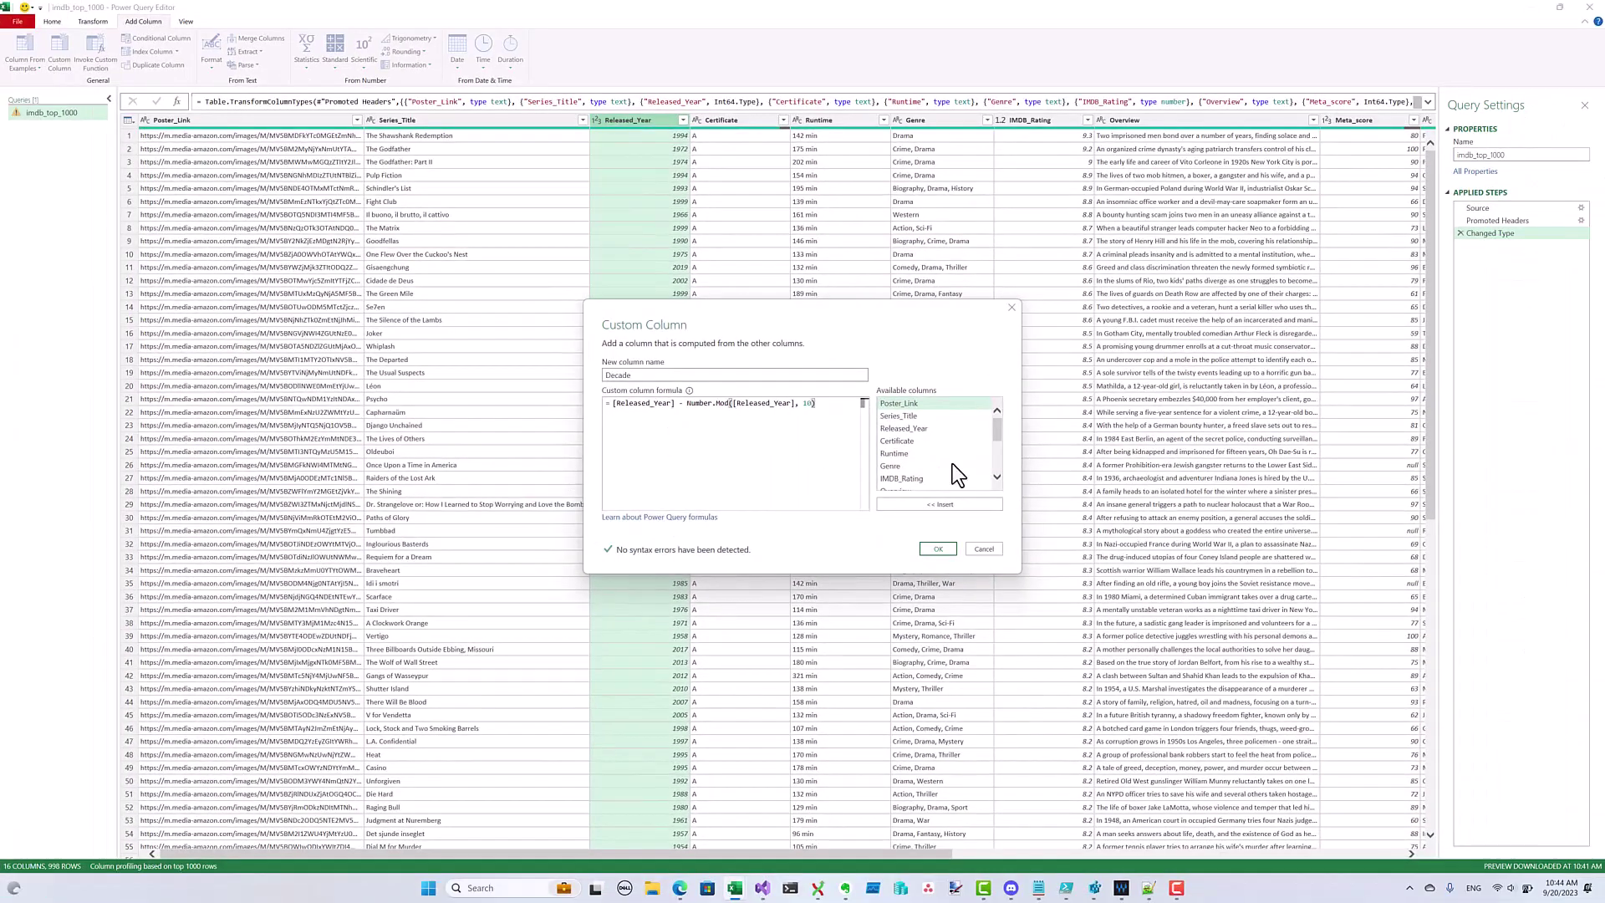
{"action": "left_click", "coordinate": [934, 548]}
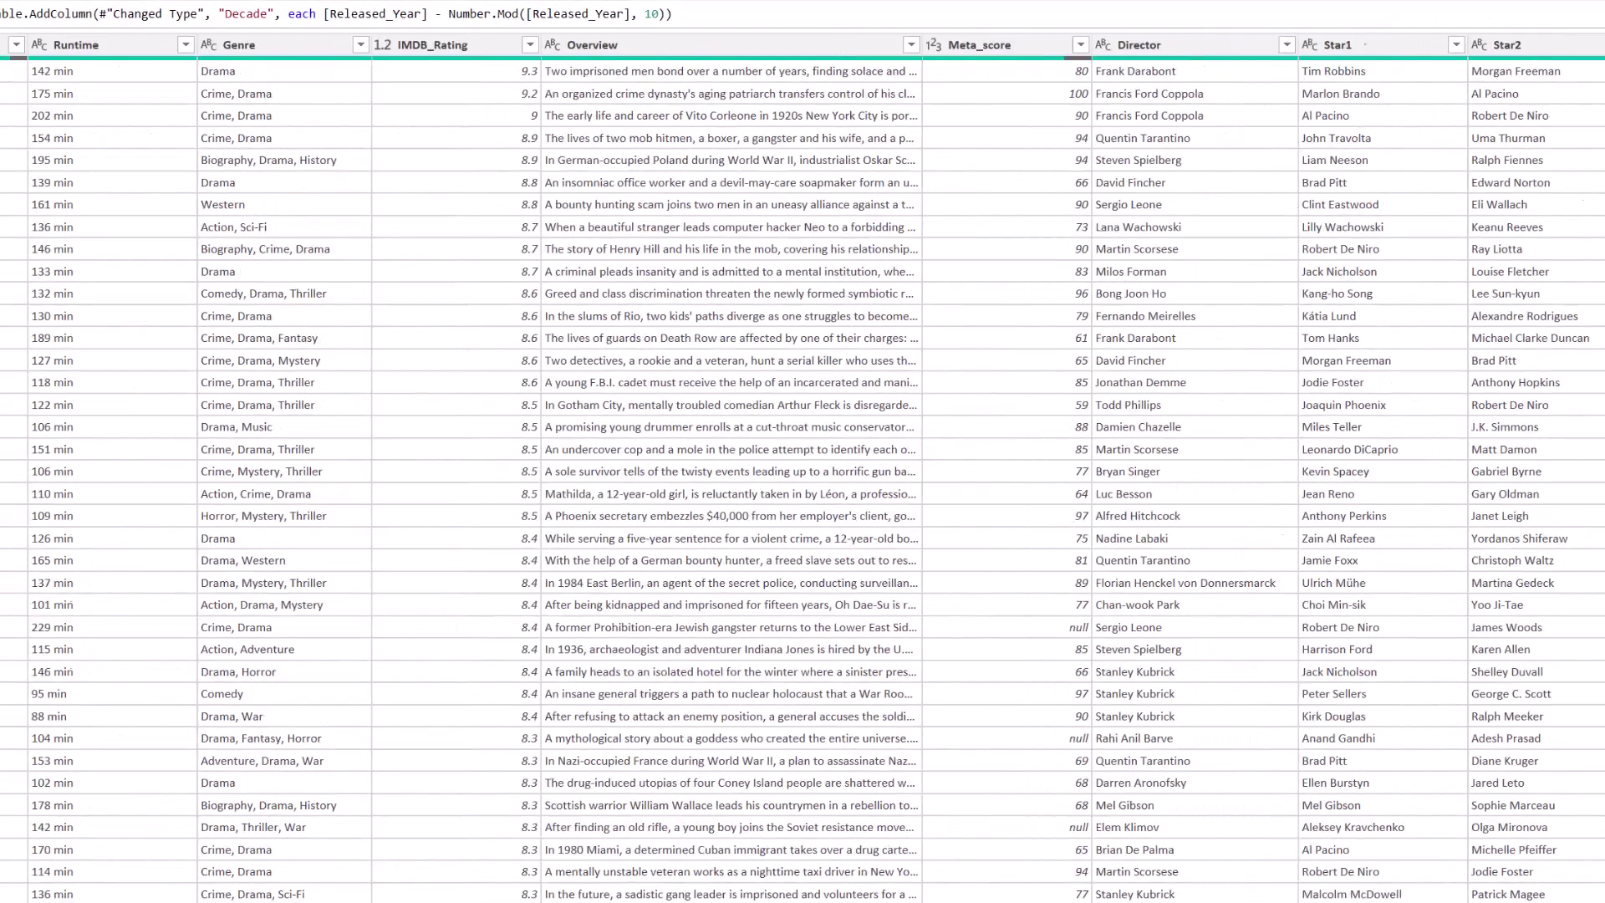
Split the Genre column by a custom comma delimiter into rows instead of columns
{"action": "scroll", "coordinate": [769, 94], "scroll_direction": "left", "scroll_amount": 3}
{"action": "left_click", "coordinate": [774, 95]}
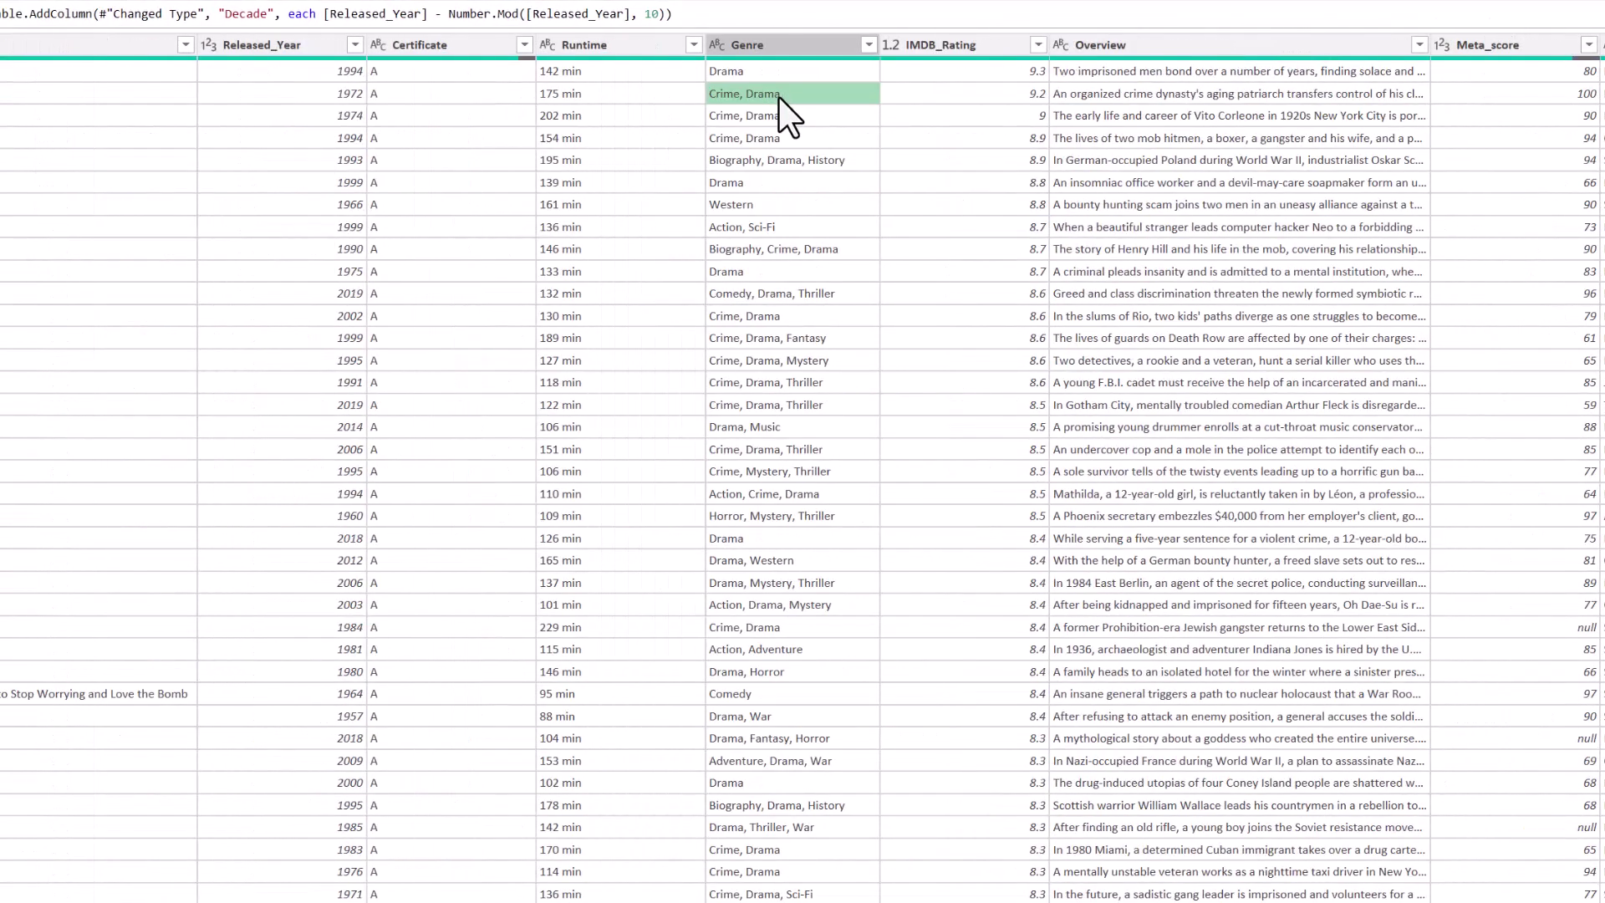
{"action": "scroll", "coordinate": [802, 468], "scroll_direction": "left", "scroll_amount": 5}
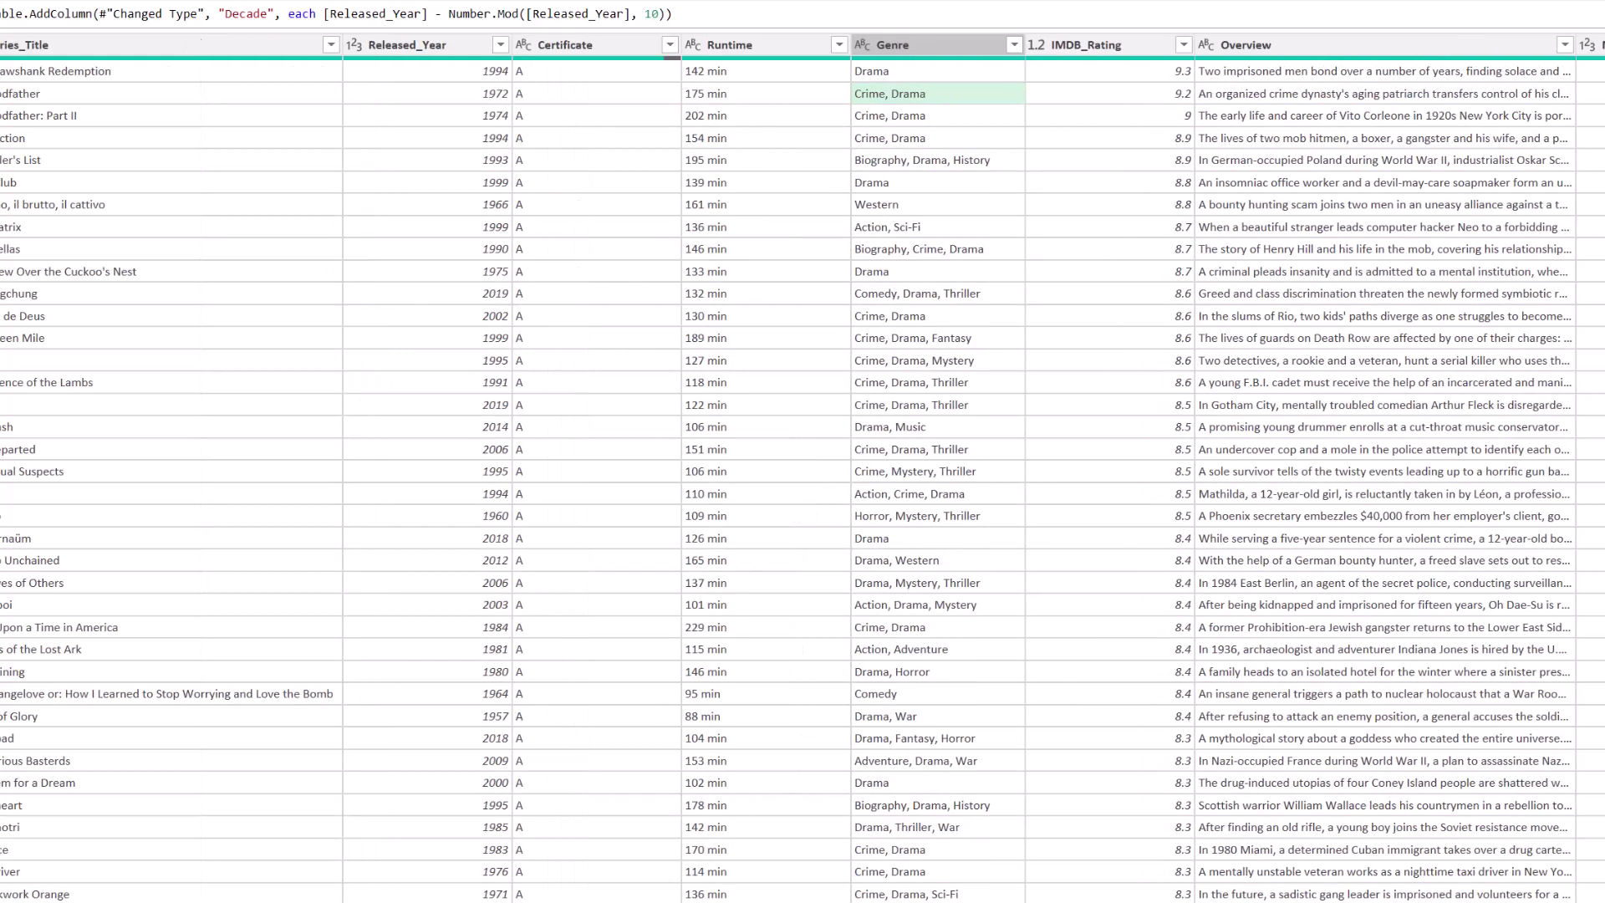
{"action": "right_click", "coordinate": [1153, 52]}
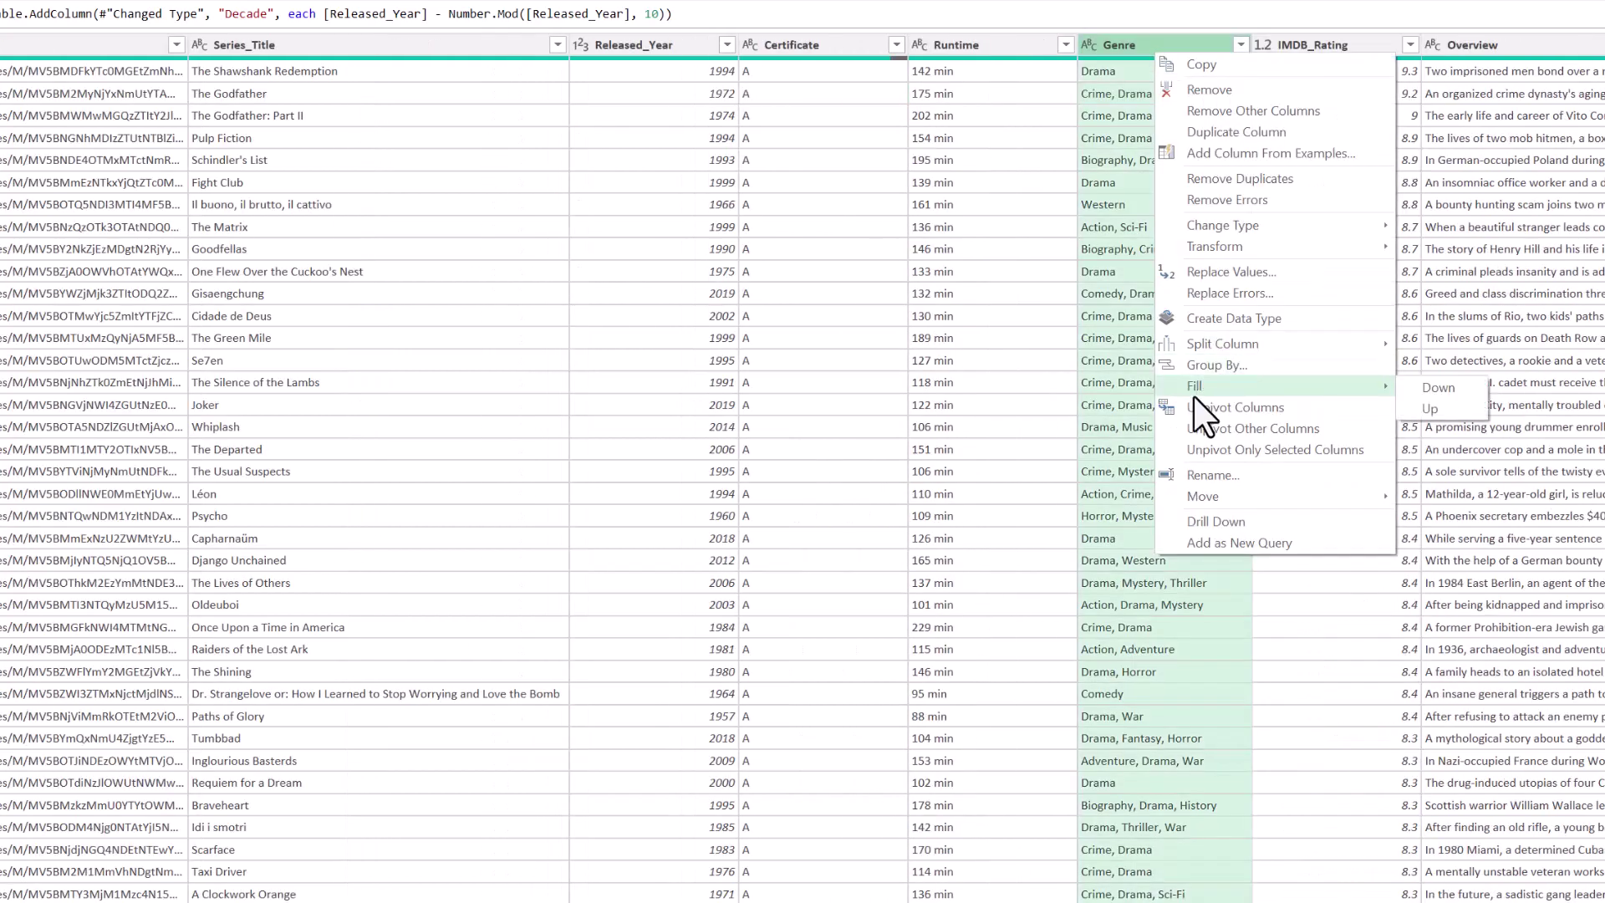
{"action": "mouse_move", "coordinate": [1217, 352]}
{"action": "left_click", "coordinate": [1436, 345]}
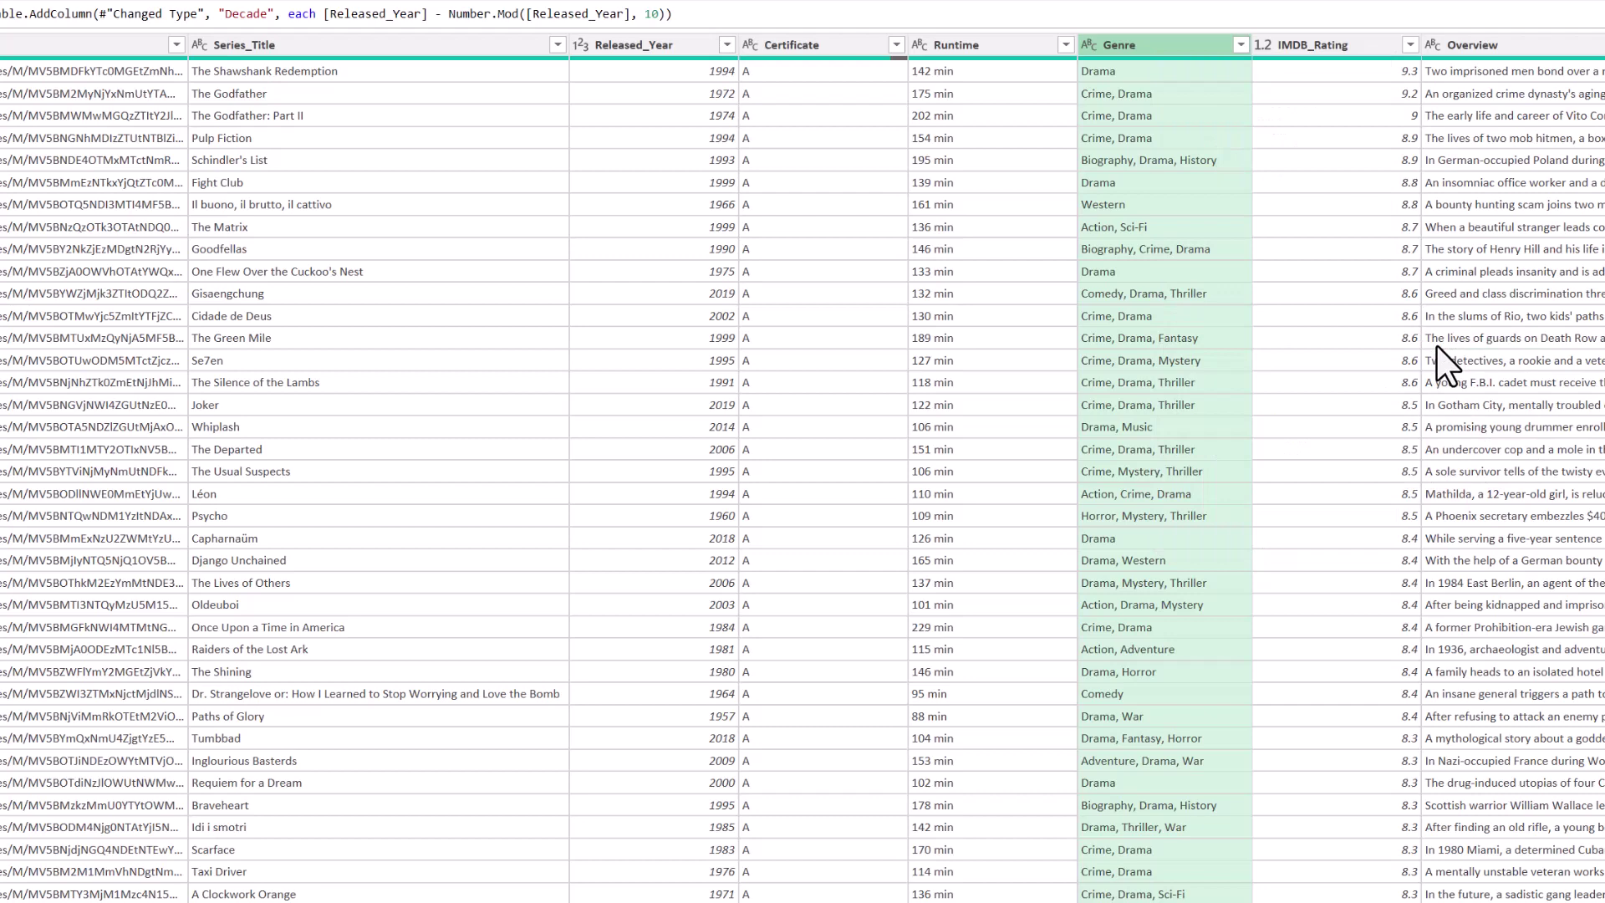
{"action": "left_click", "coordinate": [844, 468]}
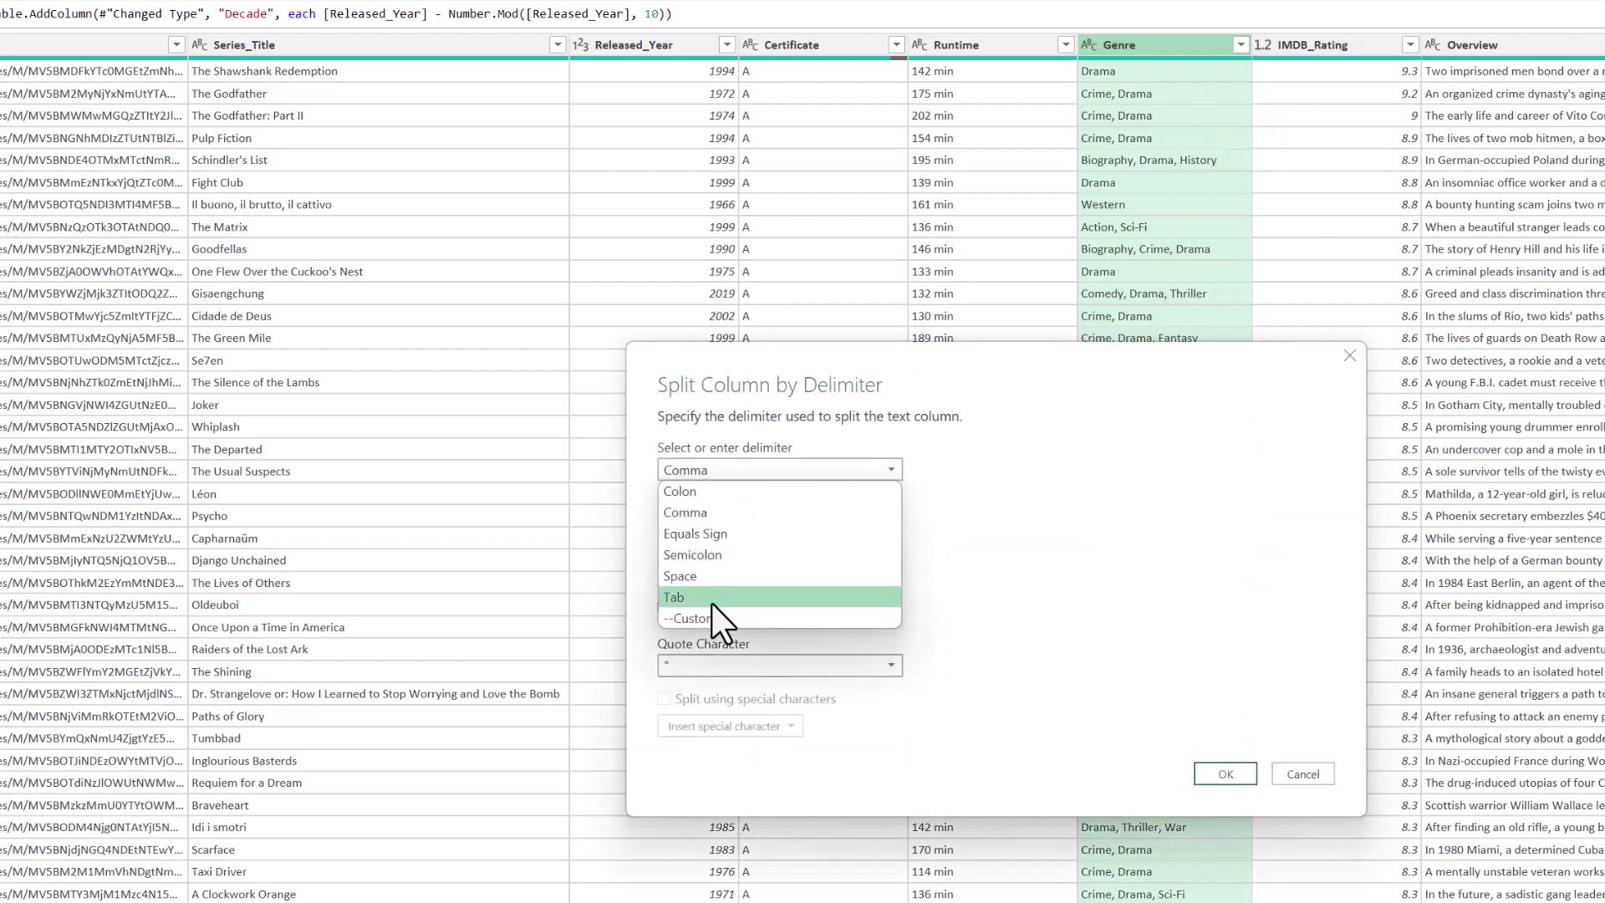
{"action": "left_click", "coordinate": [715, 620]}
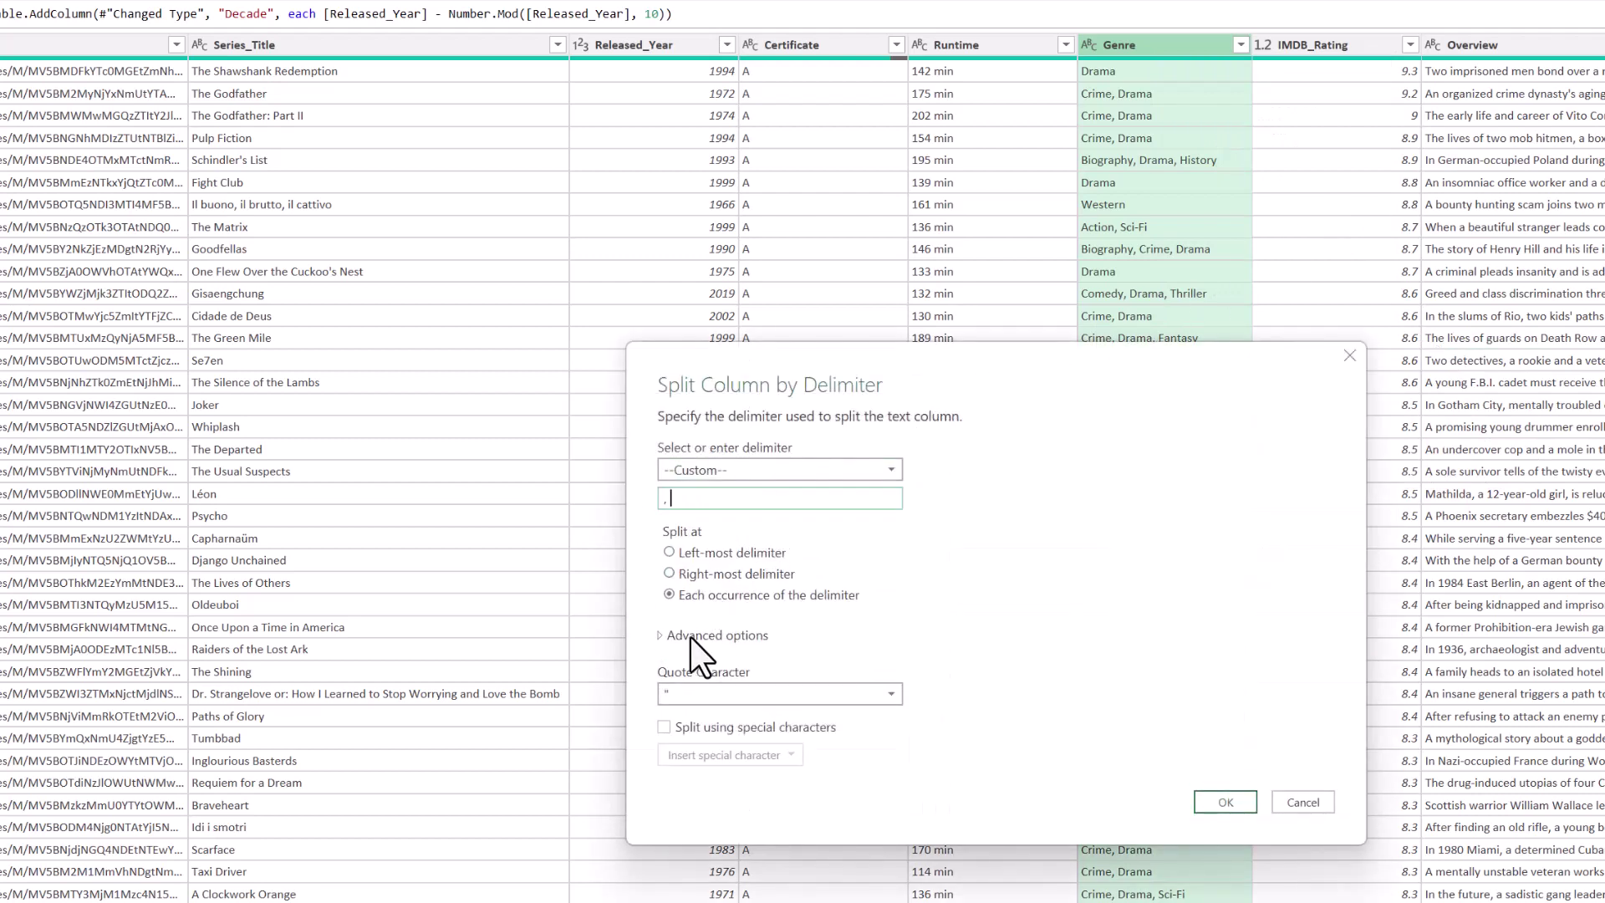
{"action": "left_click", "coordinate": [690, 639]}
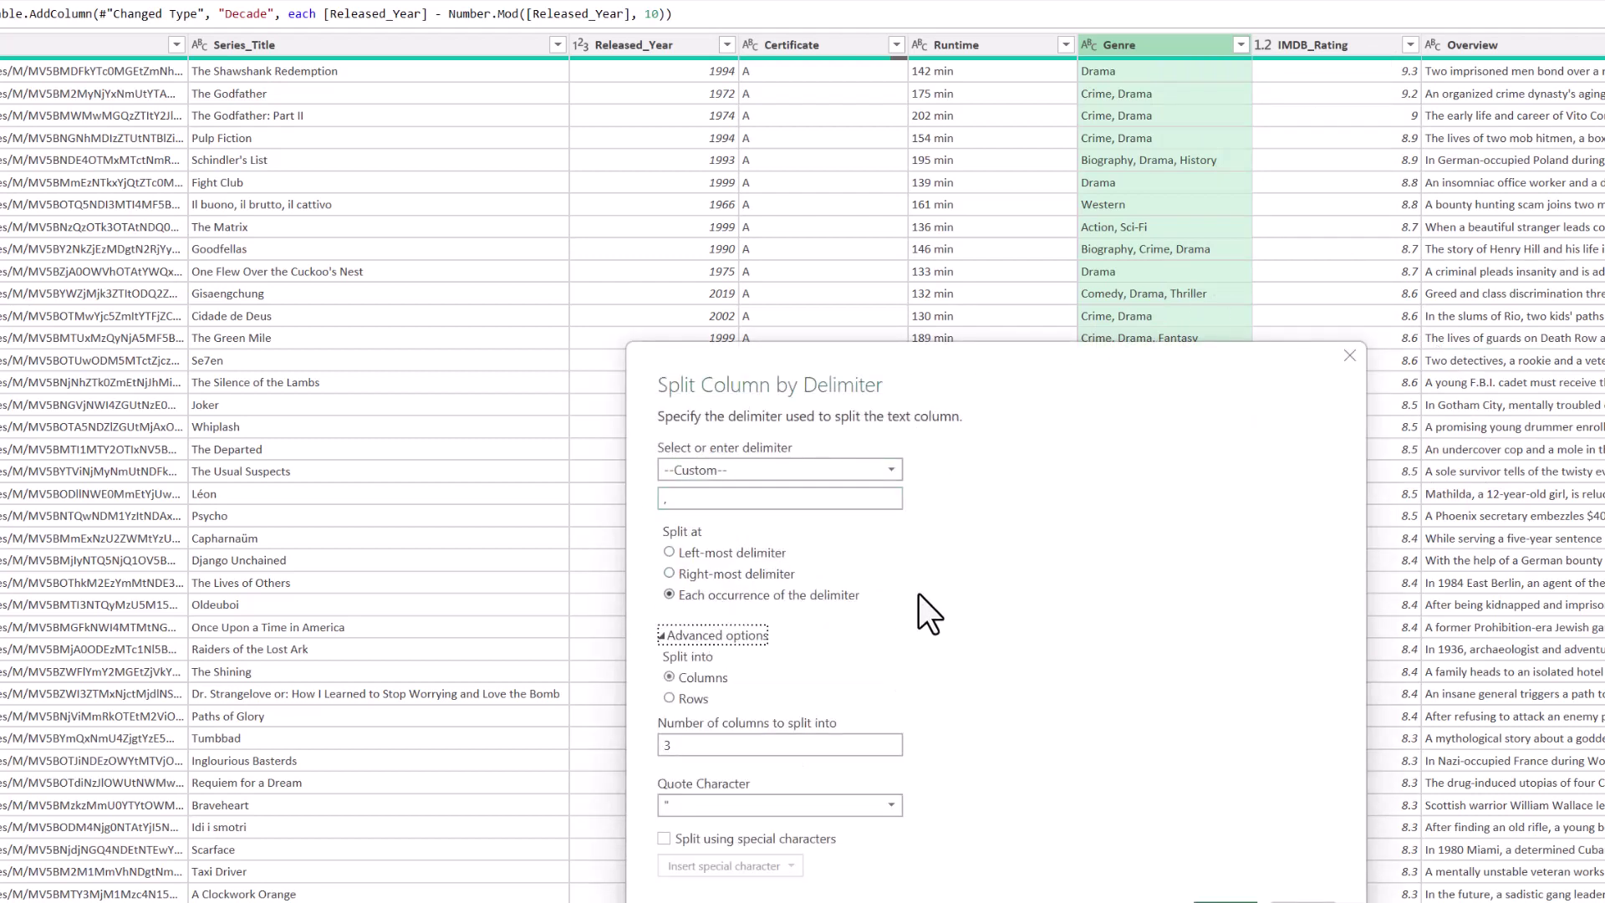
{"action": "left_click", "coordinate": [690, 698]}
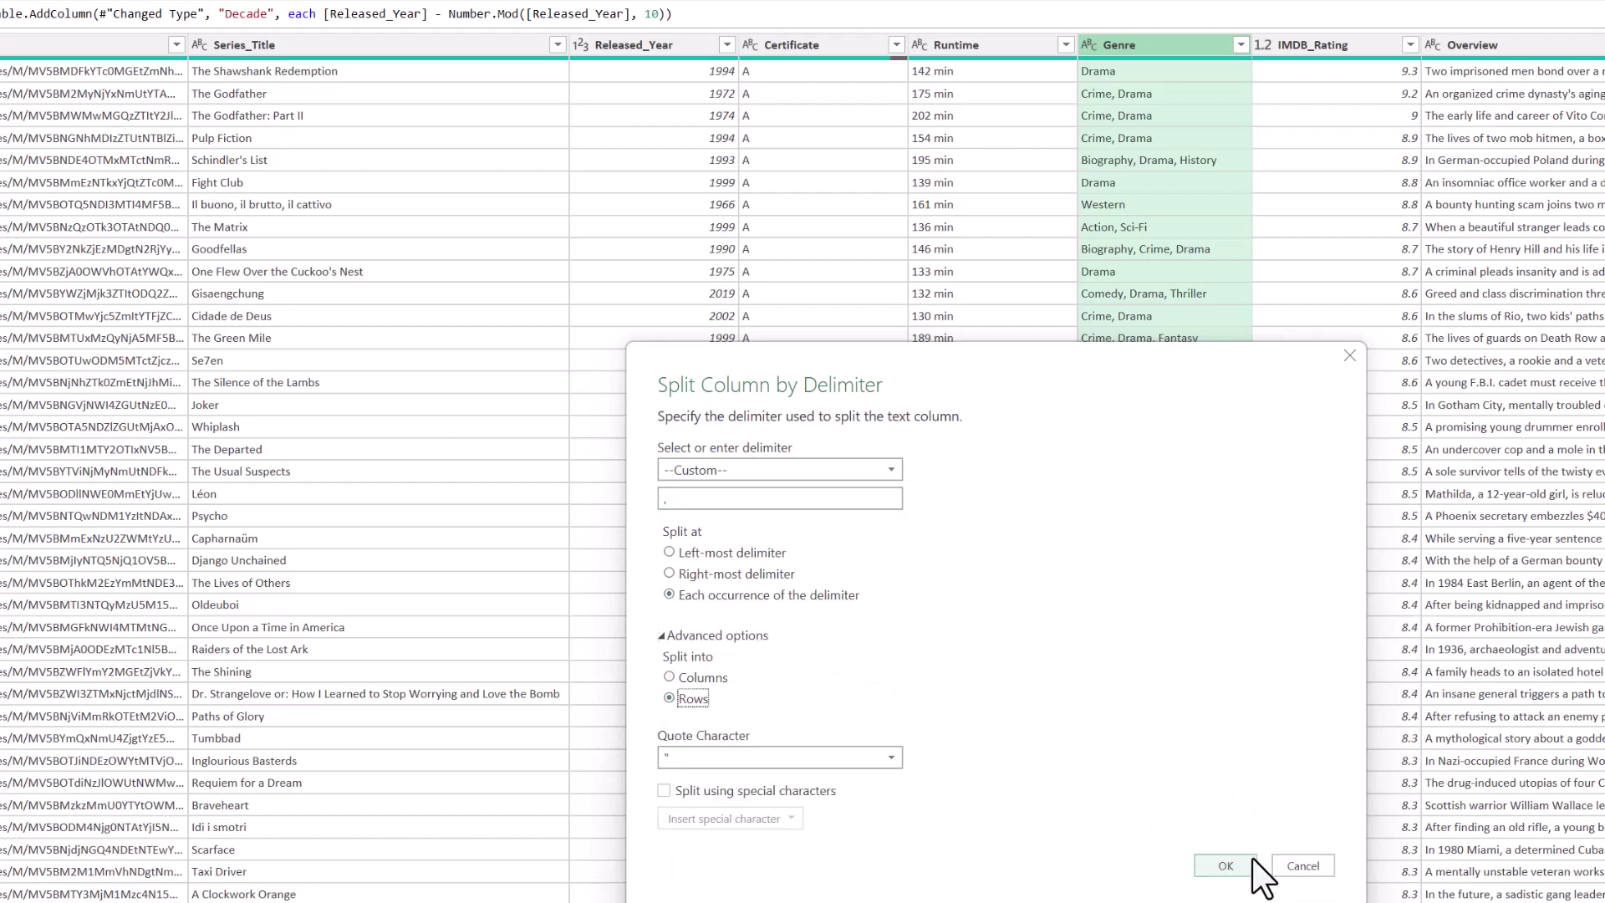
{"action": "left_click", "coordinate": [1226, 865]}
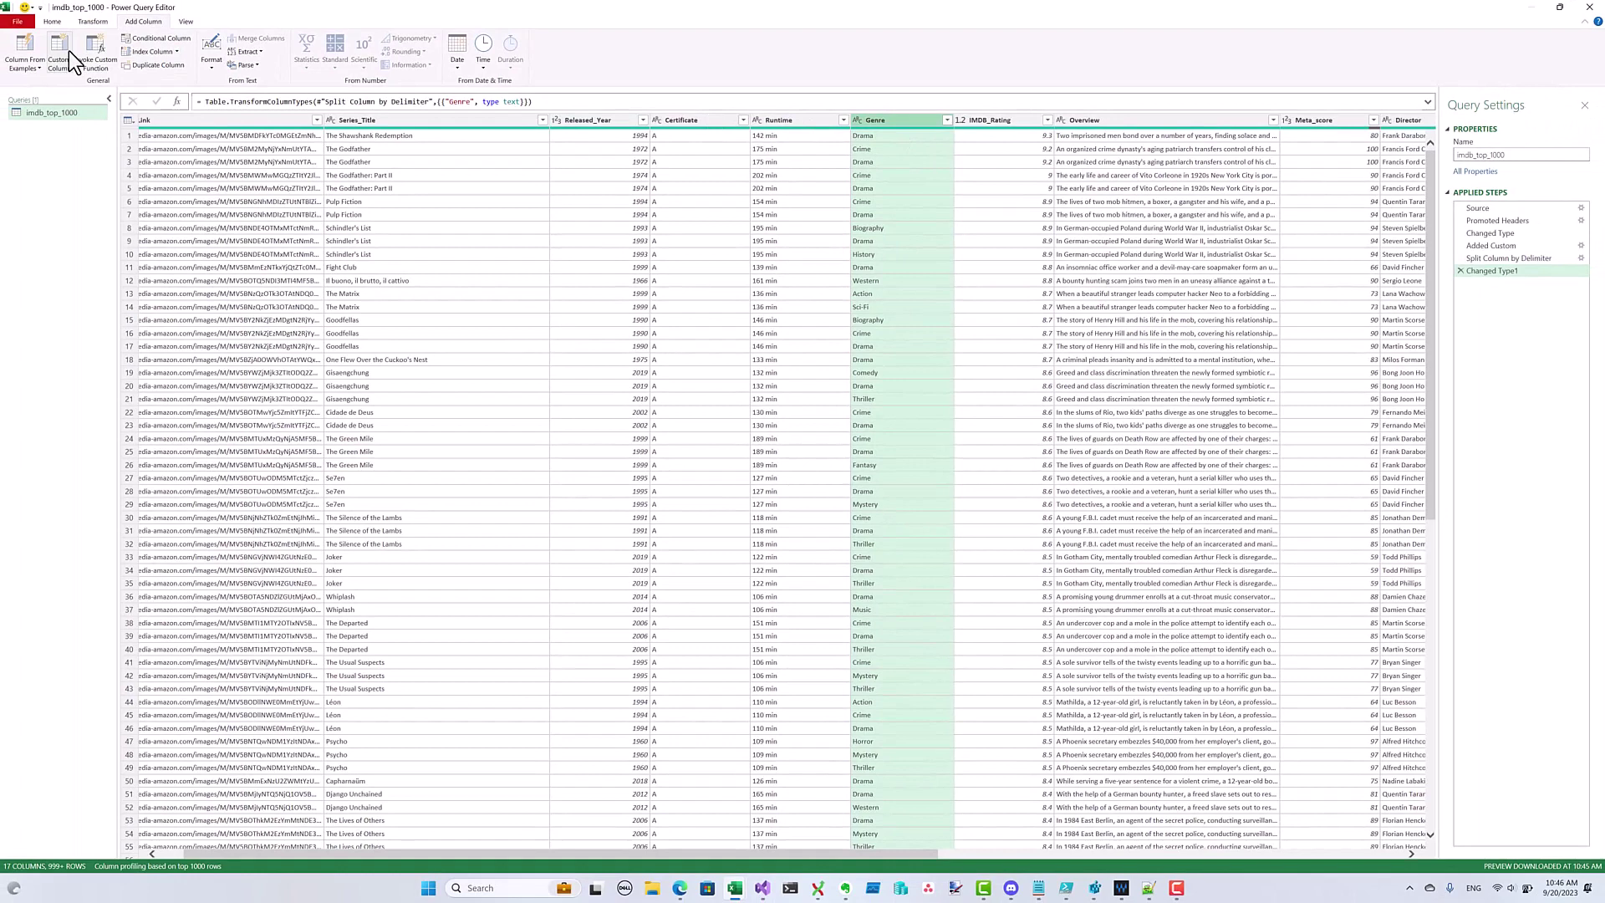
Pivot the Genre column using Gross as the values column, summed
{"action": "left_click", "coordinate": [91, 21]}
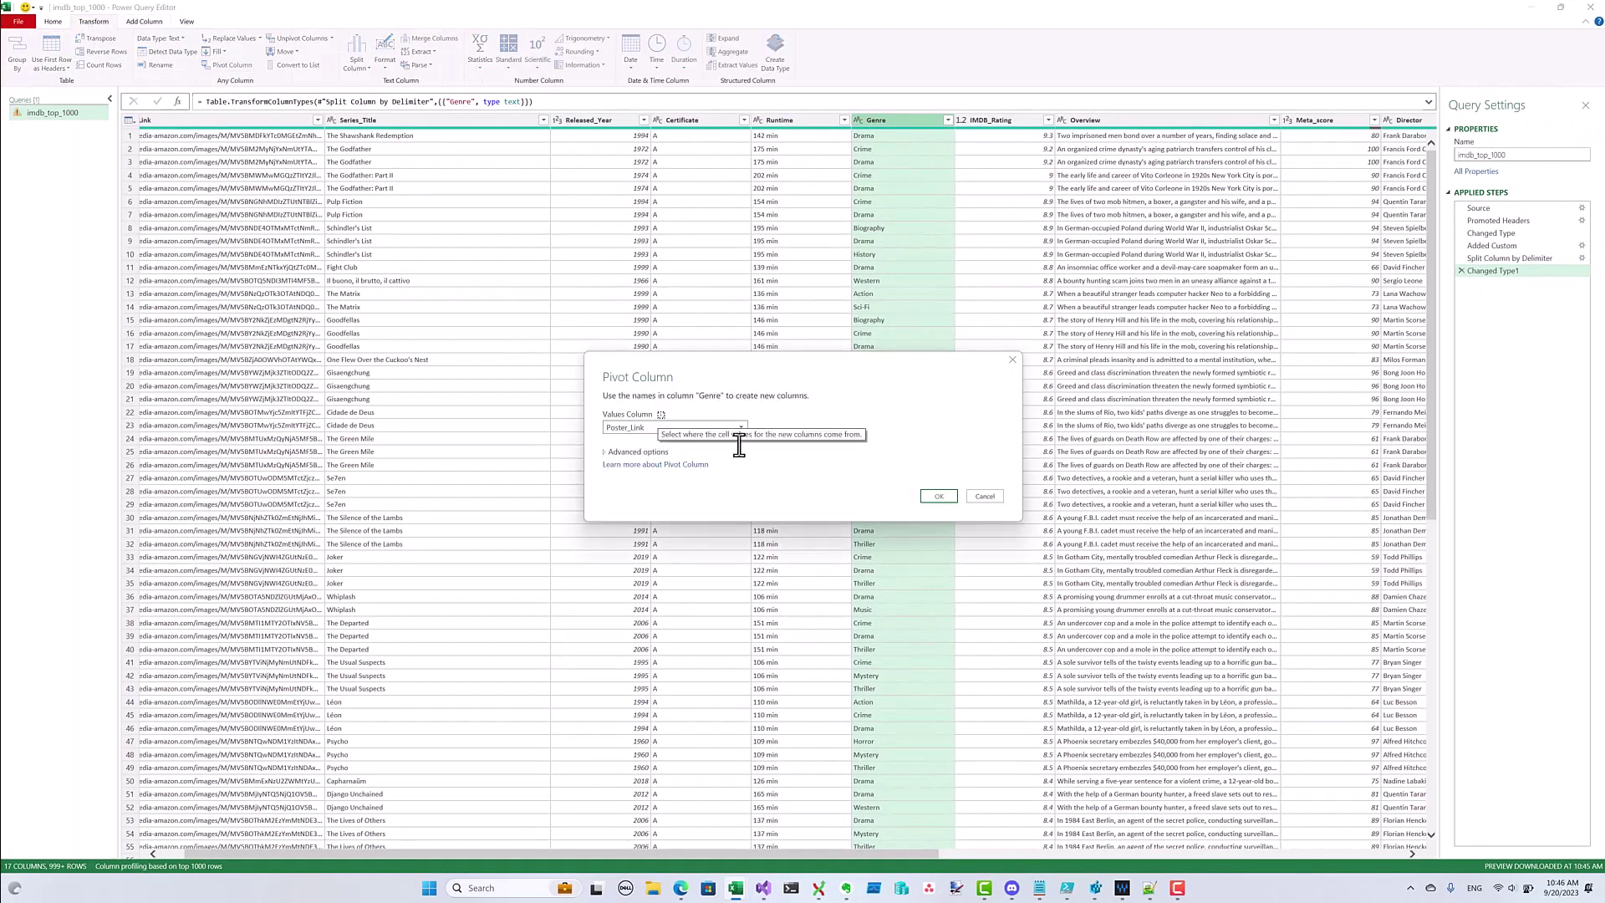
{"action": "left_click", "coordinate": [732, 428]}
{"action": "left_click", "coordinate": [628, 616]}
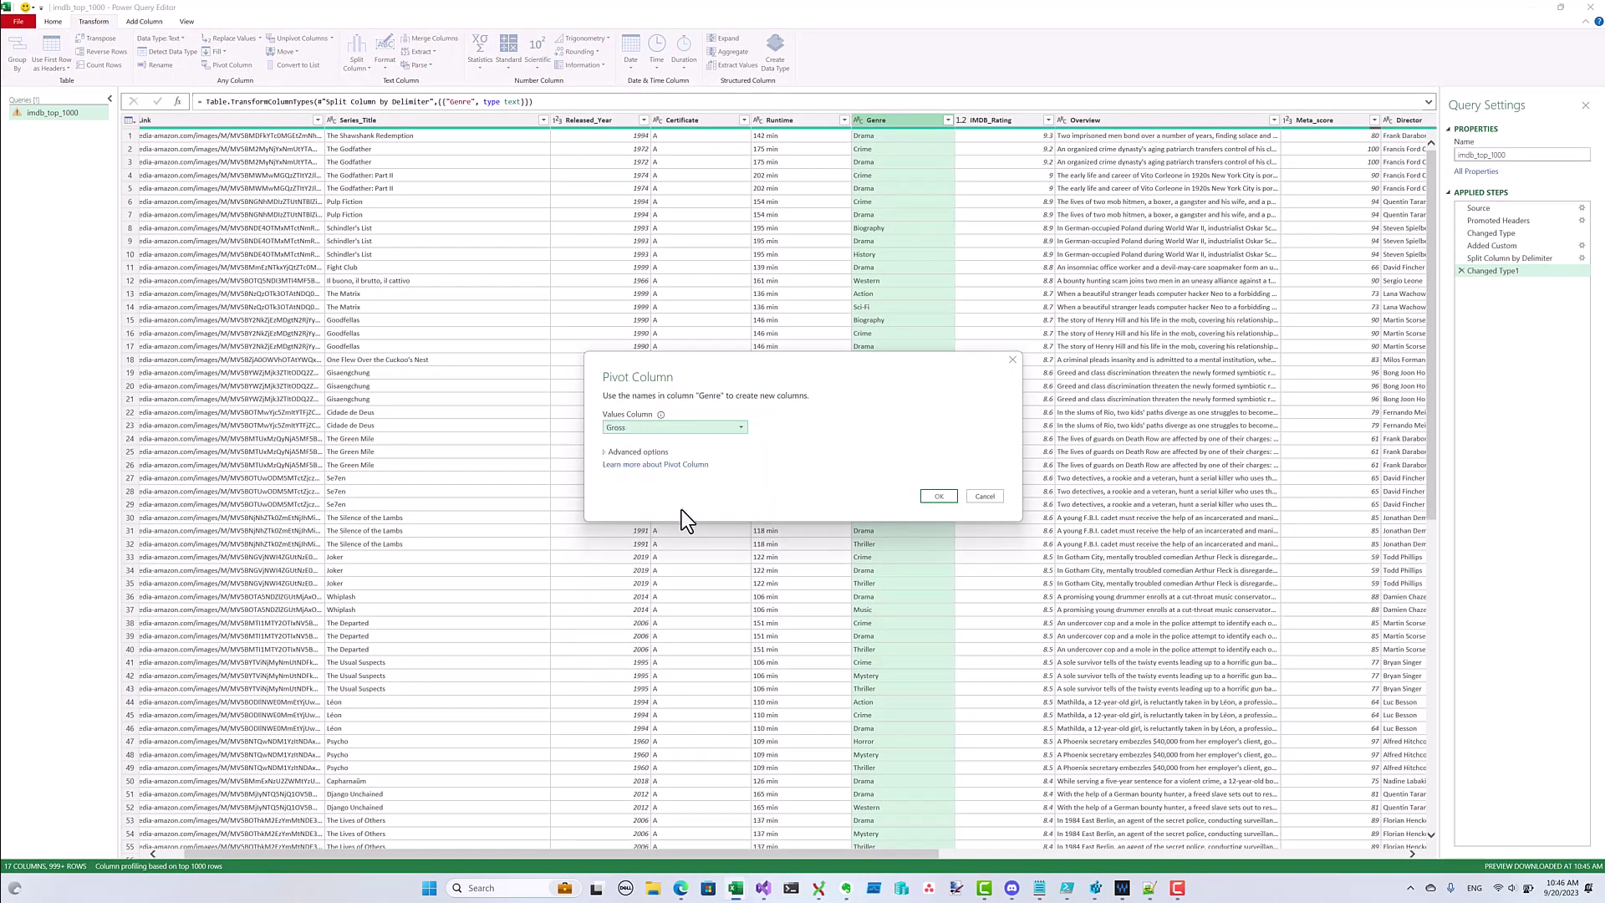
{"action": "left_click", "coordinate": [615, 451]}
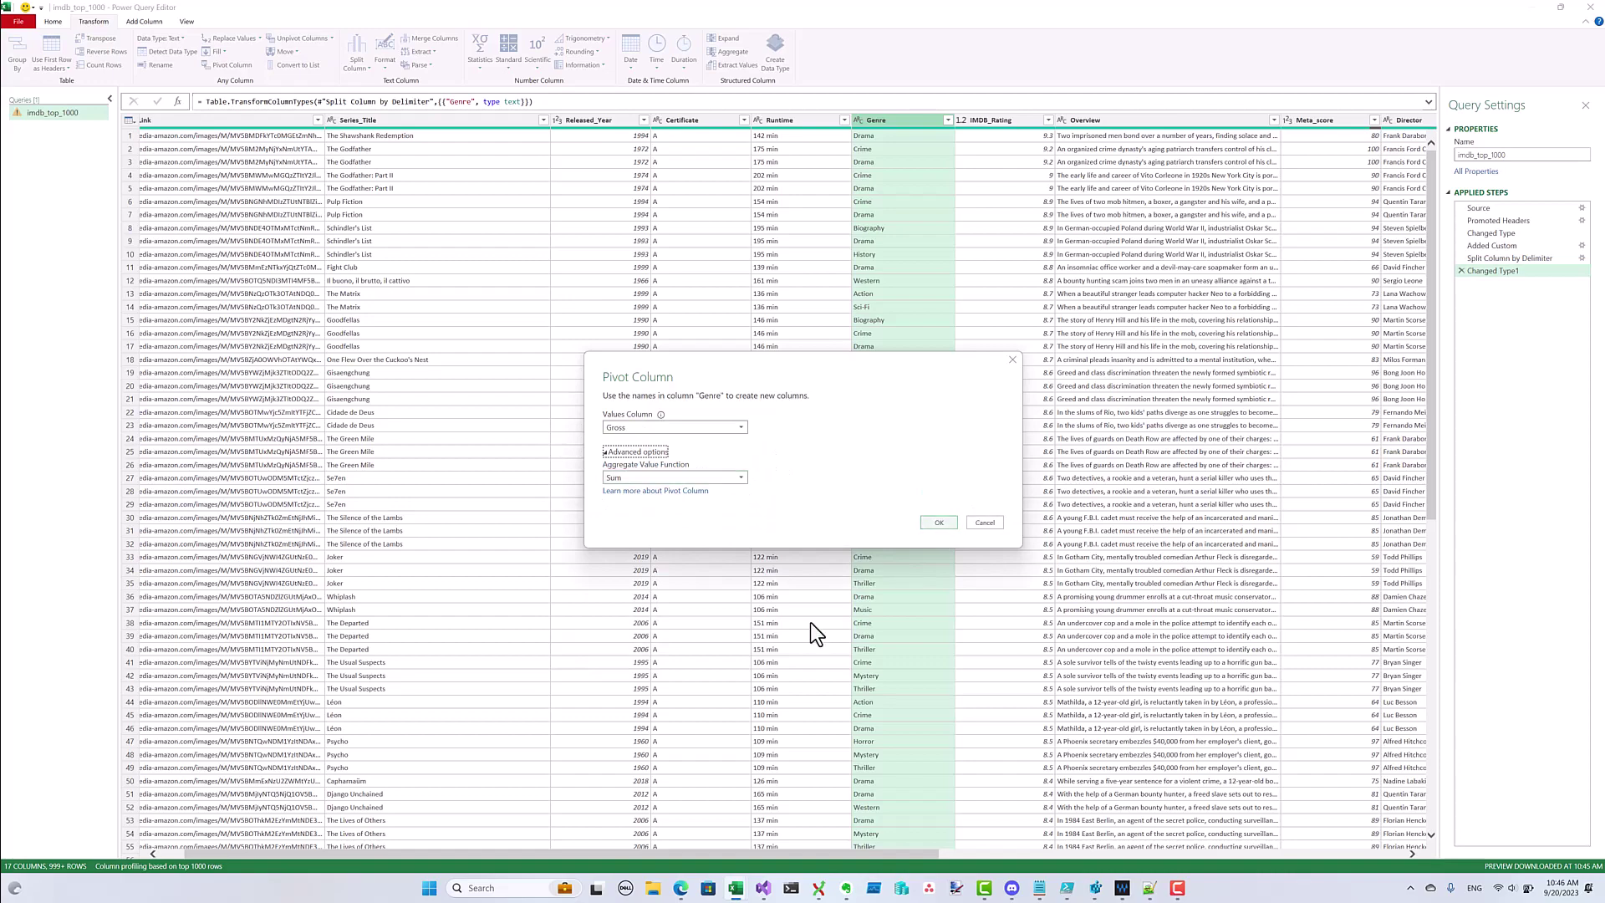
{"action": "key", "text": "Return"}
Scroll across the new genre columns such as Drama, Crime and Action to review them
{"action": "left_click_drag", "start_coordinate": [511, 855], "coordinate": [790, 870]}
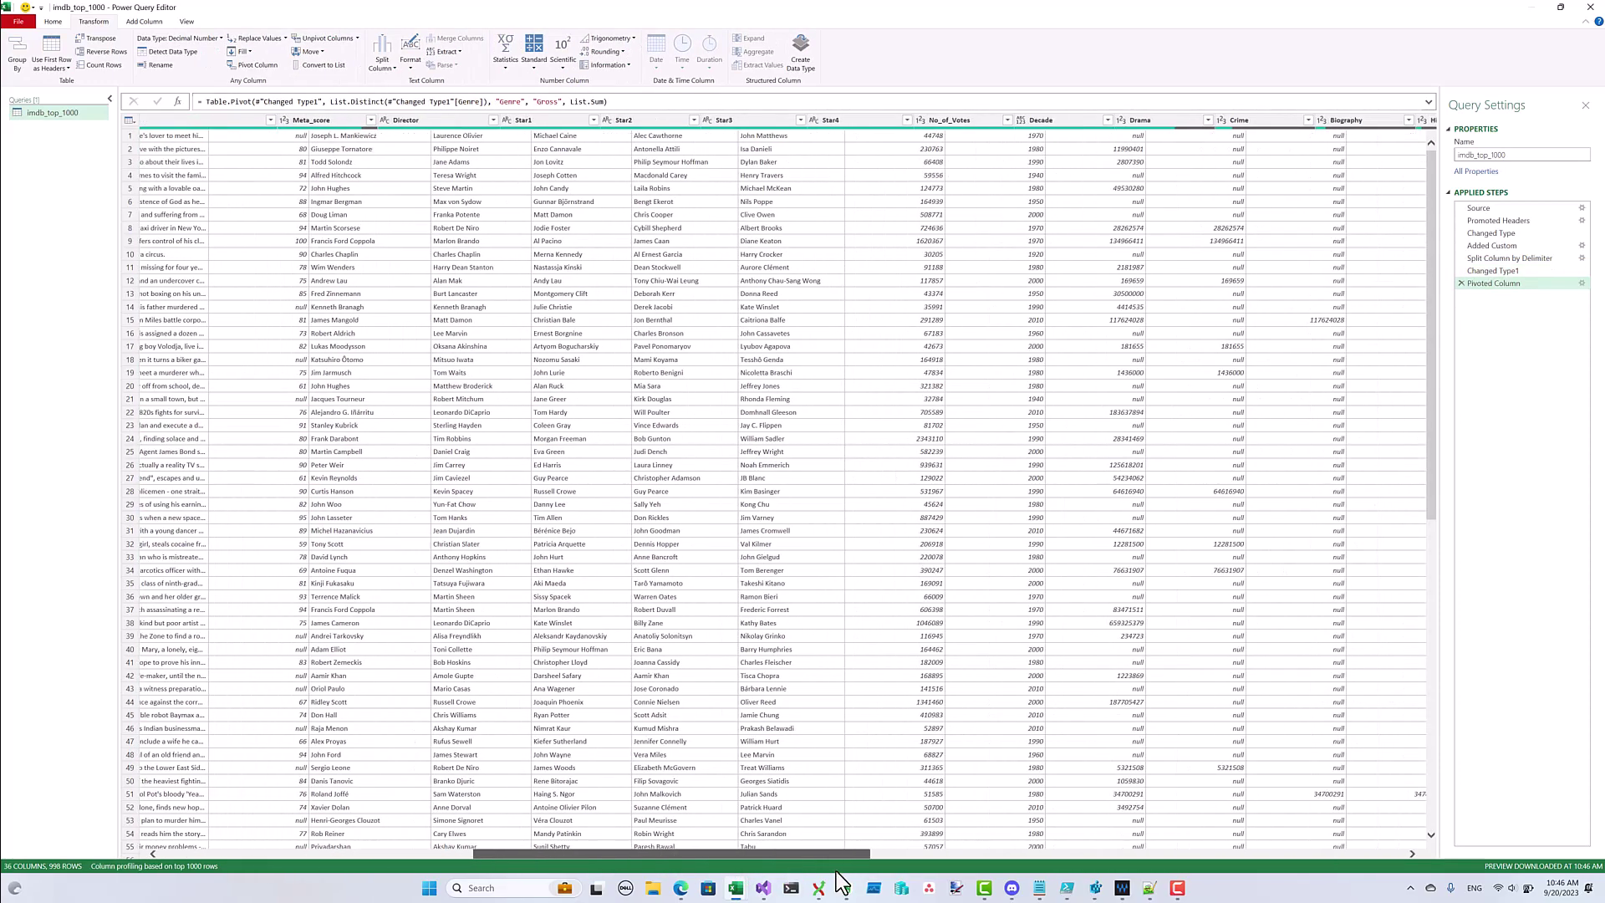
{"action": "left_click_drag", "start_coordinate": [836, 871], "coordinate": [869, 872]}
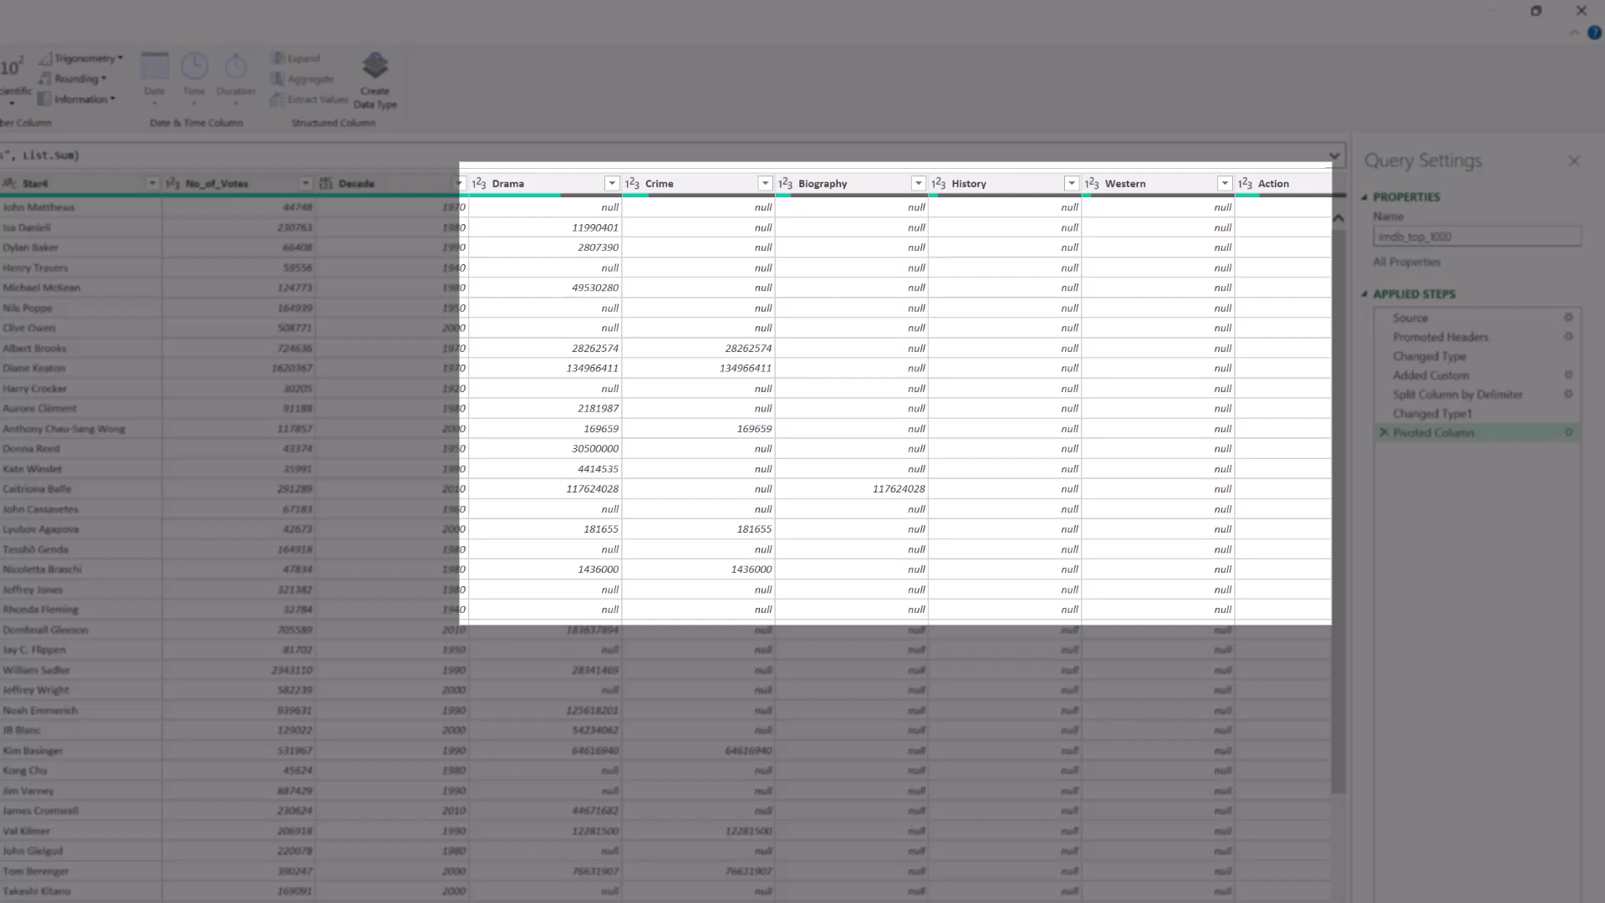
{"action": "scroll", "coordinate": [668, 543], "scroll_direction": "right", "scroll_amount": 3}
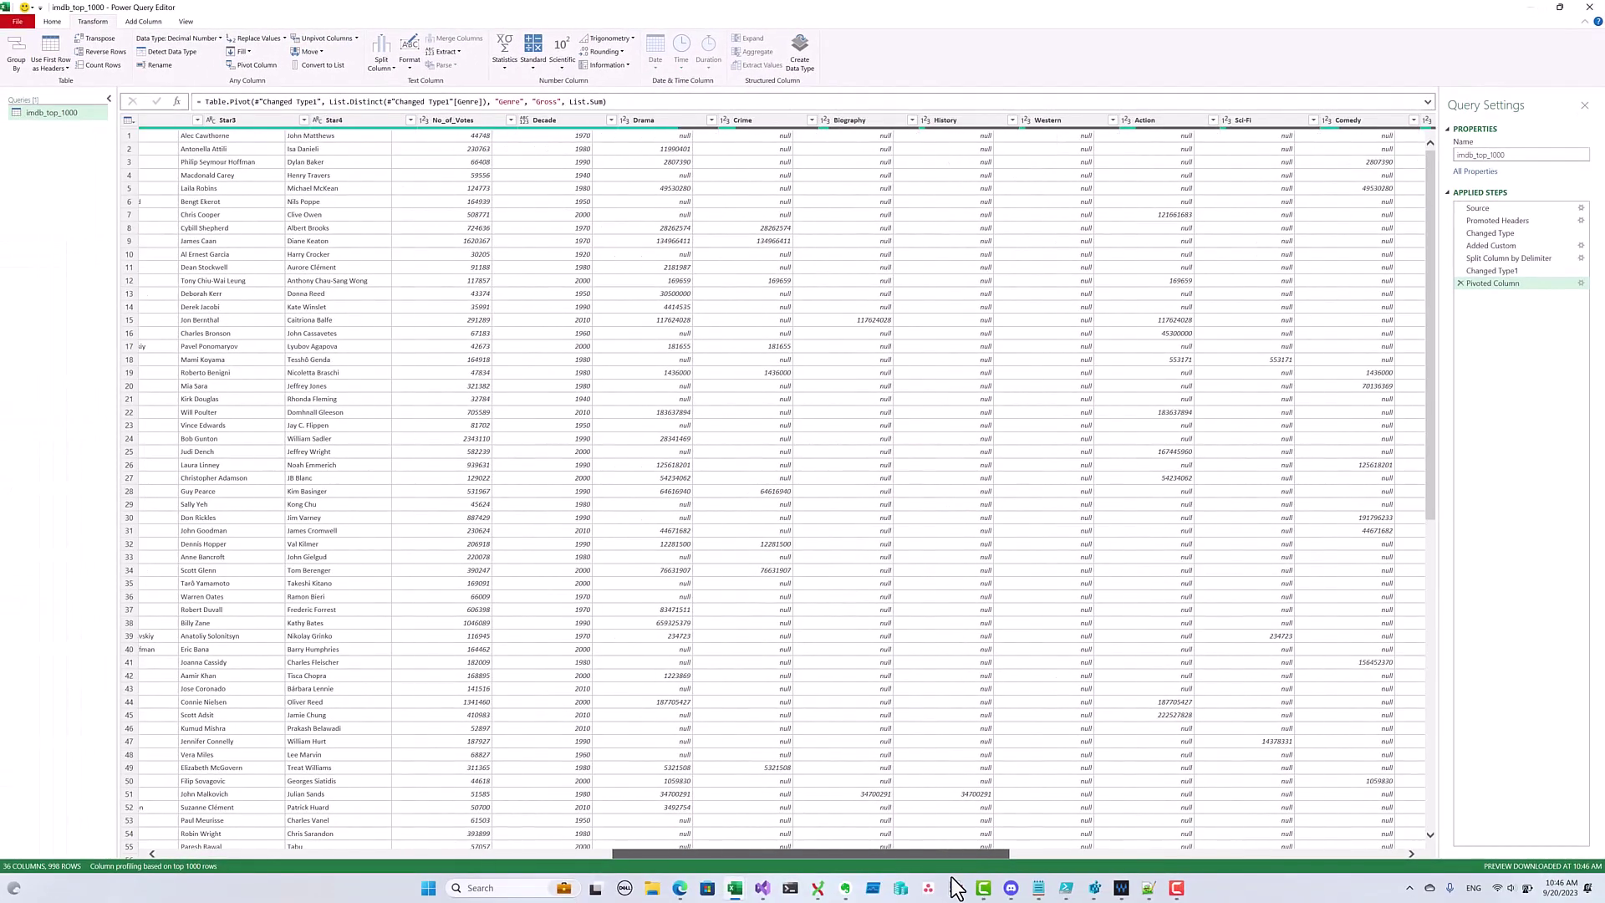
{"action": "scroll", "coordinate": [961, 882], "scroll_direction": "right", "scroll_amount": 2}
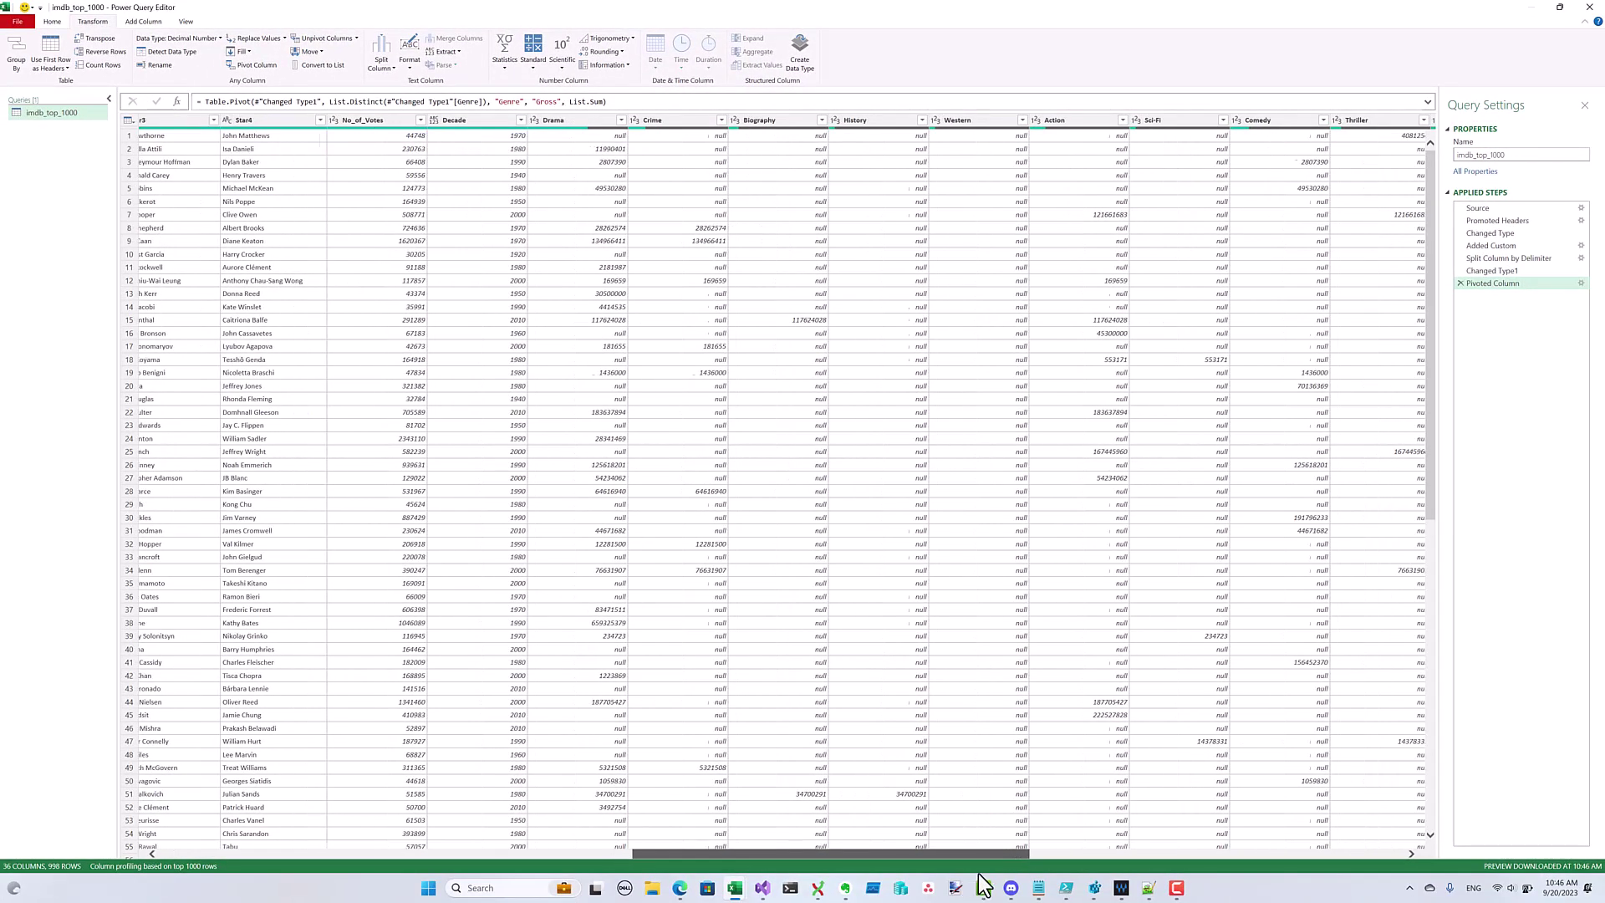
{"action": "left_click_drag", "start_coordinate": [991, 850], "coordinate": [357, 820]}
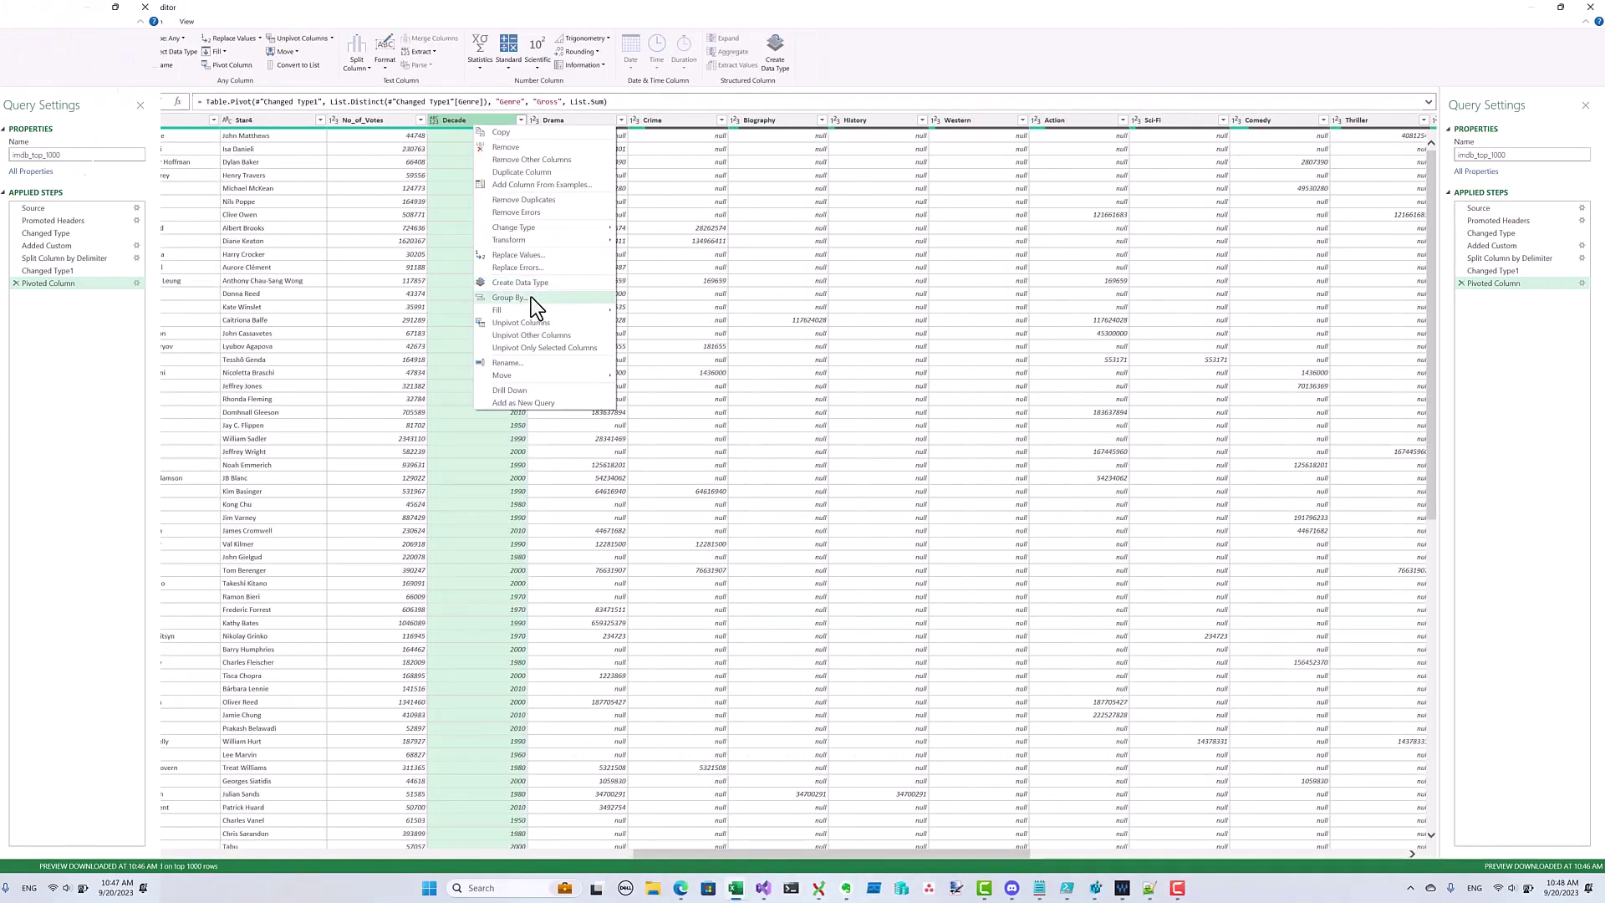
Group by Decade in Advanced mode, summing Drama, Action, SciFi, Romance and Sport gross
{"action": "left_click", "coordinate": [530, 301]}
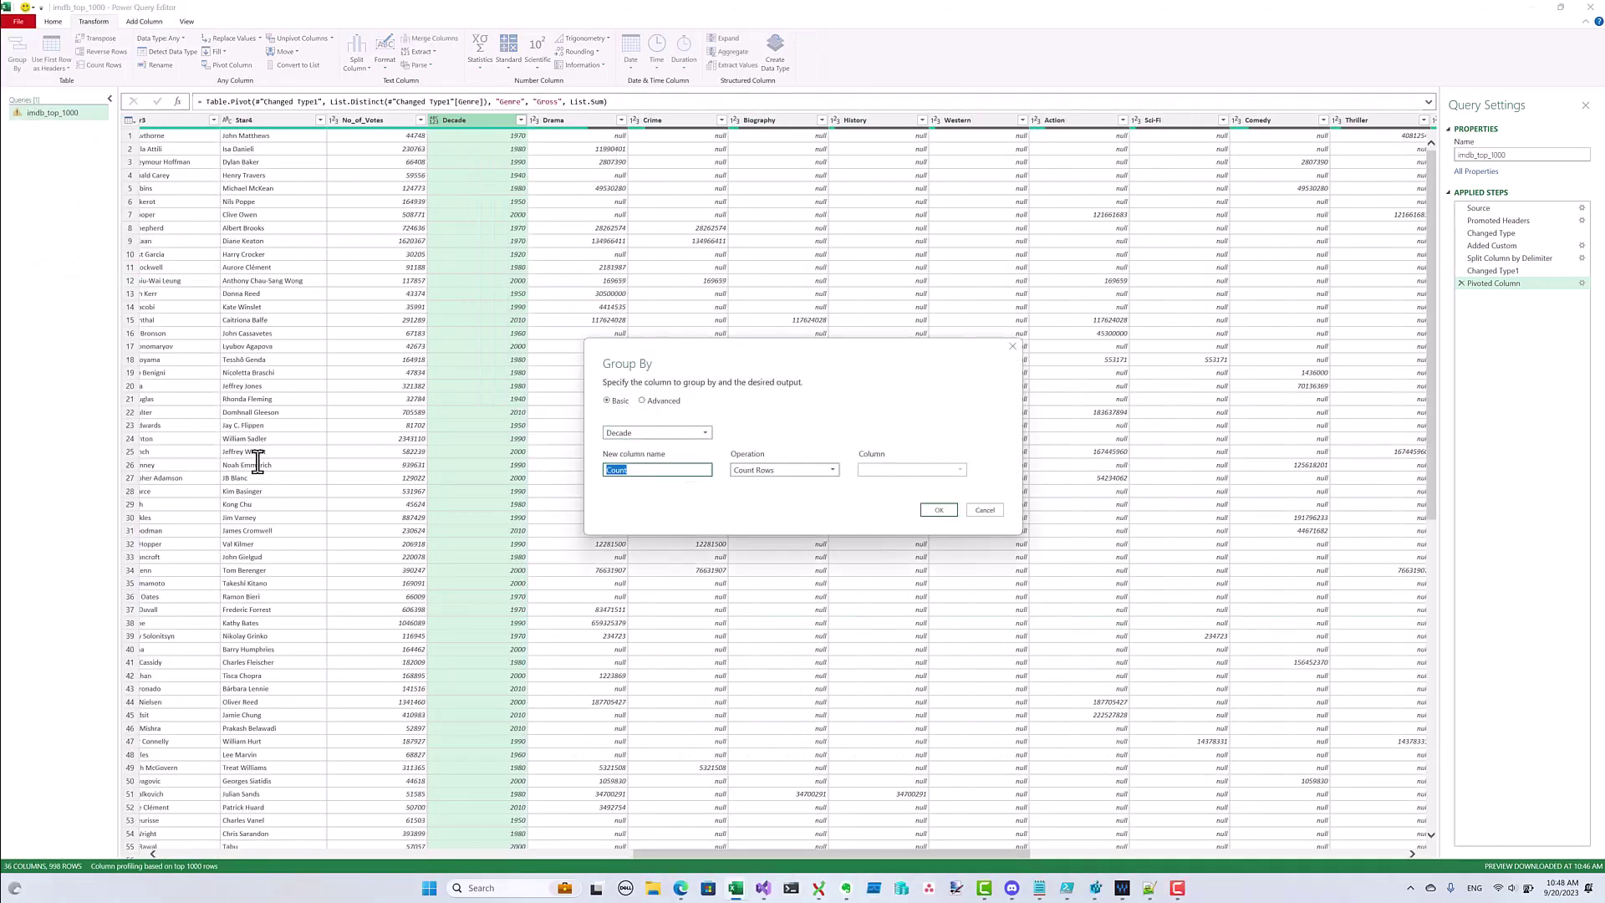
{"action": "type", "text": "Drama"}
{"action": "key", "text": "Tab"}
{"action": "left_click", "coordinate": [828, 470]}
{"action": "left_click", "coordinate": [777, 483]}
{"action": "left_click", "coordinate": [881, 469]}
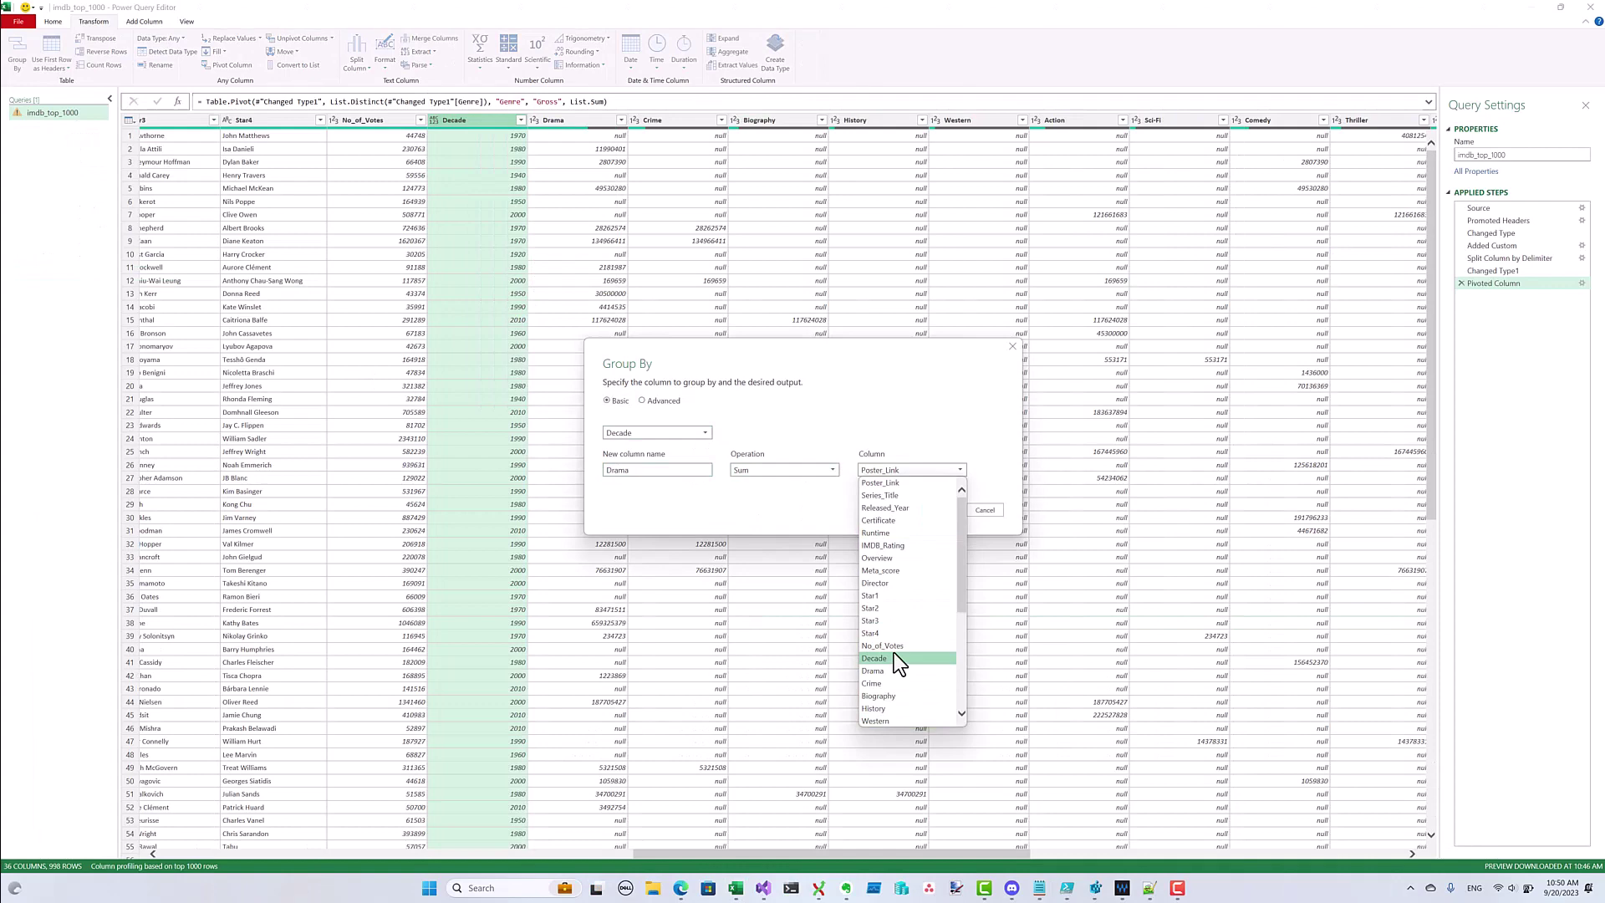
{"action": "left_click", "coordinate": [894, 654]}
{"action": "left_click", "coordinate": [660, 401]}
{"action": "left_click", "coordinate": [649, 528]}
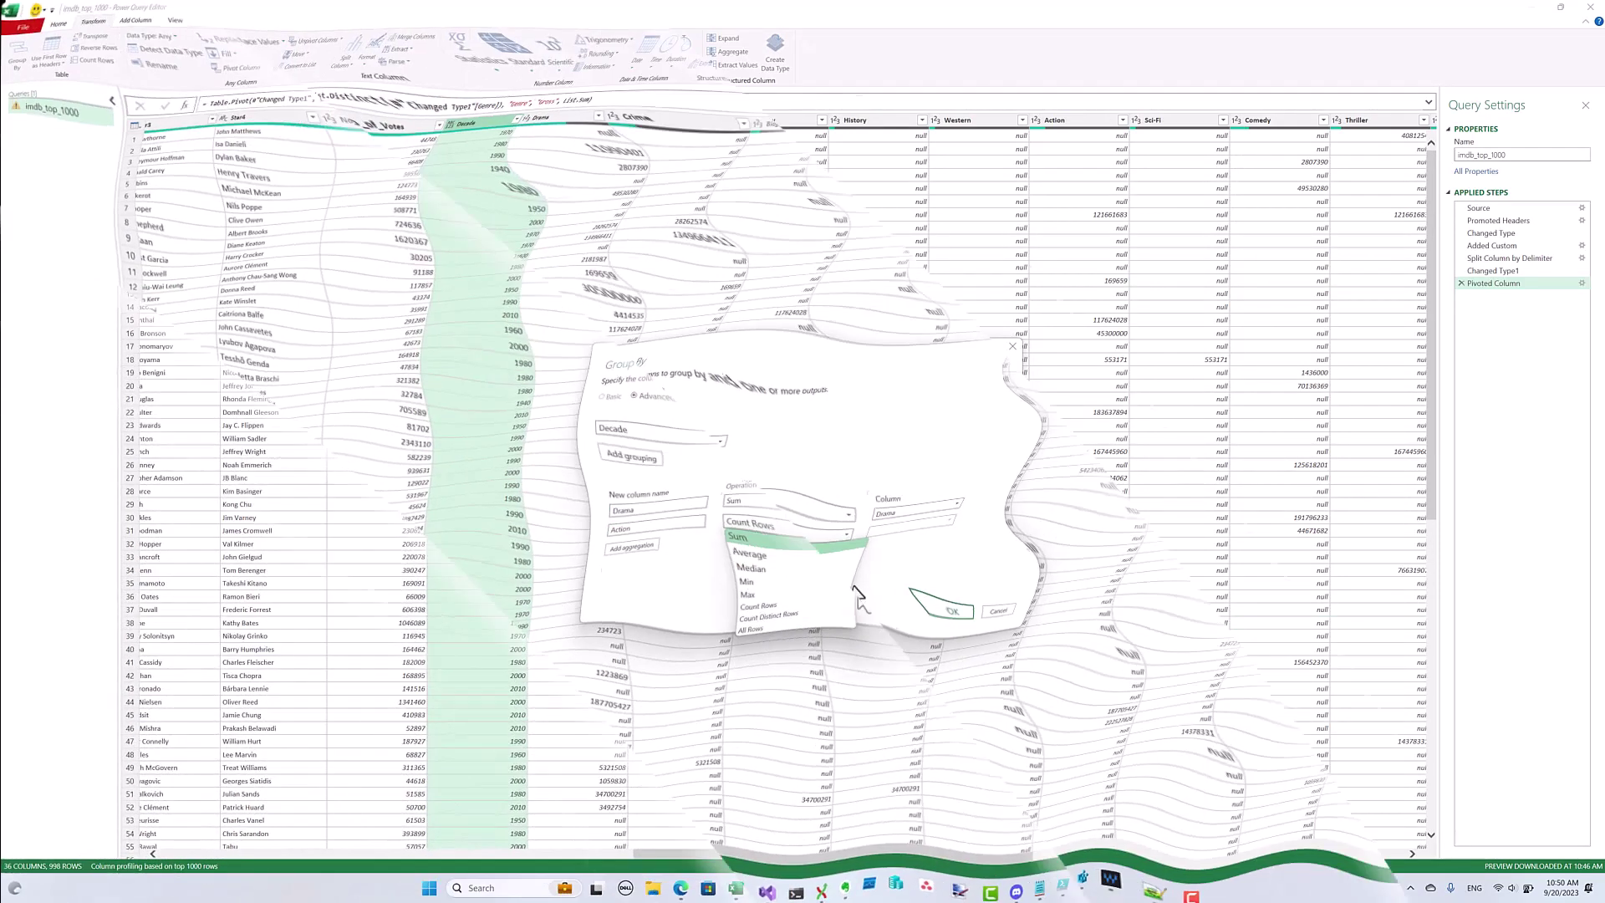
{"action": "left_click", "coordinate": [945, 666]}
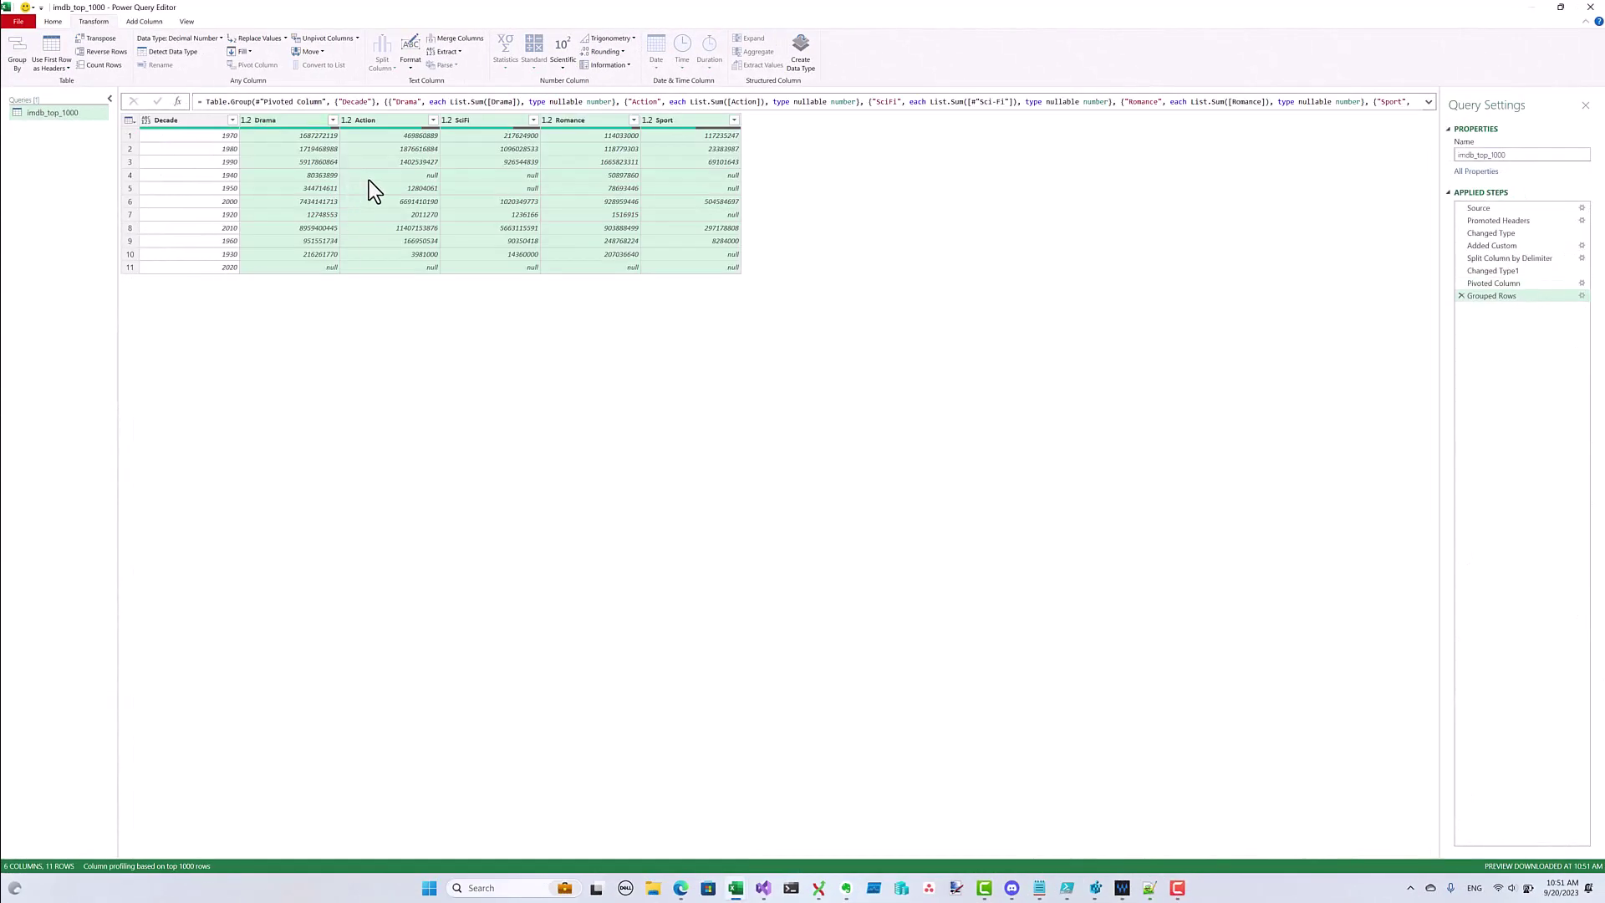
Rename the query GrossByGenreOverTime and load it into the worksheet
{"action": "key", "text": "F2"}
{"action": "type", "text": "GrossByGenreOverTime"}
{"action": "key", "text": "Return"}
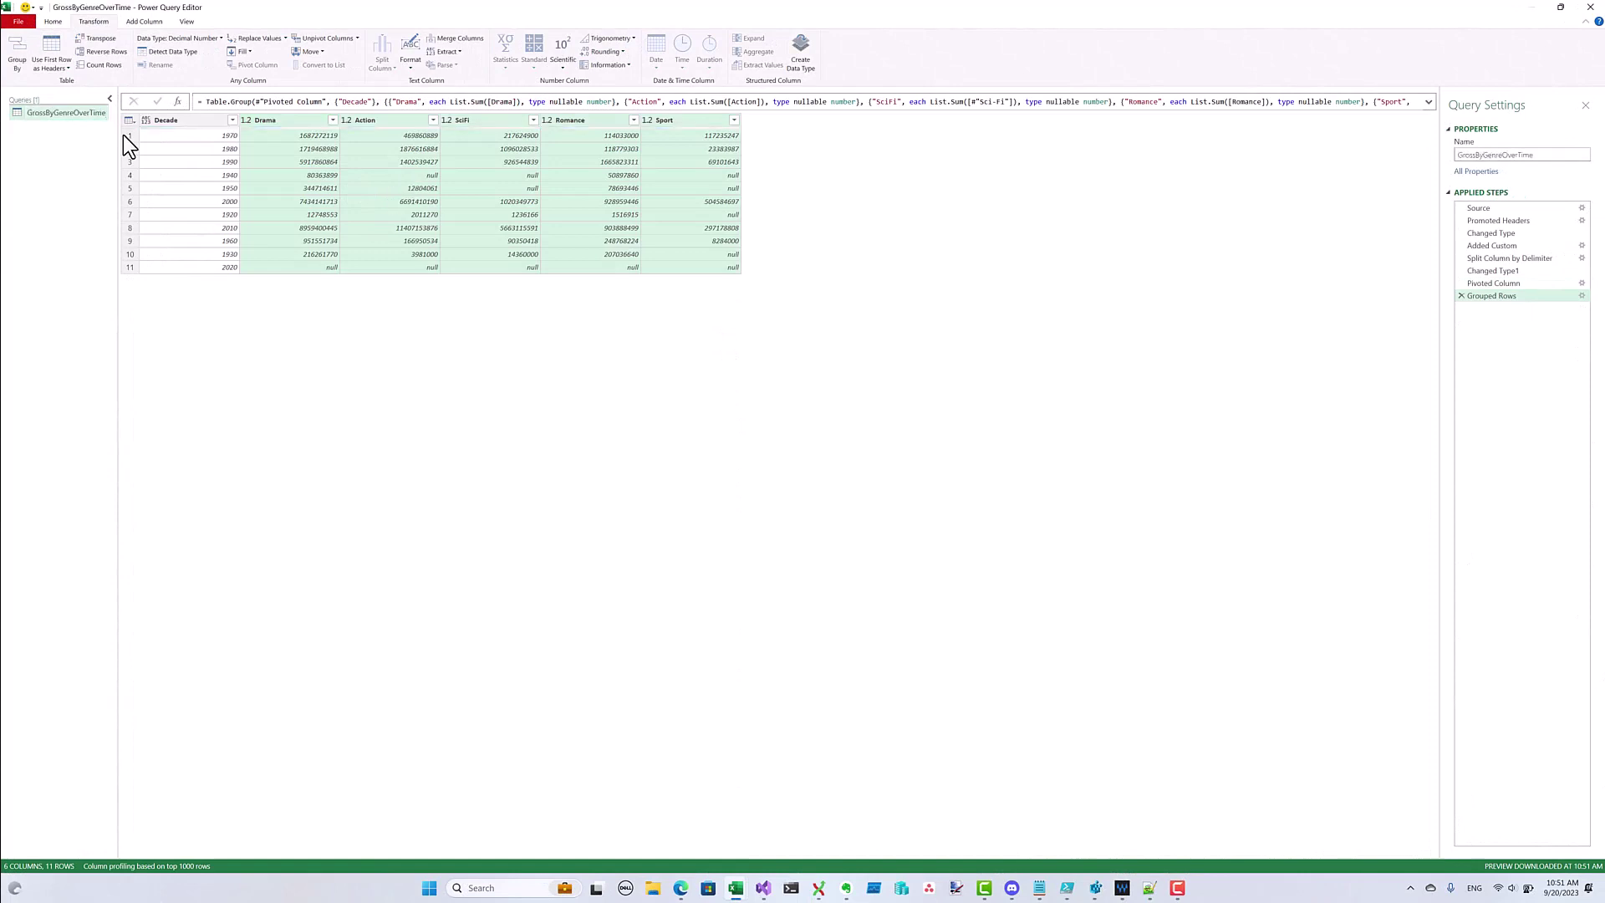
{"action": "left_click", "coordinate": [32, 43]}
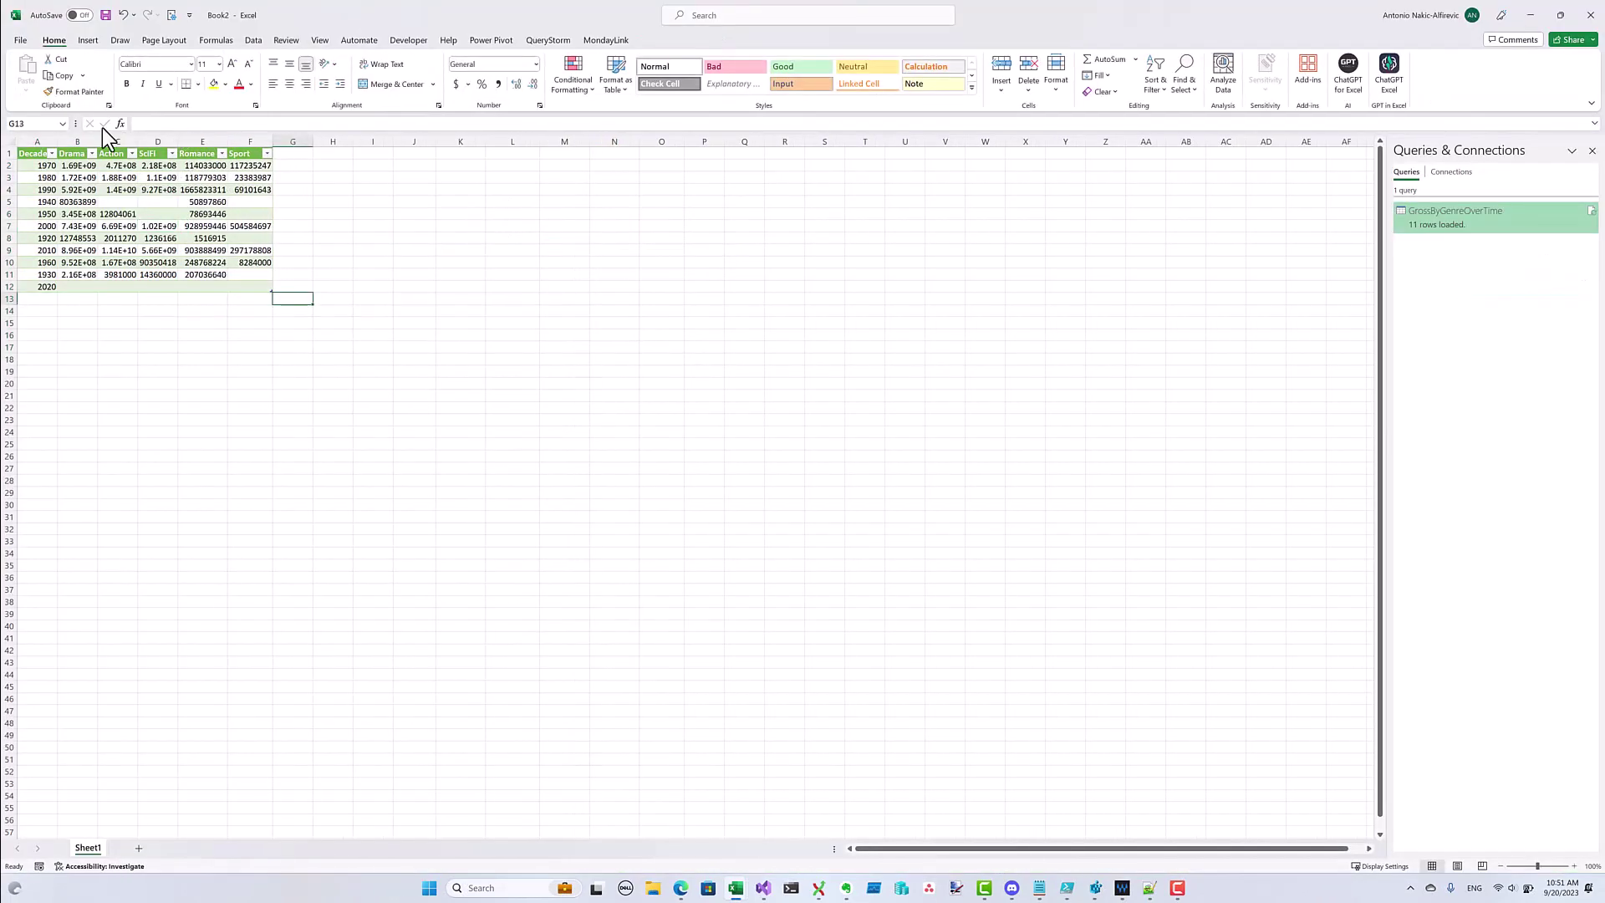
Try pushing the table to monday.com and dismiss the missing _name column error
{"action": "left_click", "coordinate": [237, 226]}
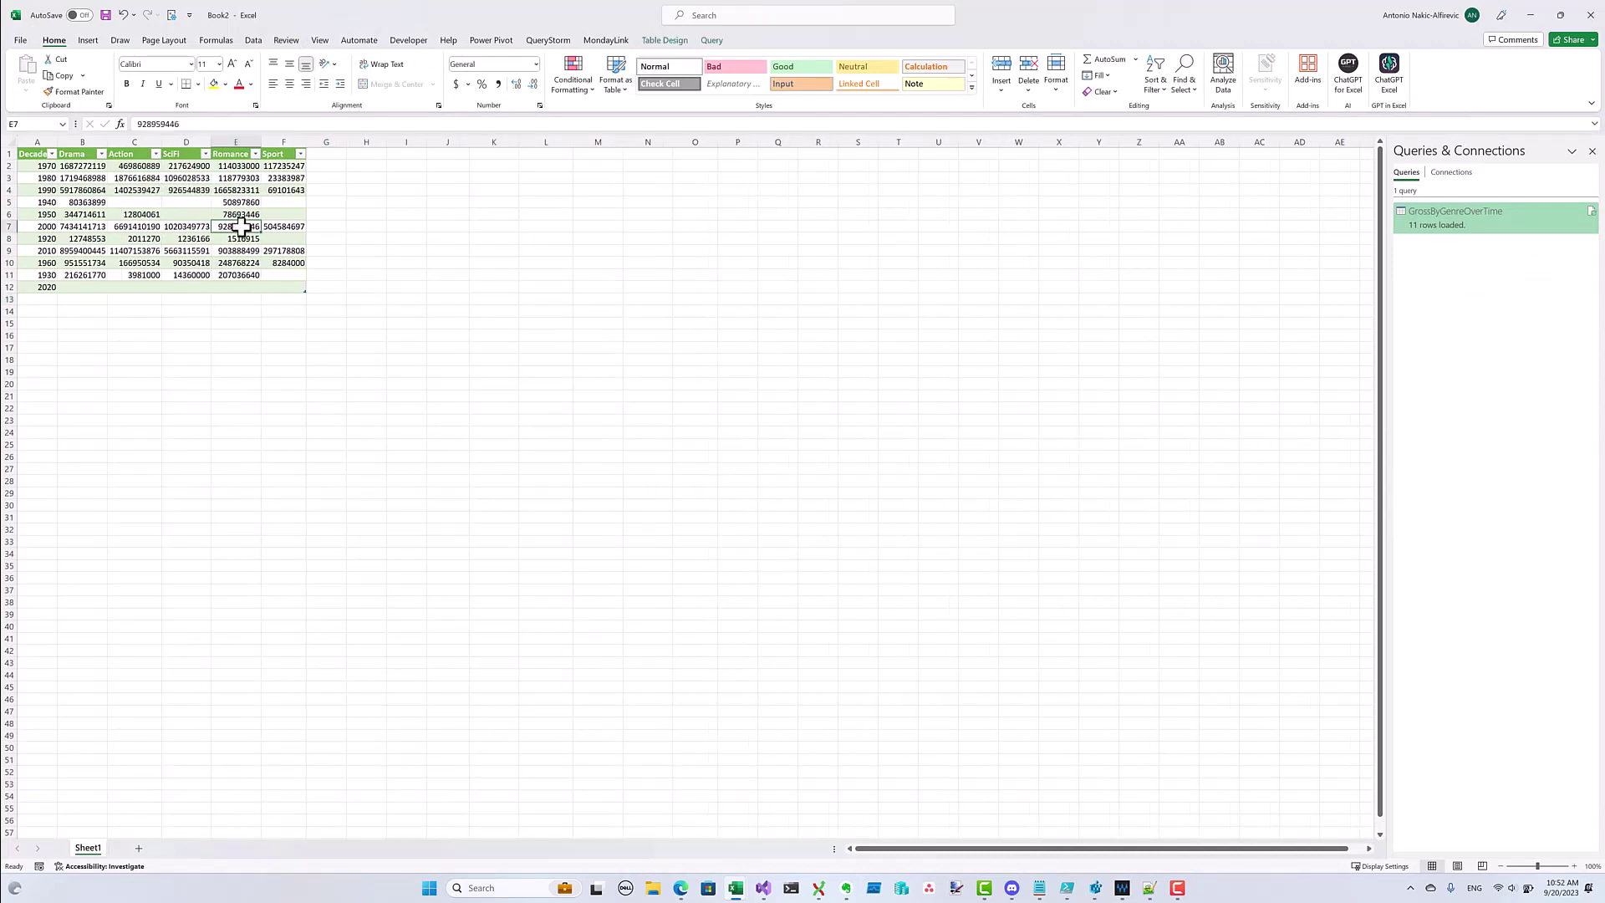
{"action": "left_click", "coordinate": [78, 80]}
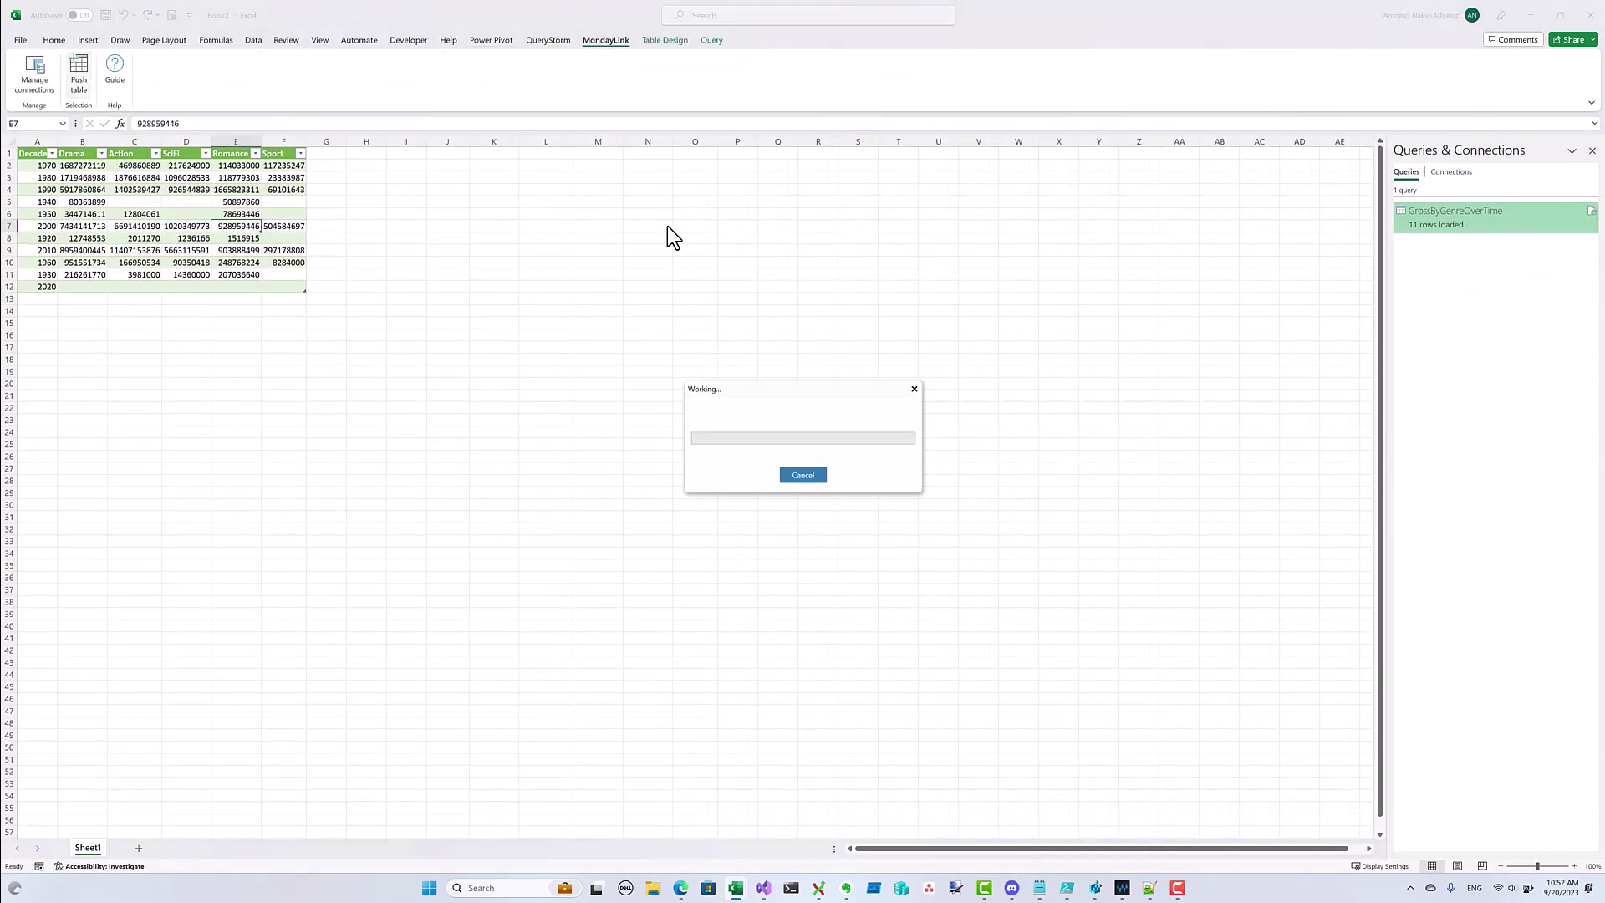
{"action": "left_click", "coordinate": [802, 466]}
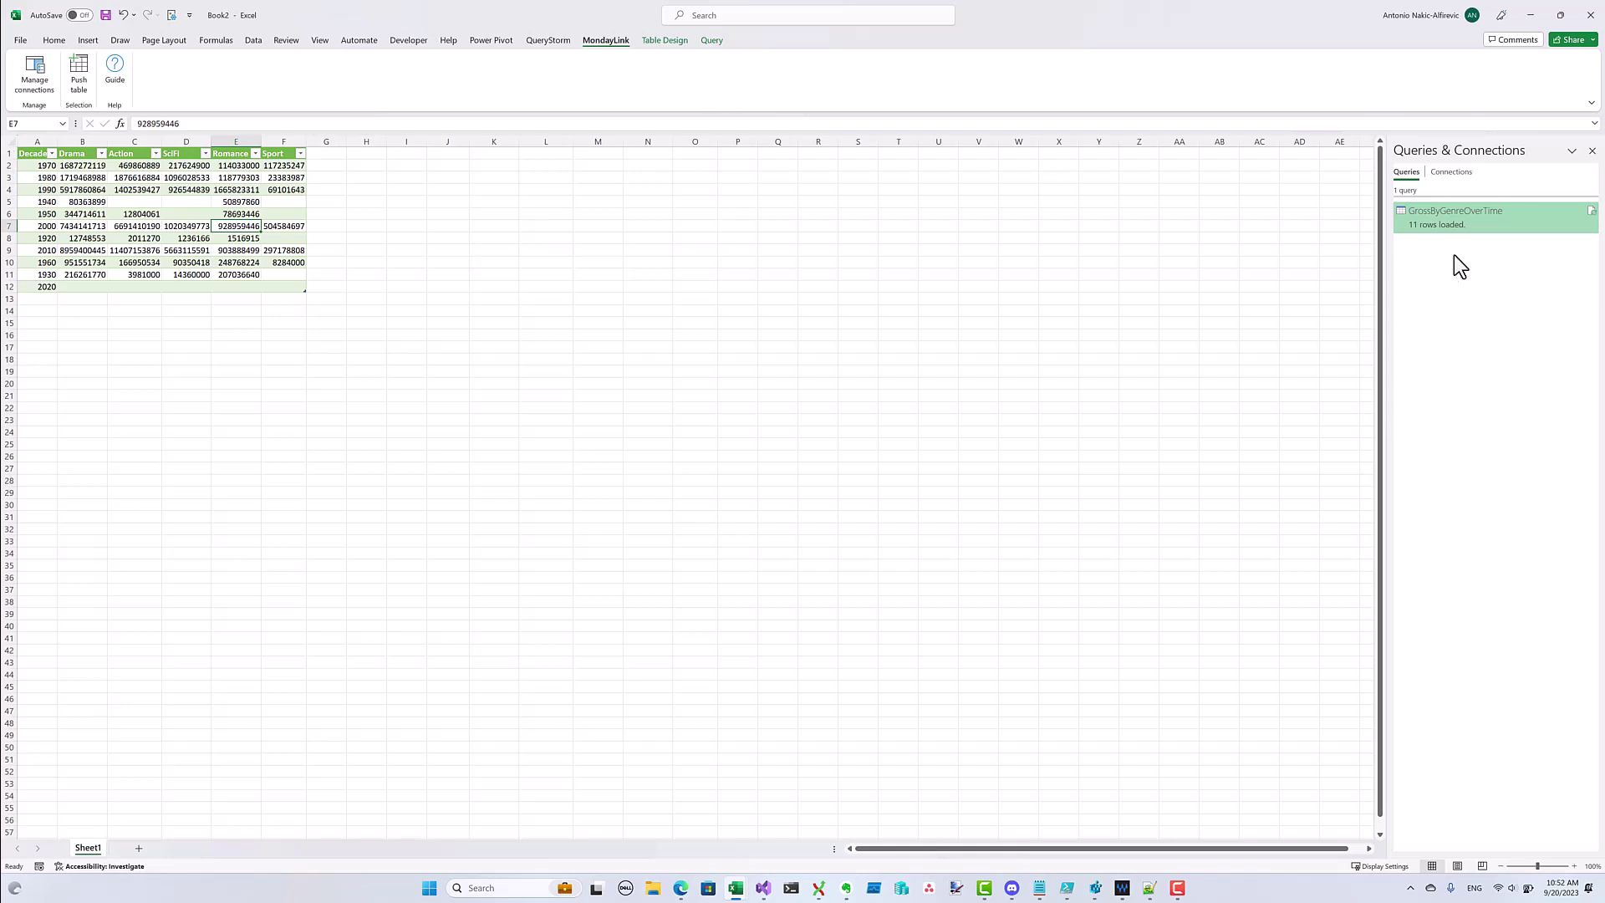
Rename the Decade column to _name in GrossByGenreOverTime and reload the table
{"action": "left_click", "coordinate": [1427, 225]}
{"action": "double_click", "coordinate": [1427, 226]}
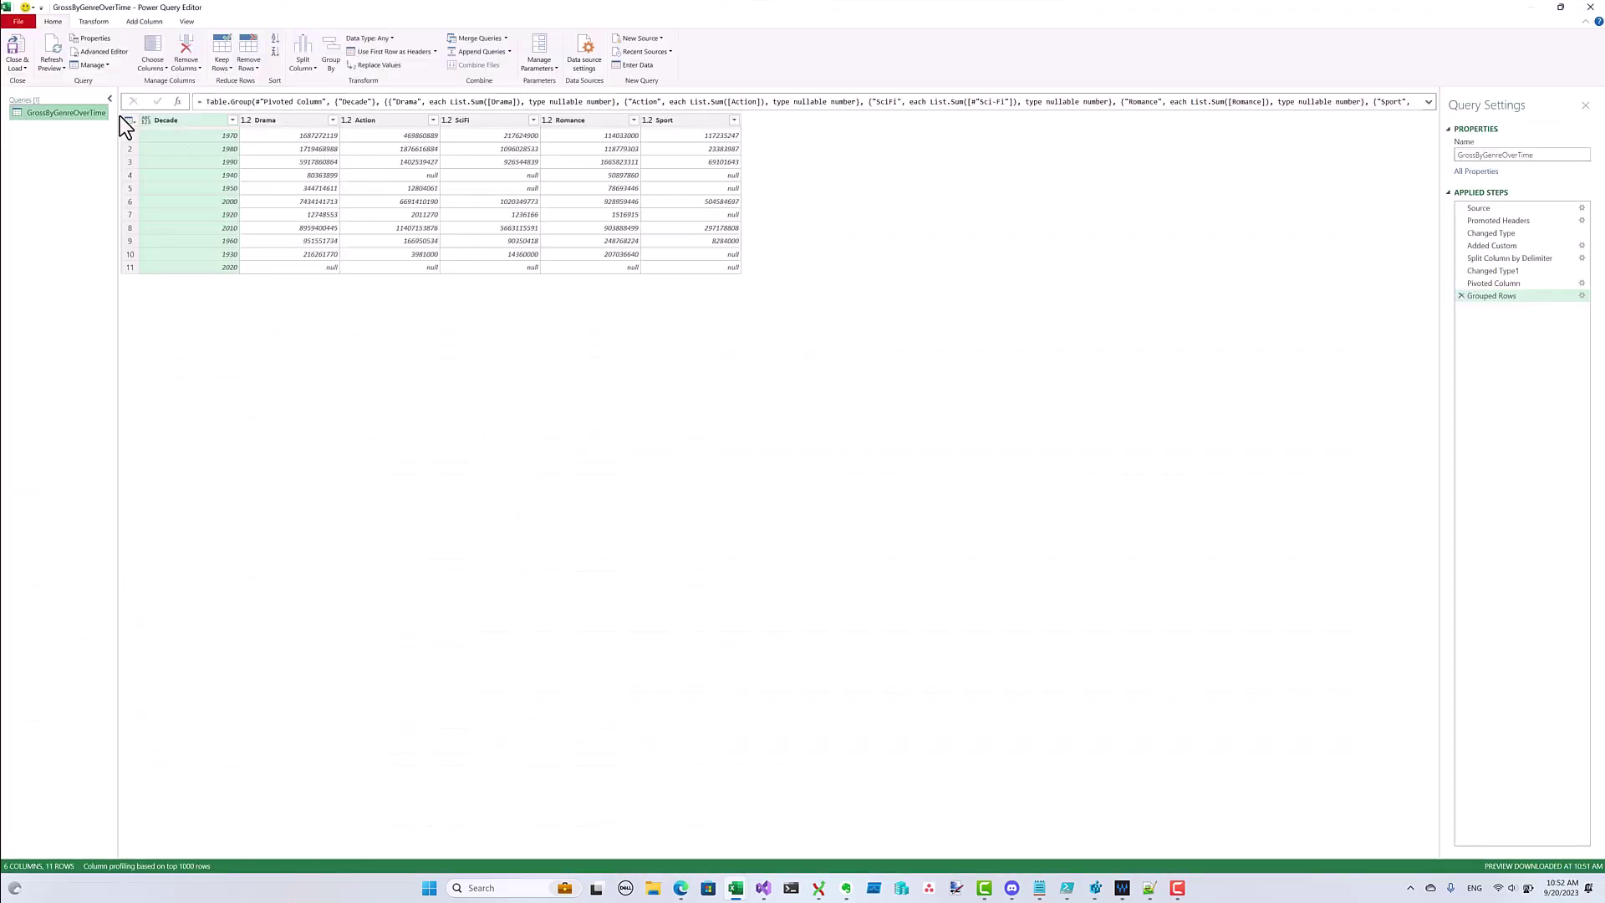
{"action": "double_click", "coordinate": [219, 120]}
{"action": "type", "text": "_name"}
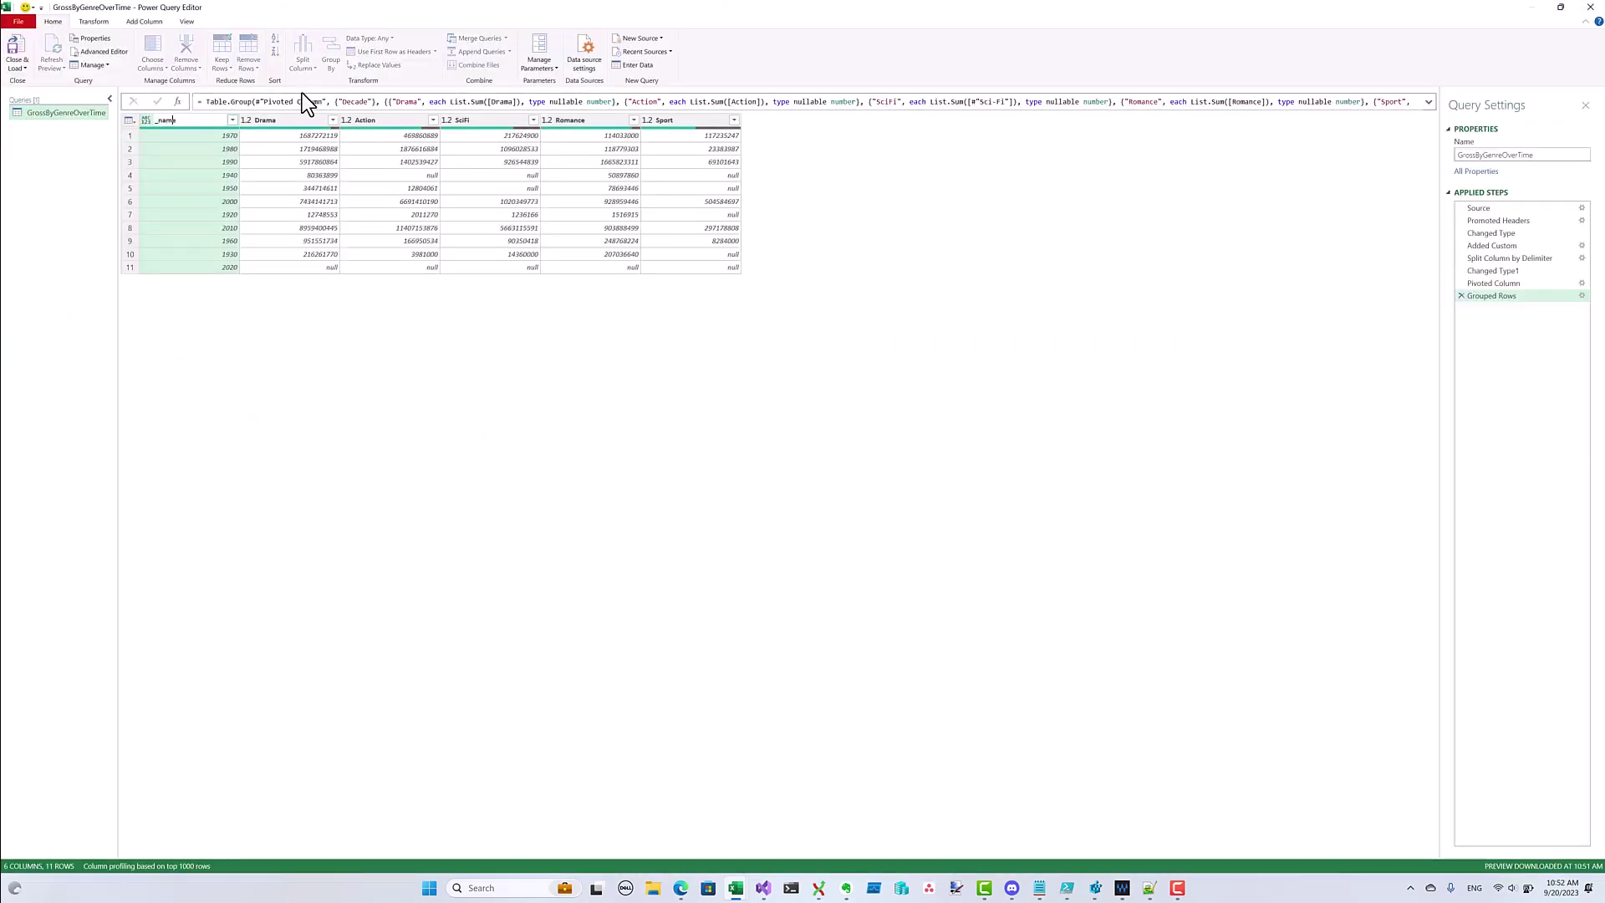
{"action": "key", "text": "Return"}
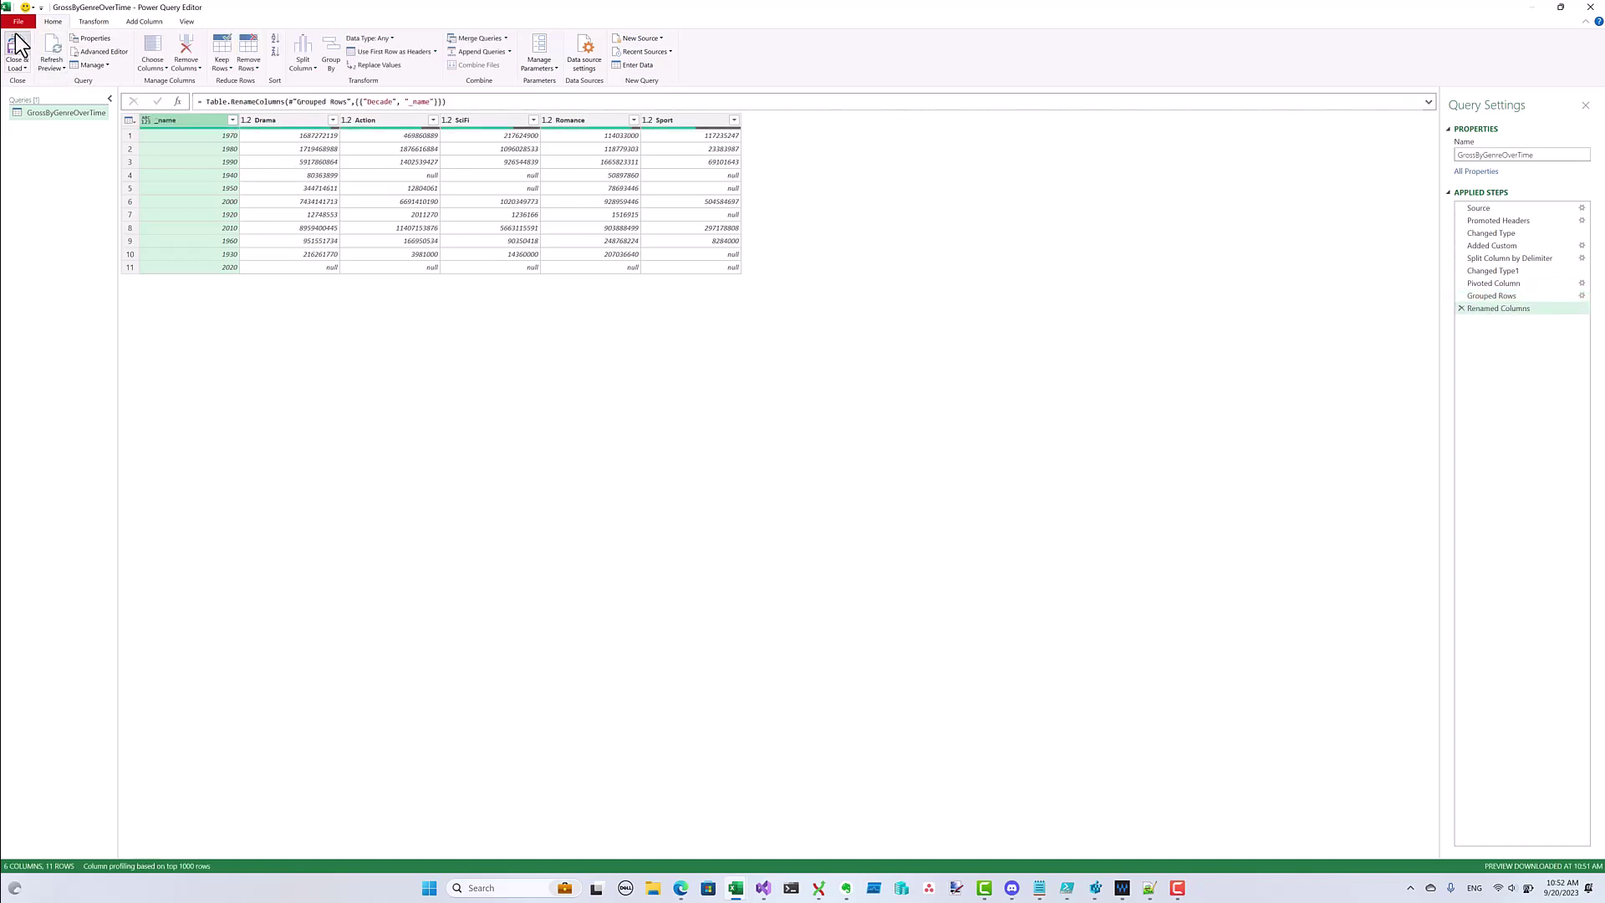
{"action": "left_click", "coordinate": [17, 41]}
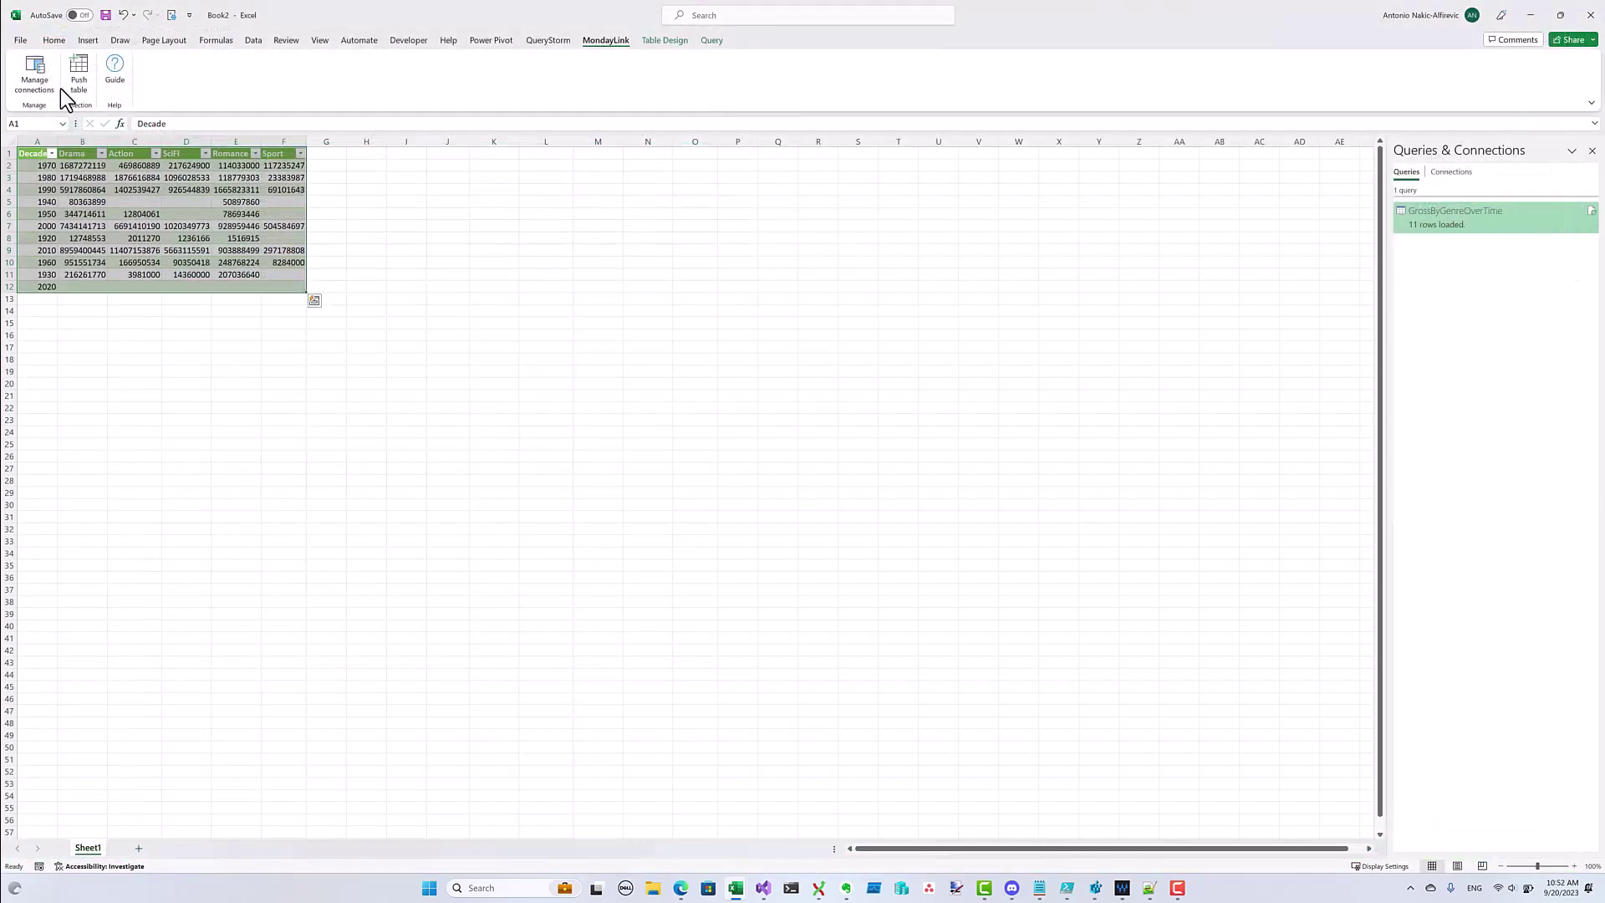
Push the GrossByGenreOverTime table via MondayLink as a new board in workspace IMDB_Demo_2
{"action": "left_click", "coordinate": [105, 203]}
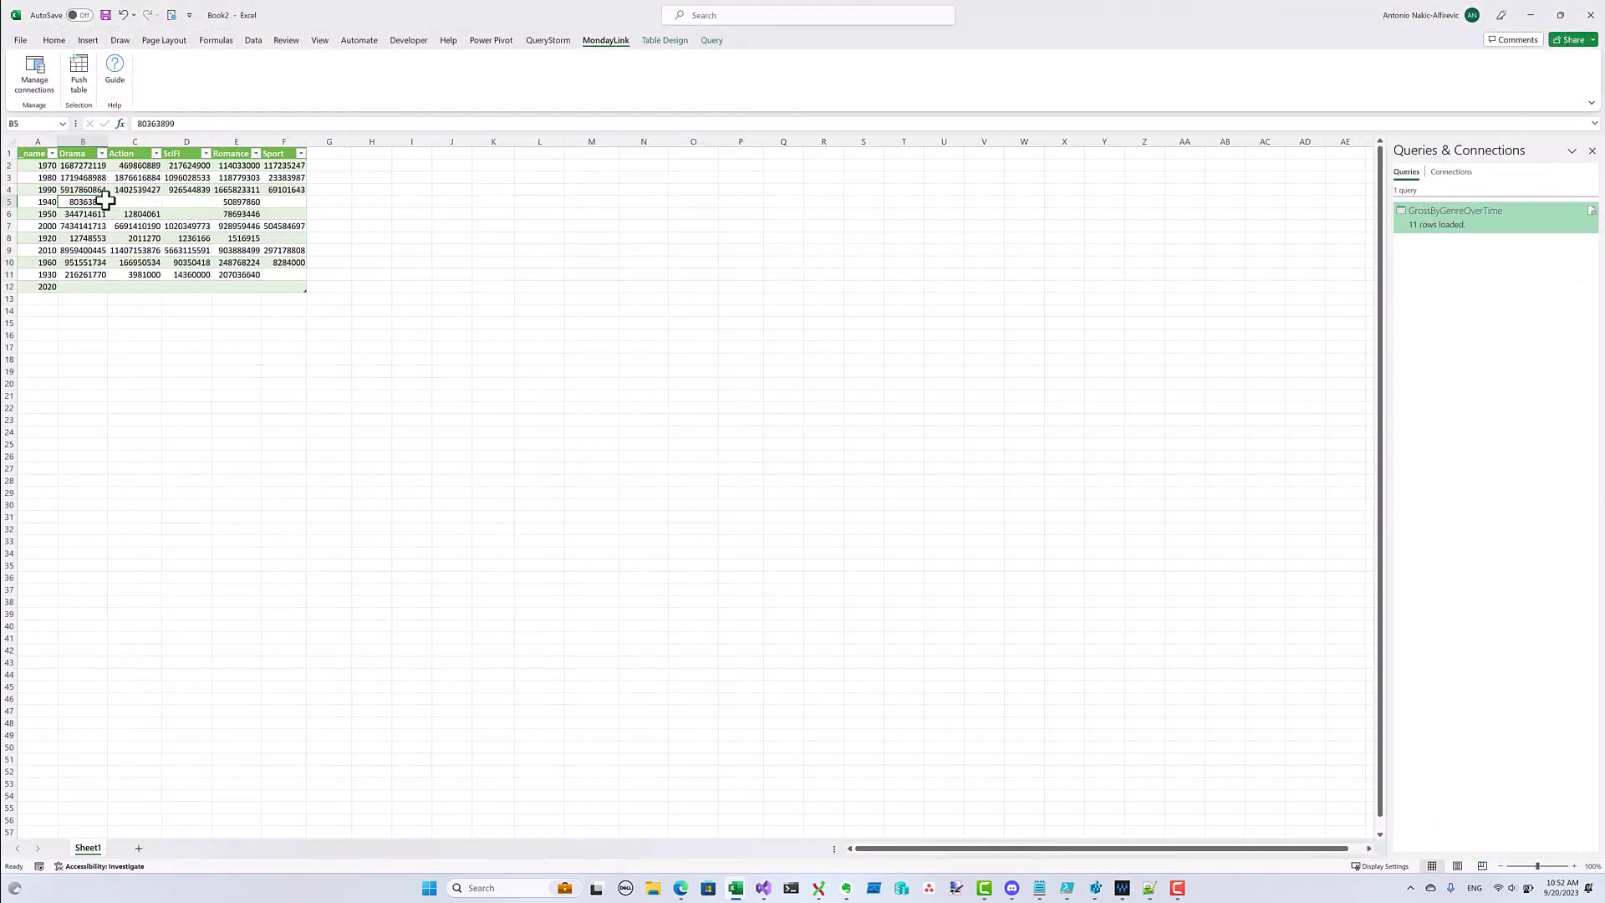
{"action": "left_click", "coordinate": [79, 71]}
{"action": "left_click", "coordinate": [664, 369]}
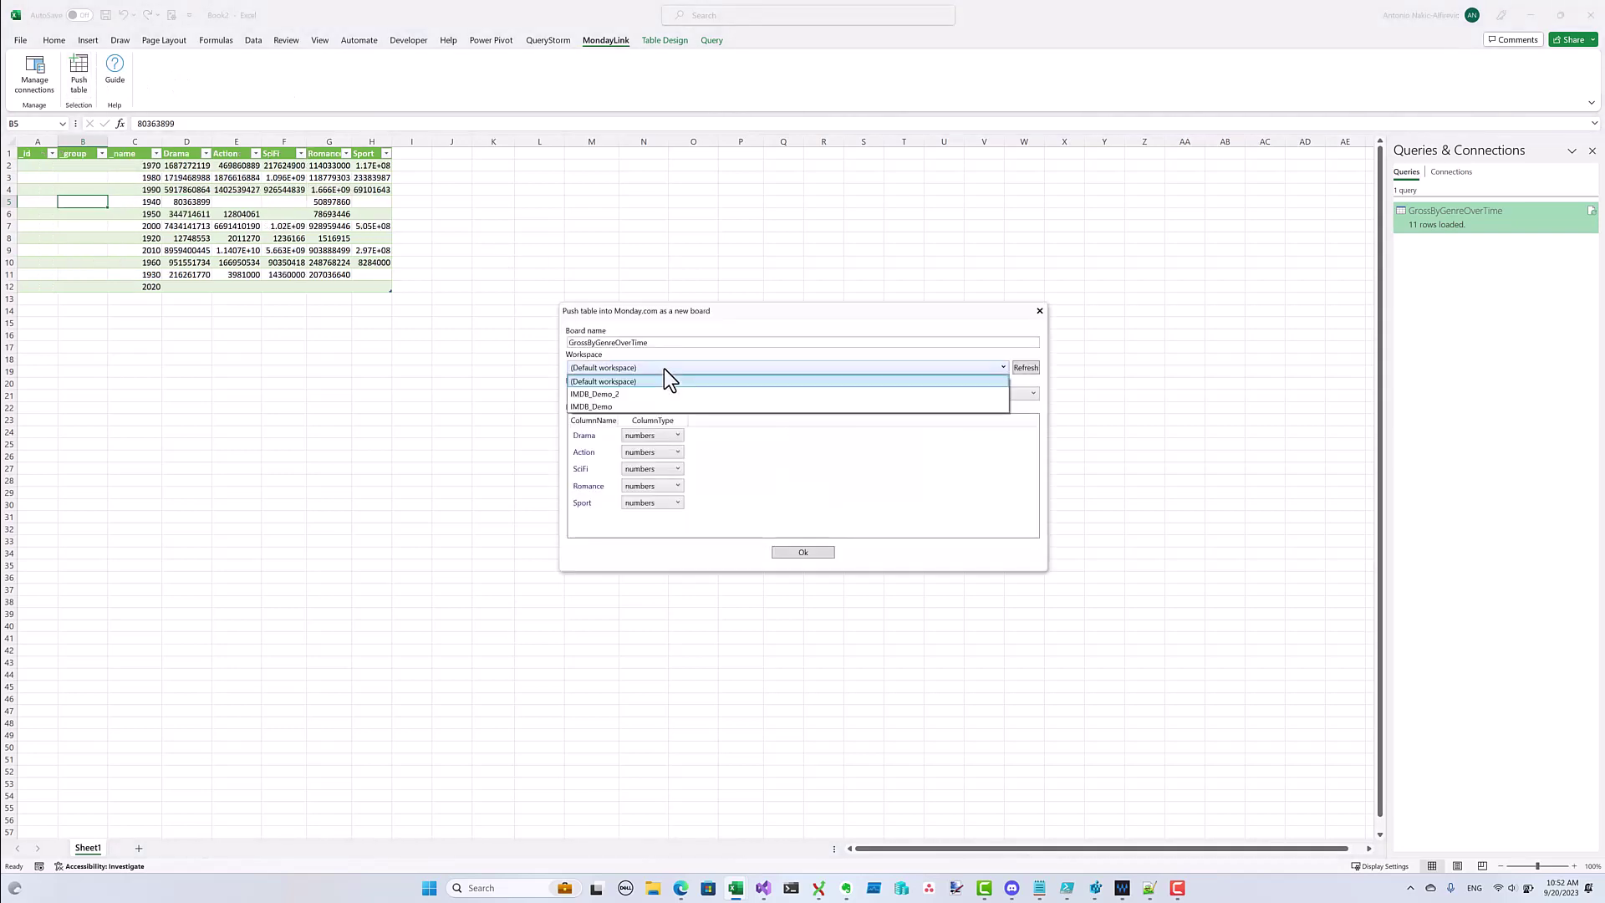
{"action": "left_click", "coordinate": [629, 399]}
{"action": "left_click", "coordinate": [806, 553]}
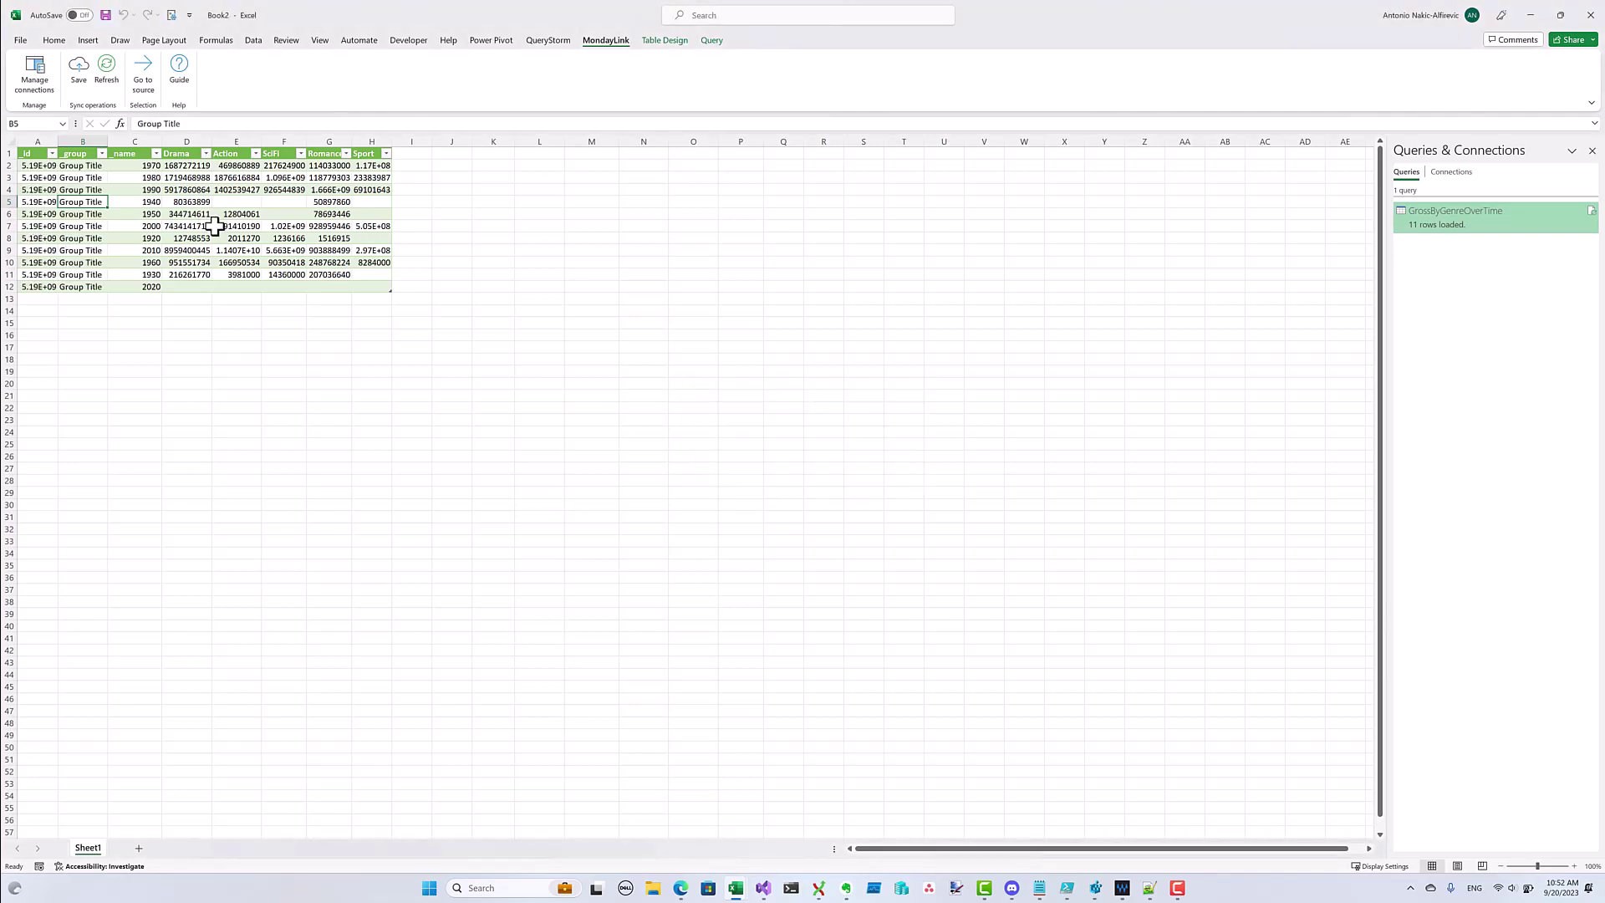
Add a chart view to the new monday.com board and open it full-screen with settings
{"action": "left_click", "coordinate": [143, 74]}
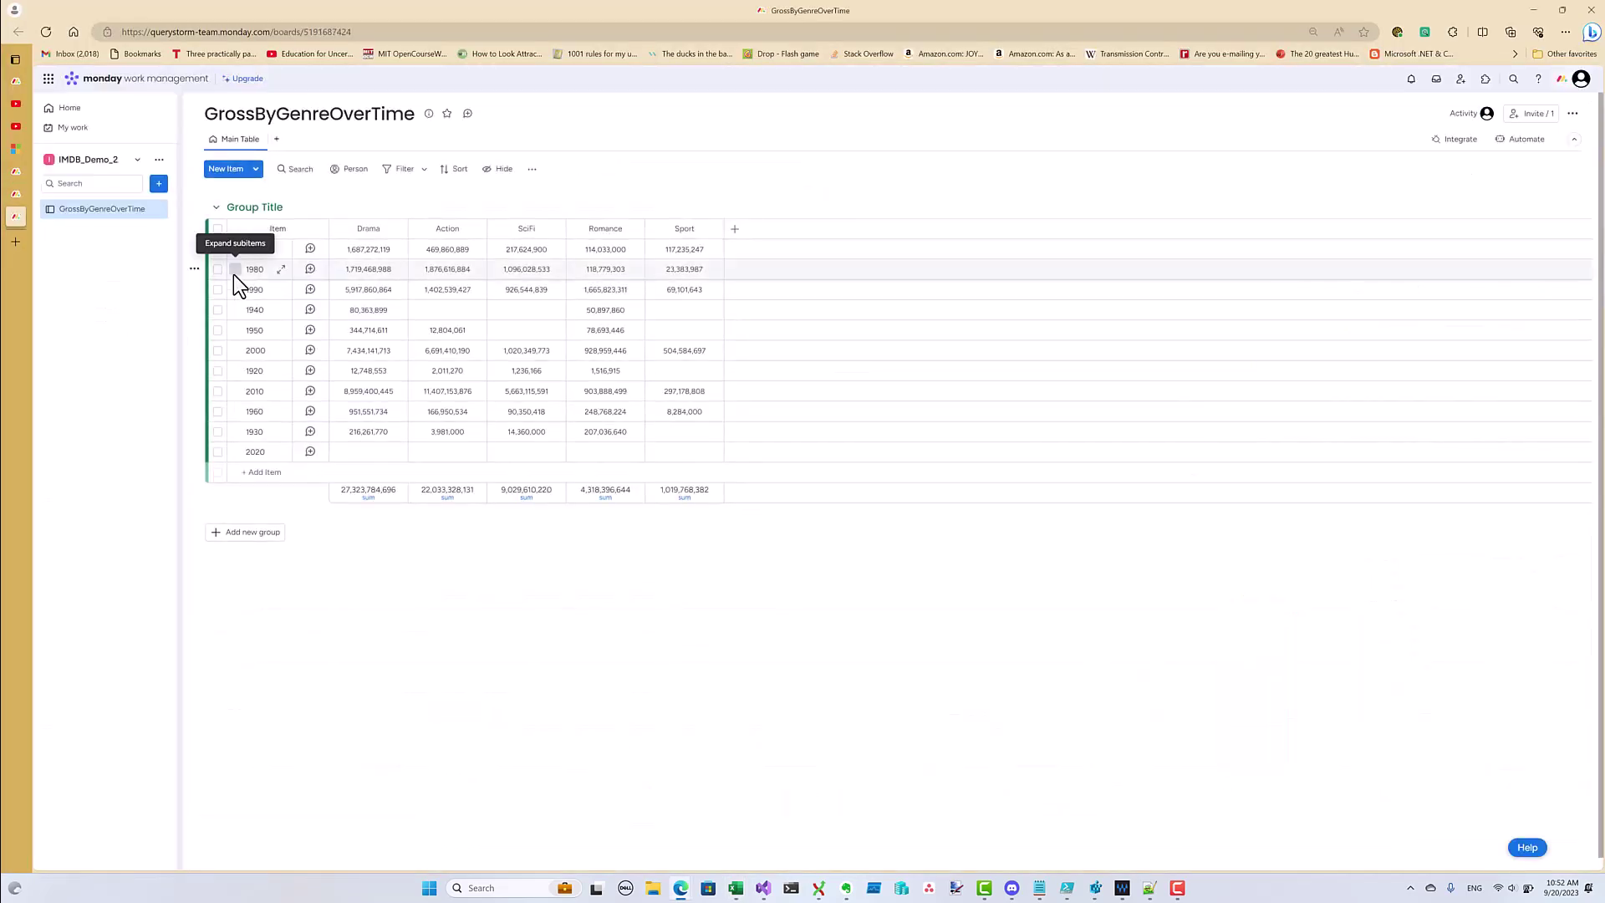
{"action": "left_click", "coordinate": [276, 139]}
{"action": "left_click", "coordinate": [300, 220]}
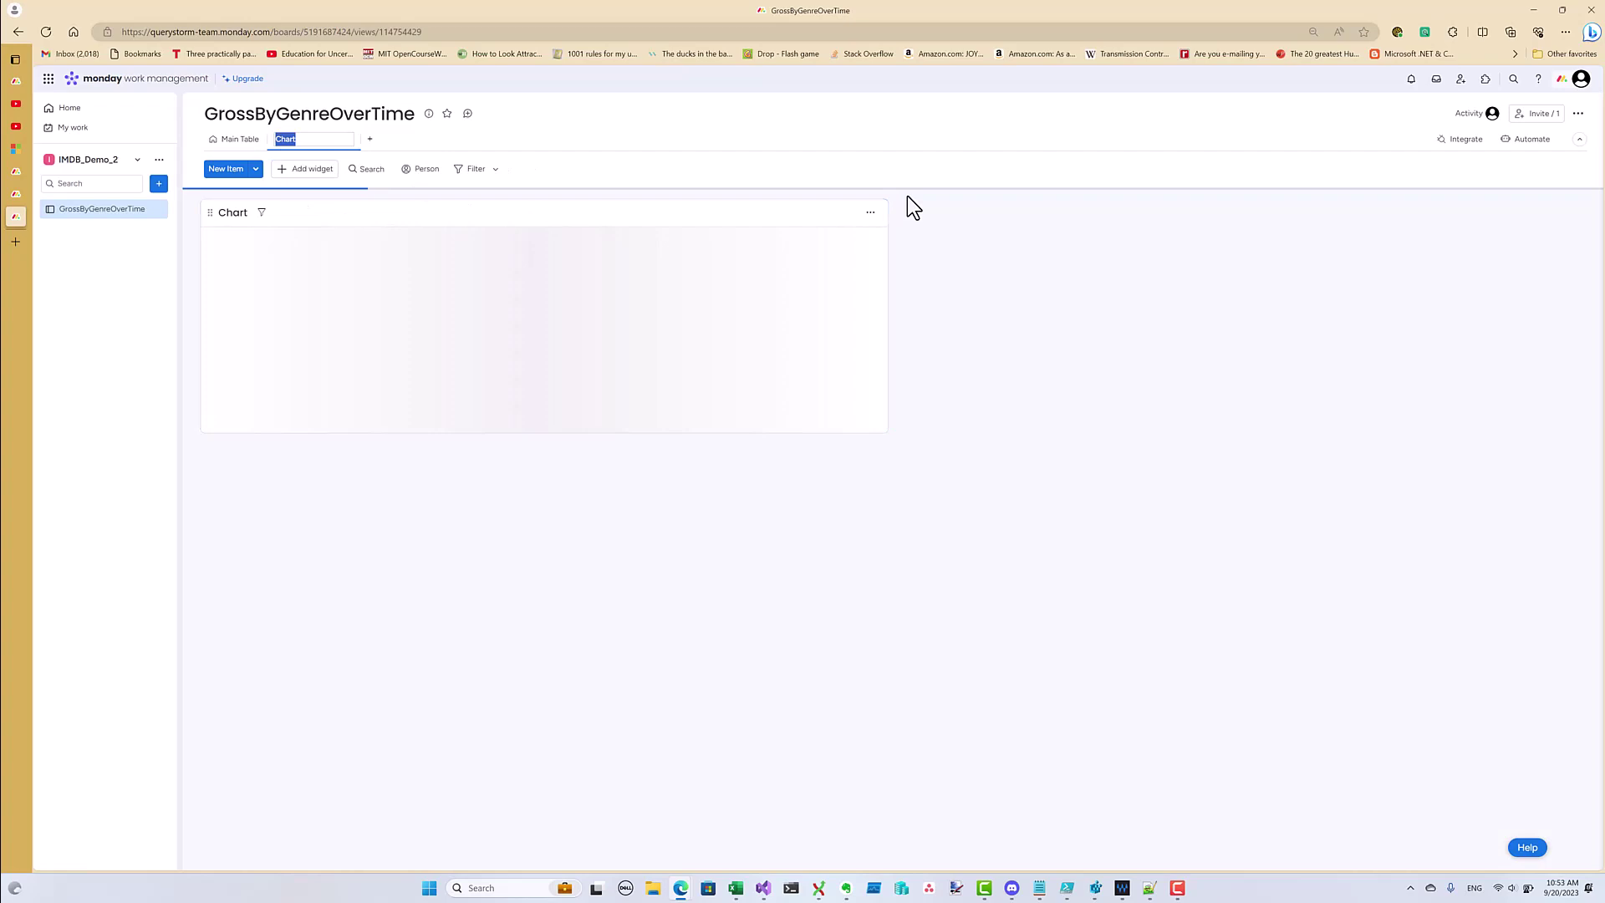
{"action": "left_click", "coordinate": [868, 212]}
{"action": "left_click", "coordinate": [886, 234]}
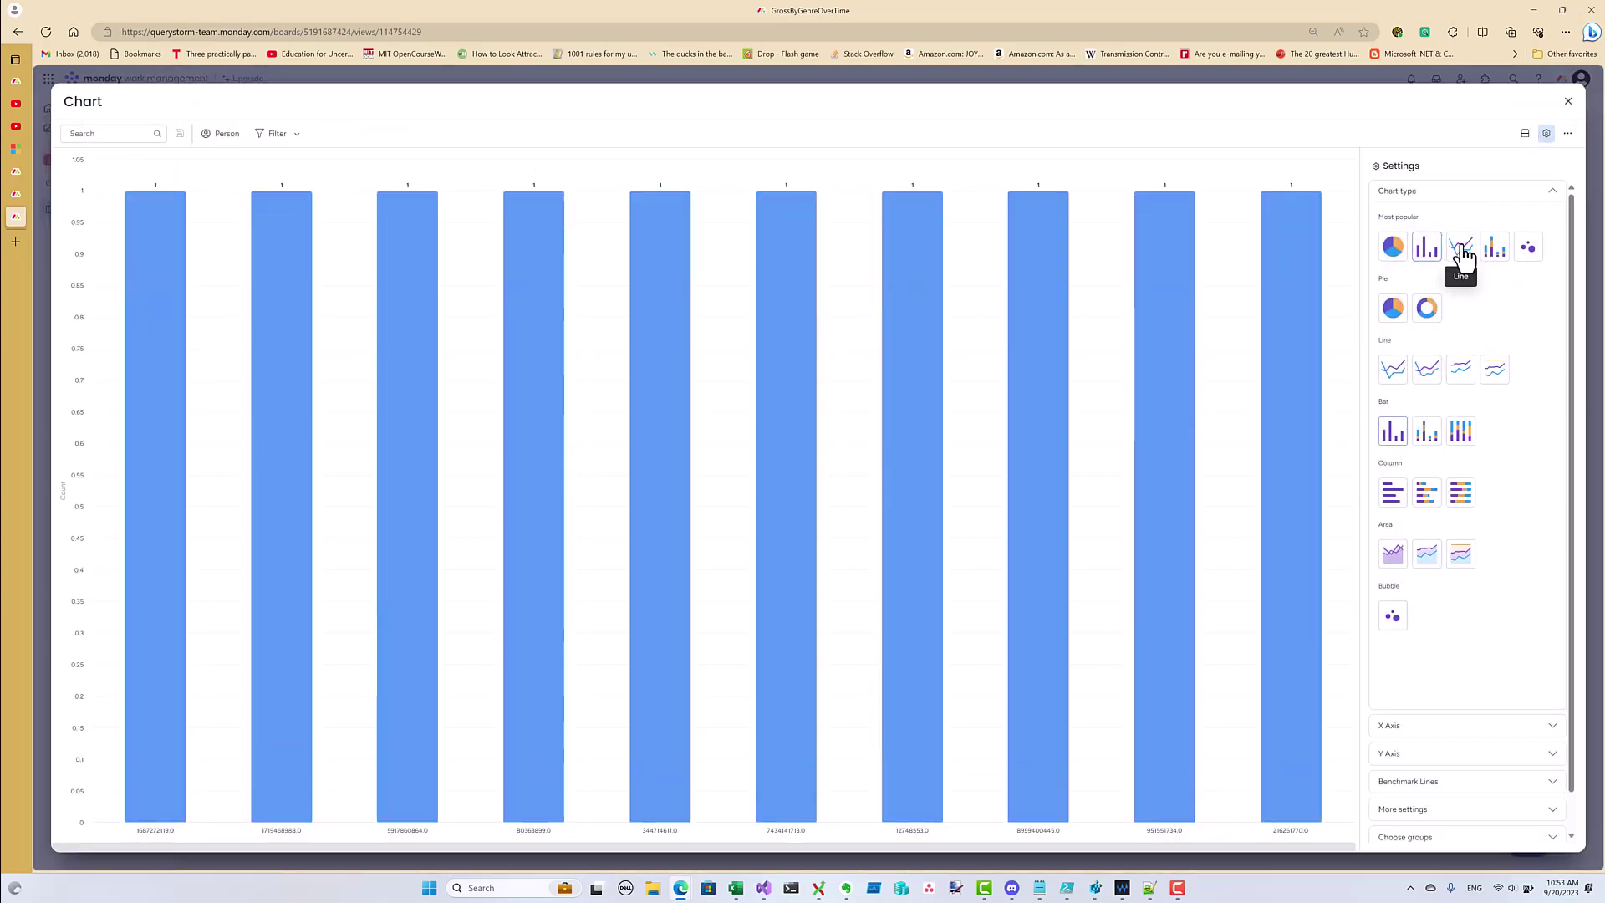
Make it a line chart of decades plotting Drama, Action, SciFi, Romance and Sport gross
{"action": "left_click", "coordinate": [1462, 251]}
{"action": "left_click", "coordinate": [1433, 280]}
{"action": "left_click", "coordinate": [1431, 349]}
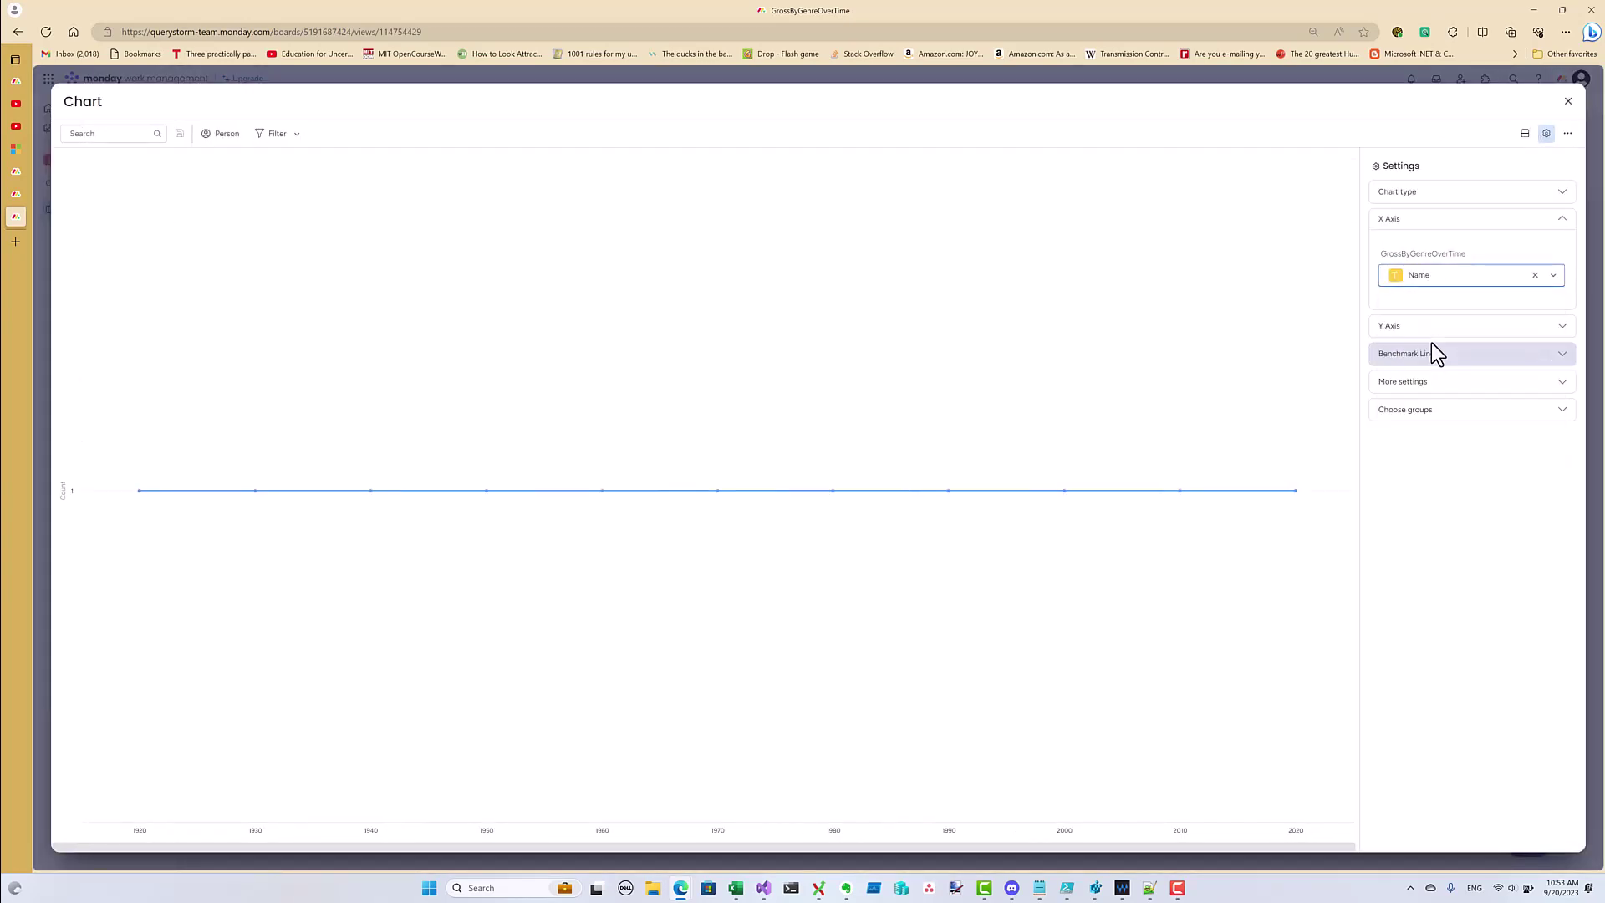
{"action": "left_click", "coordinate": [1431, 328]}
{"action": "left_click", "coordinate": [1552, 316]}
{"action": "left_click", "coordinate": [1552, 331]}
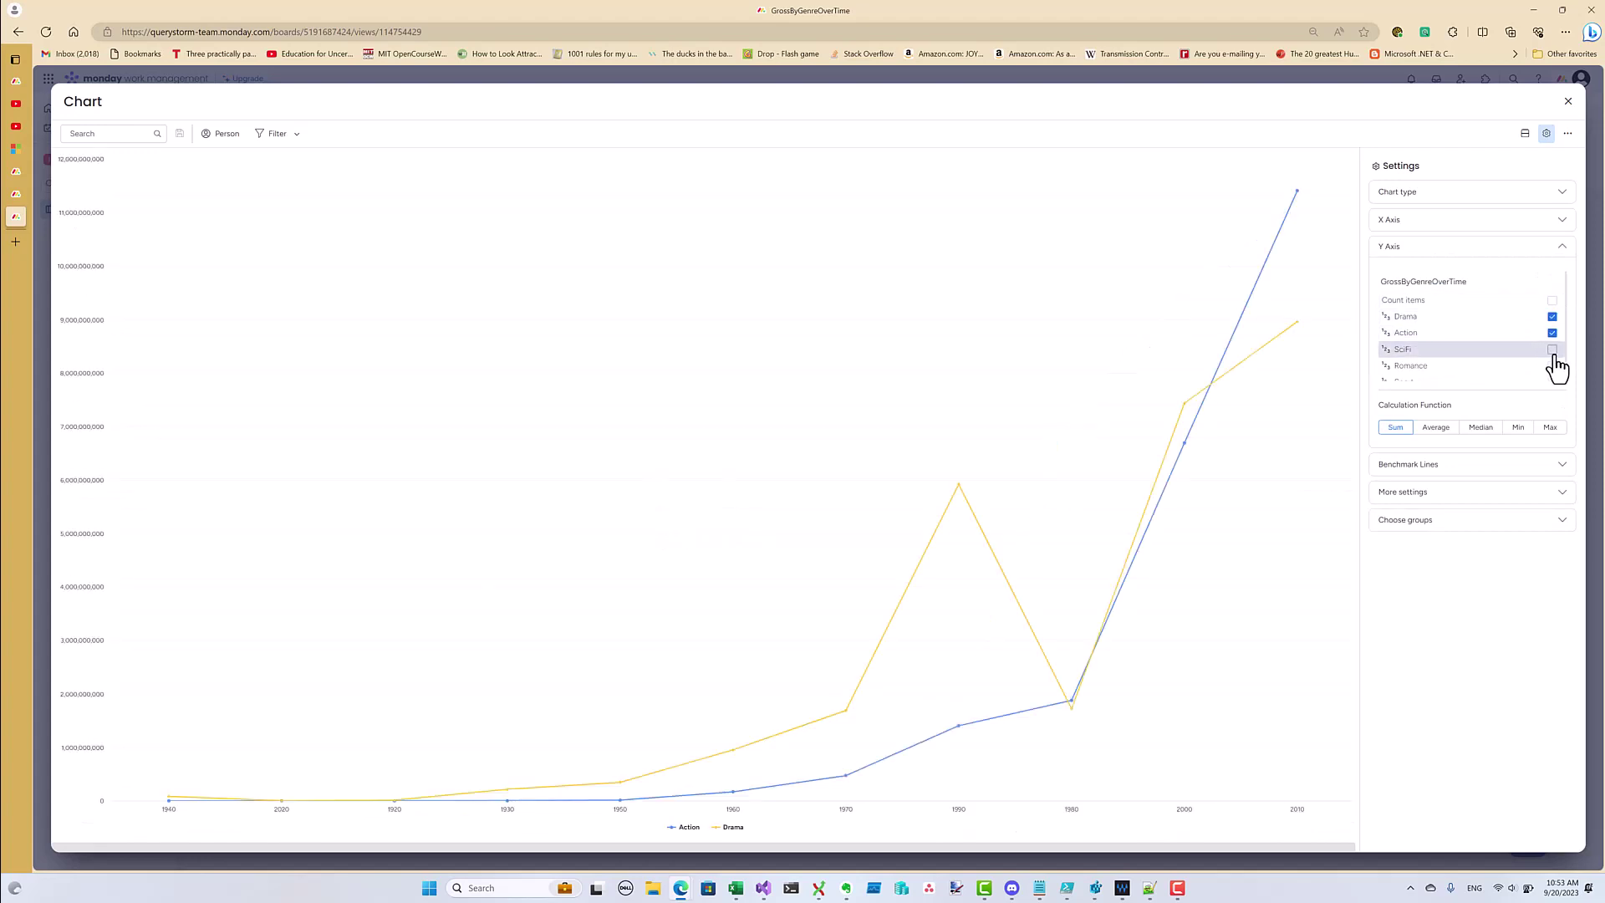
{"action": "left_click", "coordinate": [1553, 348]}
{"action": "left_click", "coordinate": [1552, 365]}
{"action": "scroll", "coordinate": [1555, 368], "scroll_direction": "down", "scroll_amount": 1}
{"action": "left_click", "coordinate": [1552, 359]}
Title the chart 'Gross by genre over time' and close it
{"action": "left_click", "coordinate": [137, 101]}
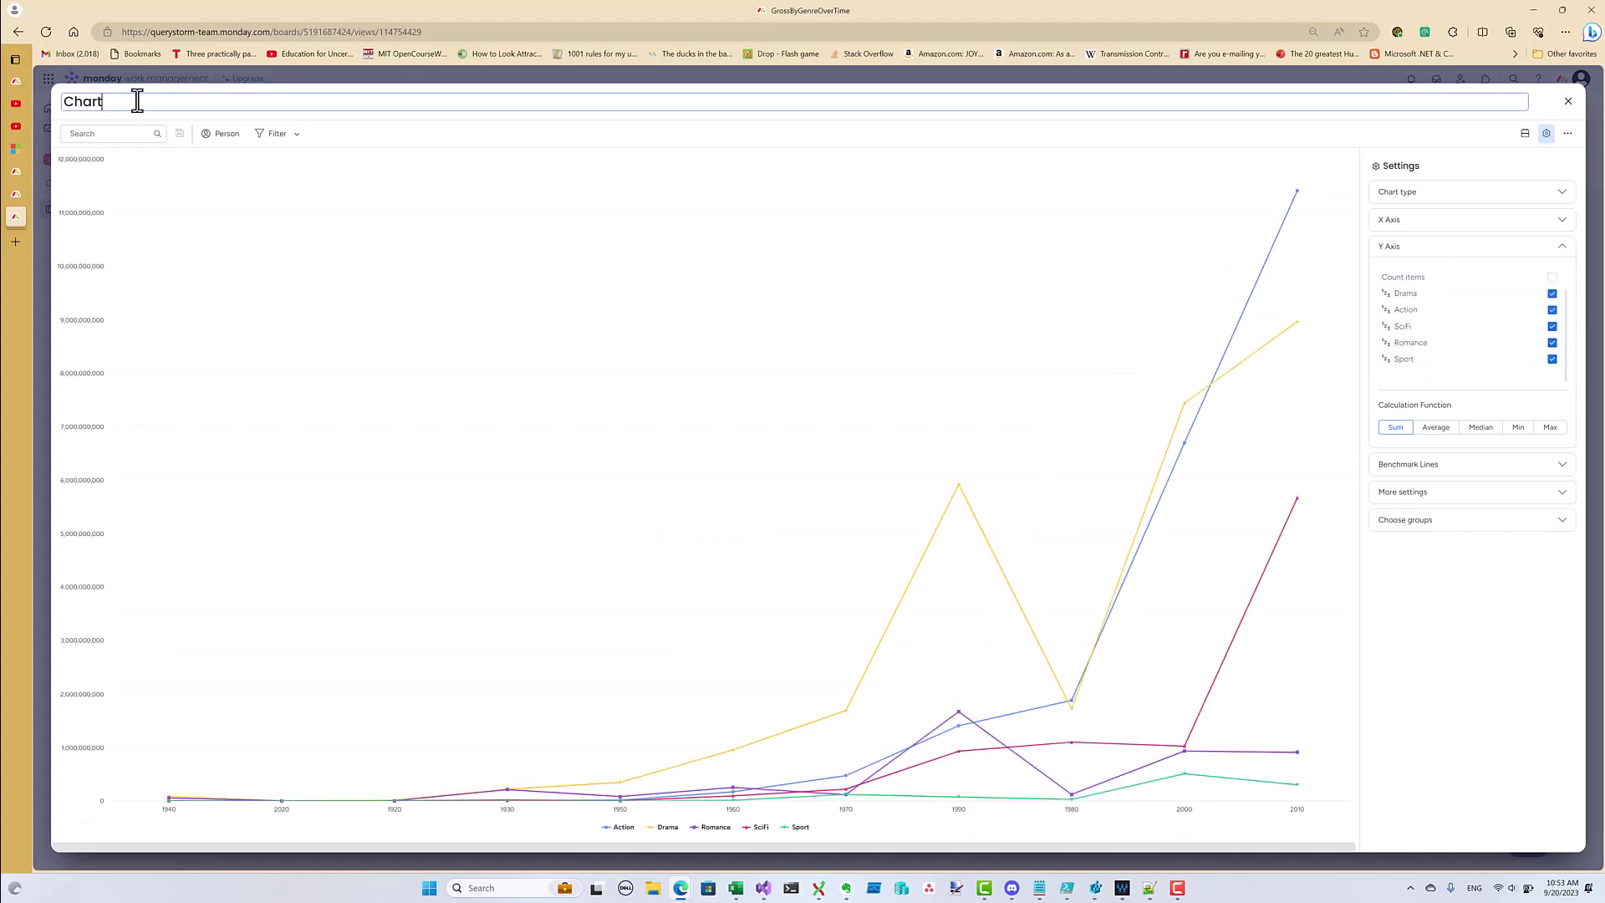
{"action": "key", "text": "ctrl+a"}
{"action": "type", "text": "Gross by genre over time"}
{"action": "key", "text": "Return"}
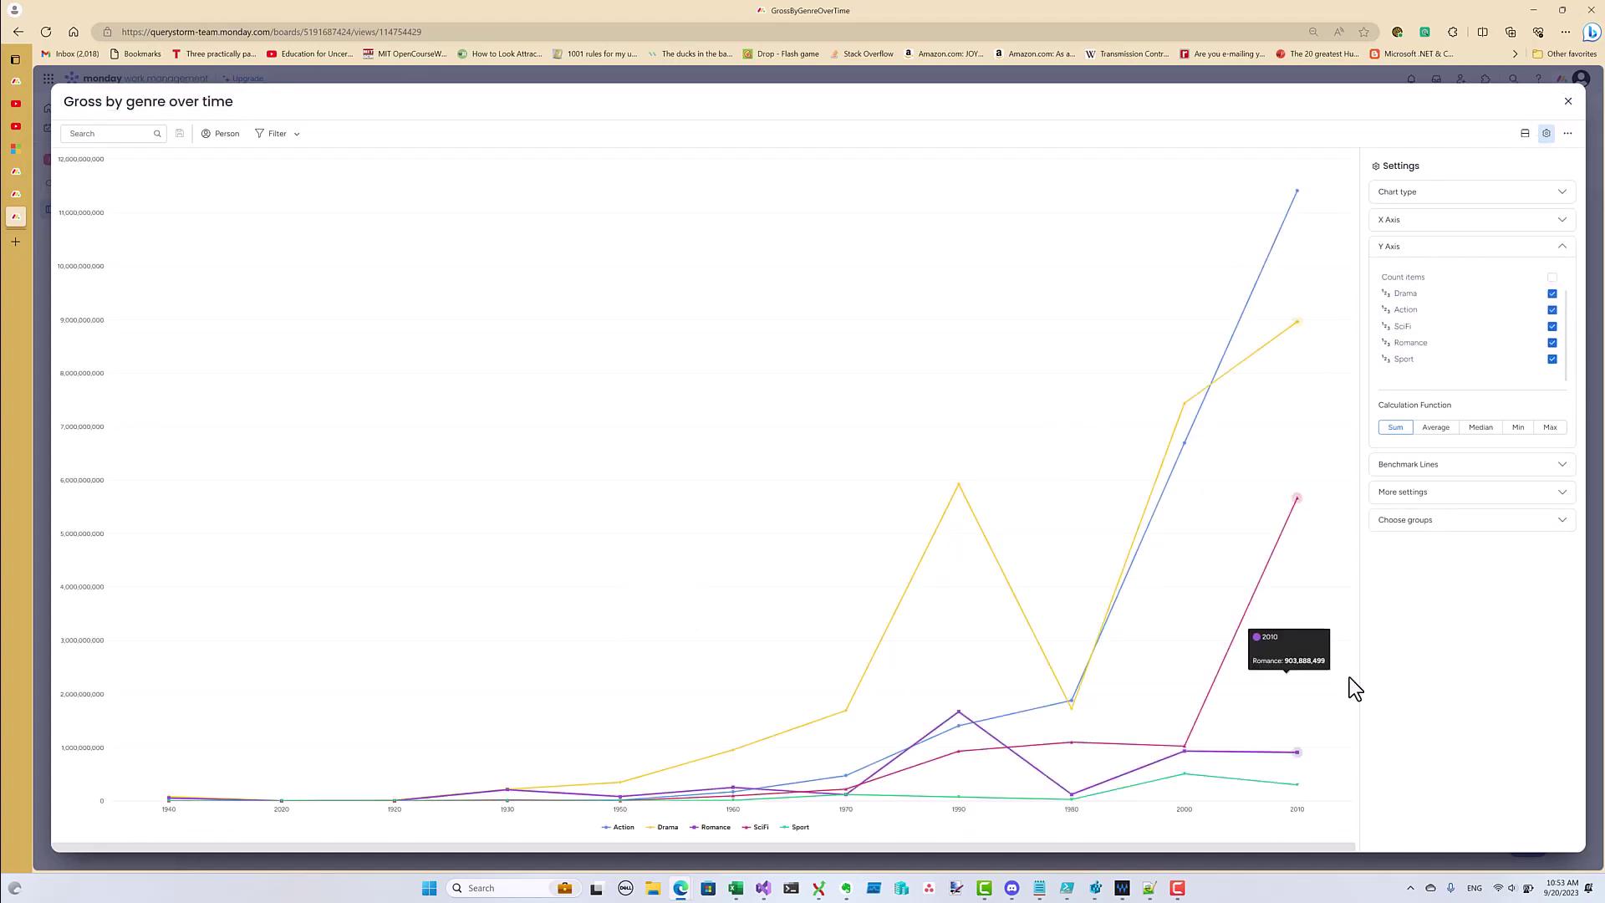
{"action": "left_click", "coordinate": [1568, 101]}
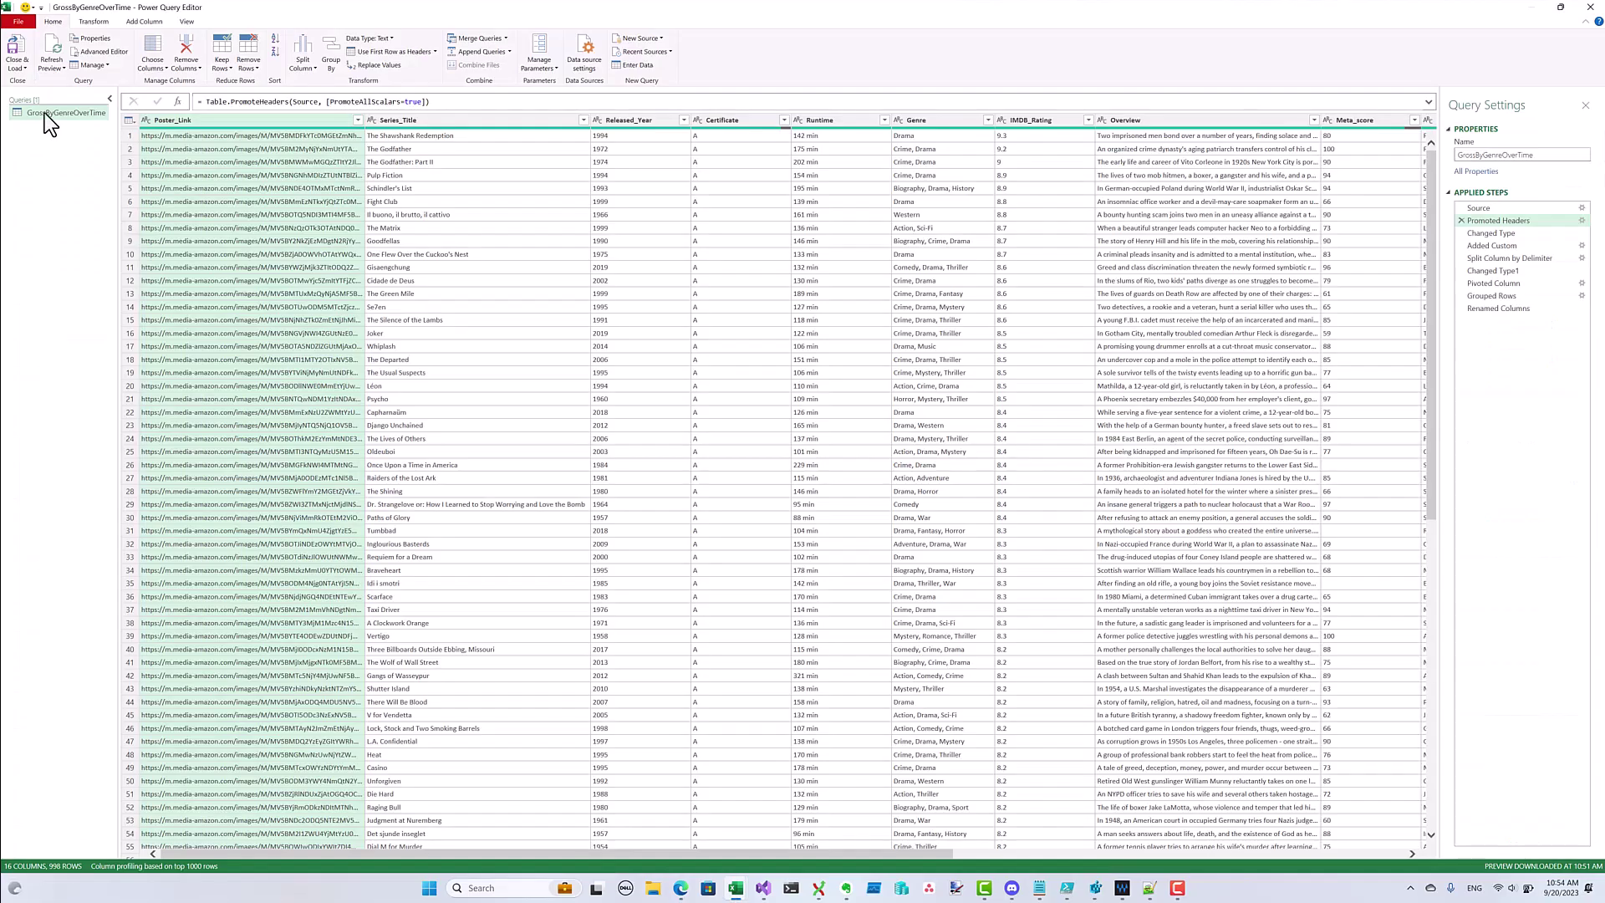
Duplicate the GrossByGenreOverTime query and name the copy TopGrossingEachDecade
{"action": "right_click", "coordinate": [44, 113]}
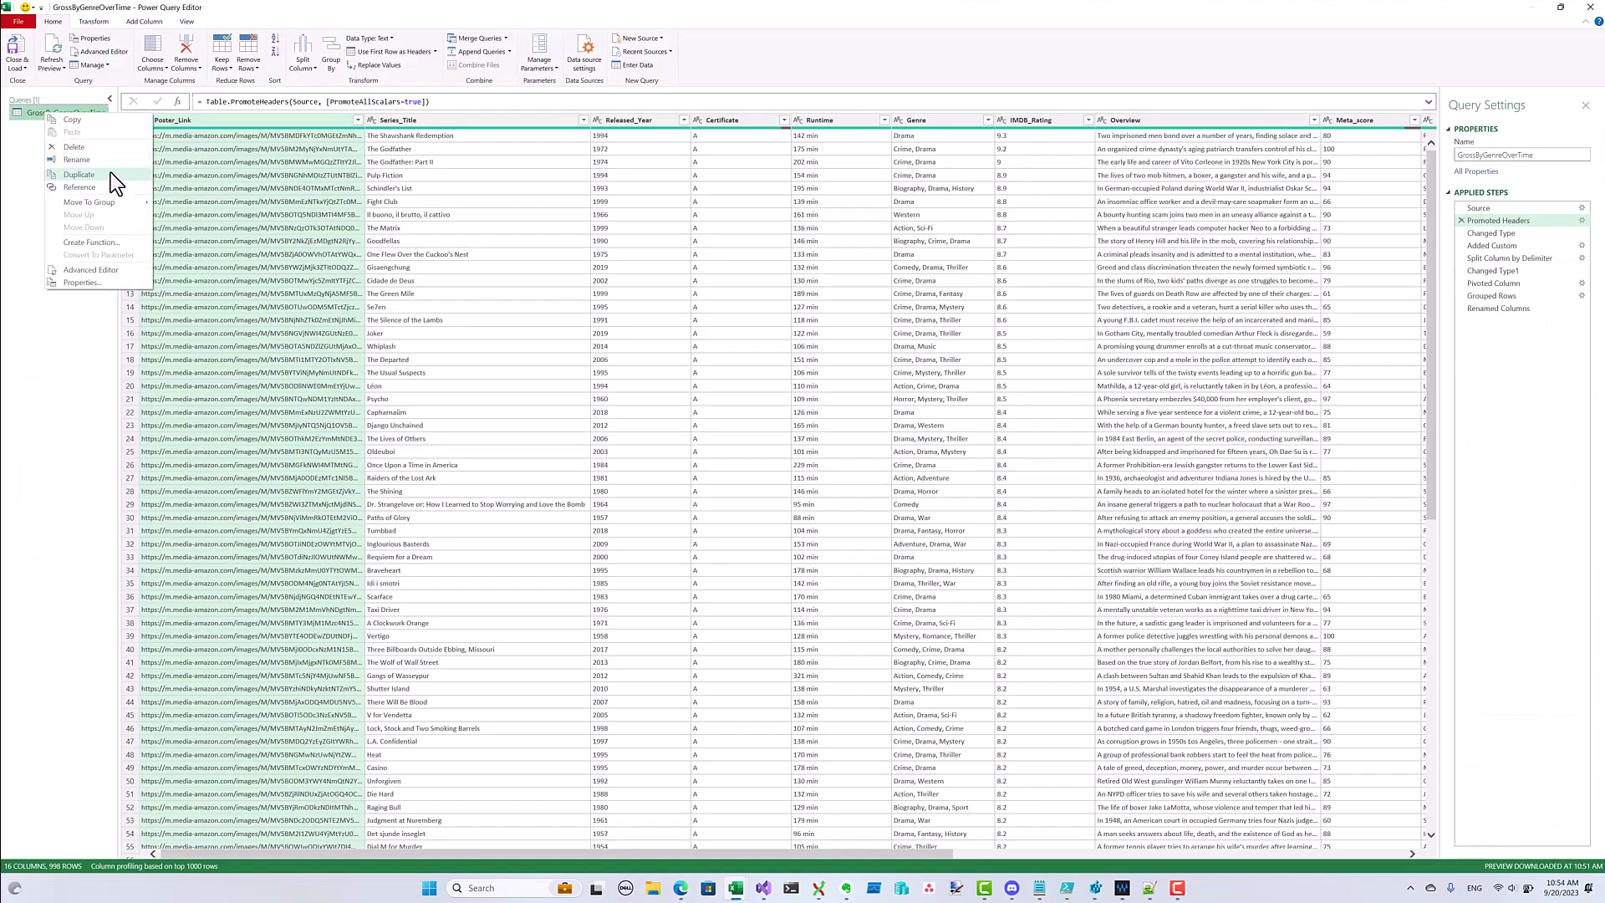
{"action": "left_click", "coordinate": [110, 174]}
{"action": "double_click", "coordinate": [47, 129]}
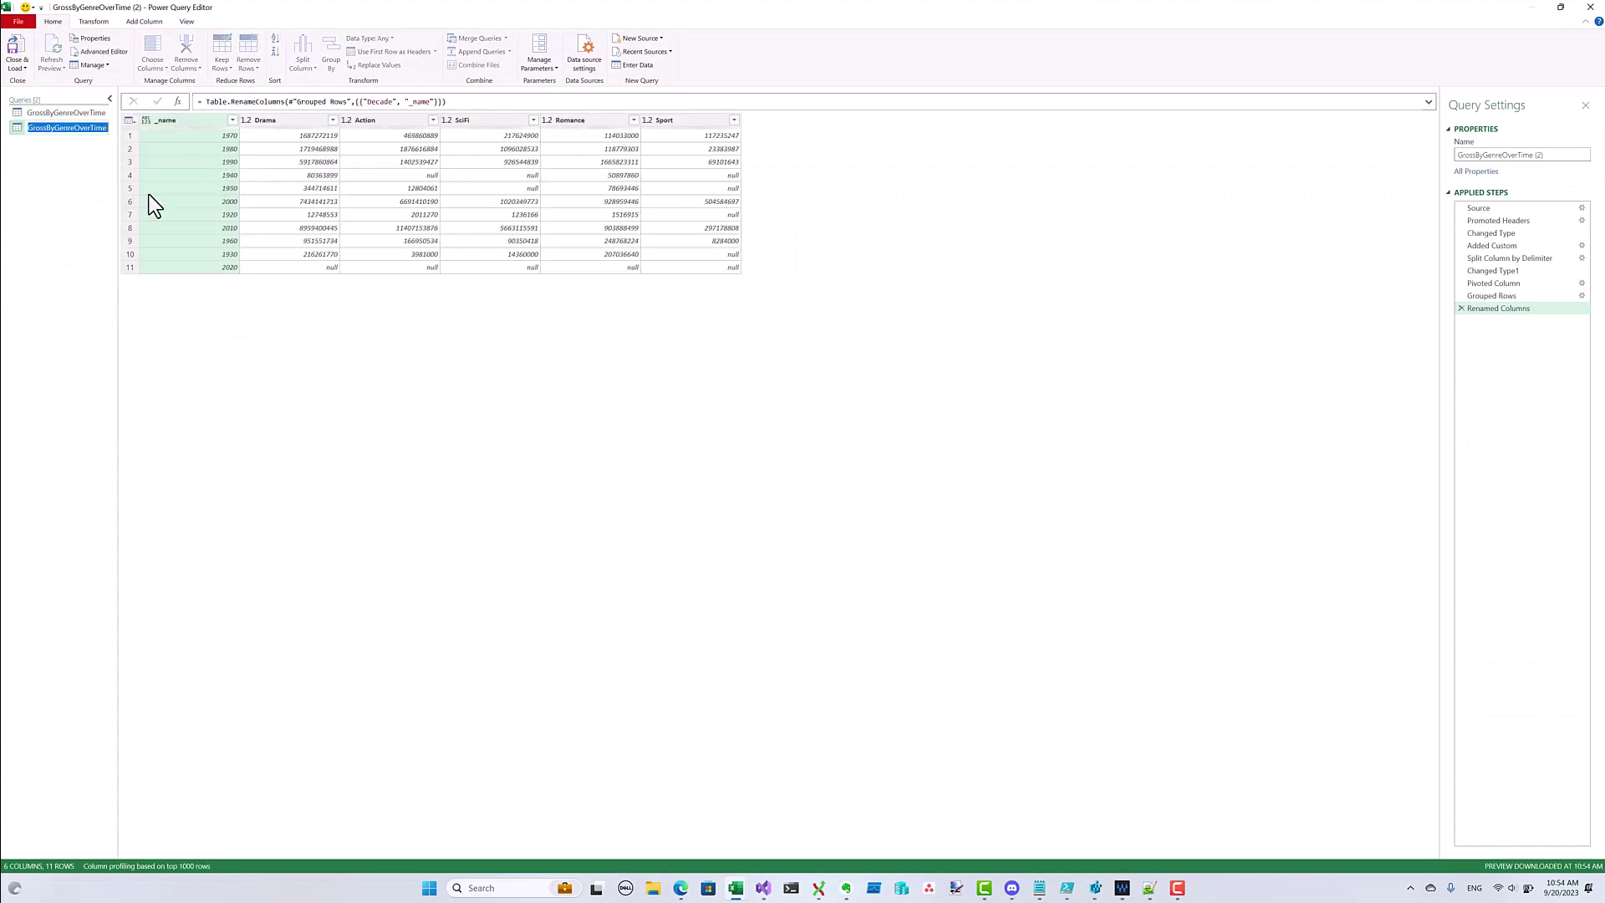
{"action": "type", "text": "TopGrossingEa"}
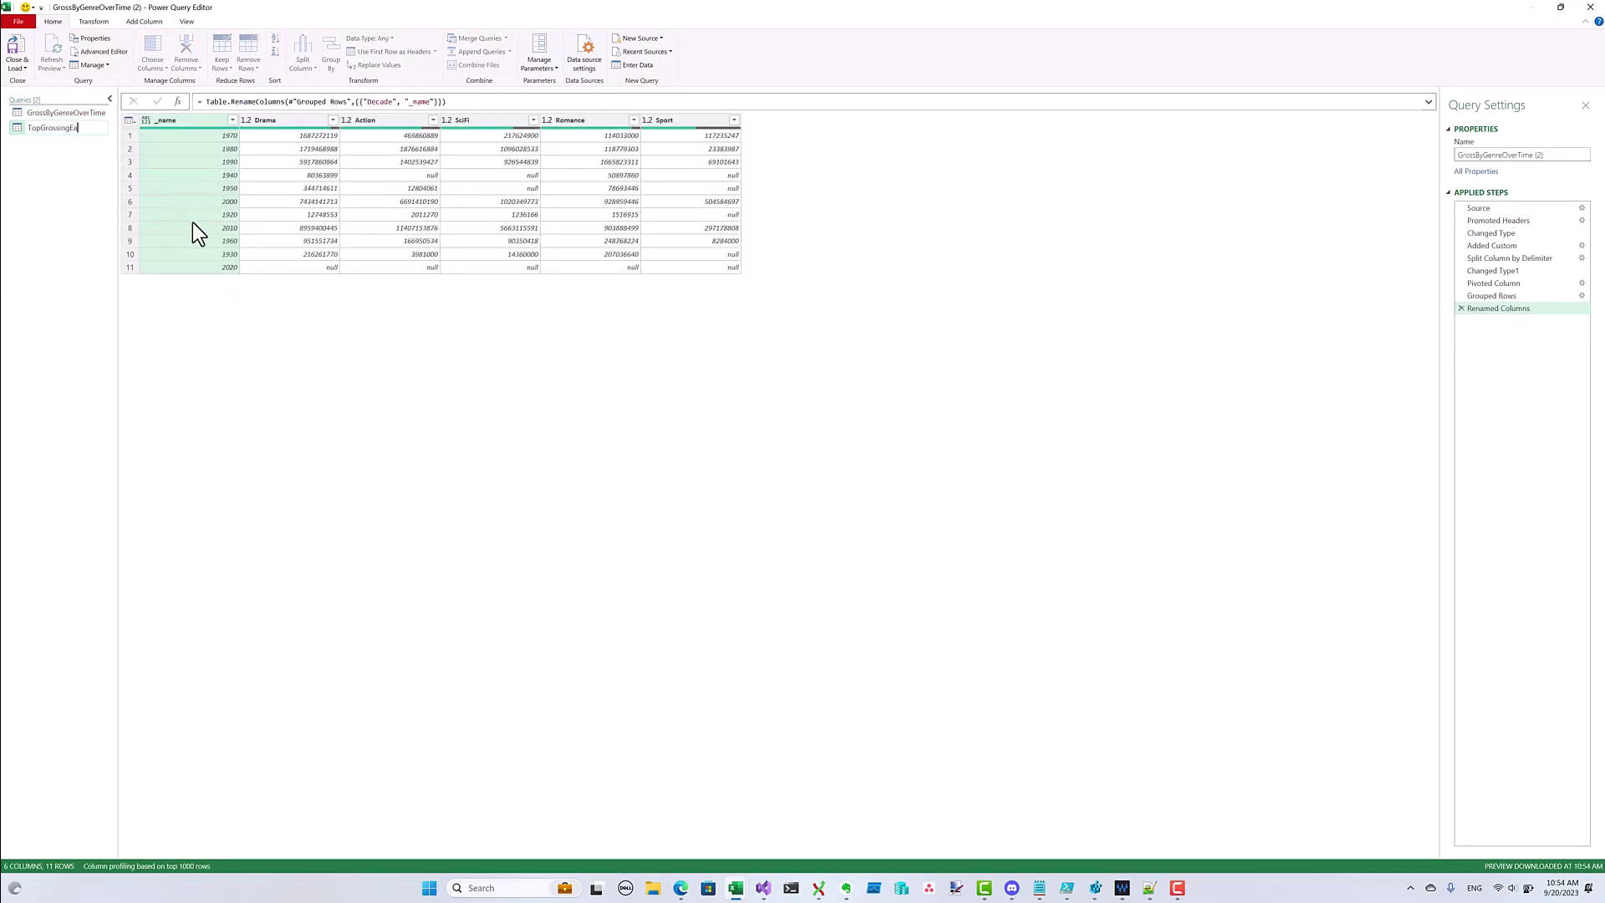
{"action": "type", "text": "chDecade"}
{"action": "key", "text": "Return"}
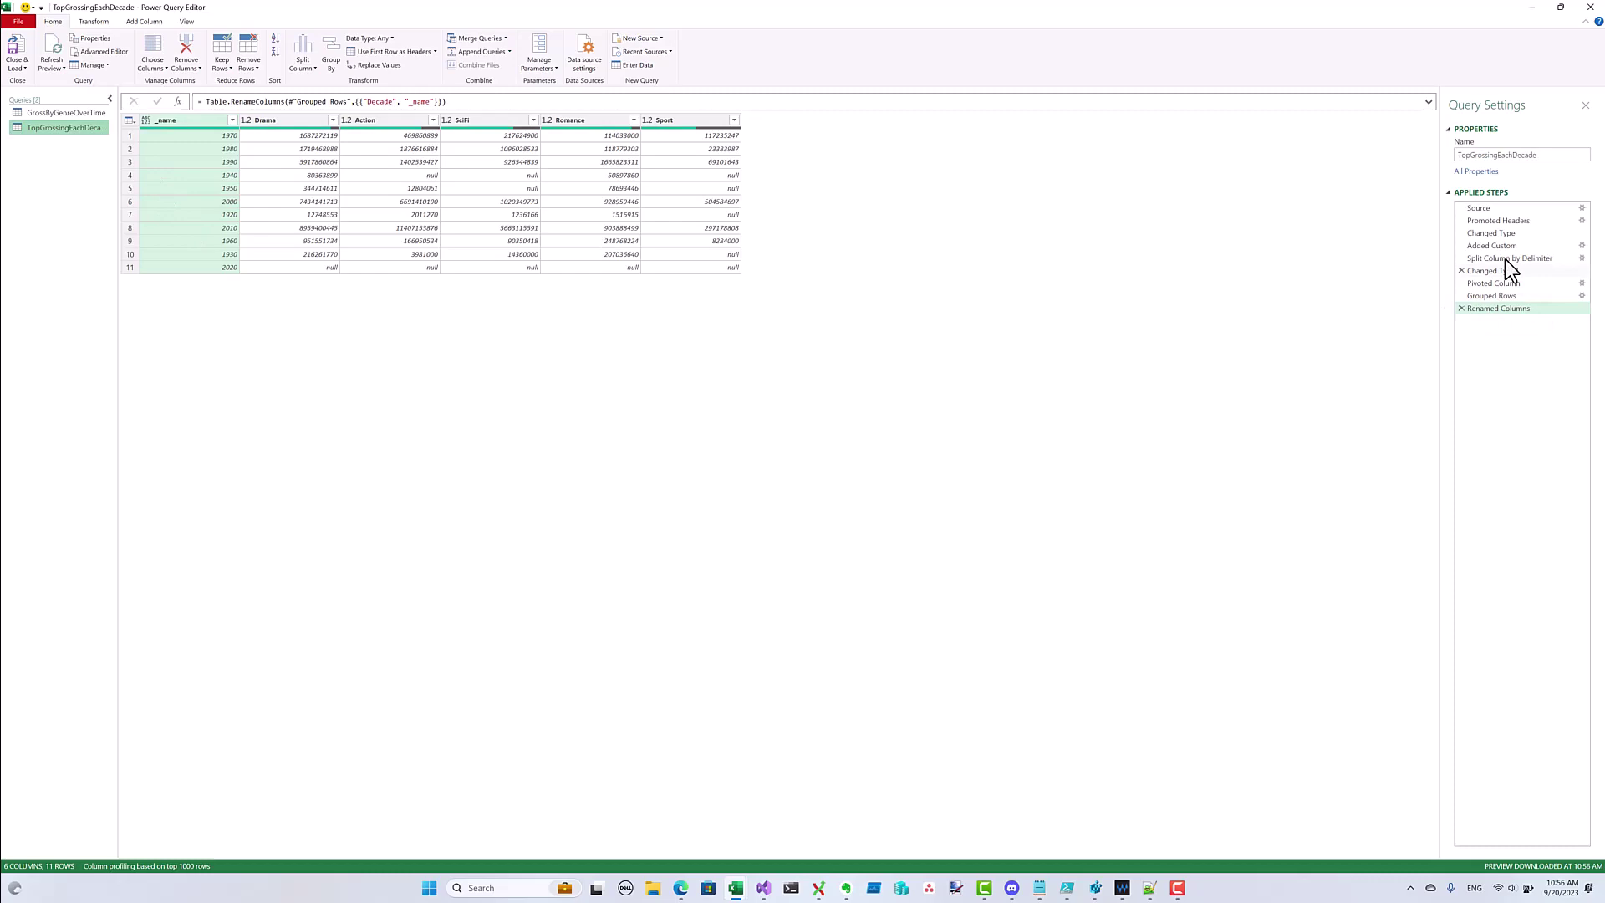
Delete the Split Column by Delimiter step and all later steps from TopGrossingEachDecade
{"action": "left_click", "coordinate": [1501, 257]}
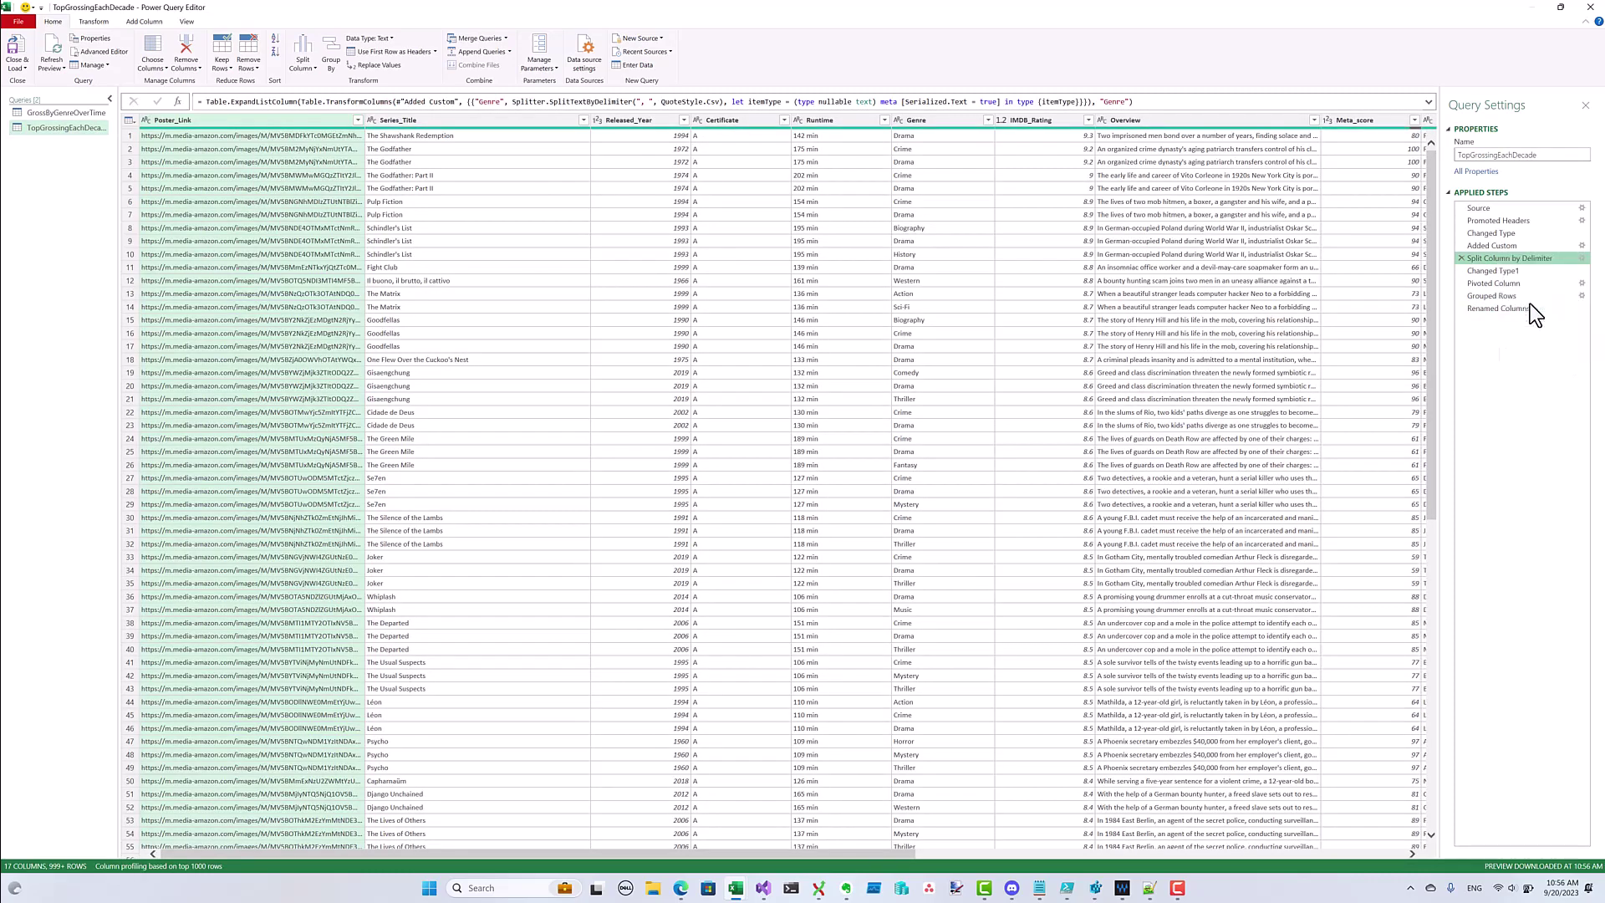
{"action": "key", "text": "Delete"}
{"action": "left_click", "coordinate": [864, 468]}
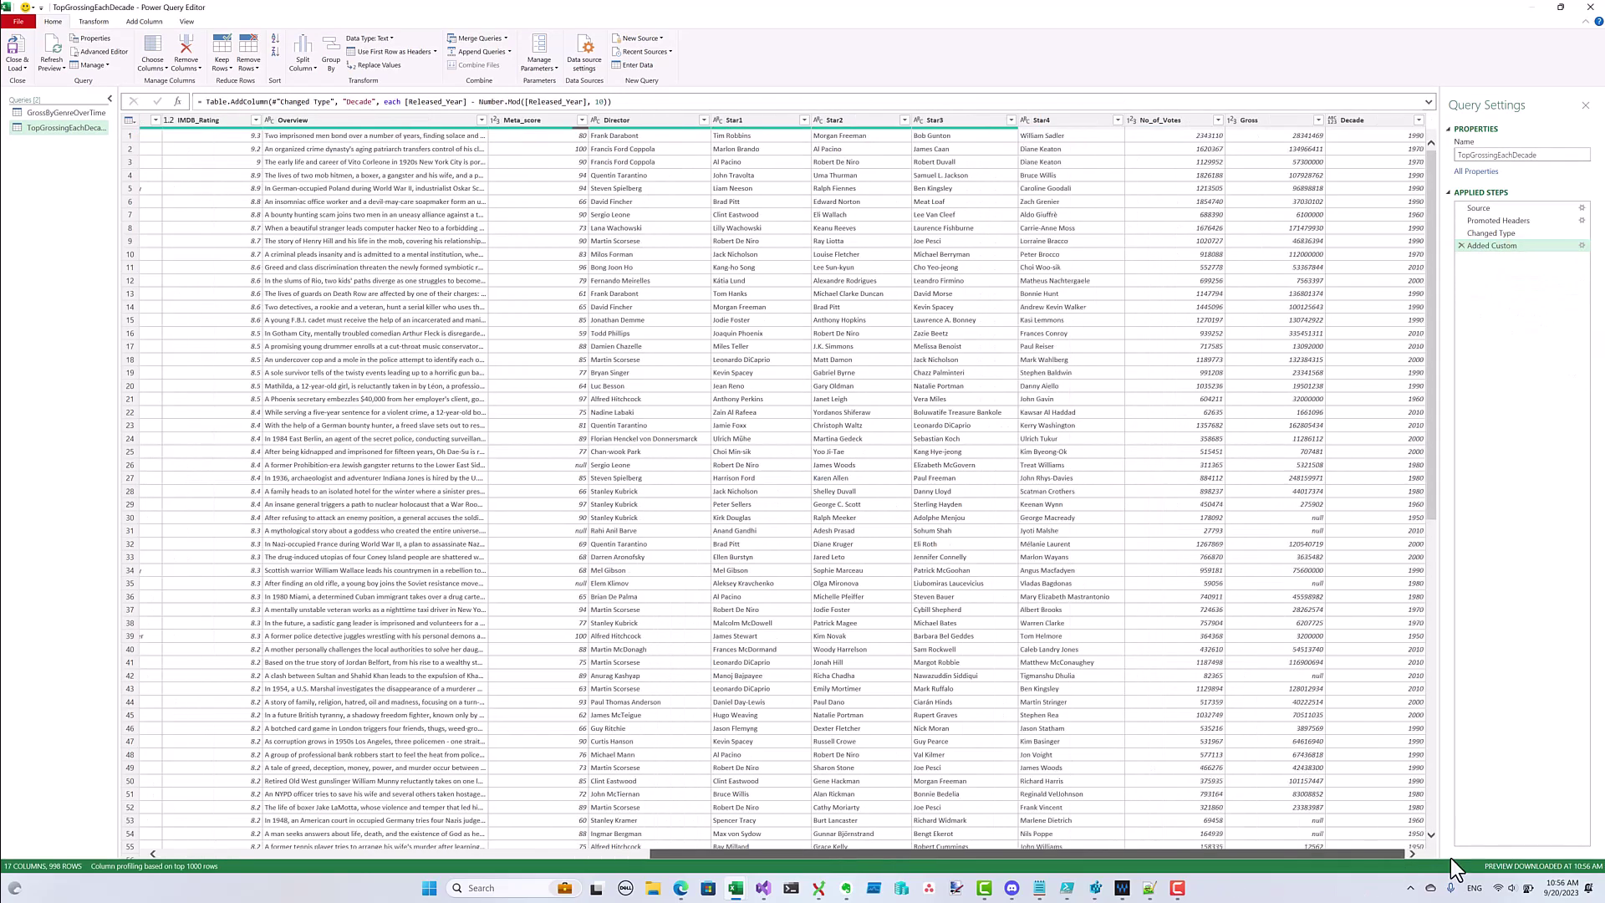
Group the rows by Decade into a new Movies column using the All Rows operation
{"action": "left_click", "coordinate": [1366, 124]}
{"action": "right_click", "coordinate": [1365, 124]}
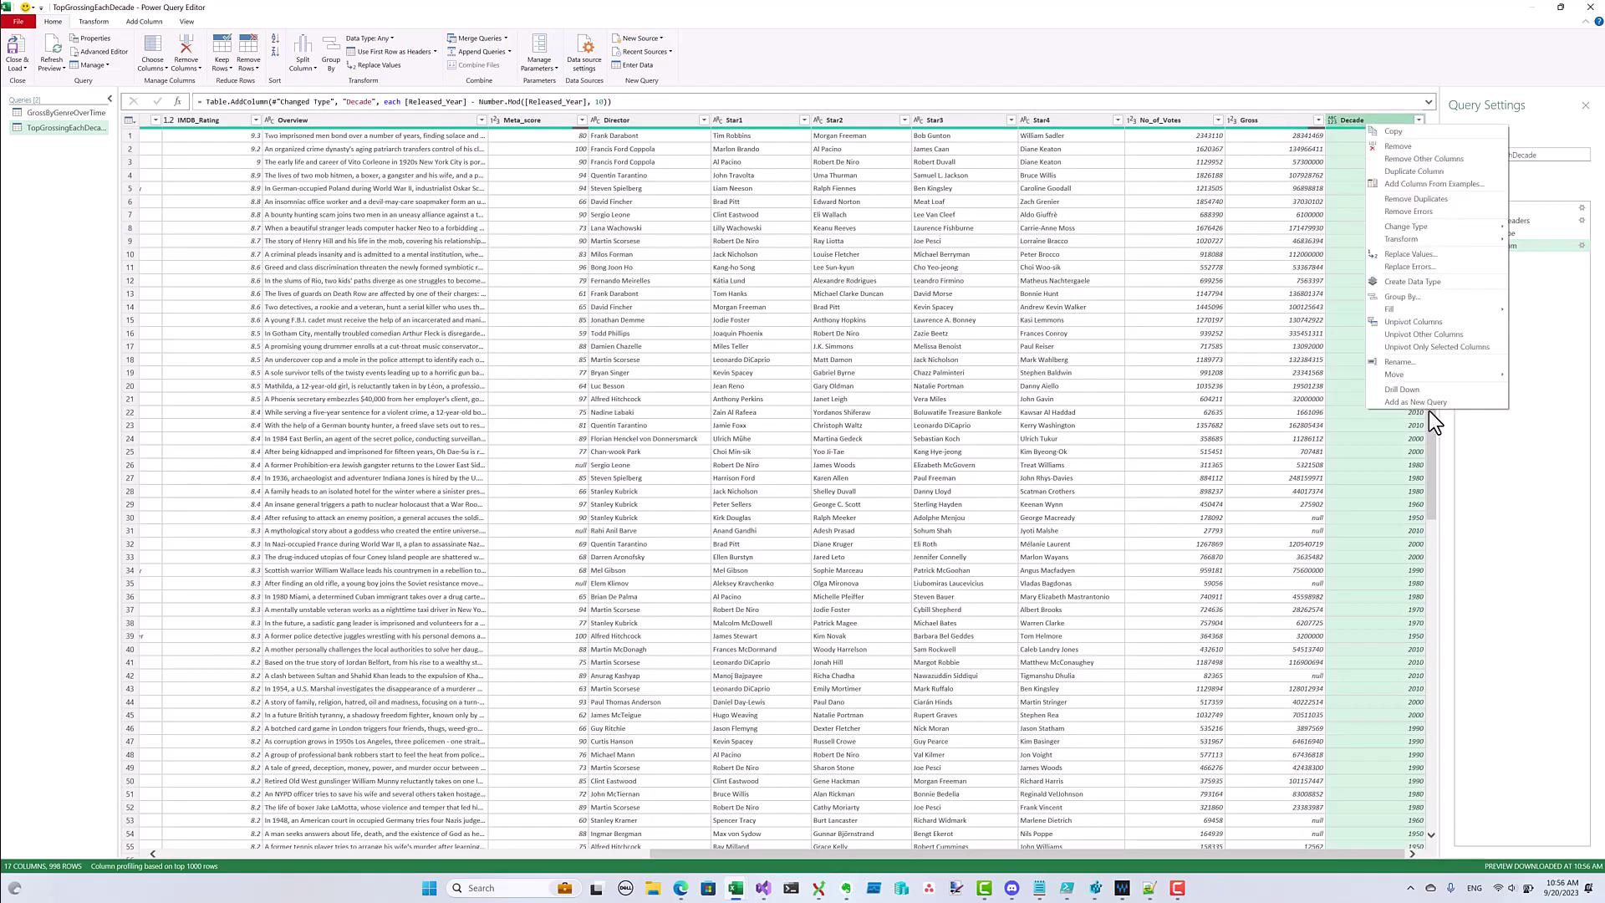
{"action": "left_click", "coordinate": [1412, 296]}
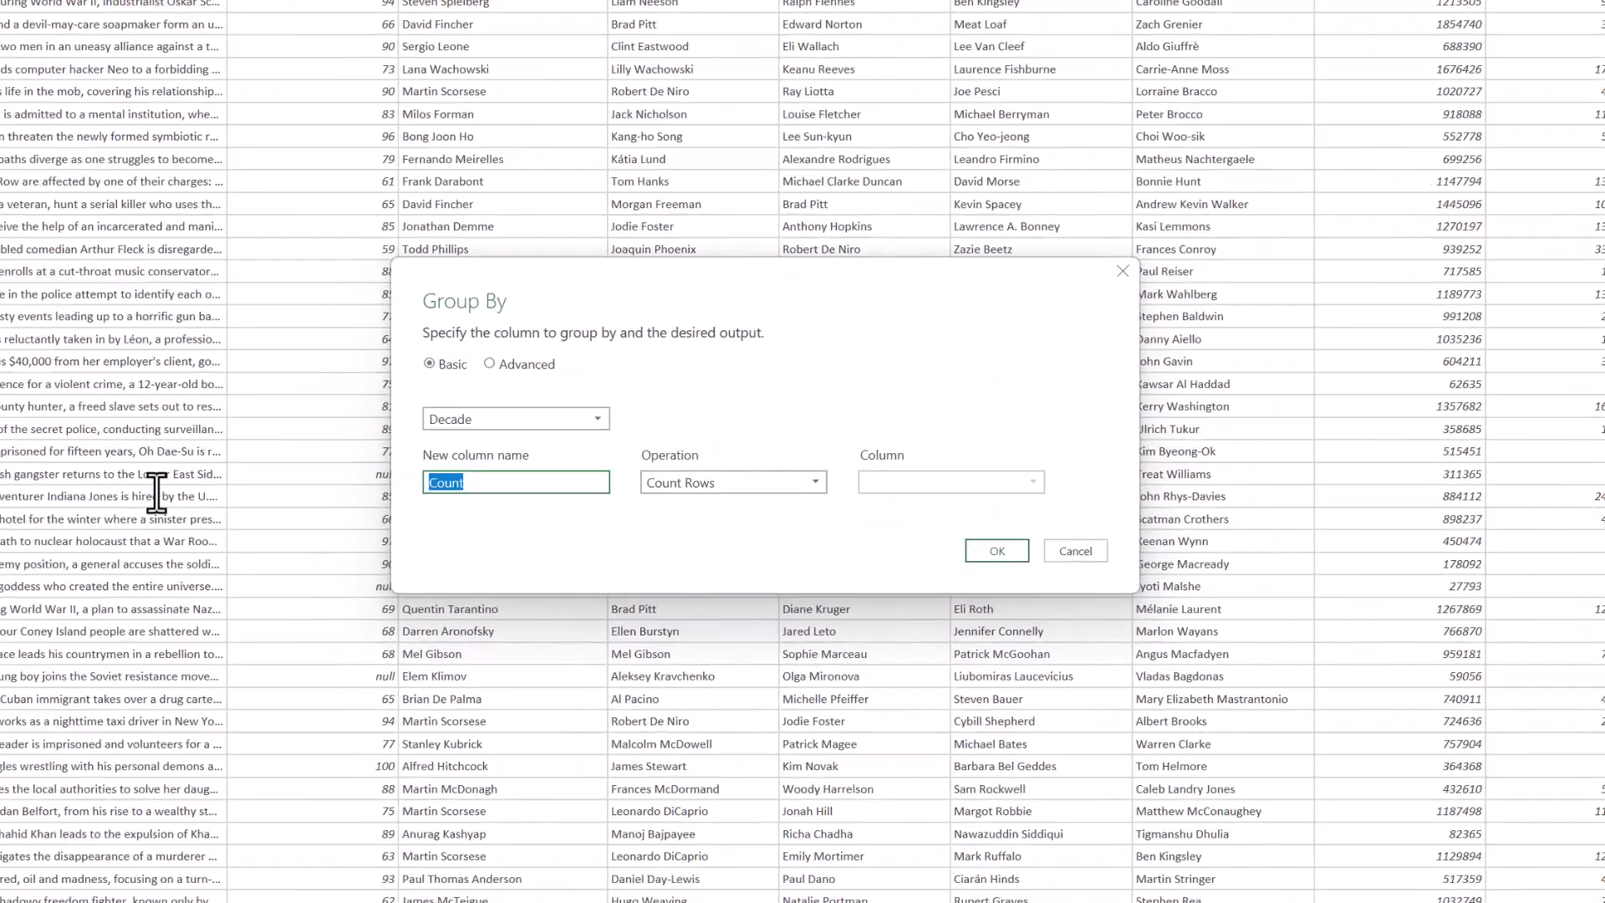
{"action": "type", "text": "Movies"}
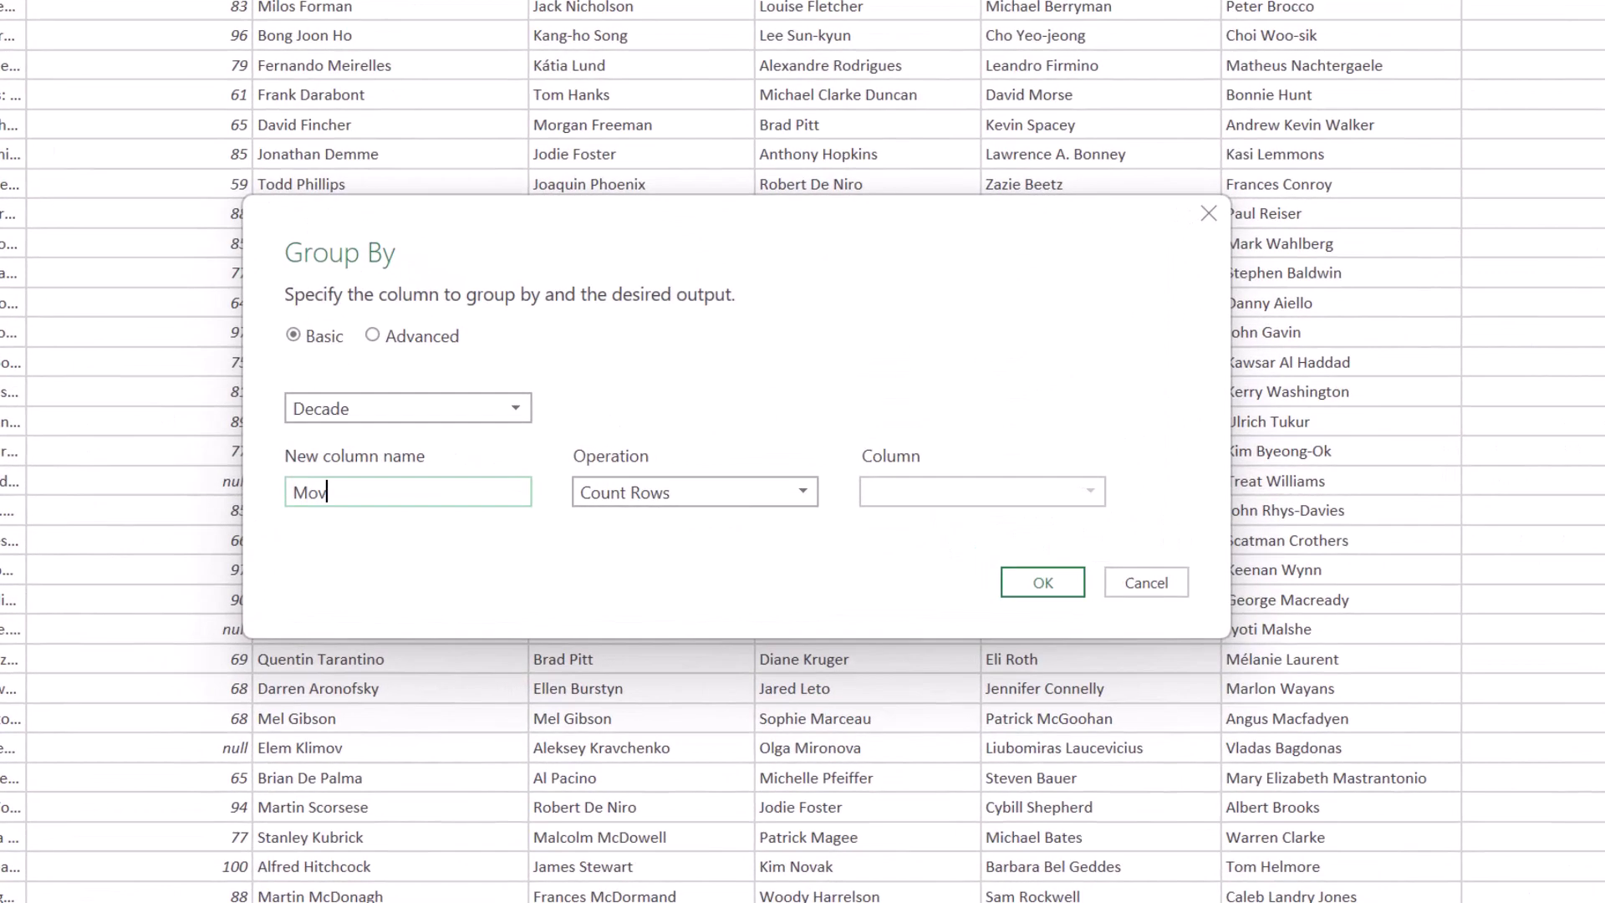
{"action": "left_click", "coordinate": [669, 513]}
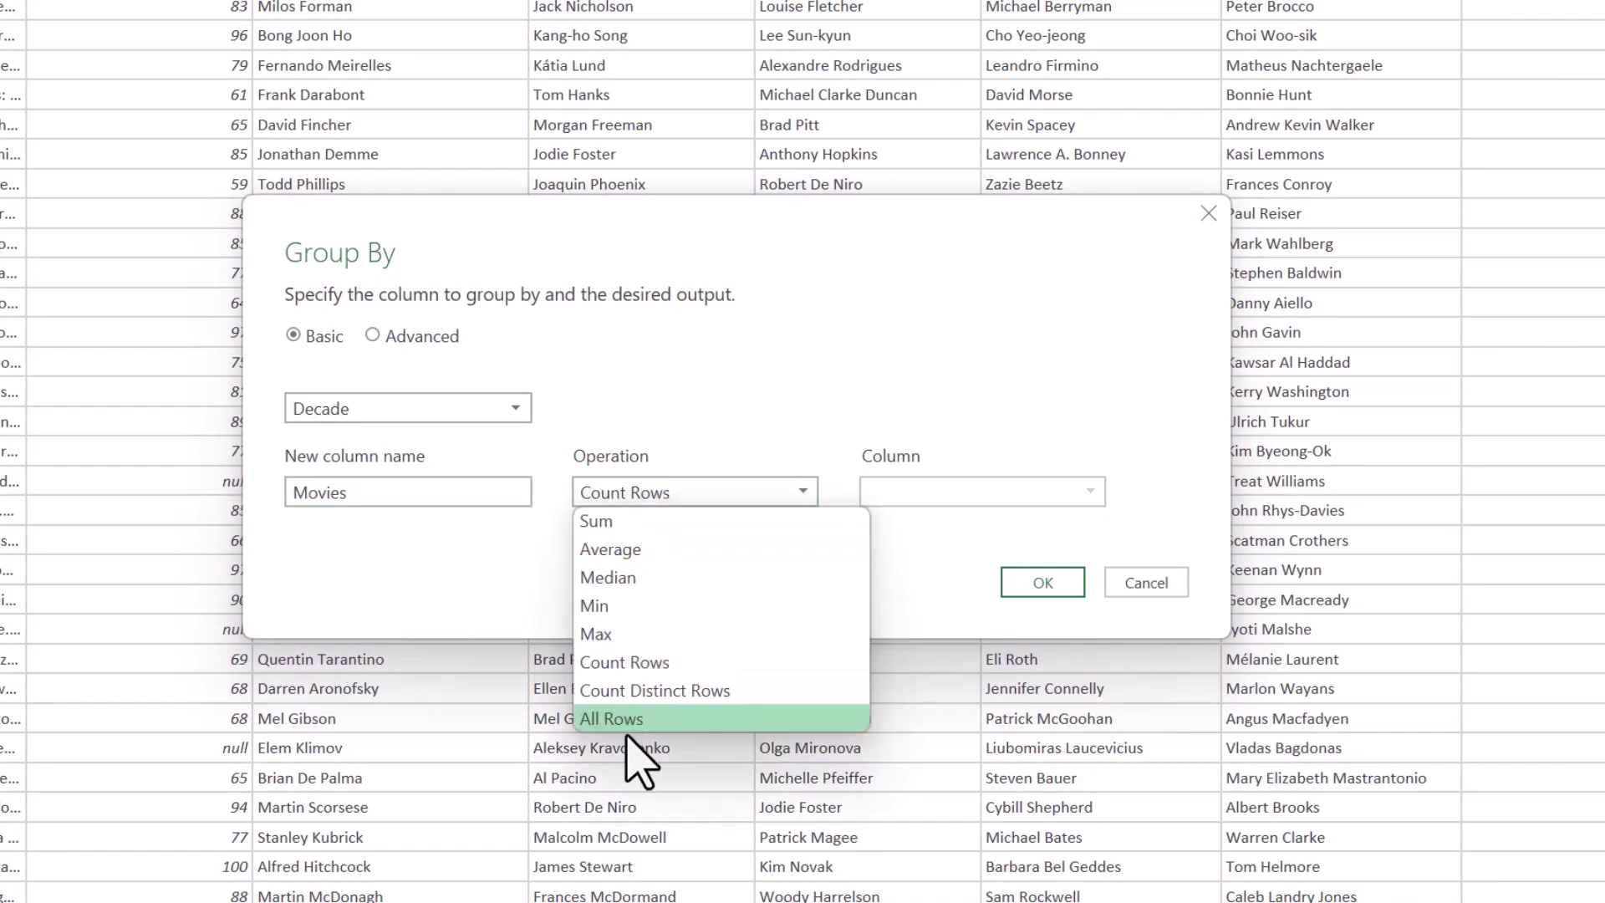
{"action": "left_click", "coordinate": [638, 750]}
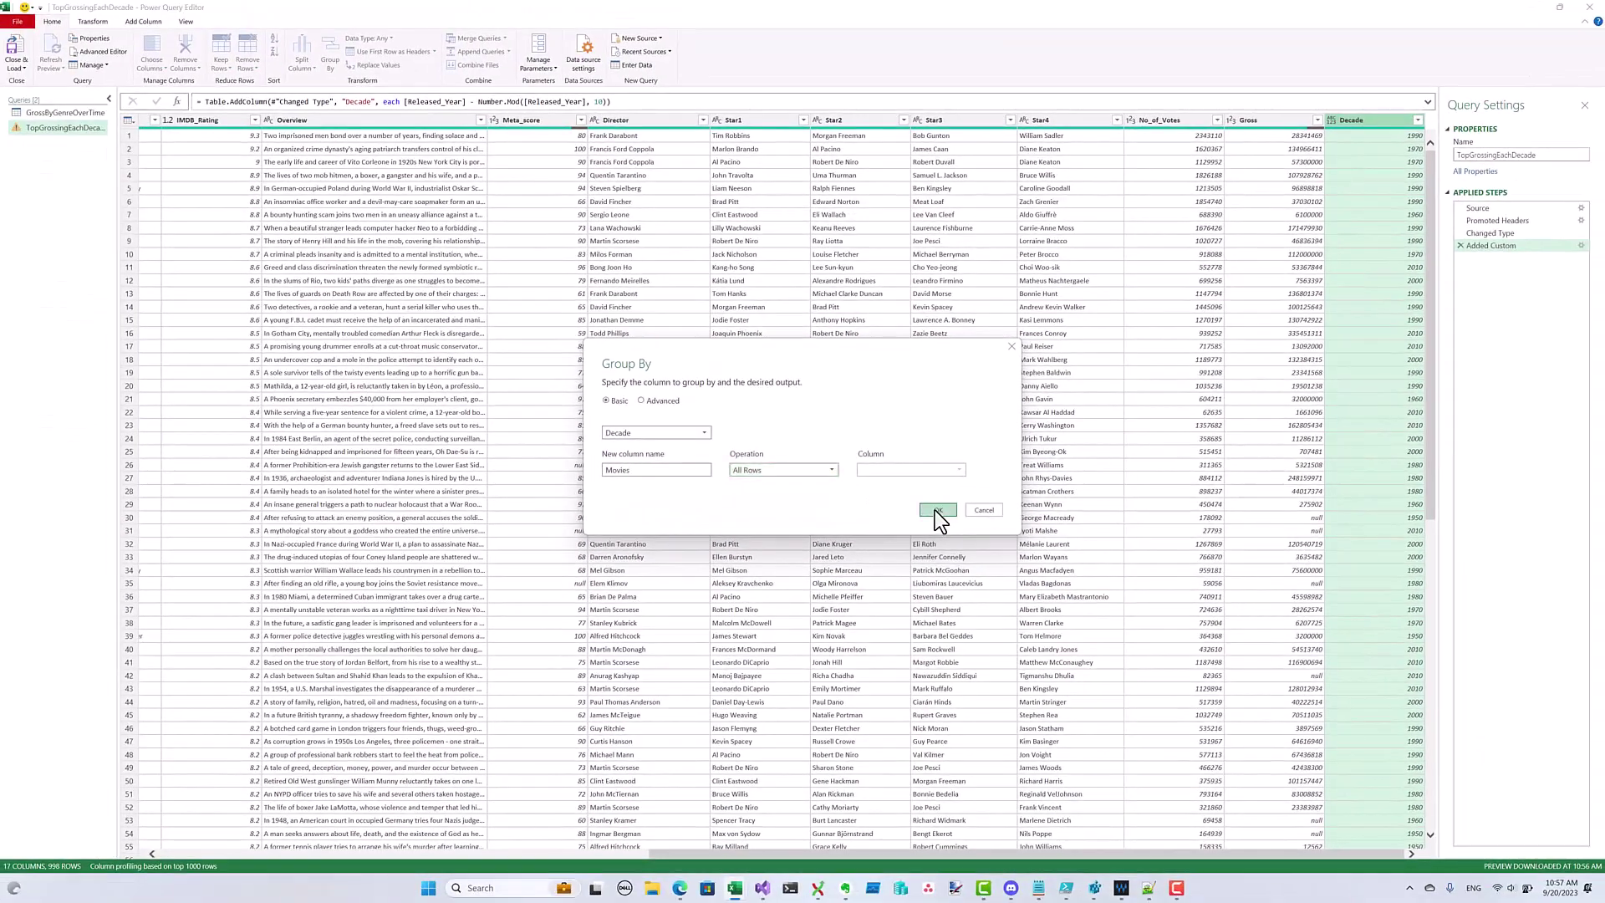
{"action": "left_click", "coordinate": [939, 511]}
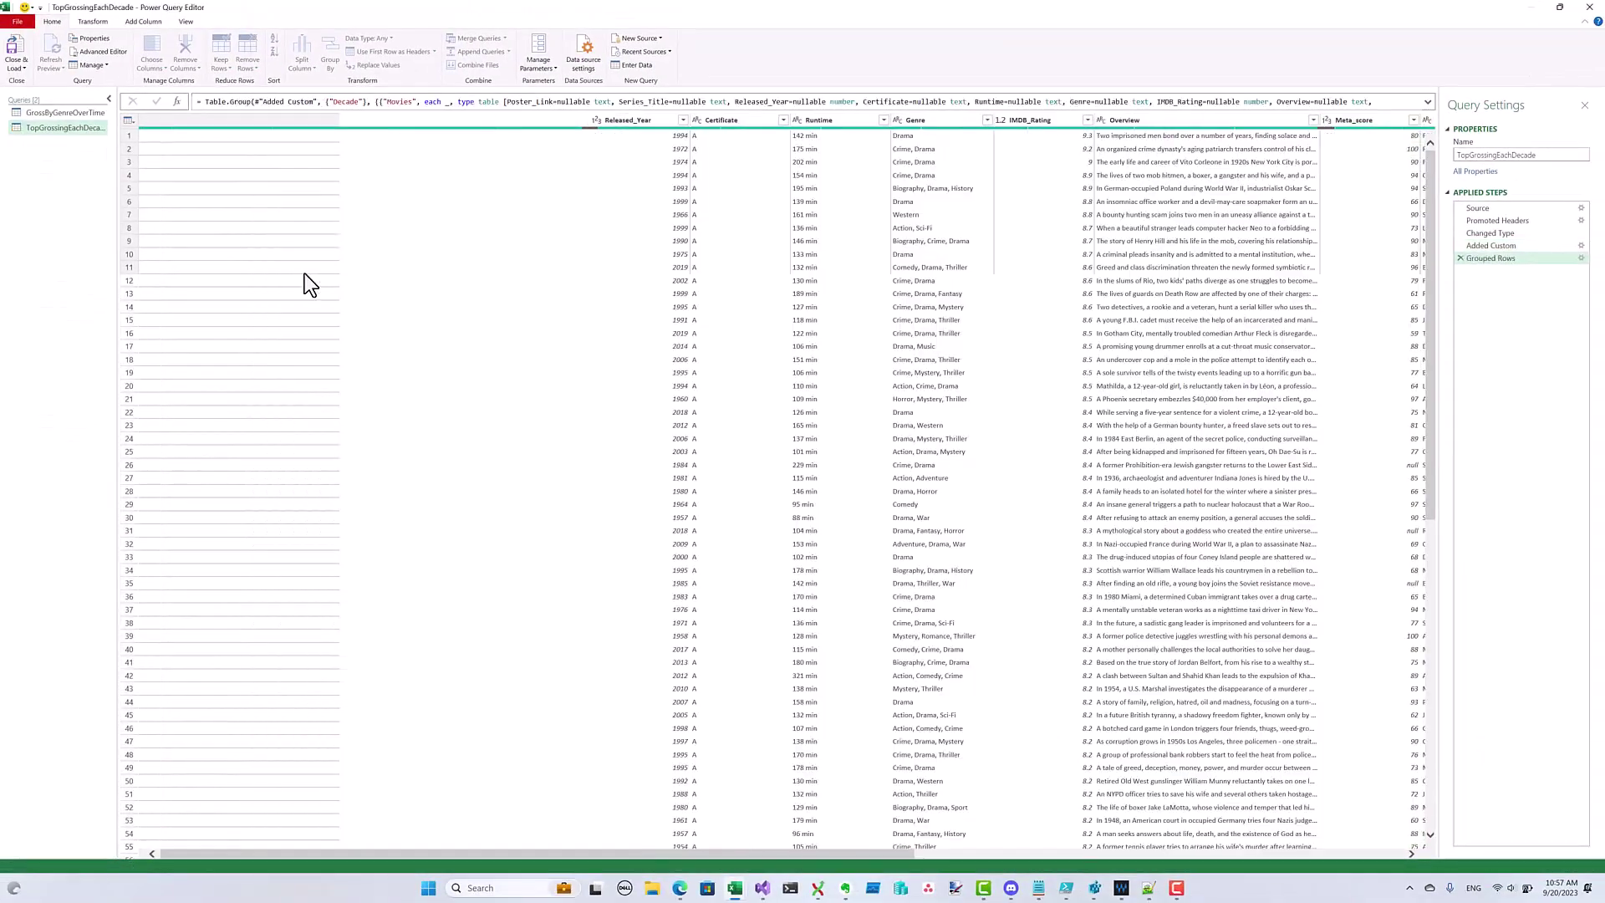
Preview the 1990, 1970, 1960 and 2010 groups, then sort Decade descending
{"action": "left_click", "coordinate": [312, 138]}
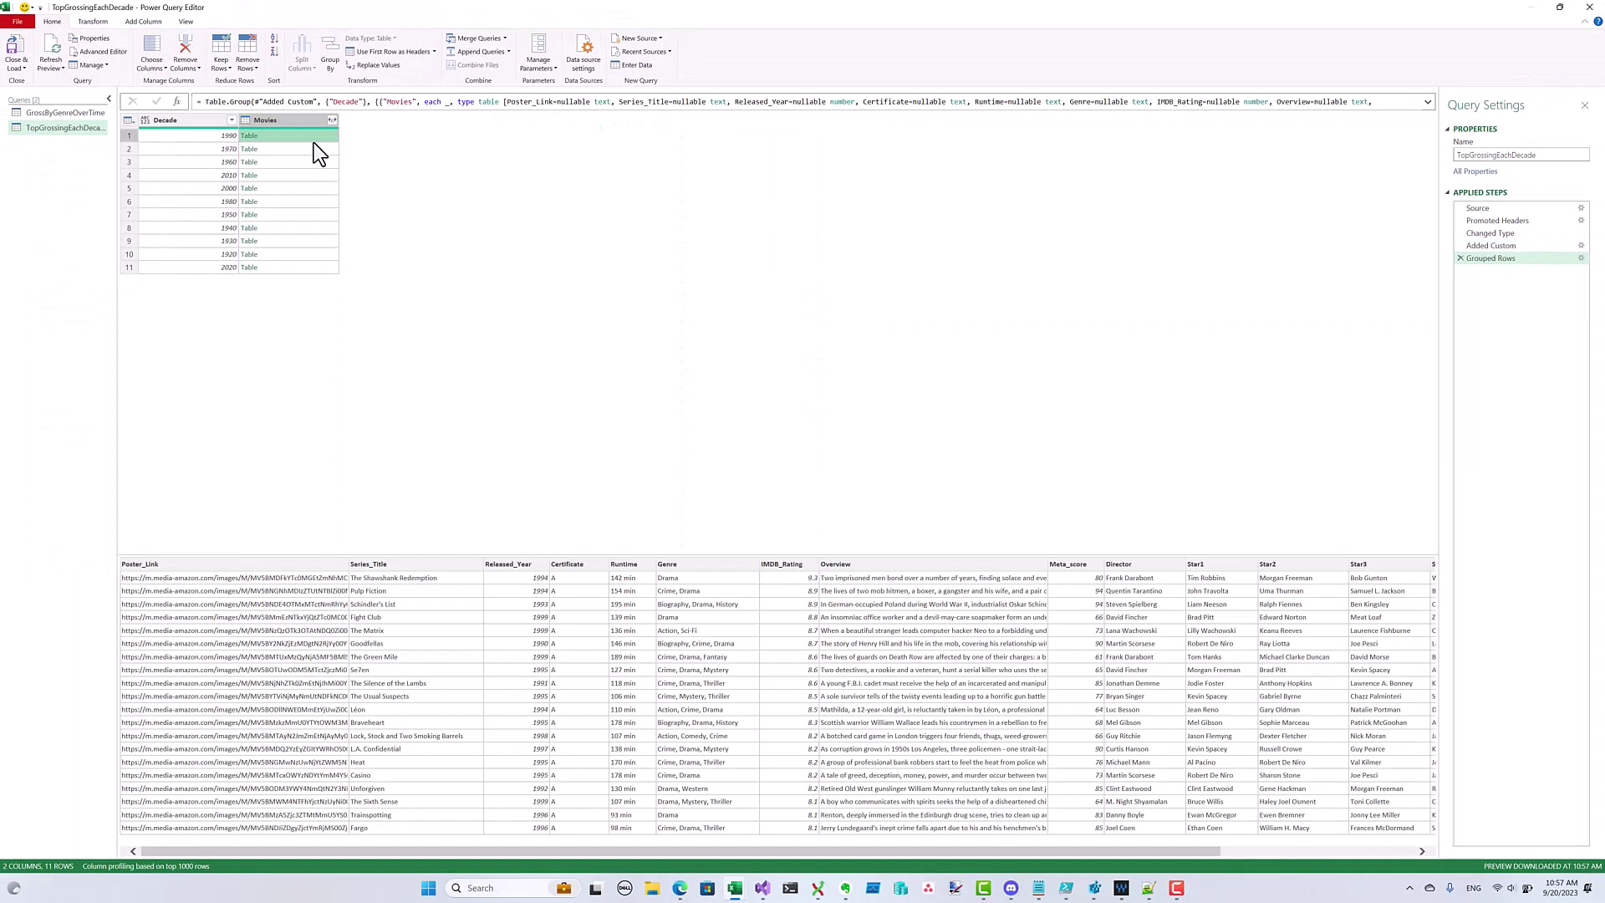
{"action": "left_click", "coordinate": [316, 152]}
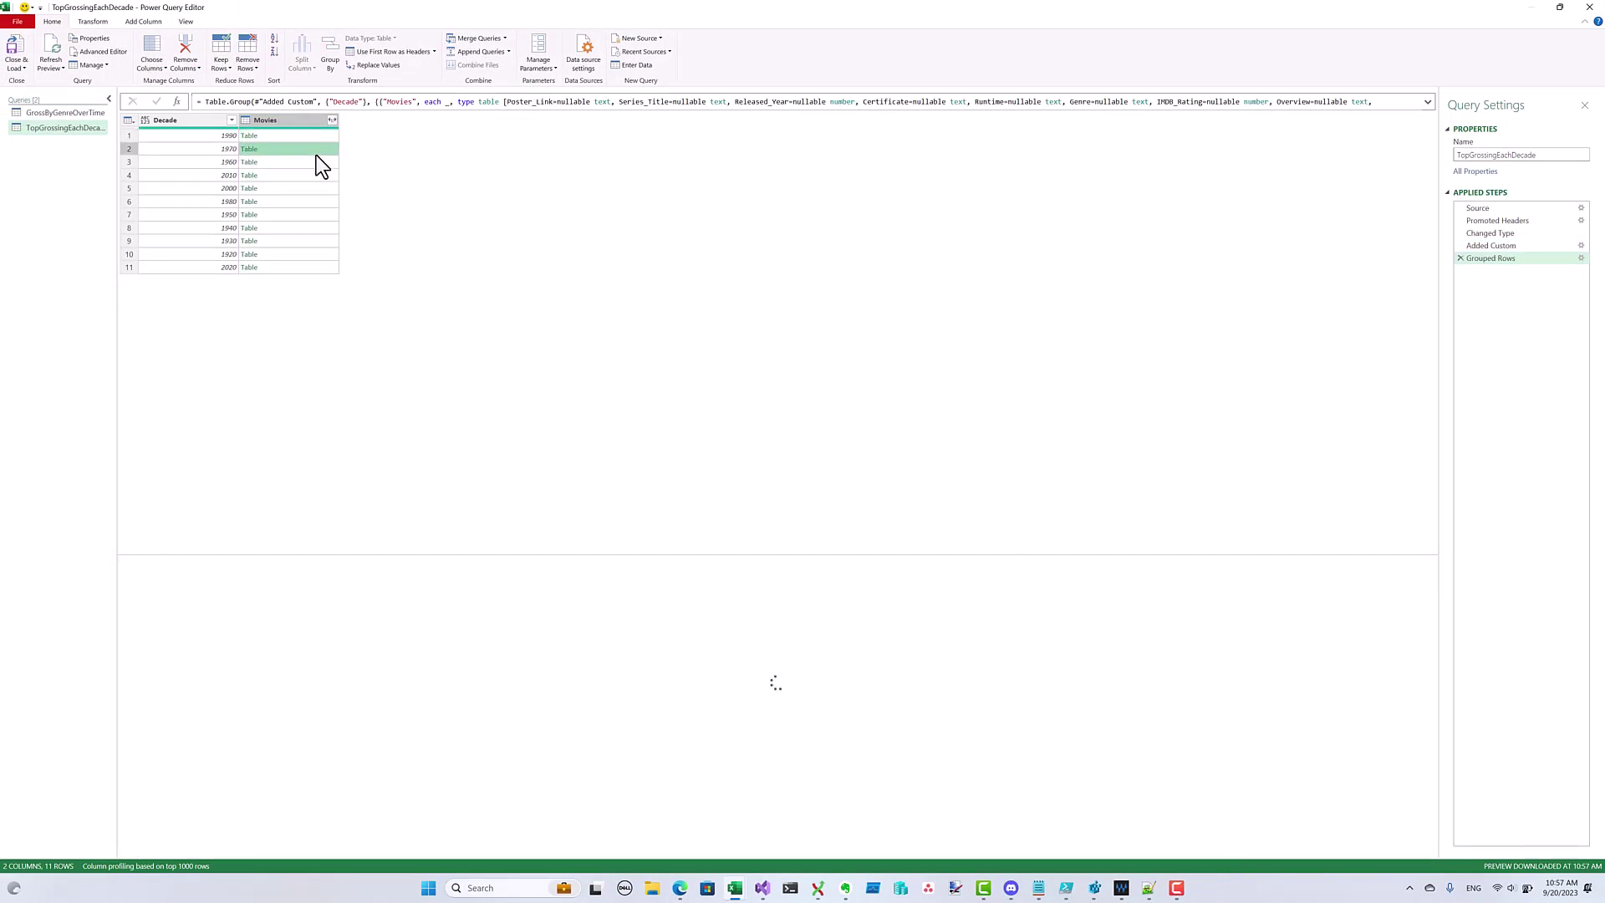
{"action": "left_click", "coordinate": [323, 163]}
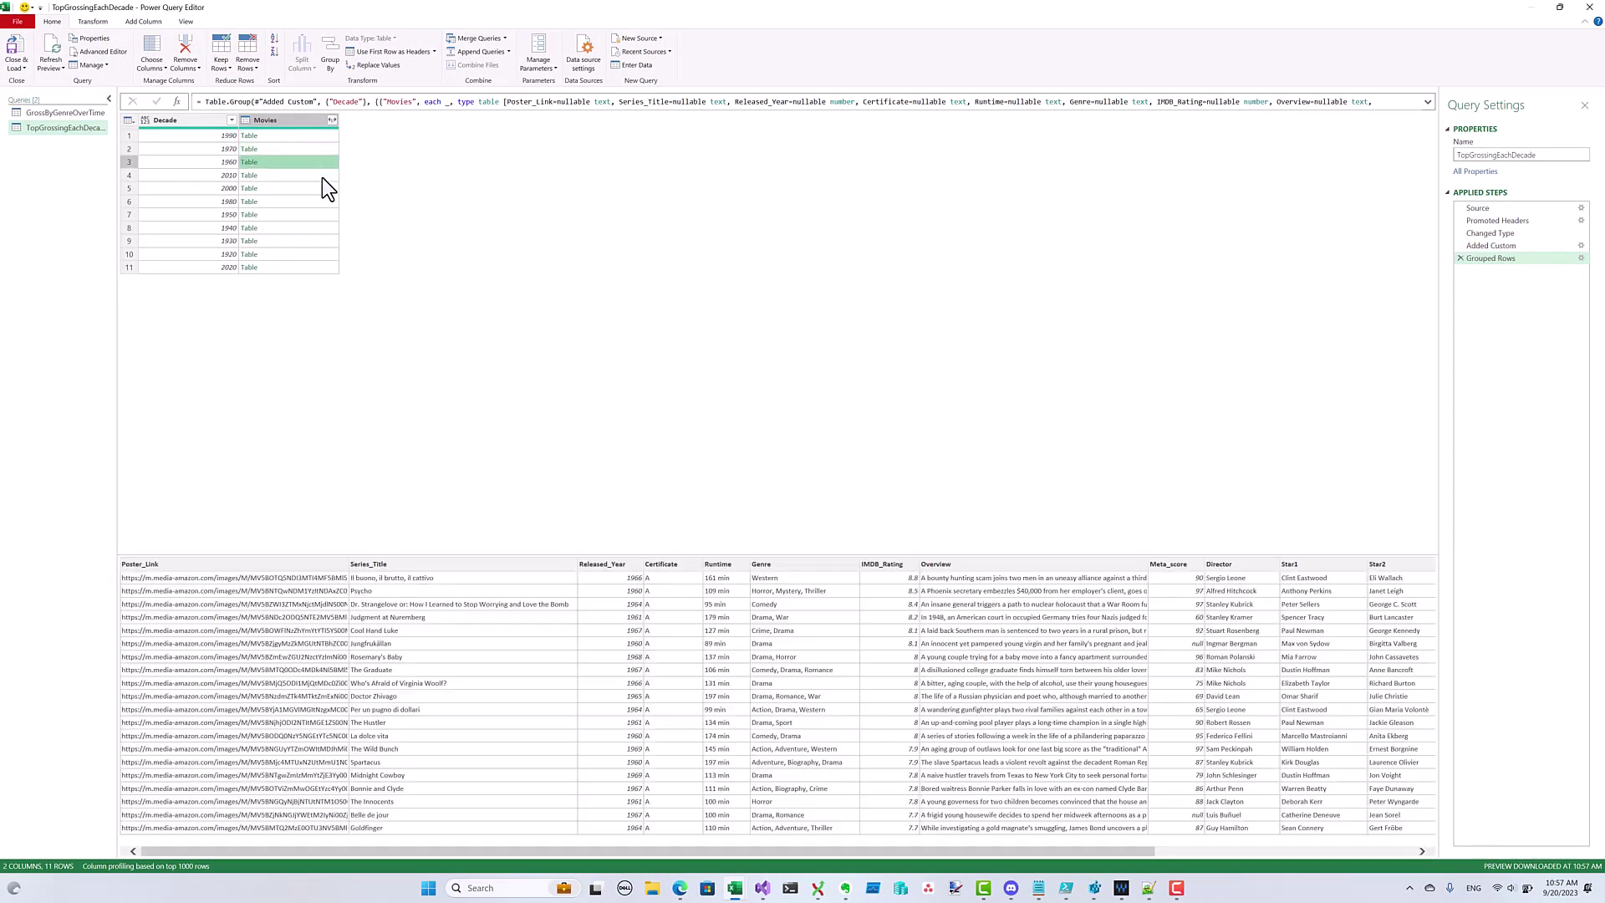
{"action": "left_click", "coordinate": [322, 177]}
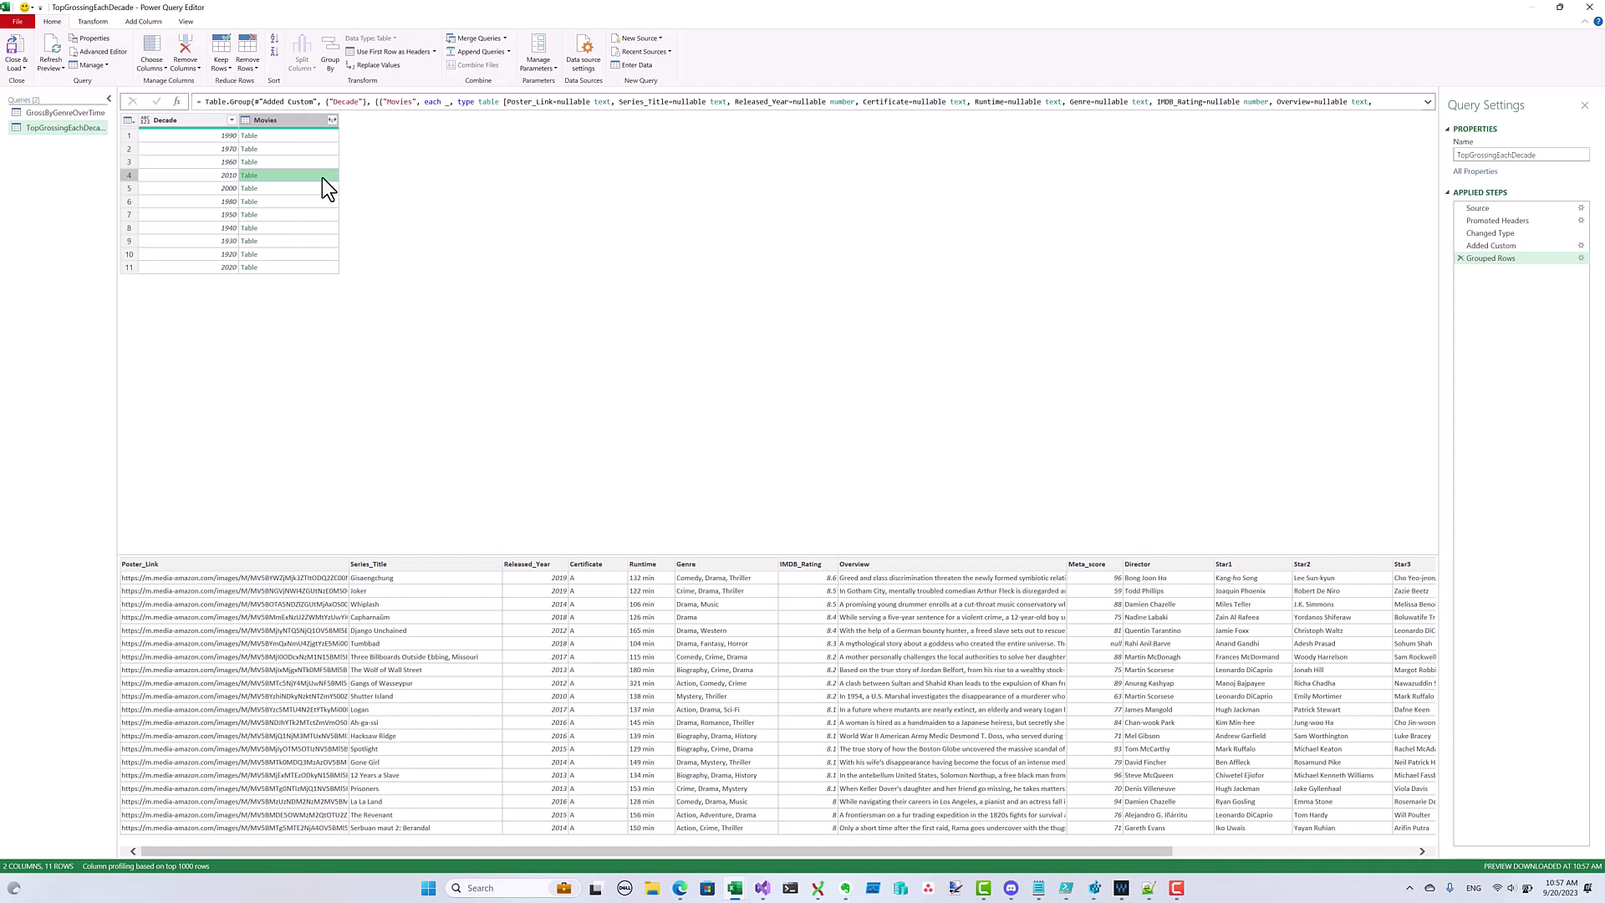
{"action": "left_click", "coordinate": [232, 120]}
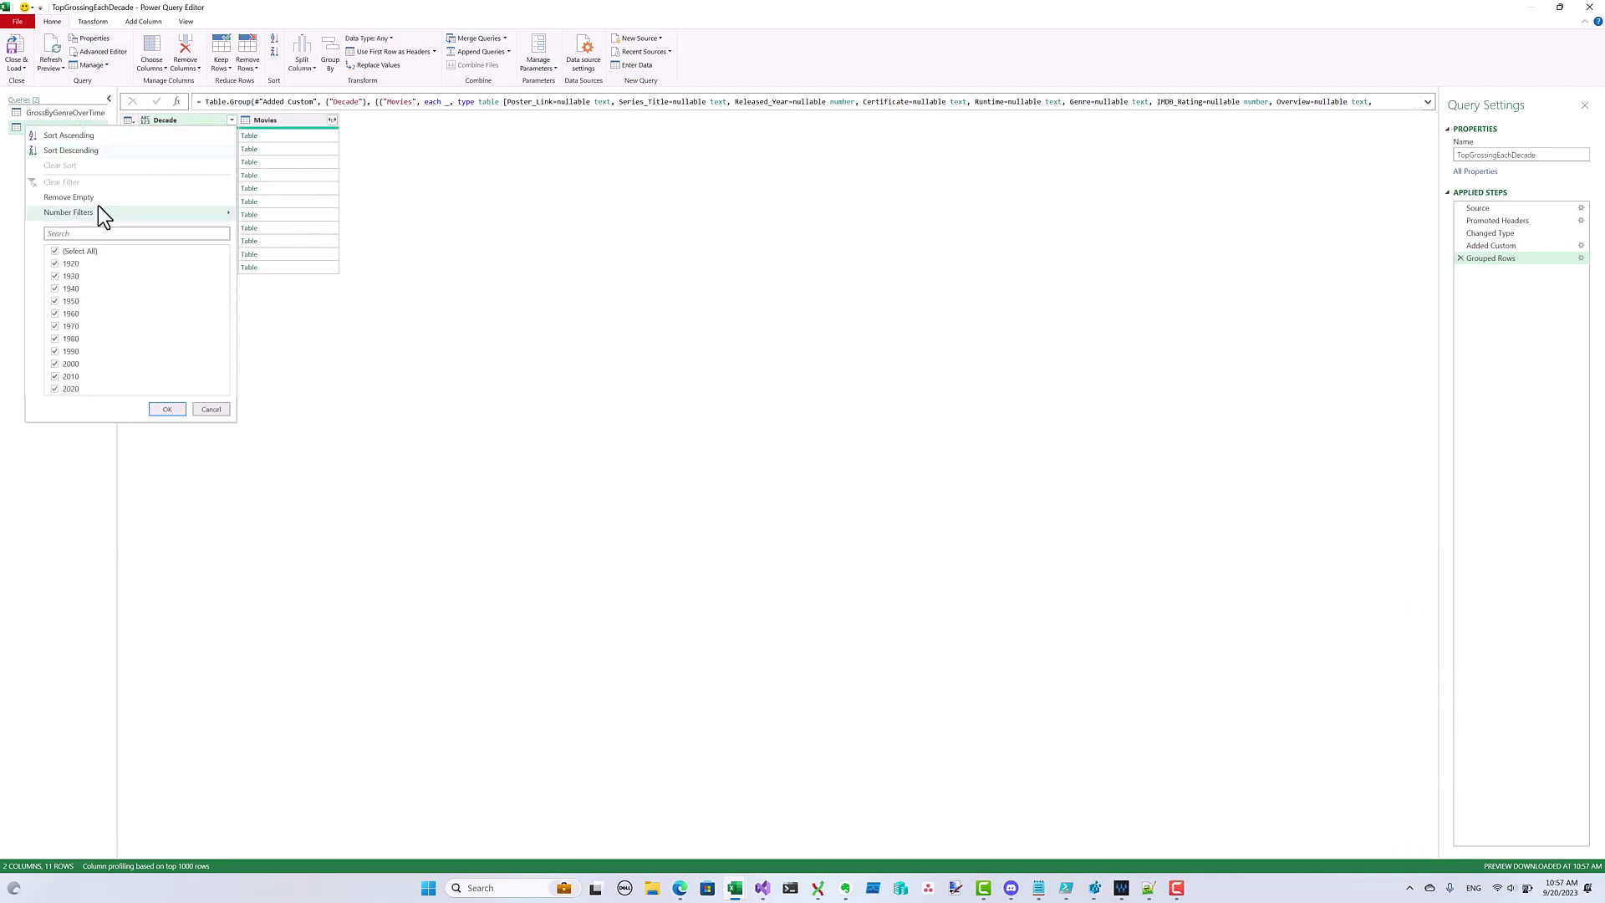
{"action": "left_click", "coordinate": [156, 150]}
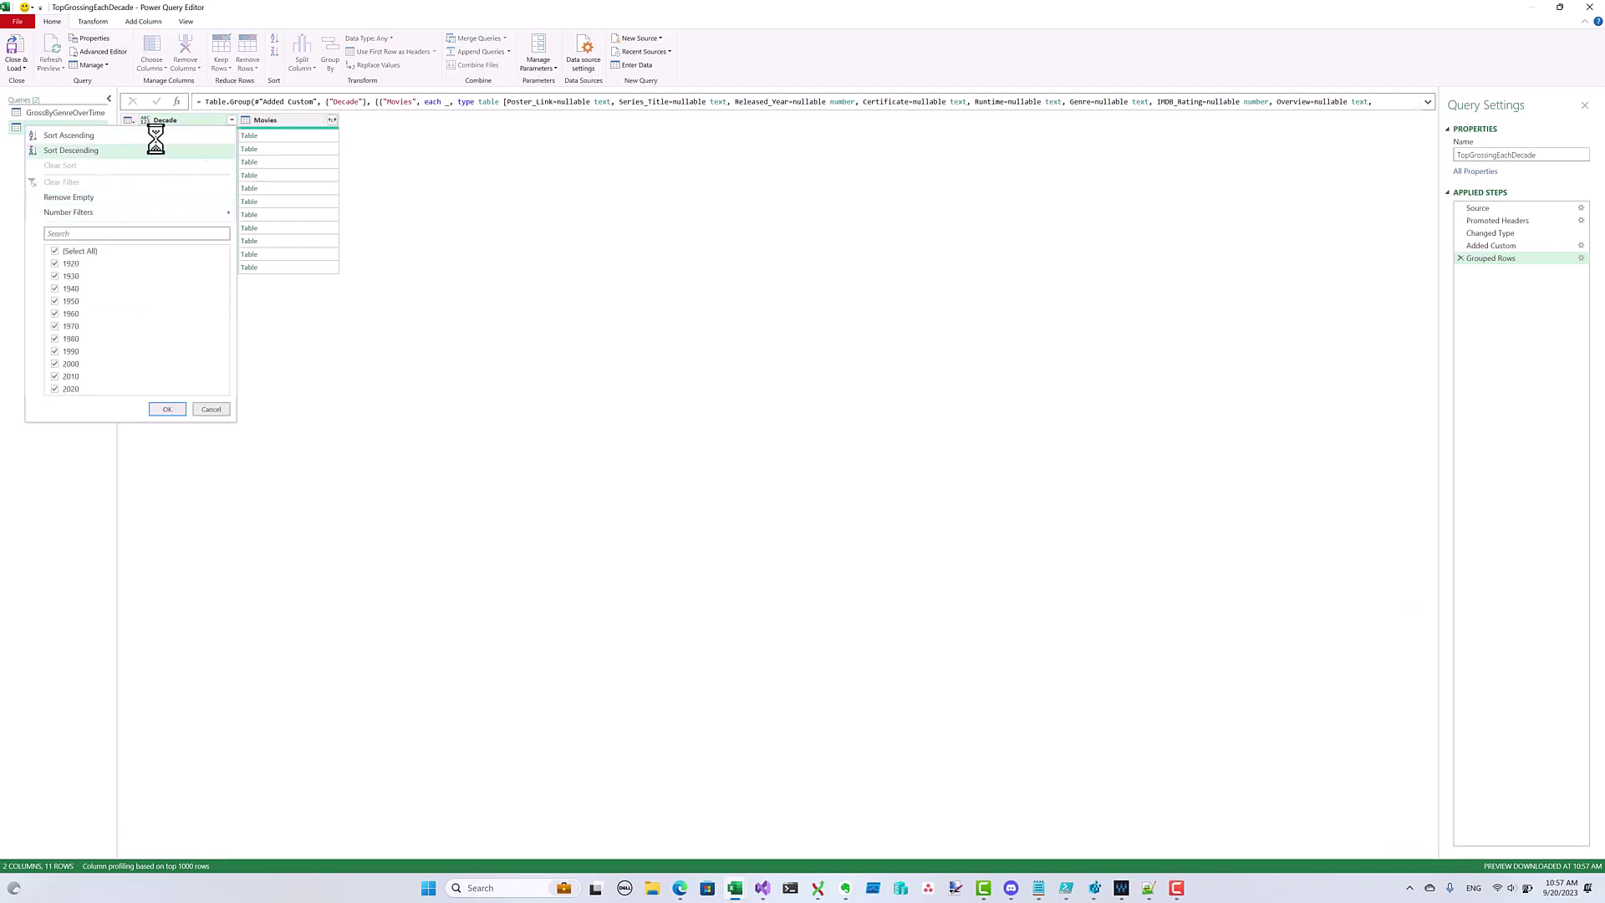
Preview the 2010 and 2020 Movies tables, confirming the 2020 films have null Gross
{"action": "left_click", "coordinate": [312, 154]}
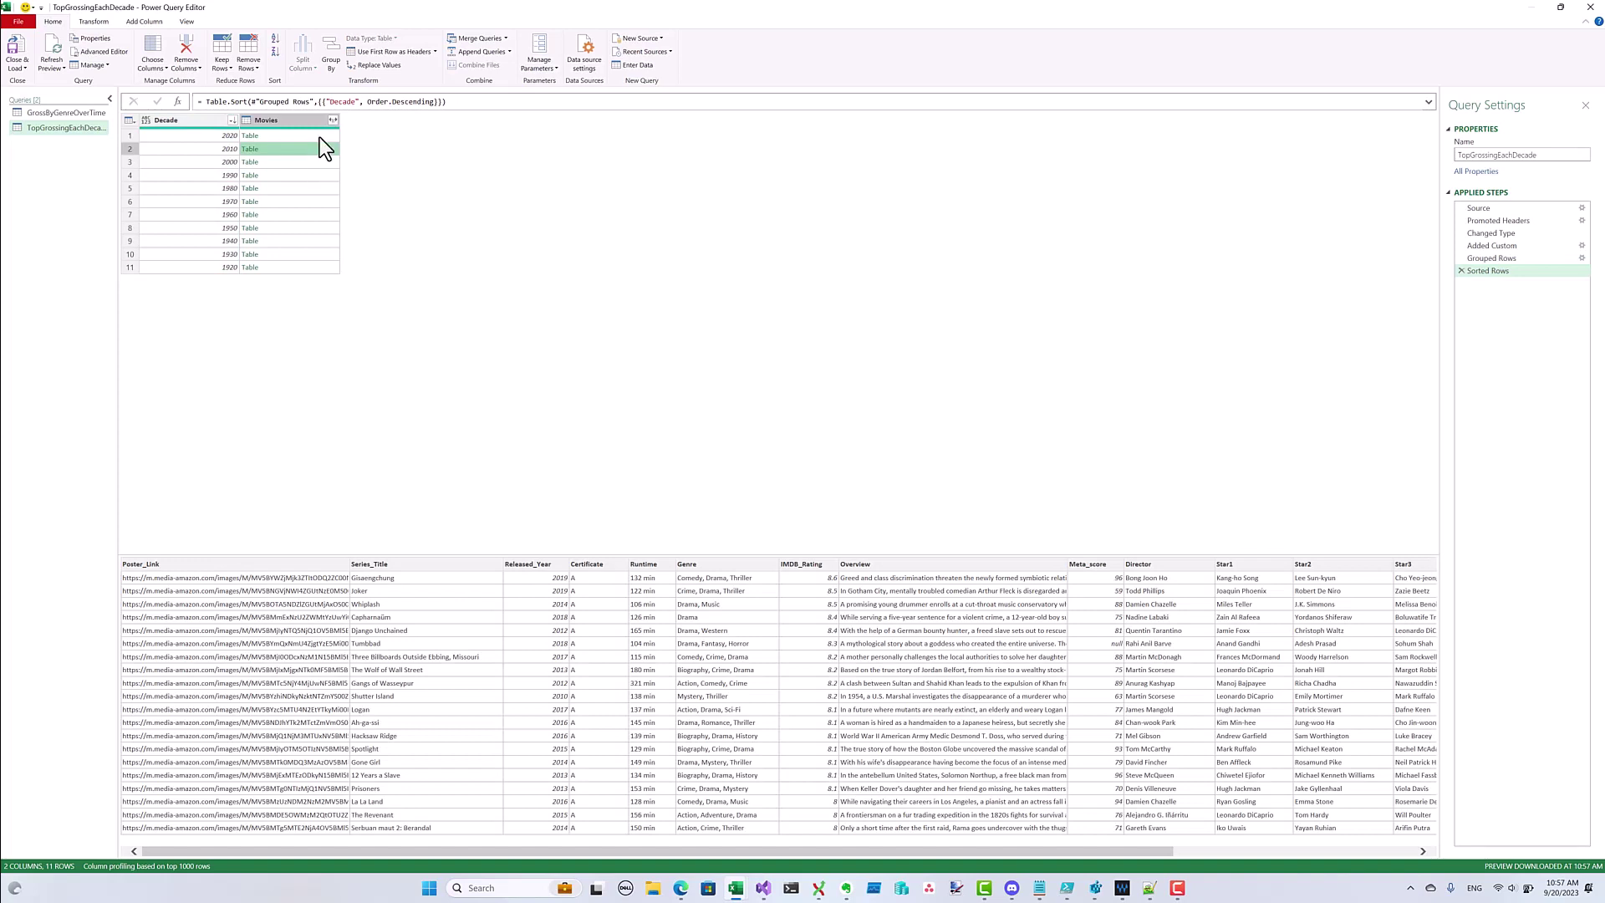
{"action": "left_click", "coordinate": [319, 137]}
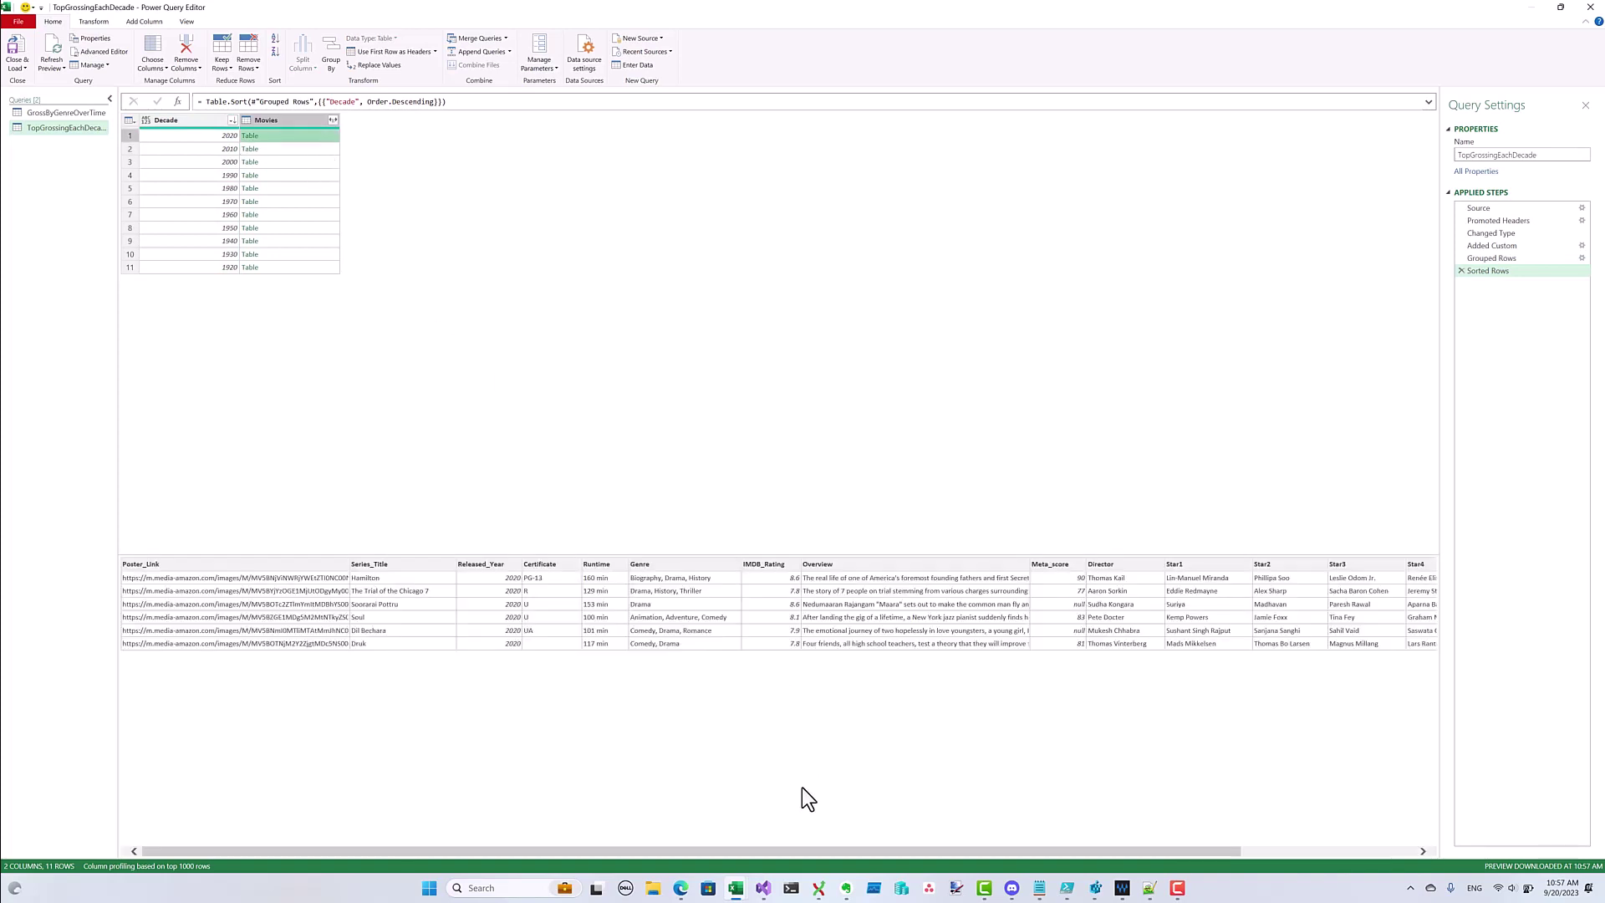
{"action": "left_click_drag", "start_coordinate": [799, 846], "coordinate": [975, 847]}
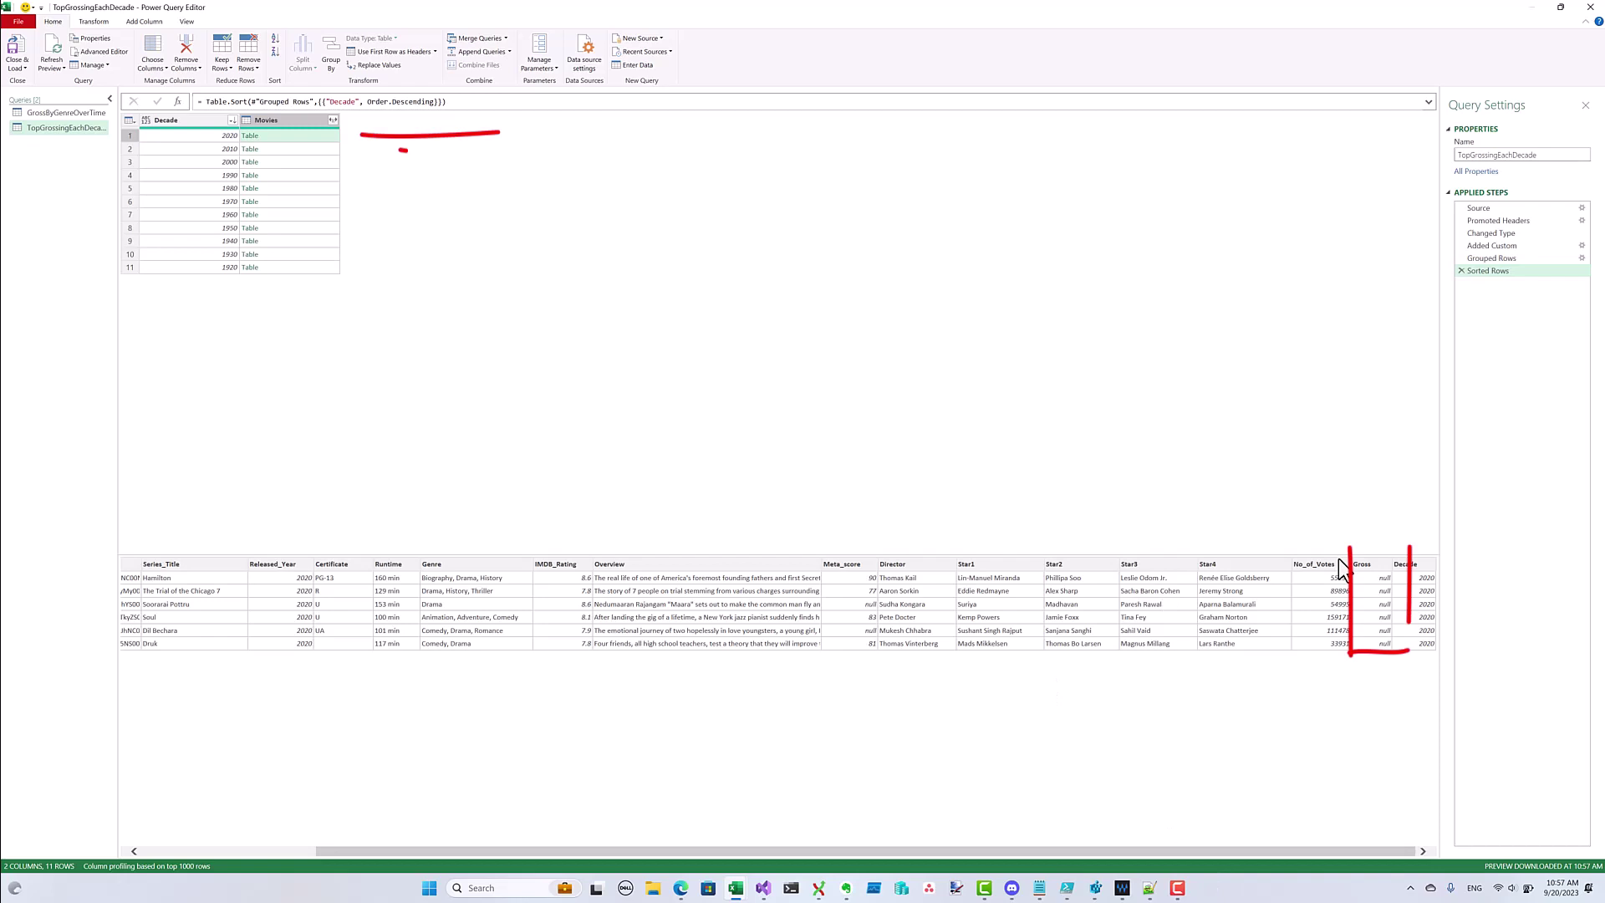
{"action": "left_click", "coordinate": [318, 148]}
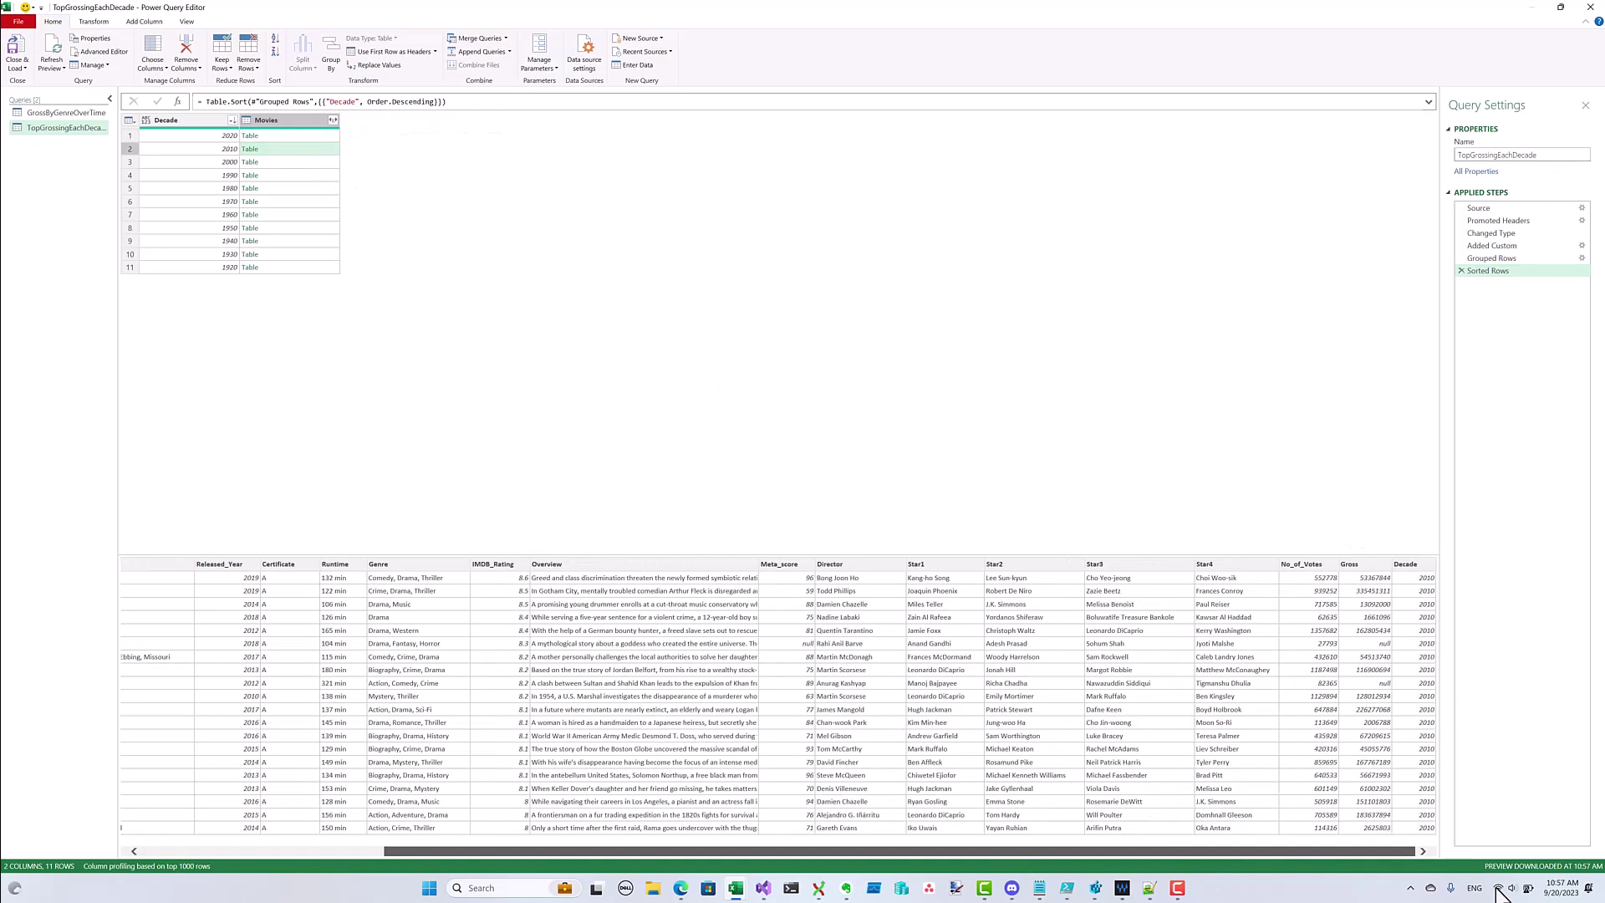
At the Changed Type step, insert a Gross does-not-equal-null filter, then recheck Sorted Rows
{"action": "left_click", "coordinate": [1490, 233]}
{"action": "right_click", "coordinate": [1395, 529]}
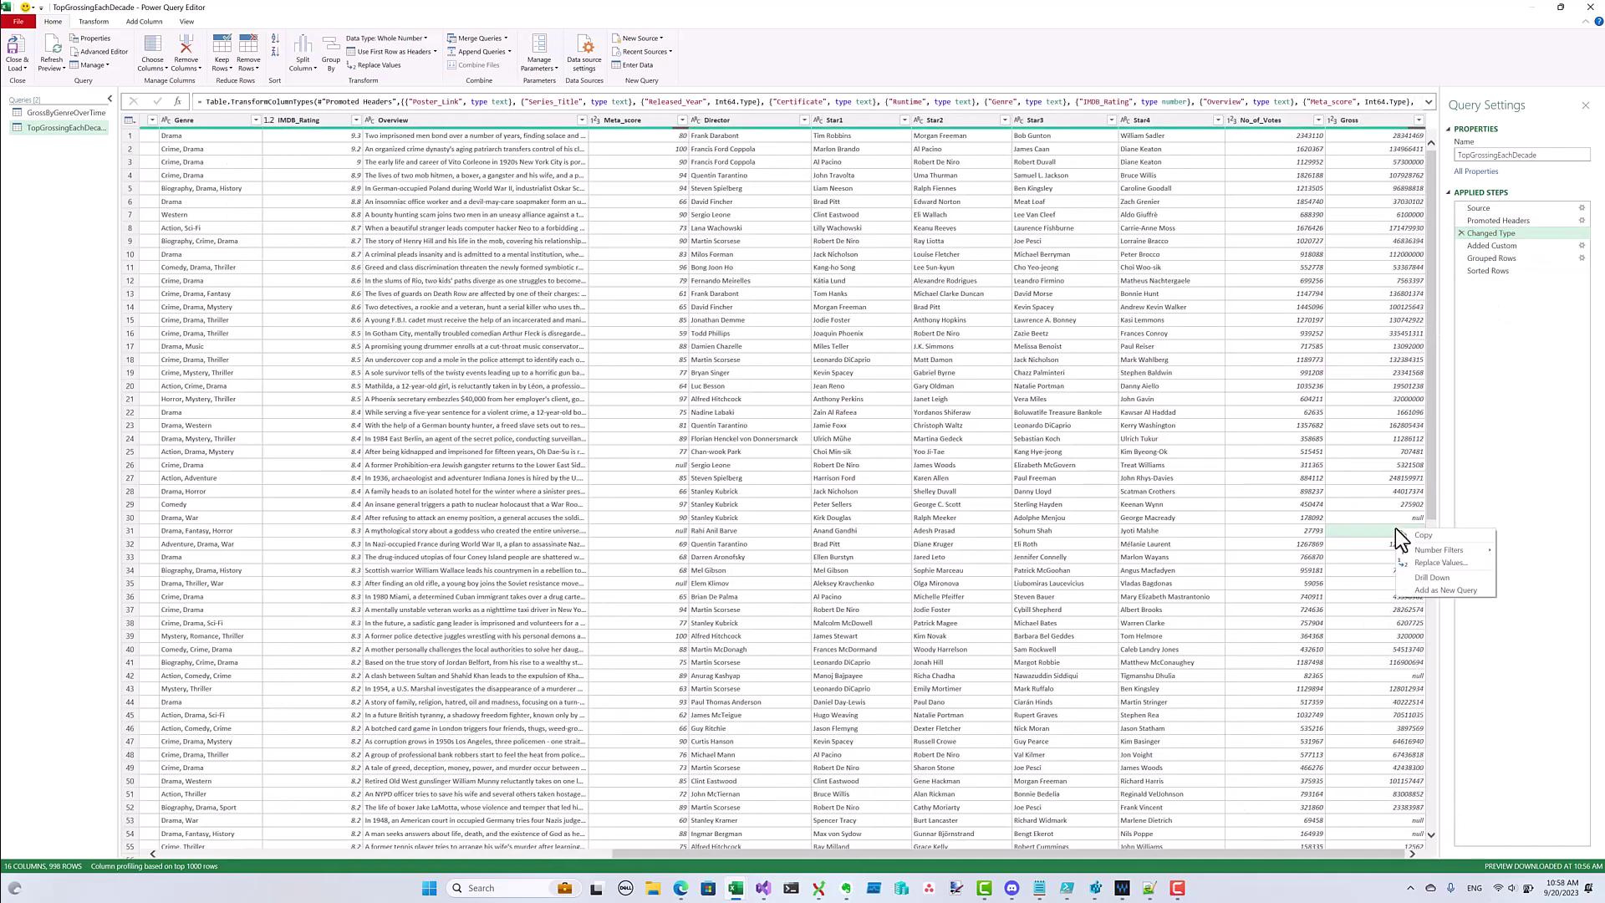
{"action": "mouse_move", "coordinate": [1439, 550]}
{"action": "left_click", "coordinate": [1352, 567]}
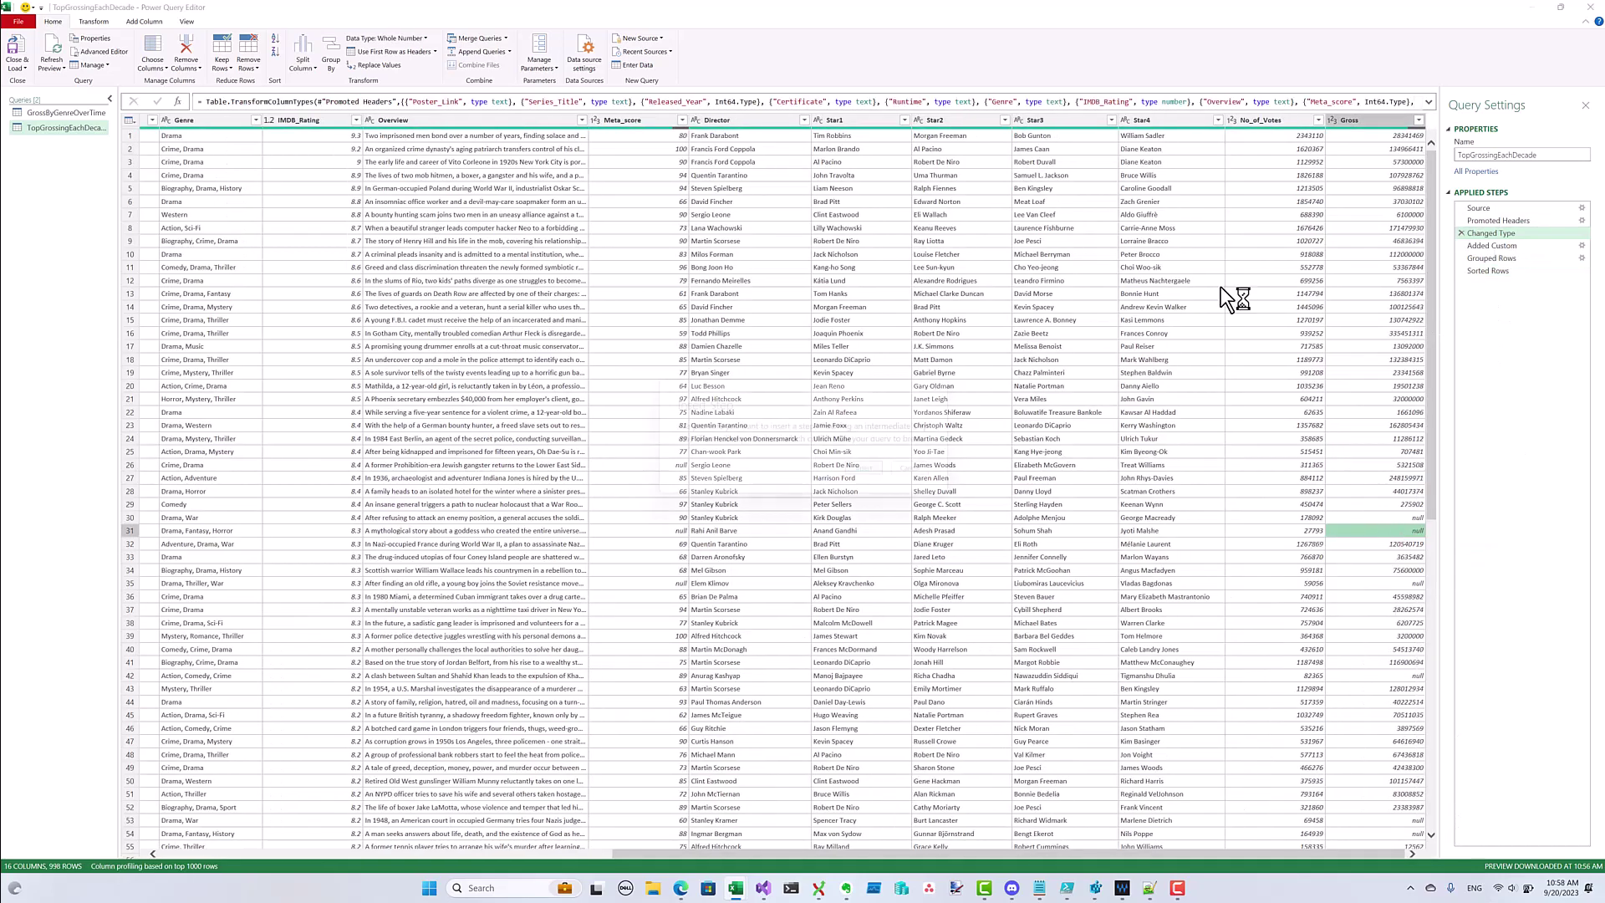
{"action": "left_click", "coordinate": [853, 472]}
{"action": "left_click", "coordinate": [1488, 283]}
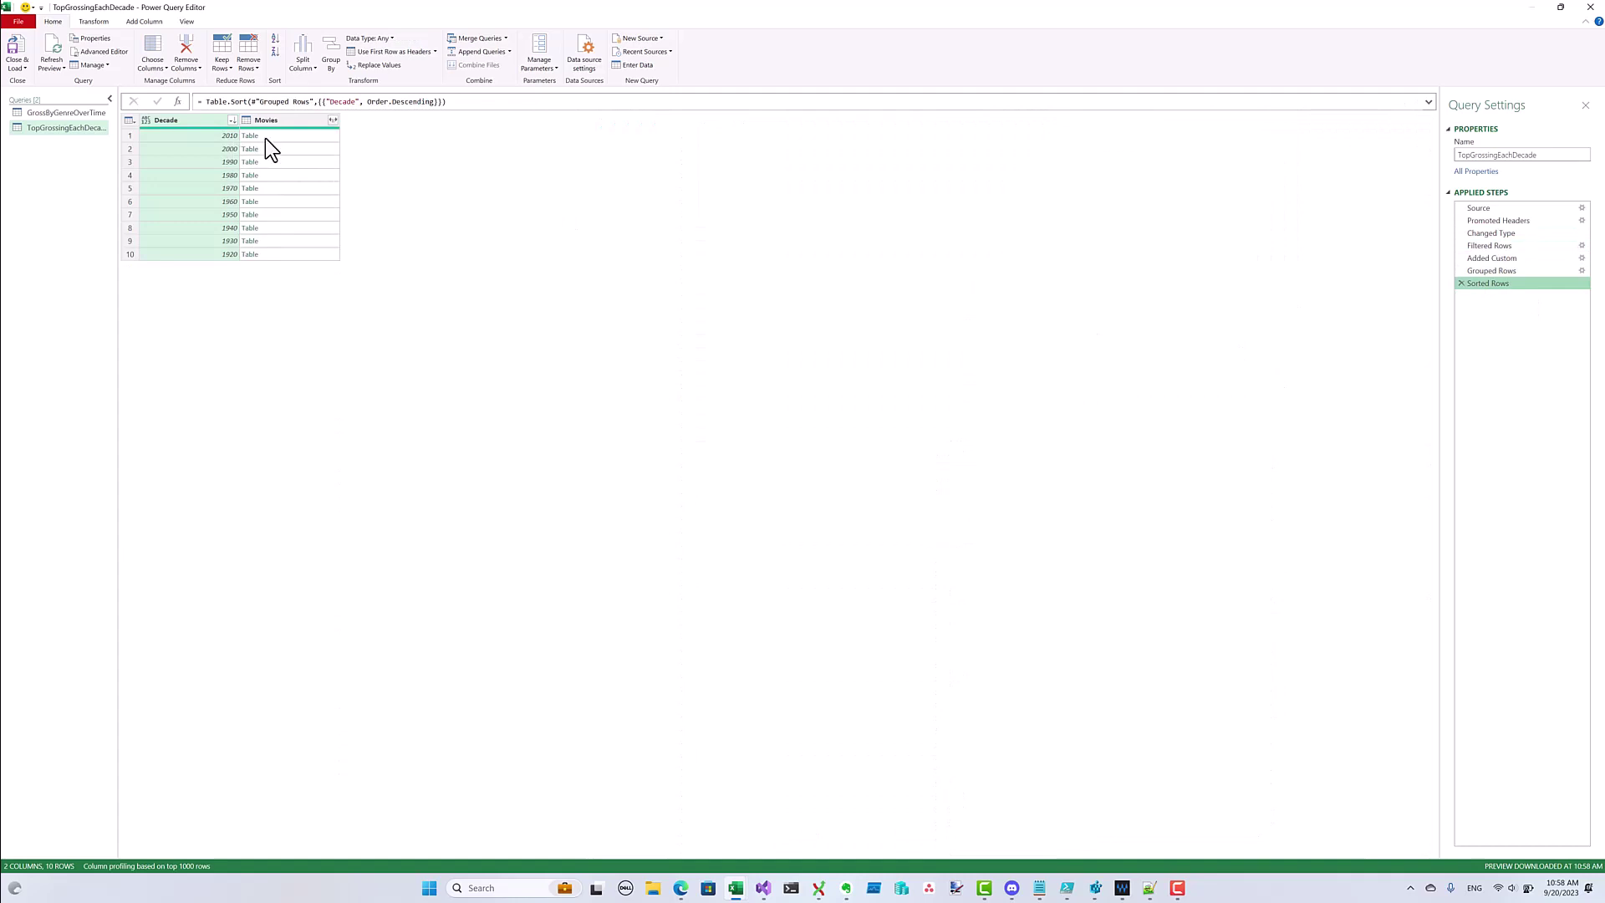
{"action": "left_click", "coordinate": [310, 137]}
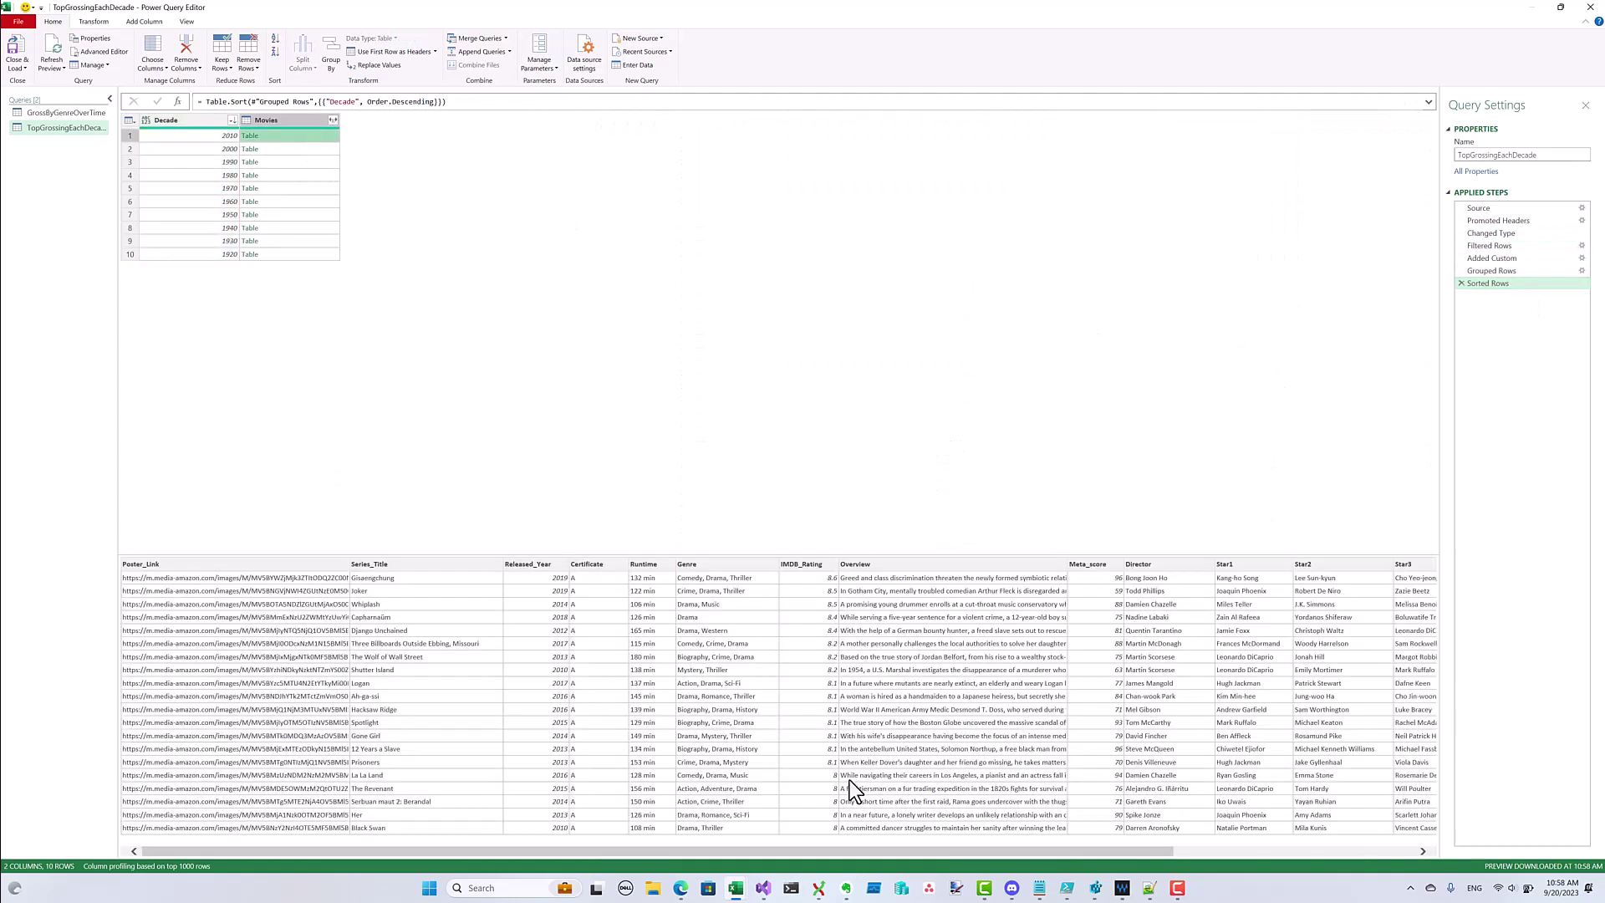
Start a custom column with Table.AddRankColumn([Movies], "Rank", {"Gross", Order.Descending}, RankKind.Ordinal)
{"action": "left_click_drag", "start_coordinate": [836, 850], "coordinate": [473, 816]}
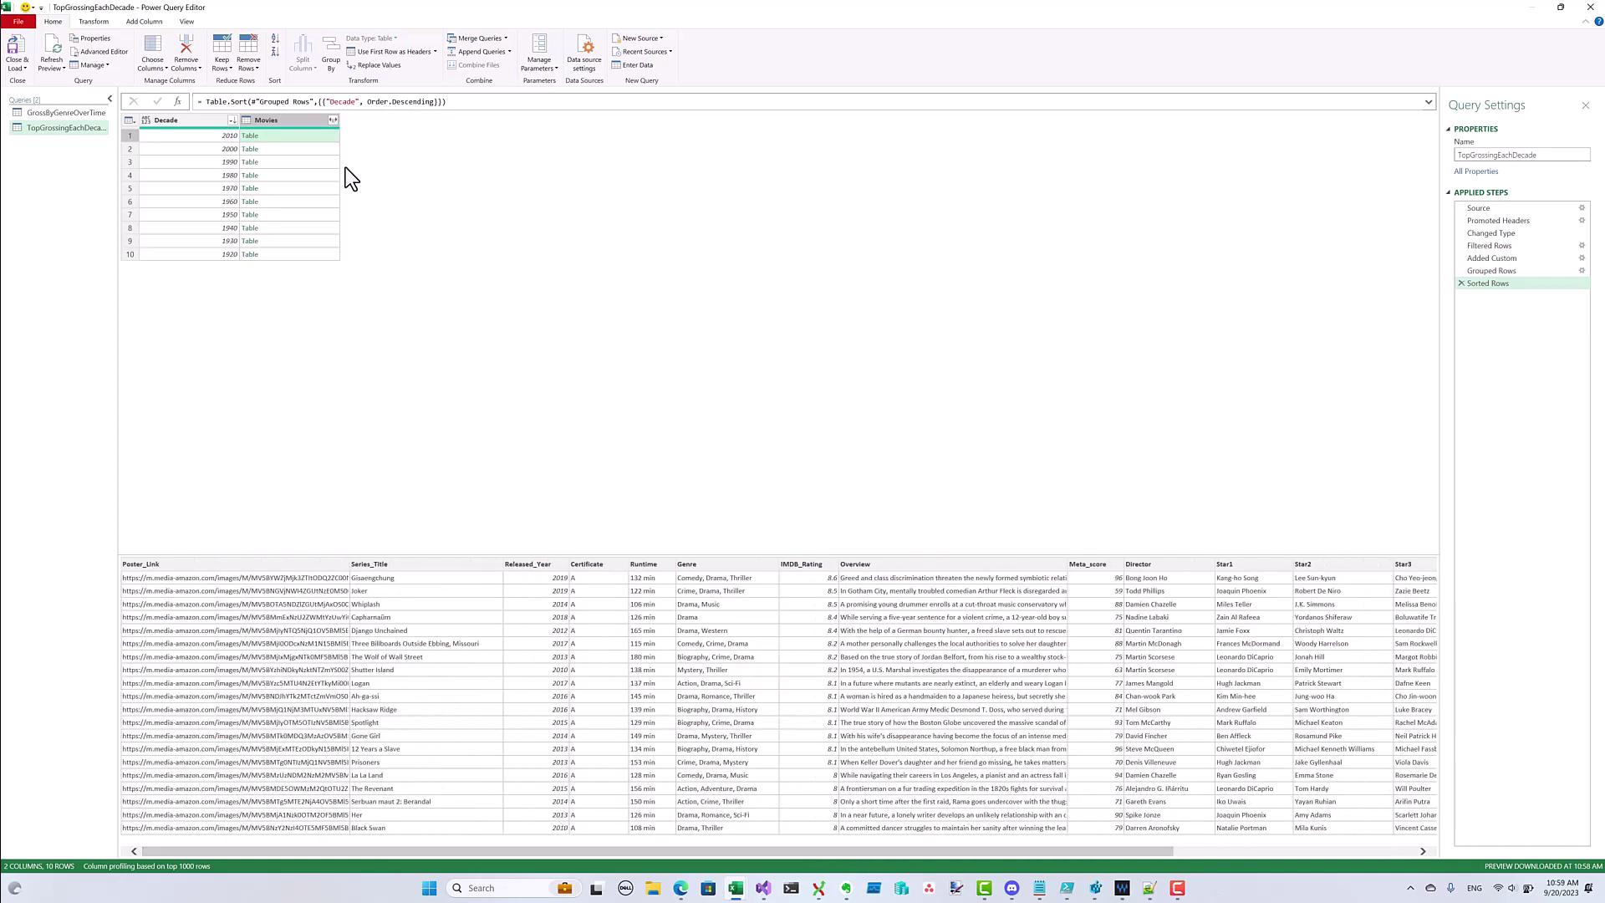
{"action": "left_click", "coordinate": [144, 22]}
{"action": "left_click", "coordinate": [60, 49]}
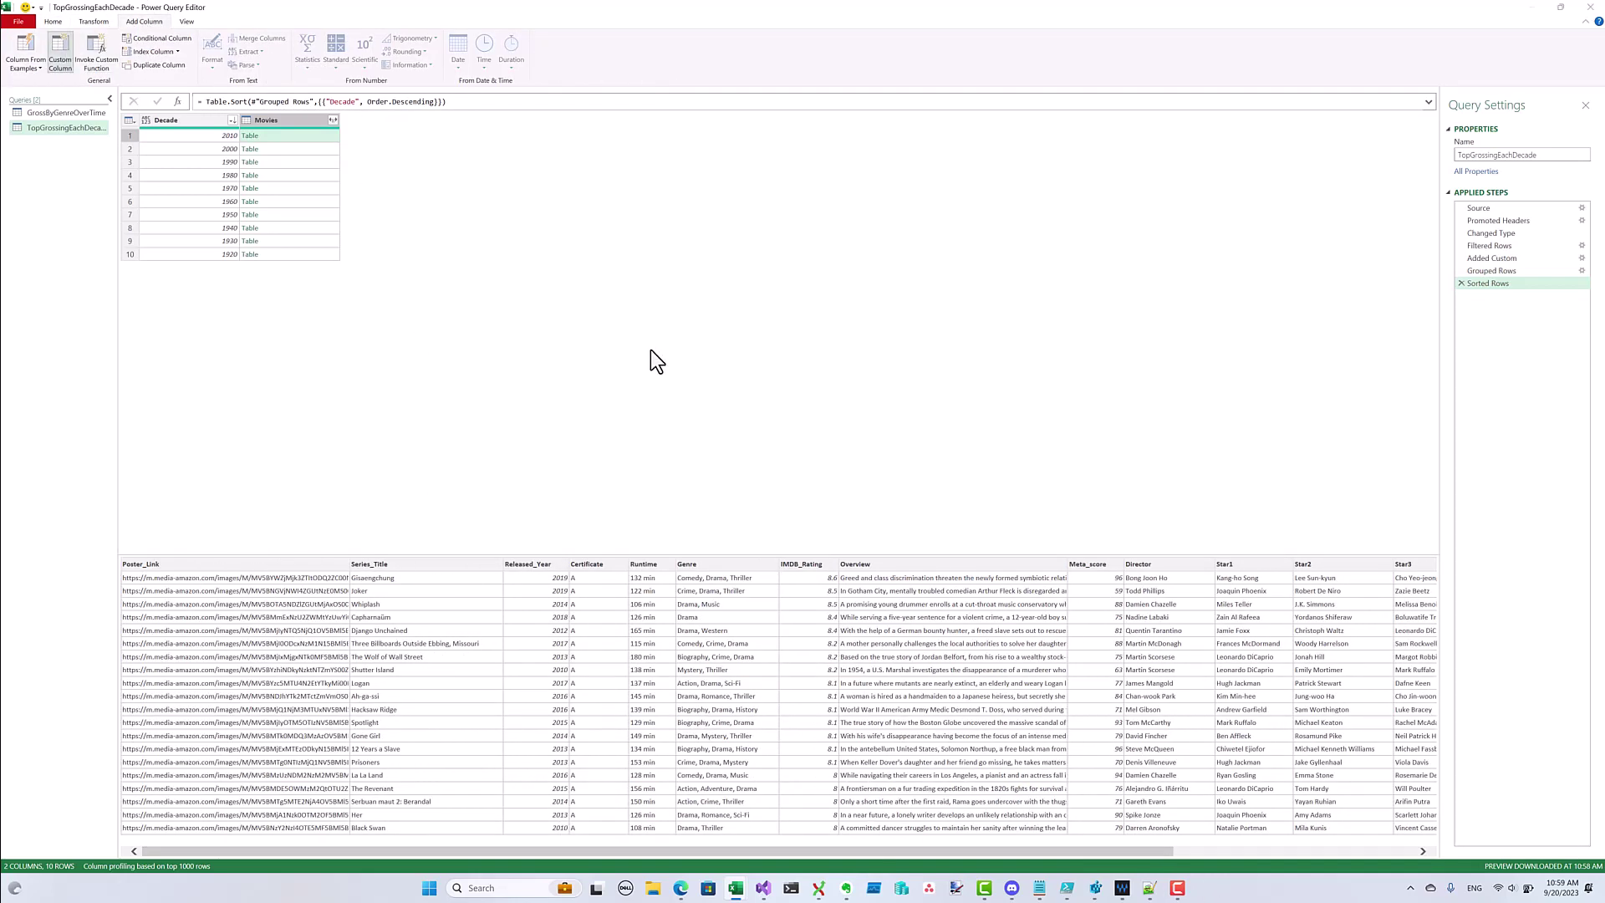
{"action": "type", "text": "Table.AddR"}
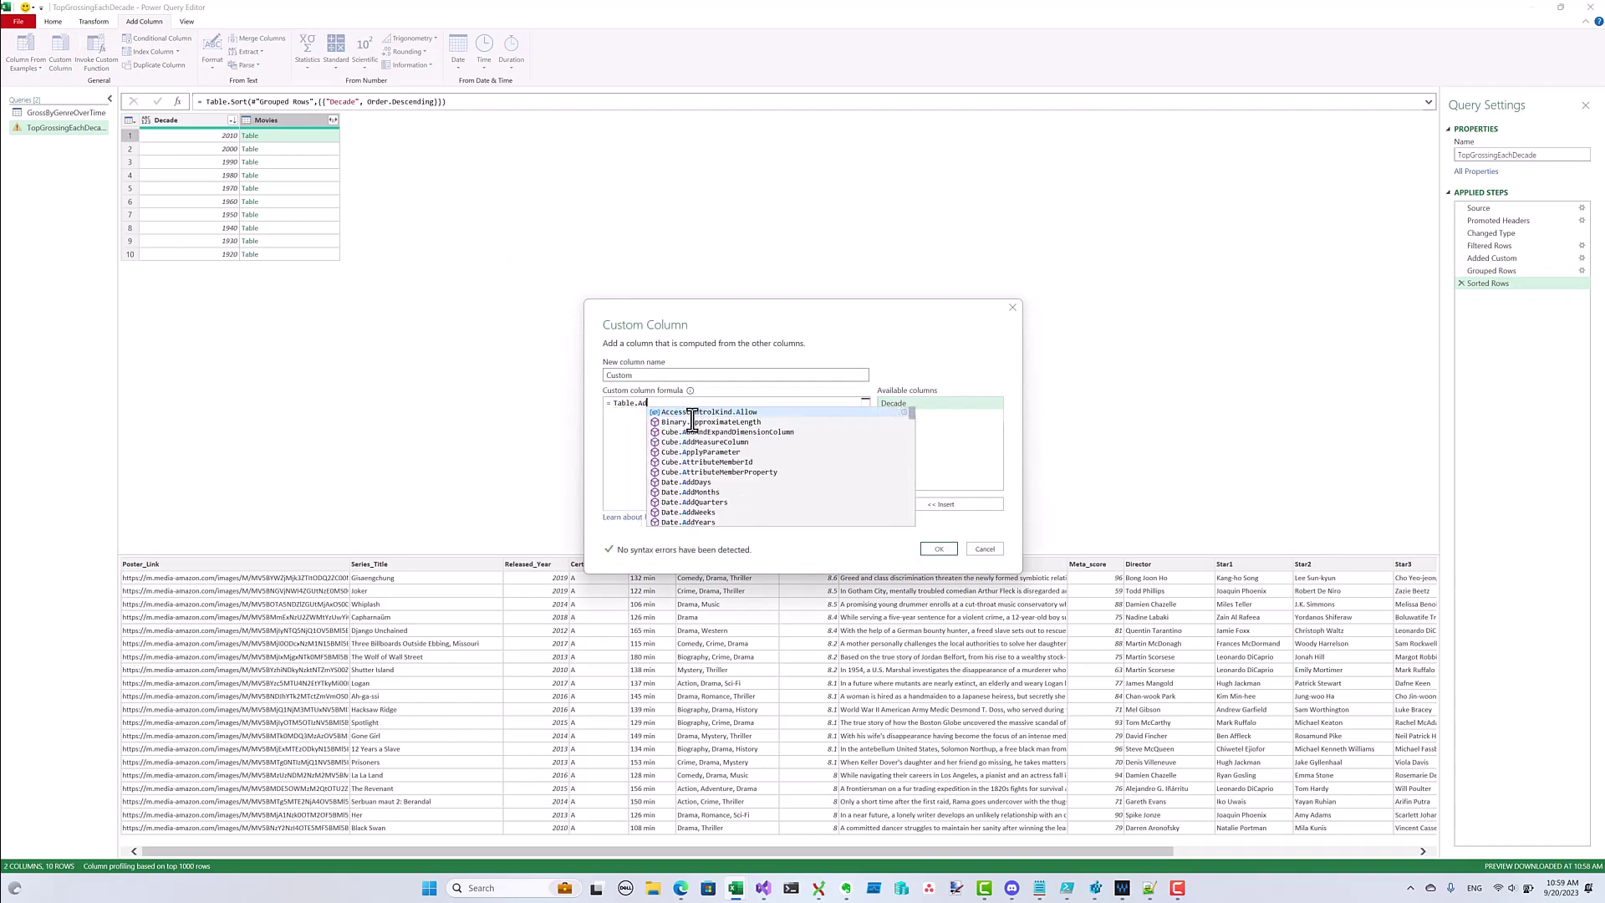
{"action": "key", "text": "Tab"}
{"action": "type", "text": "("}
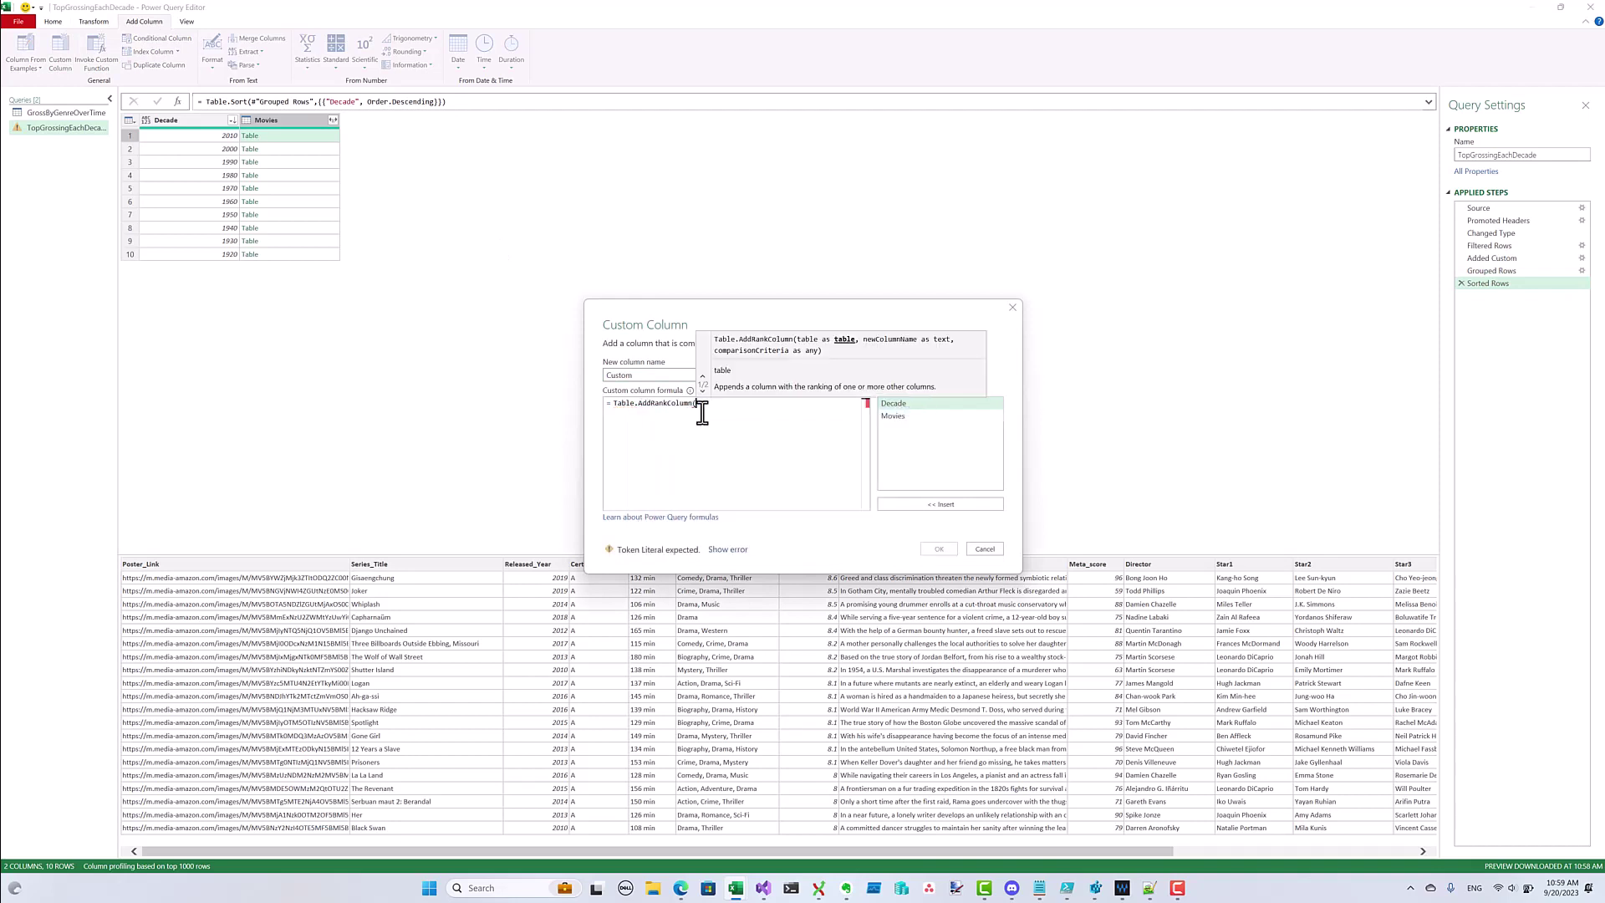
{"action": "type", "text": "[Movies], "}
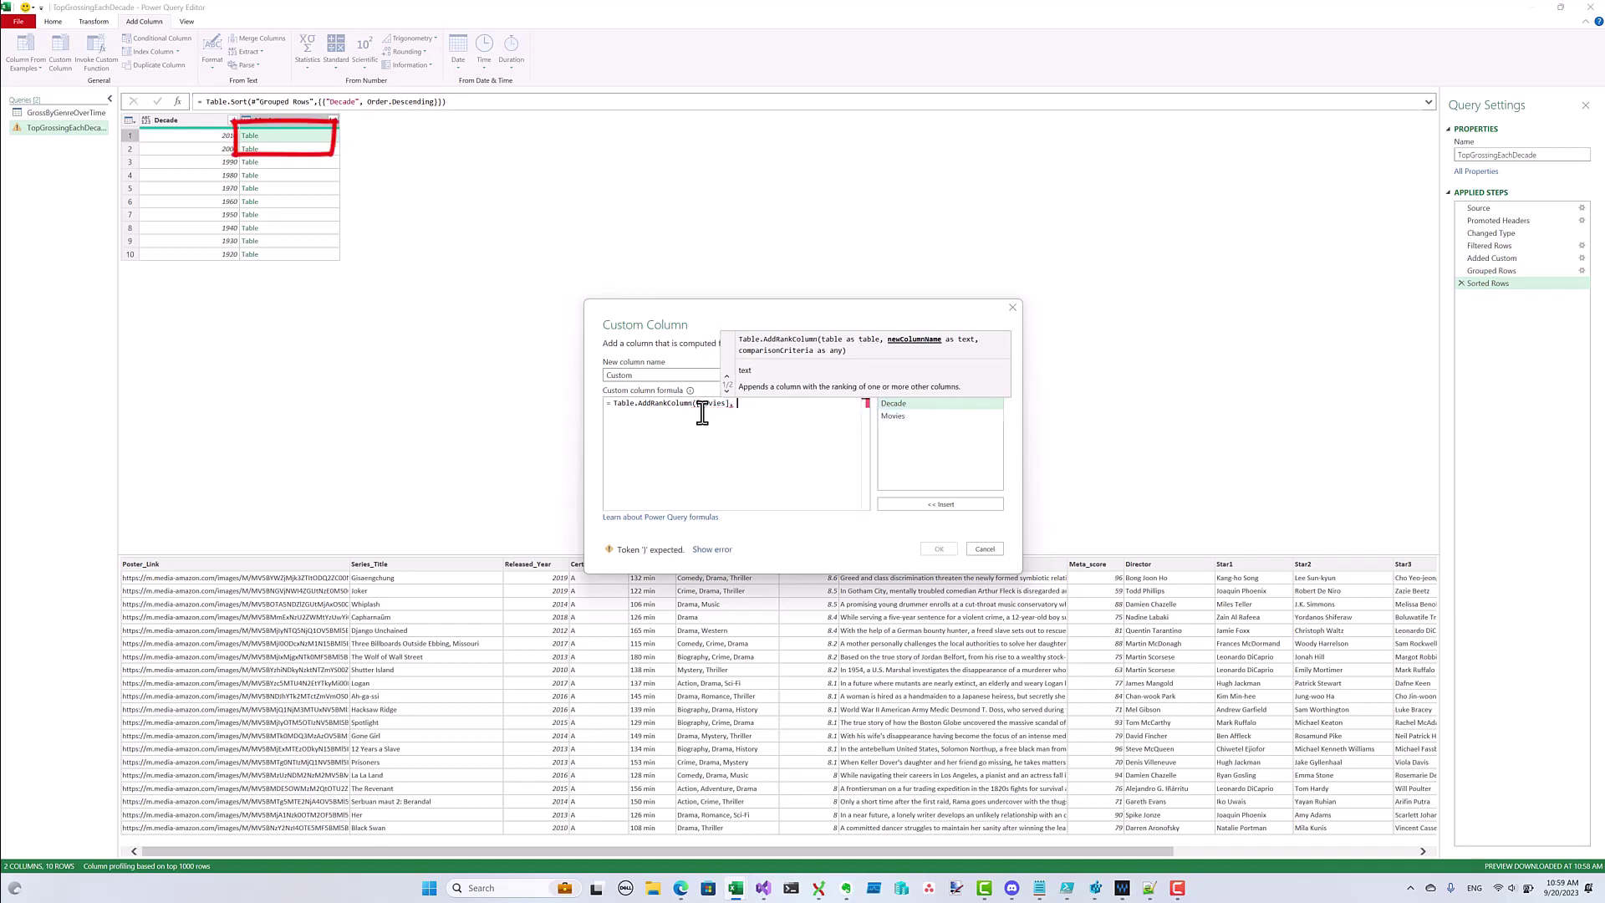
{"action": "type", "text": "\"Rank\","}
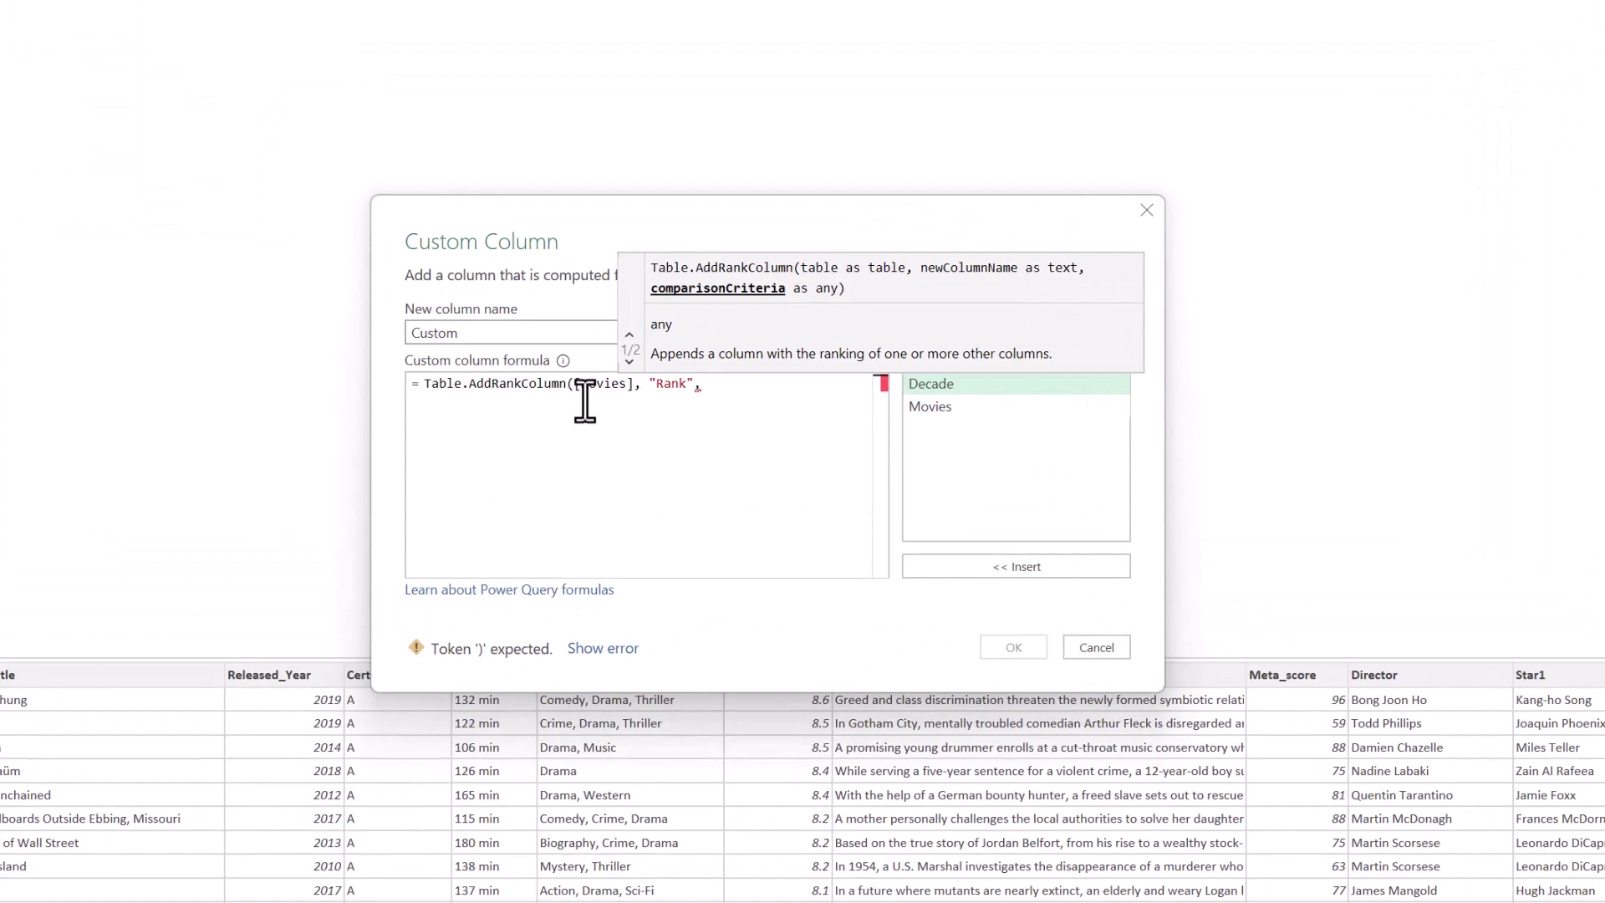
{"action": "type", "text": " {\"Gross\", Or"}
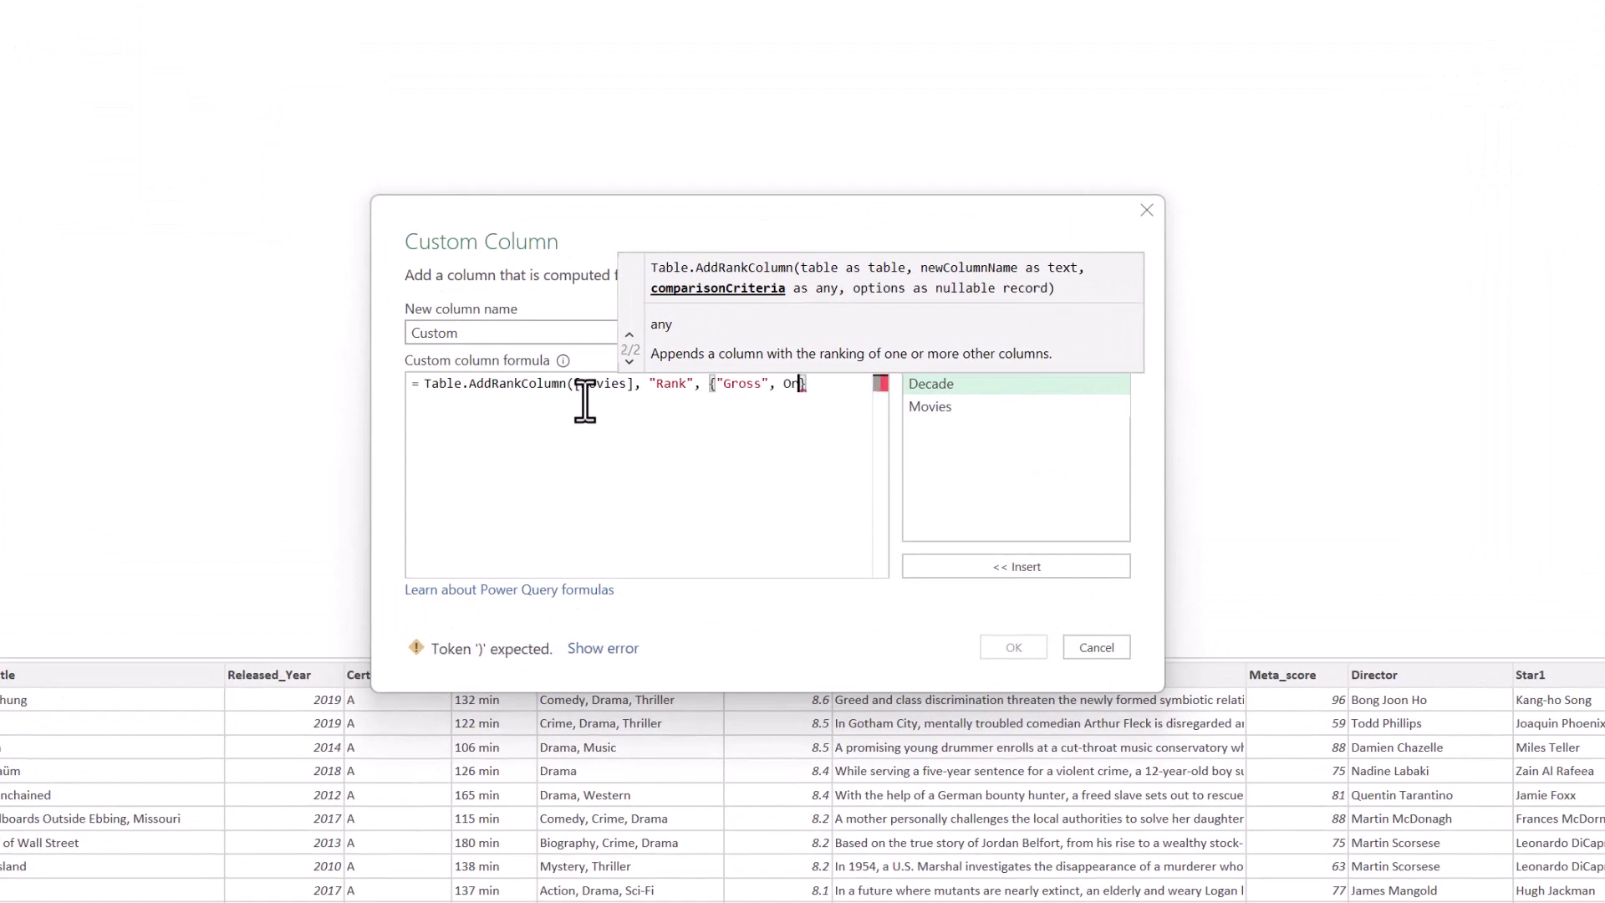
{"action": "type", "text": "der.Descending}, ["}
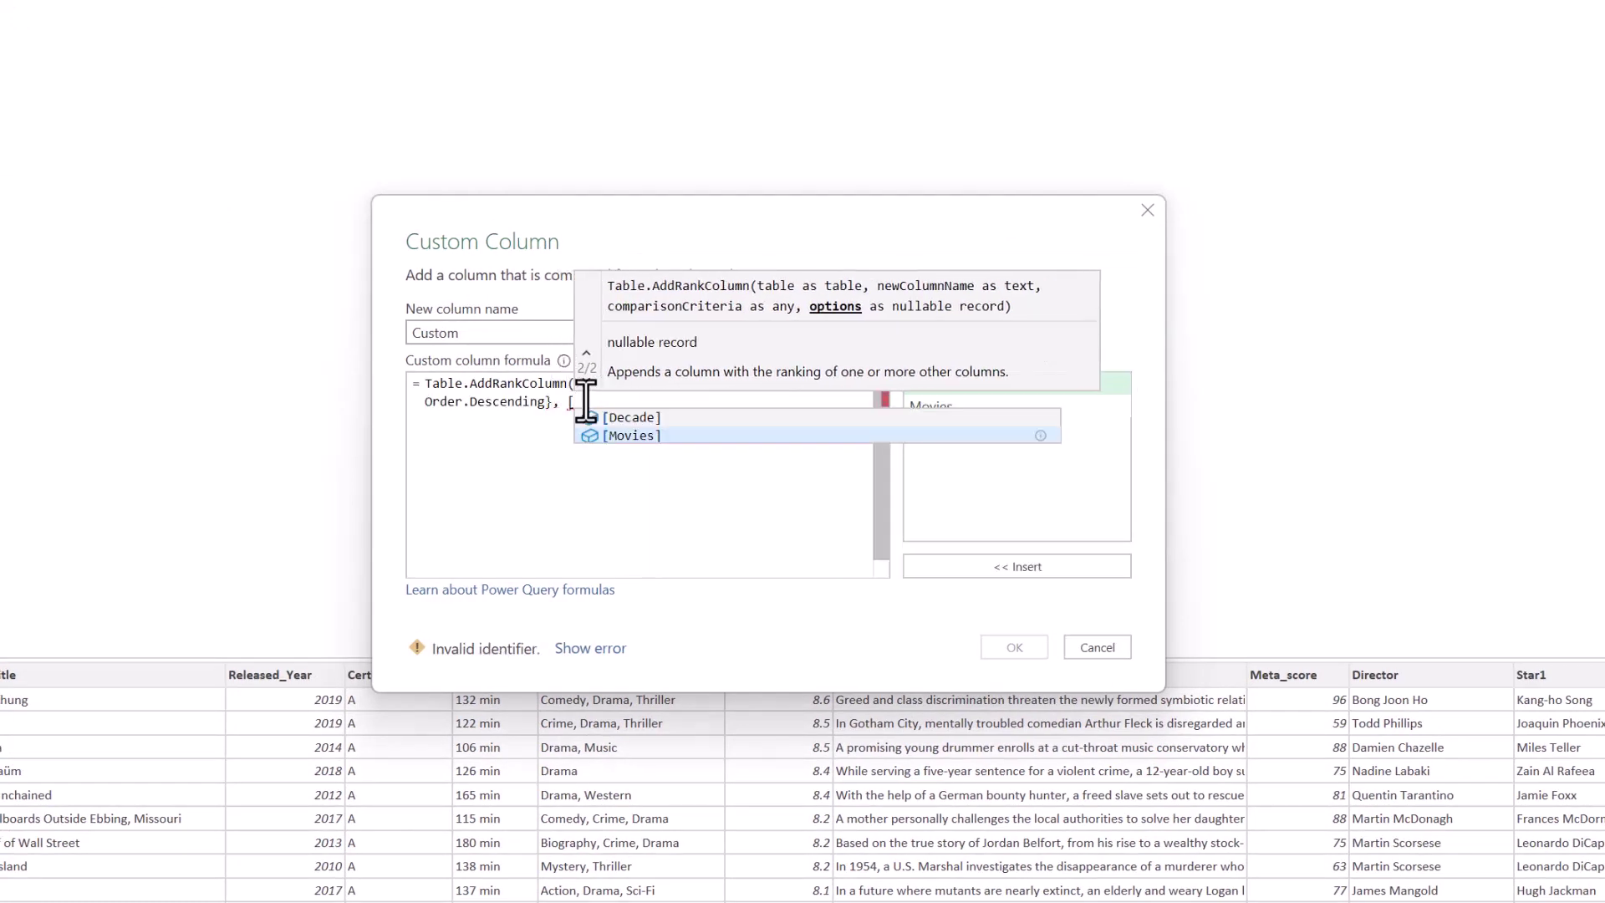
{"action": "type", "text": "rankk"}
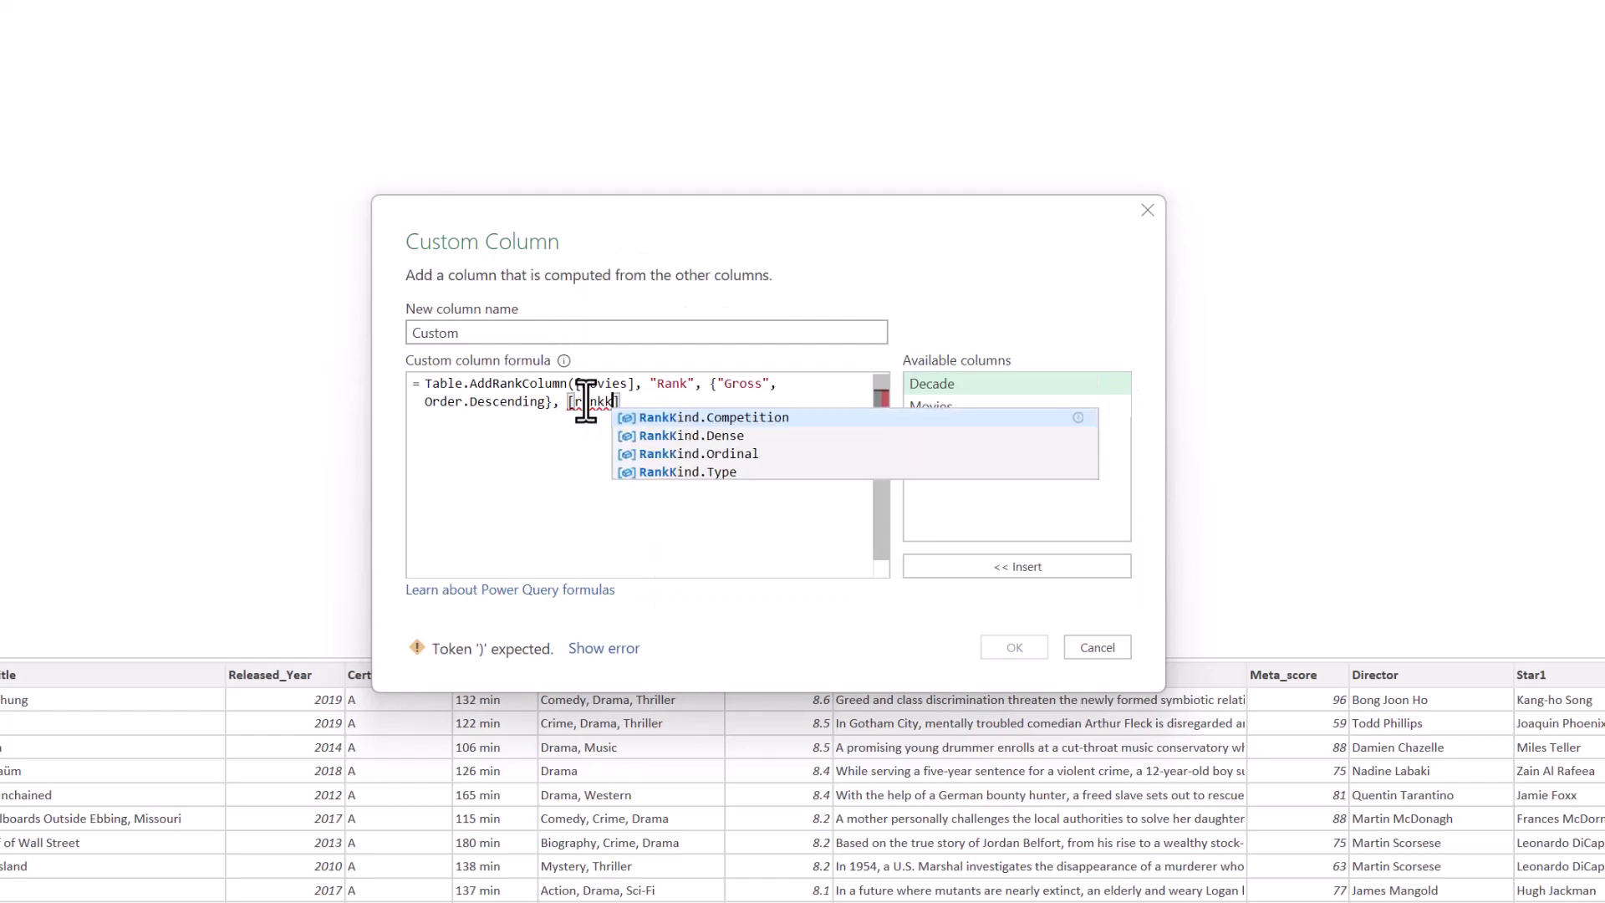
{"action": "type", "text": "i"}
{"action": "key", "text": "Down"}
{"action": "key", "text": "Down"}
{"action": "key", "text": "Down"}
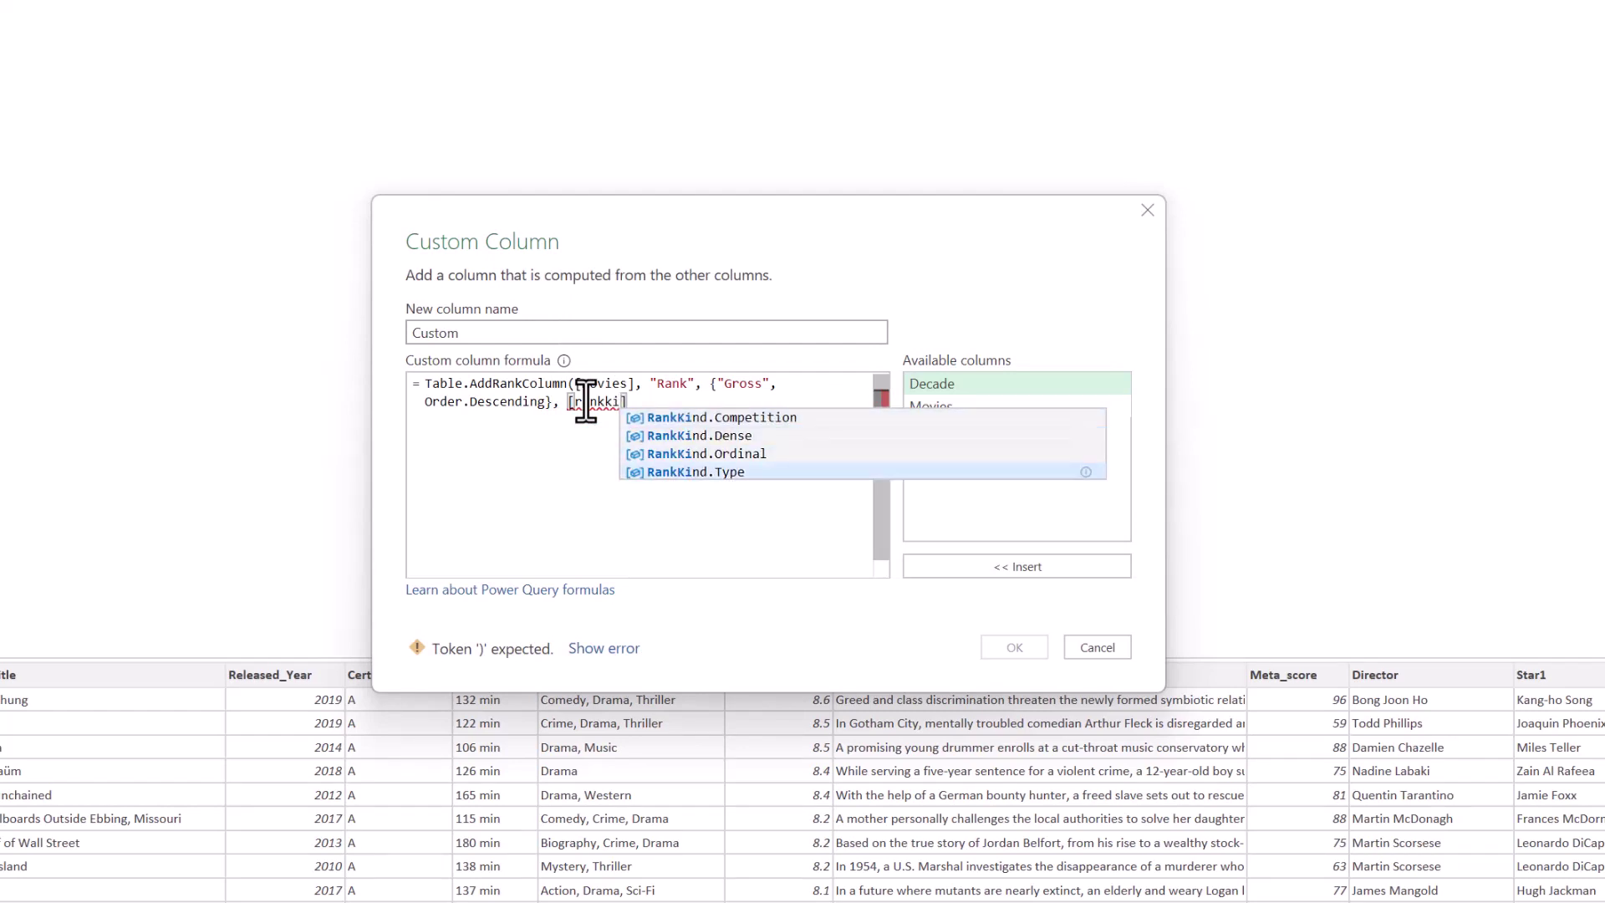
{"action": "key", "text": "Up"}
{"action": "key", "text": "Tab"}
Complete the formula as [RankKind = RankKind.Ordinal] and name the column MoviesRanked
{"action": "double_click", "coordinate": [585, 403]}
{"action": "key", "text": "Right"}
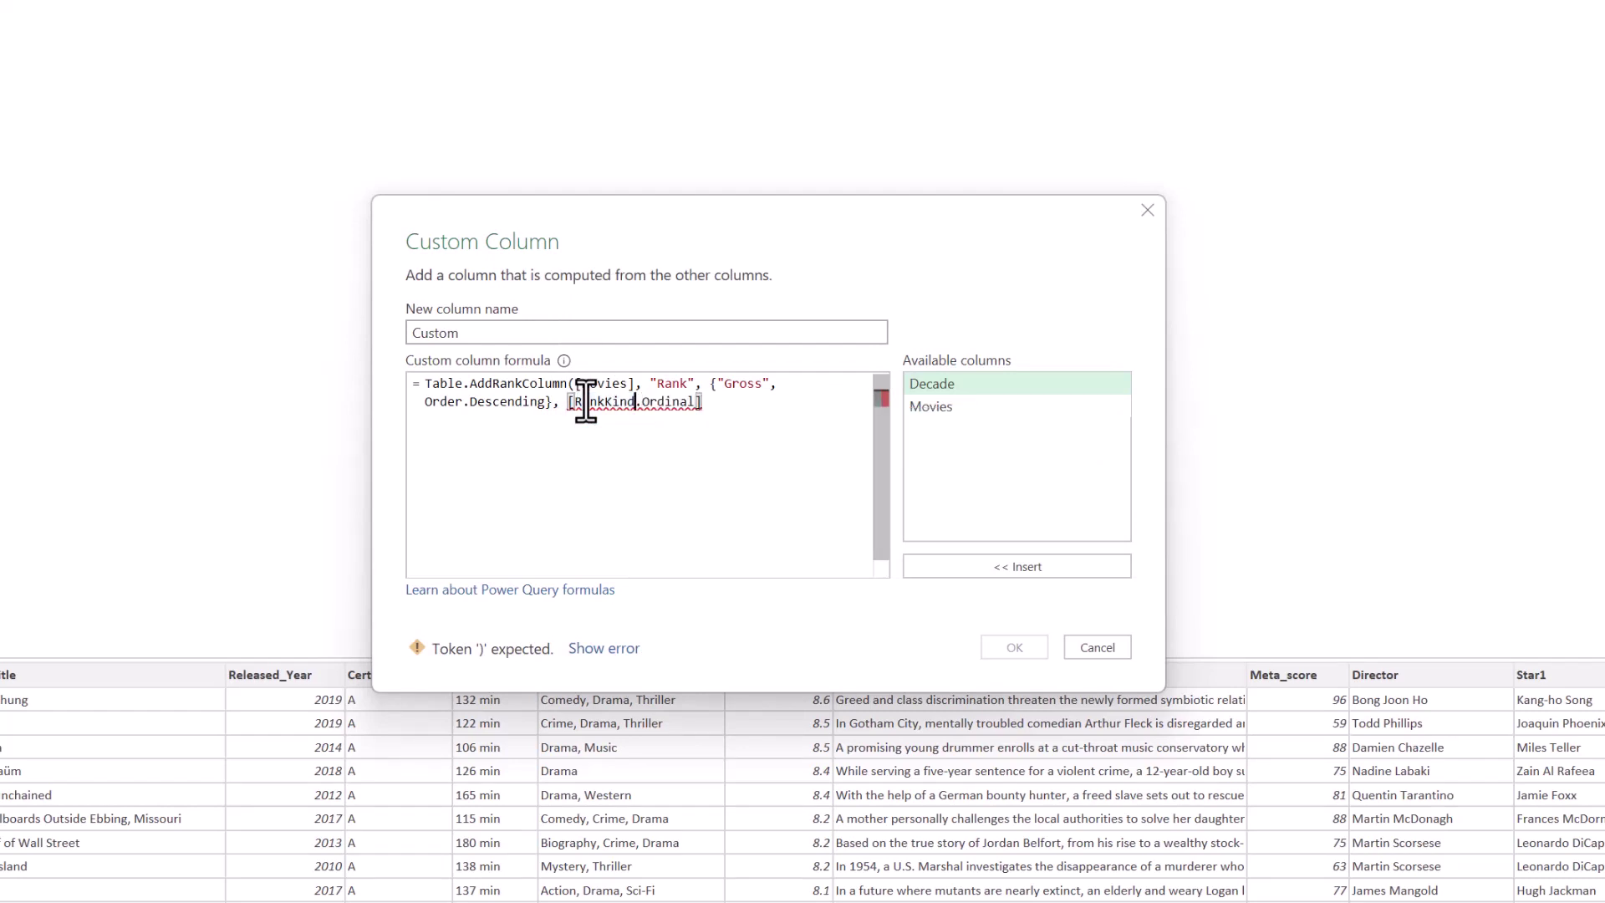
{"action": "type", "text": "= RankKind"}
{"action": "key", "text": "End"}
{"action": "type", "text": ")"}
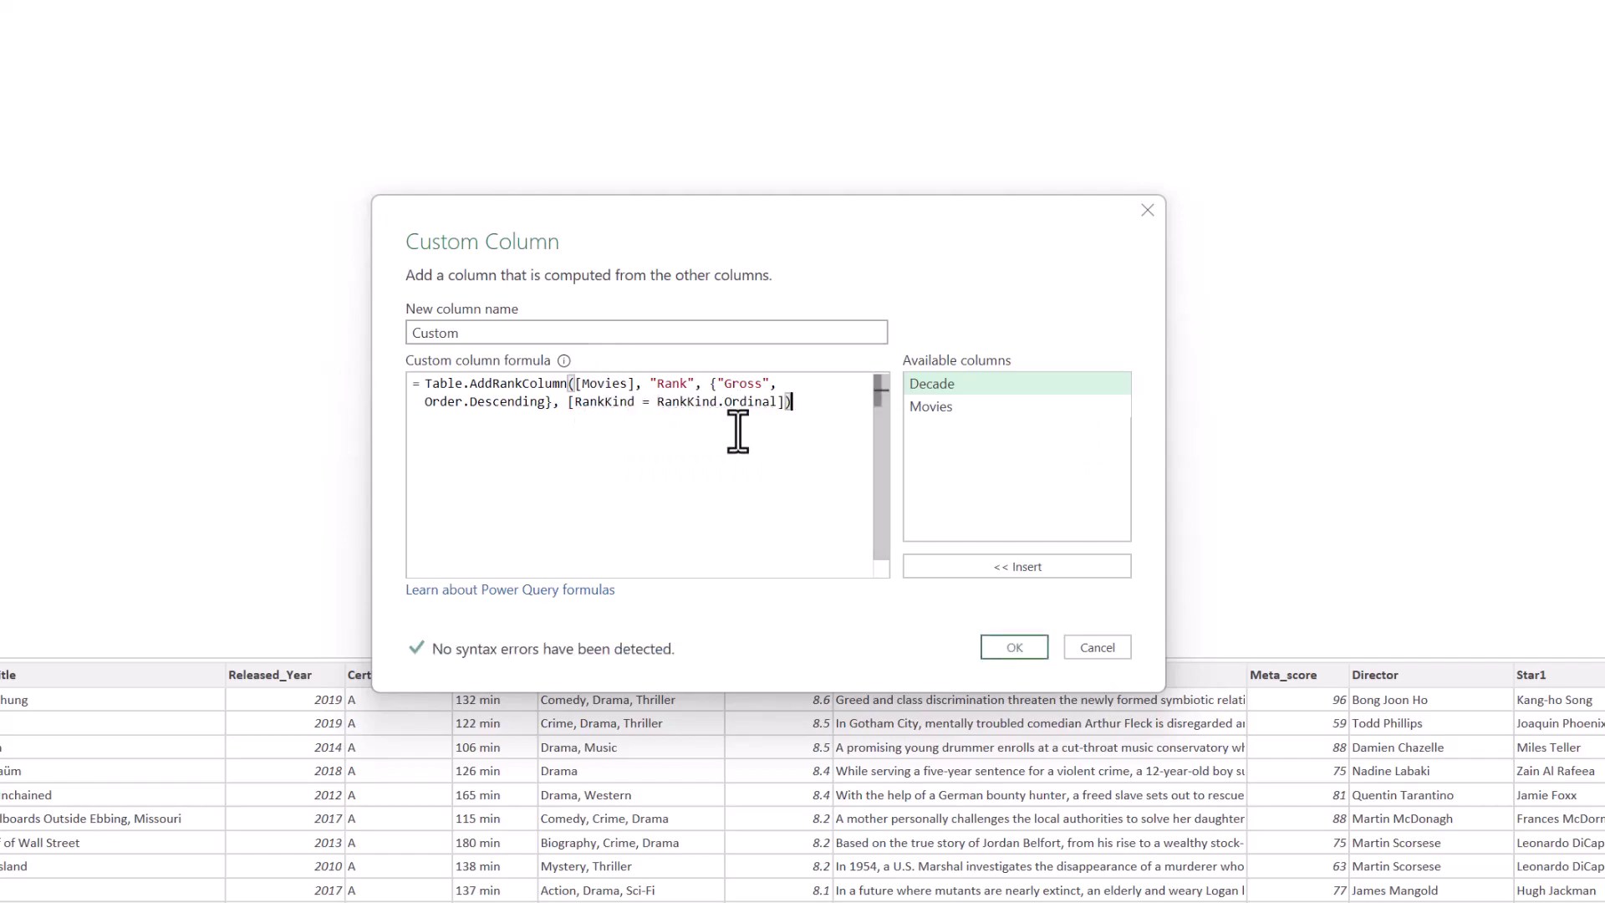
{"action": "key", "text": "shift+Tab"}
{"action": "key", "text": "BackSpace"}
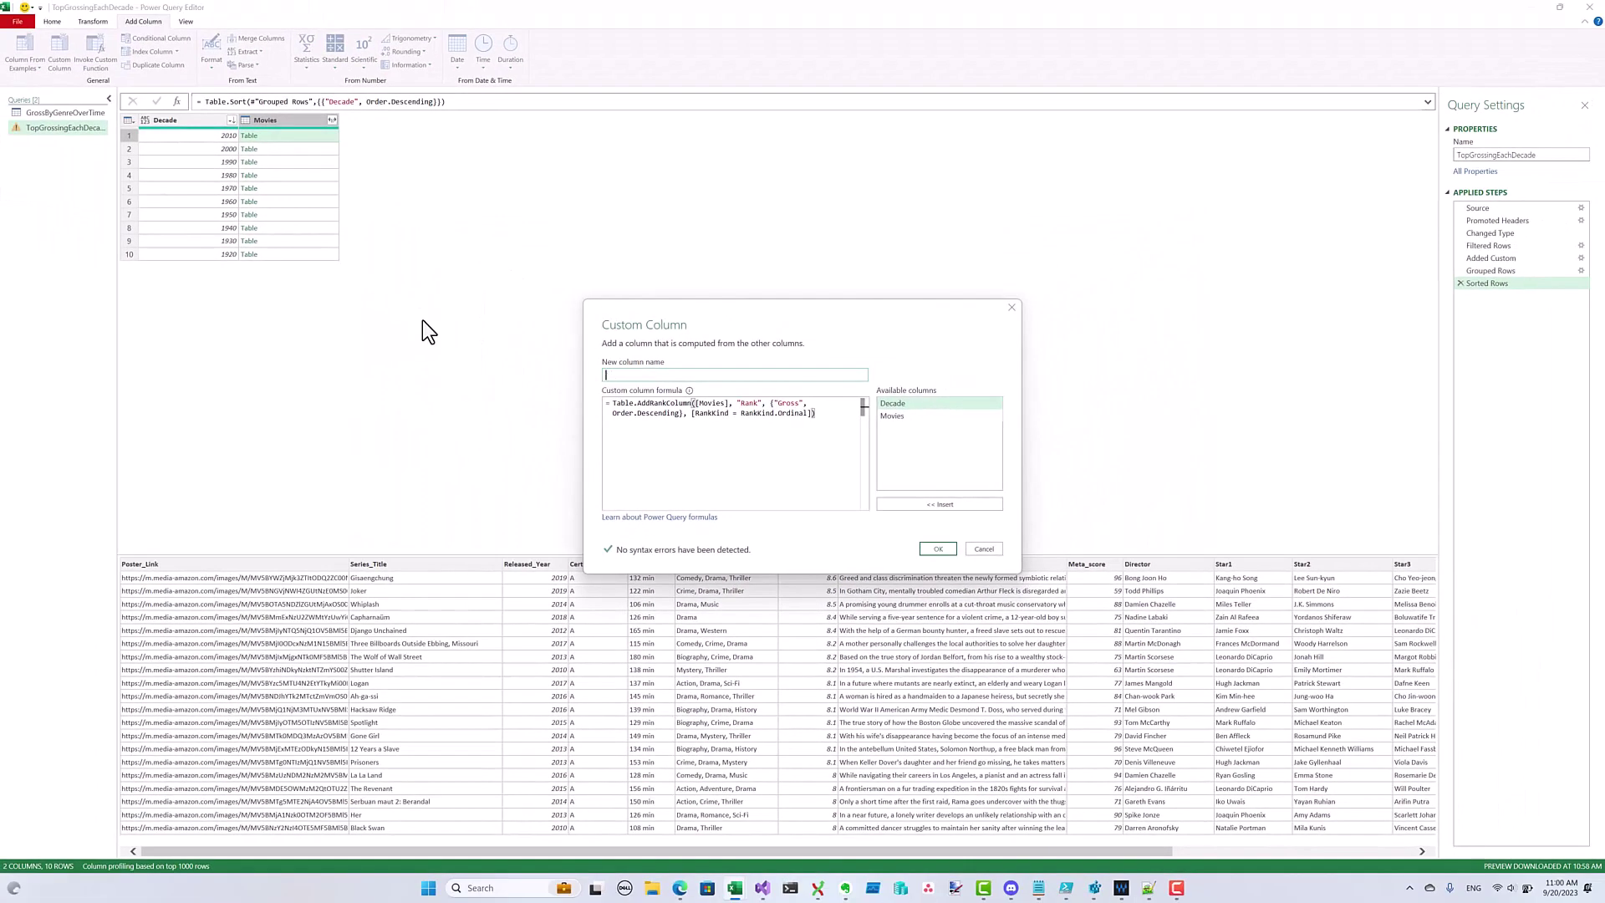
{"action": "type", "text": "MoviesRanked"}
{"action": "key", "text": "Return"}
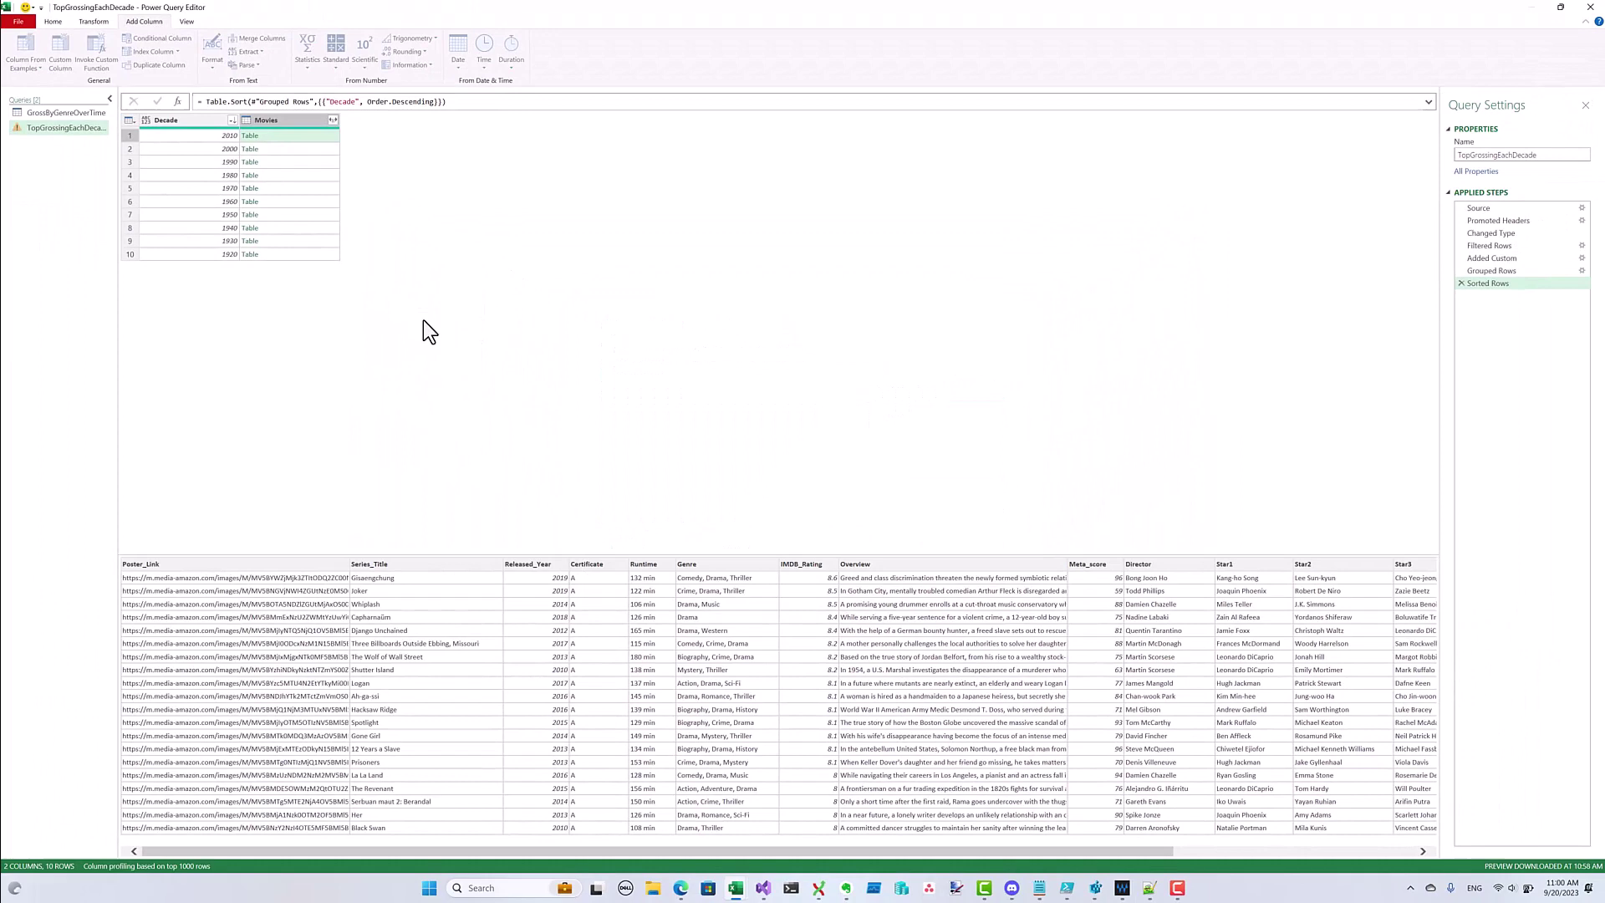
Expand MoviesRanked, excluding Poster_Link, Certificate, Overview and Star1–Star4
{"action": "left_click", "coordinate": [404, 136]}
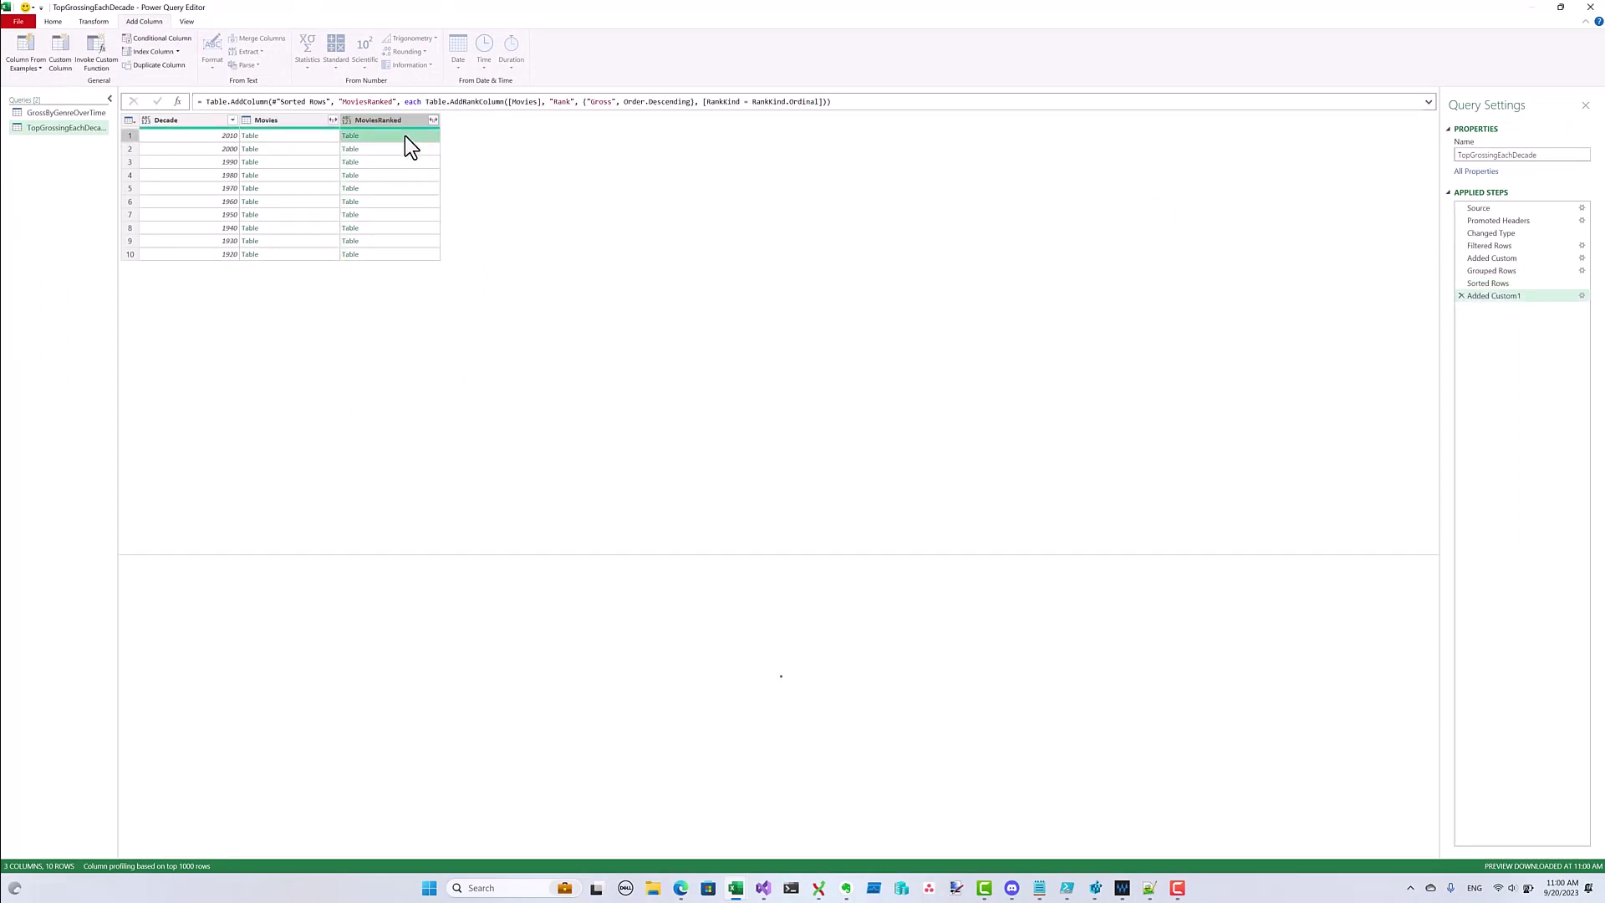
{"action": "left_click_drag", "start_coordinate": [721, 849], "coordinate": [959, 849]}
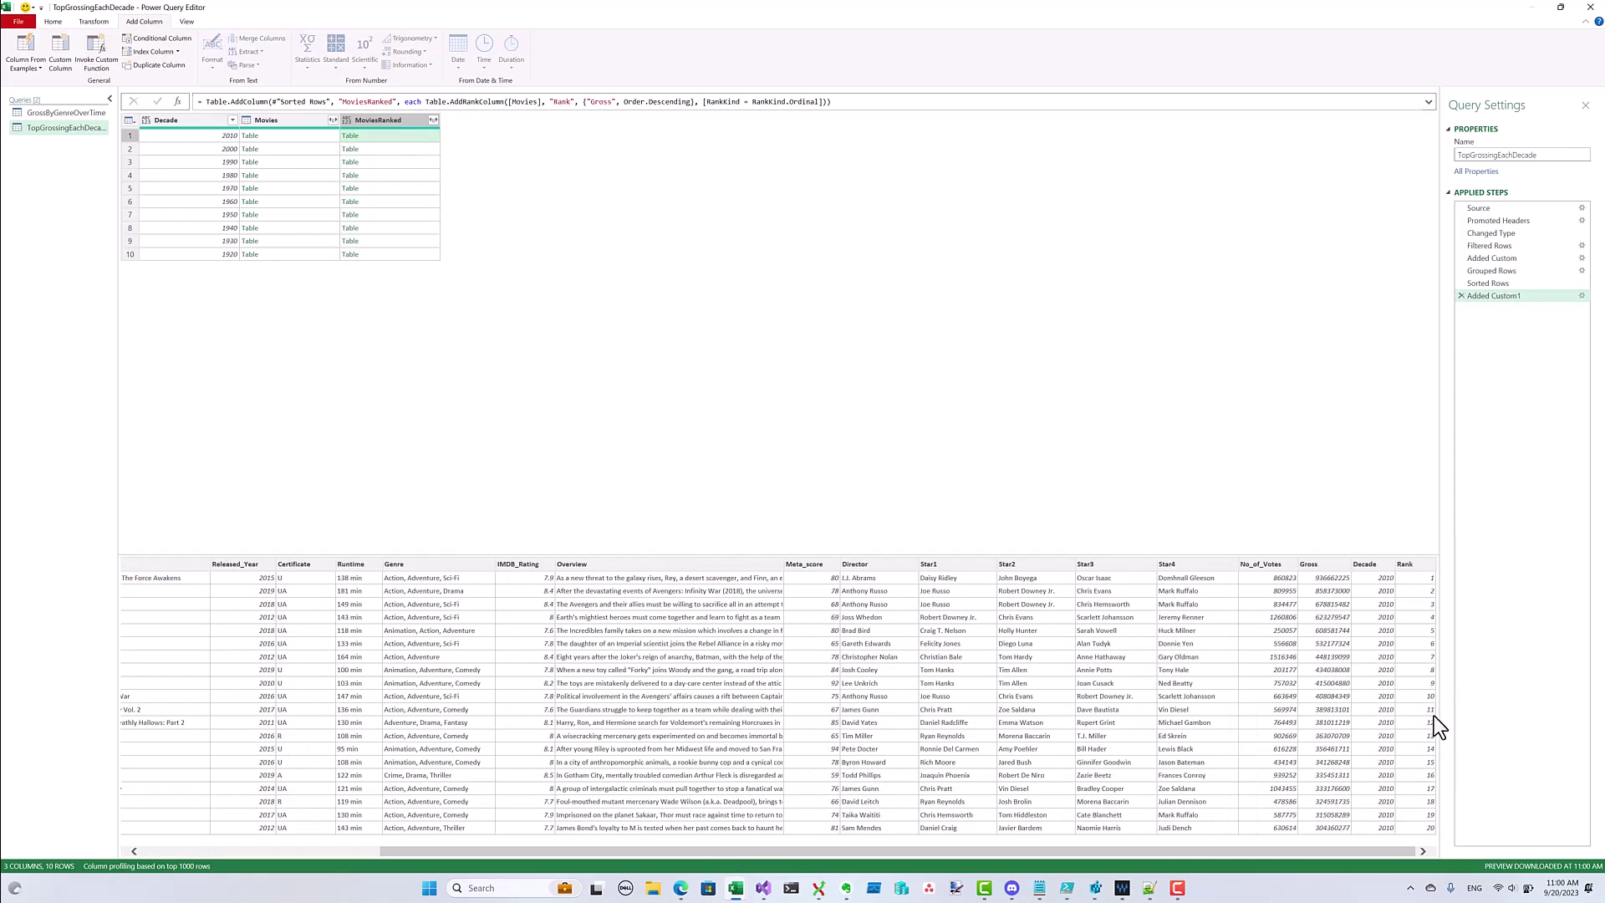
{"action": "left_click", "coordinate": [389, 148]}
{"action": "left_click", "coordinate": [432, 120]}
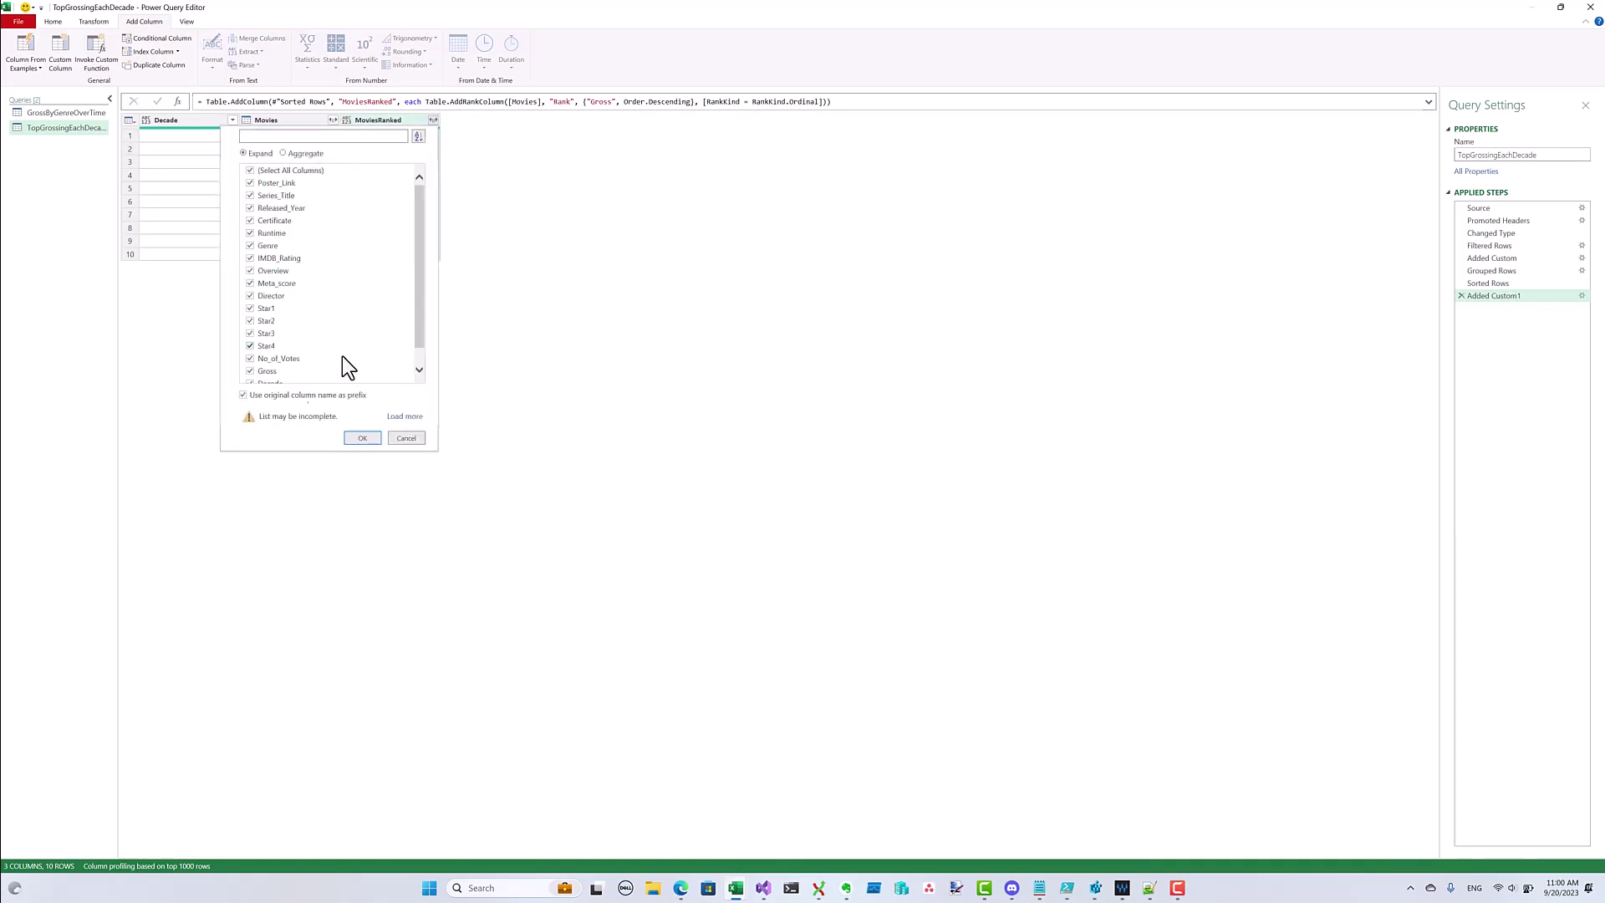
{"action": "left_click", "coordinate": [250, 183]}
{"action": "left_click", "coordinate": [250, 221]}
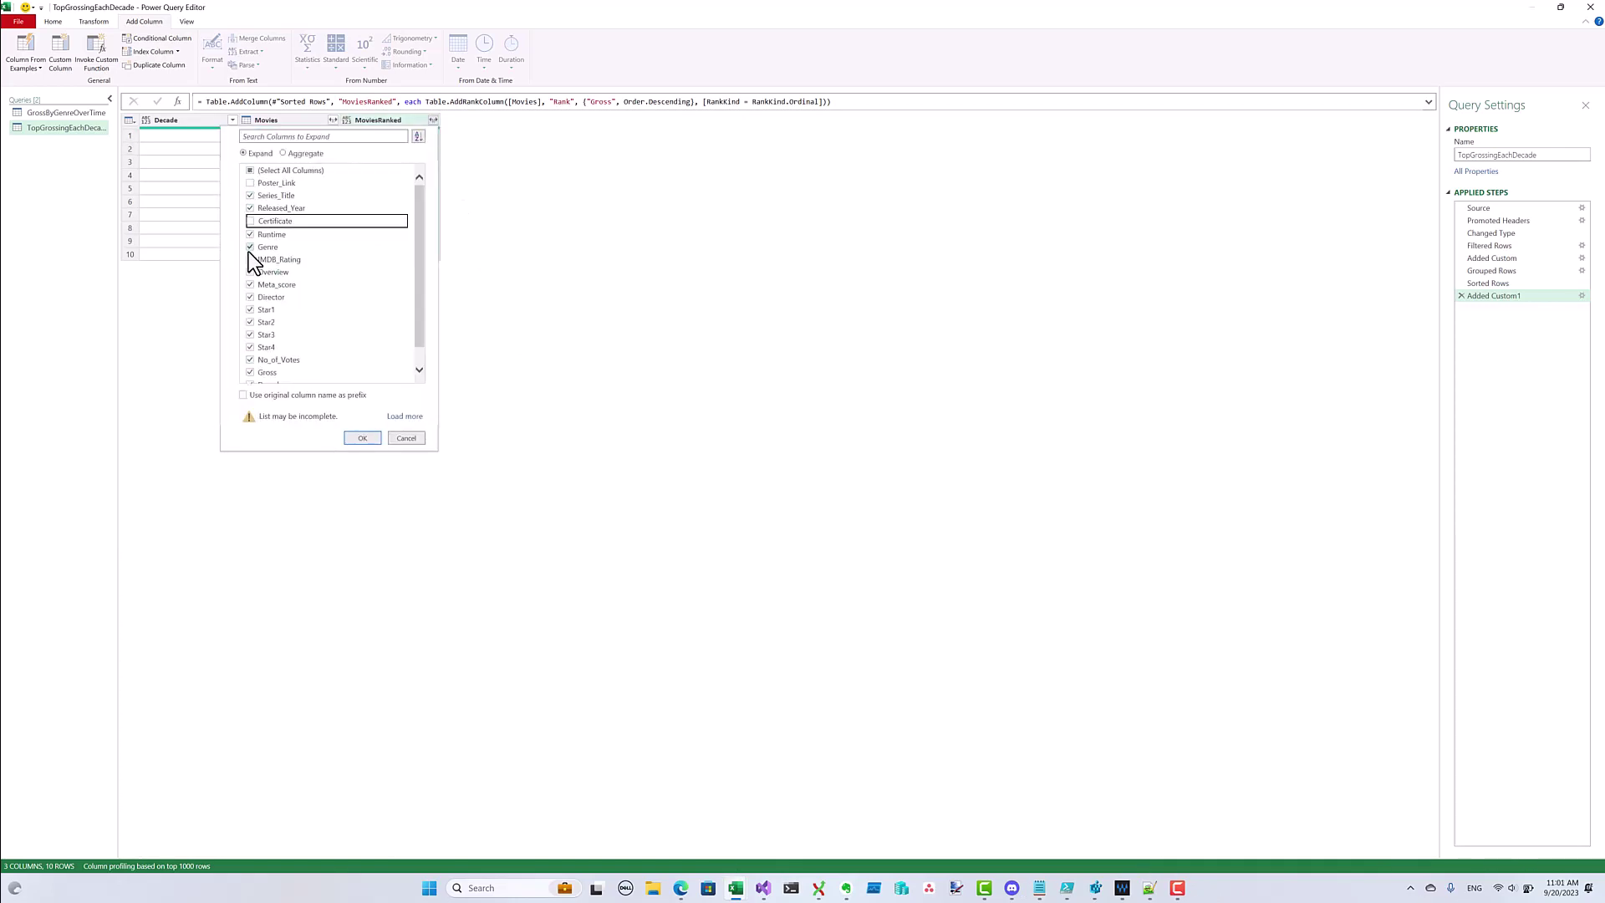
{"action": "left_click", "coordinate": [250, 310]}
{"action": "left_click", "coordinate": [250, 322]}
{"action": "left_click", "coordinate": [250, 334]}
{"action": "left_click", "coordinate": [250, 347]}
{"action": "left_click", "coordinate": [250, 271]}
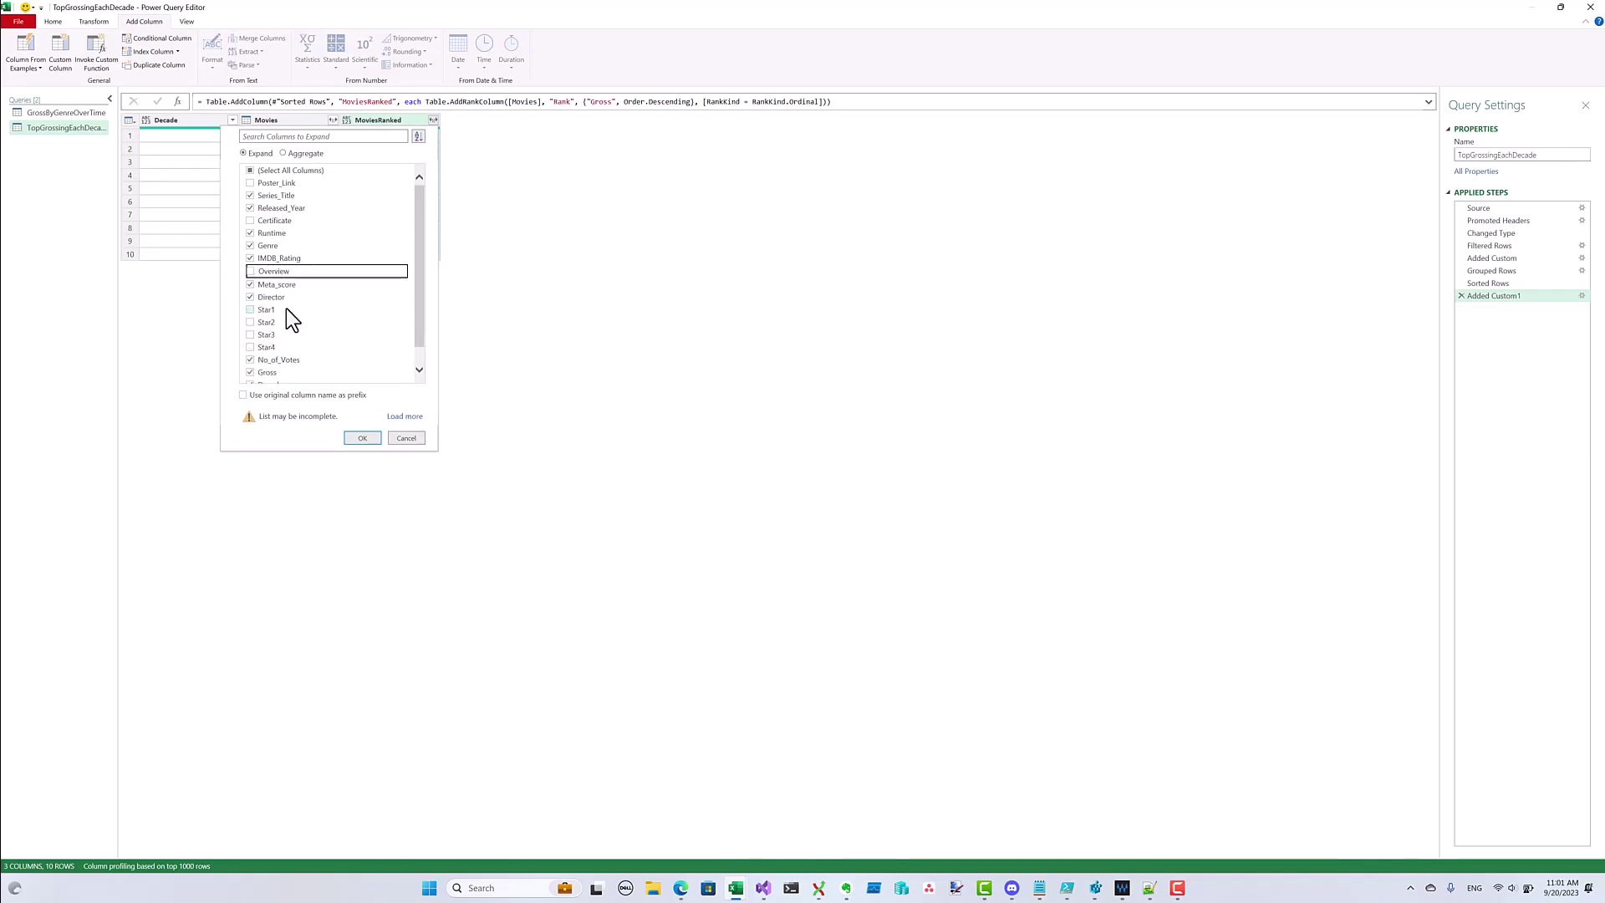
{"action": "scroll", "coordinate": [286, 309], "scroll_direction": "down", "scroll_amount": 1}
{"action": "left_click", "coordinate": [363, 438]}
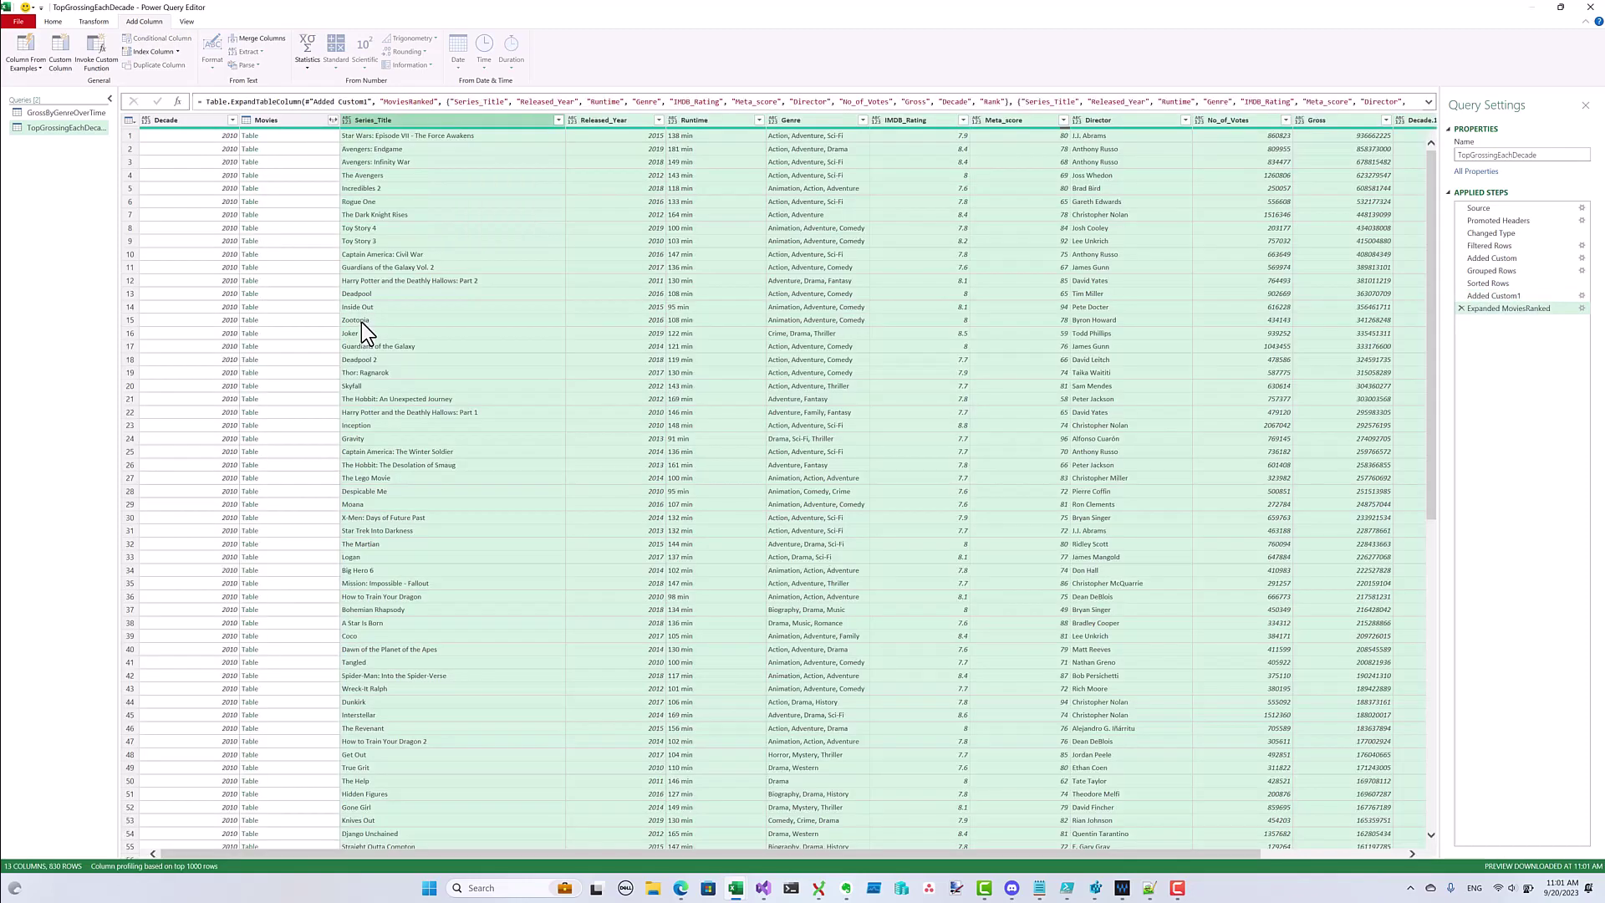
Remove the Movies column and filter Rank to keep only rank 1
{"action": "right_click", "coordinate": [285, 121]}
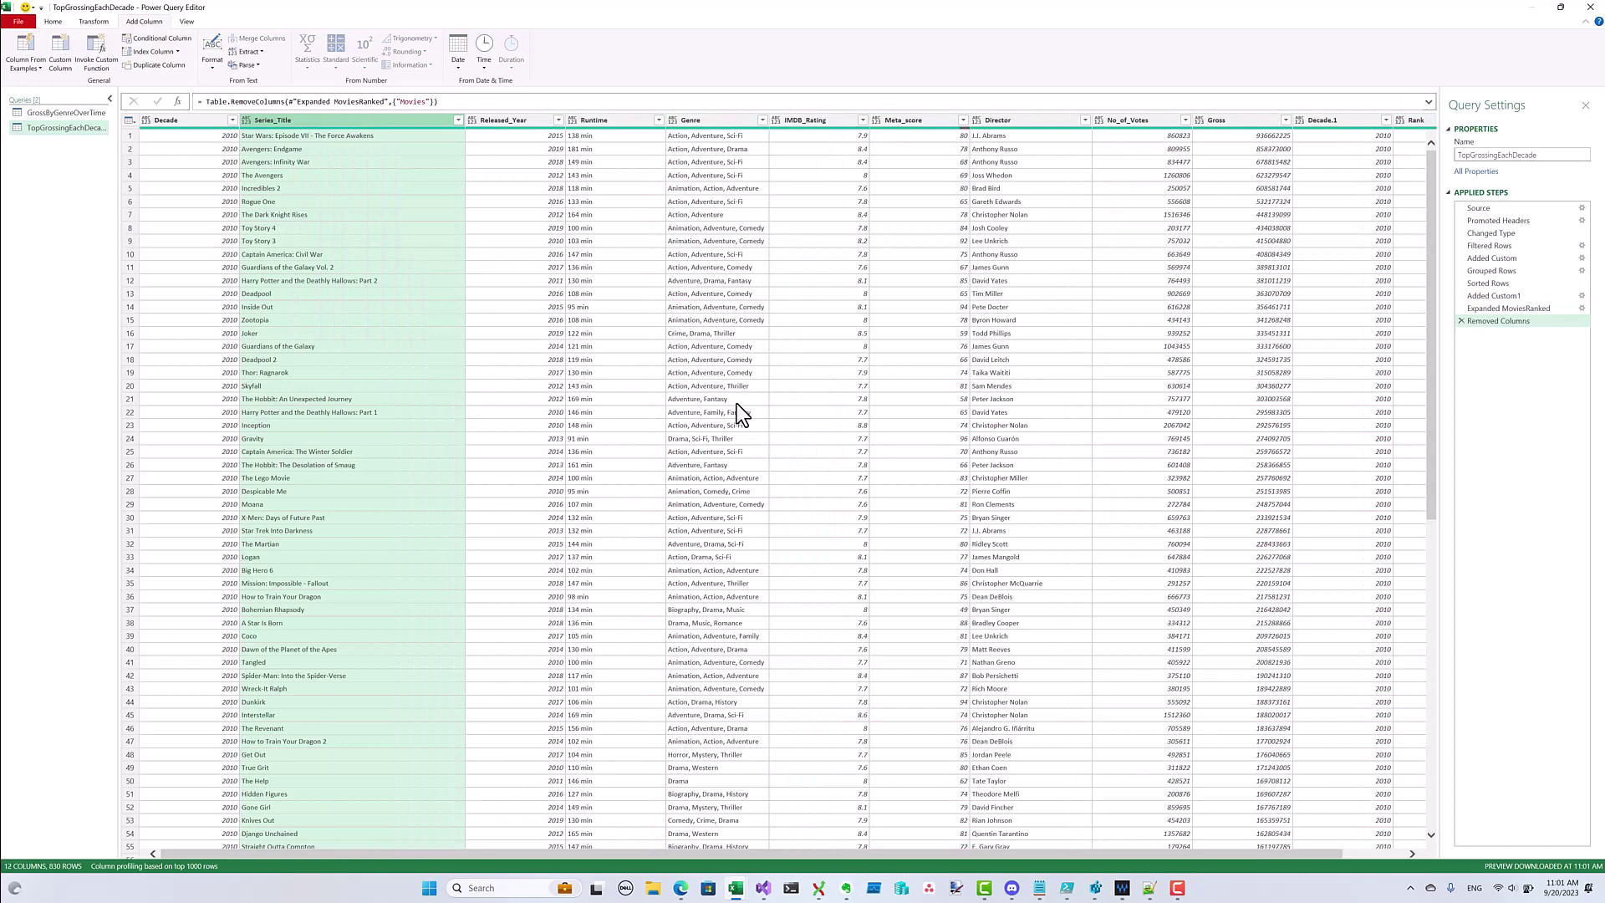
{"action": "left_click", "coordinate": [735, 404]}
{"action": "left_click", "coordinate": [307, 134]}
{"action": "key", "text": "Right"}
{"action": "key", "text": "End"}
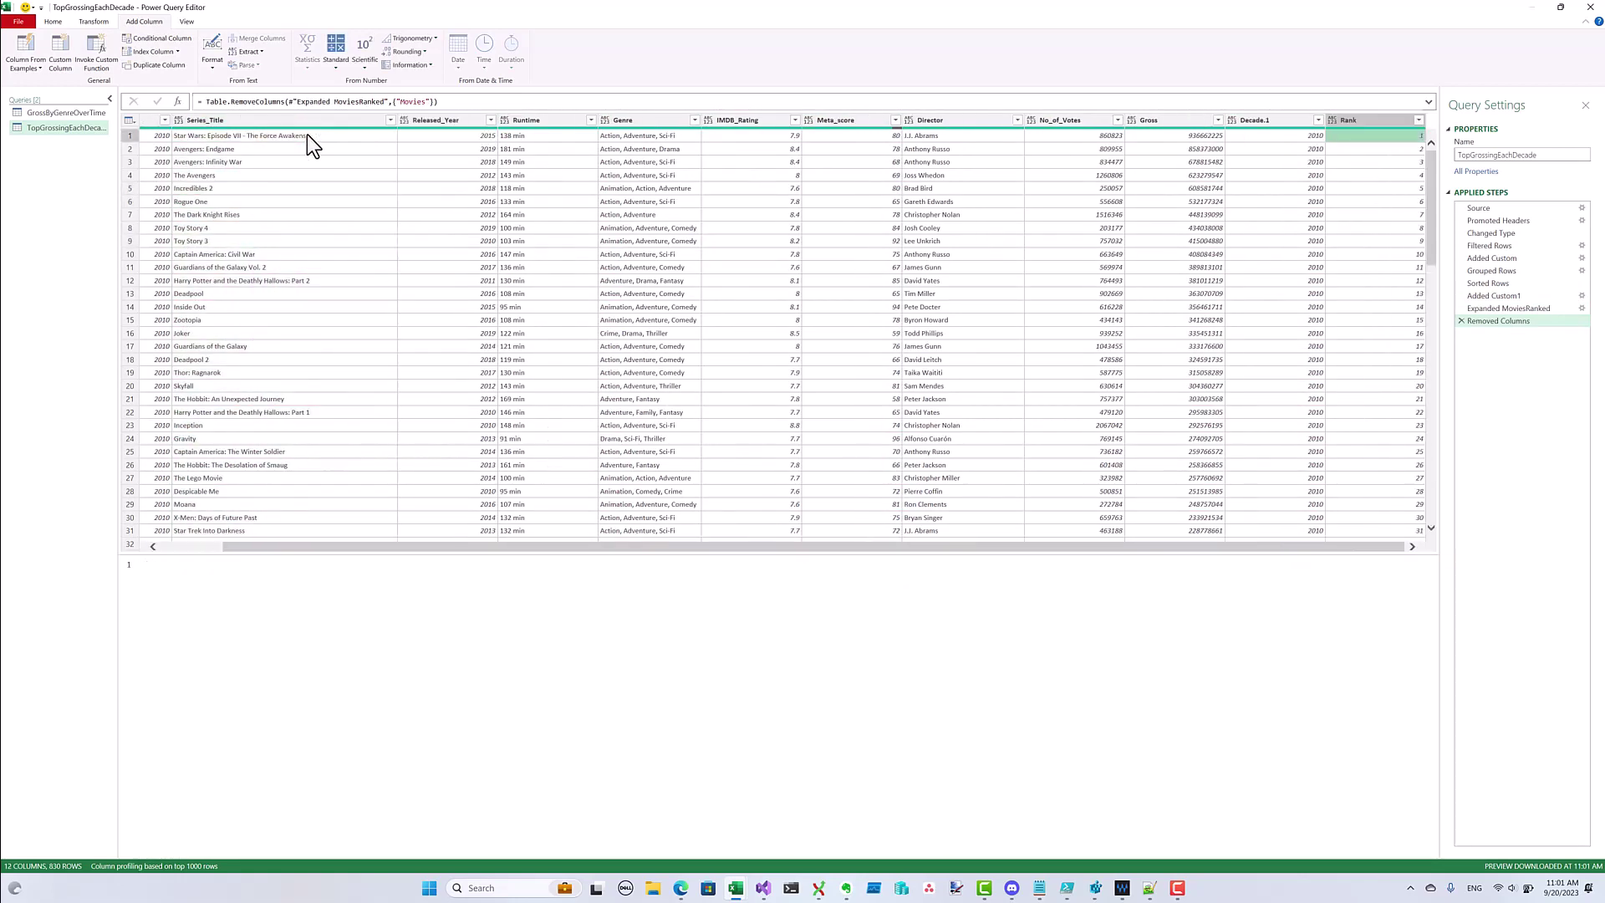
{"action": "left_click", "coordinate": [1418, 120]}
{"action": "left_click", "coordinate": [1300, 219]}
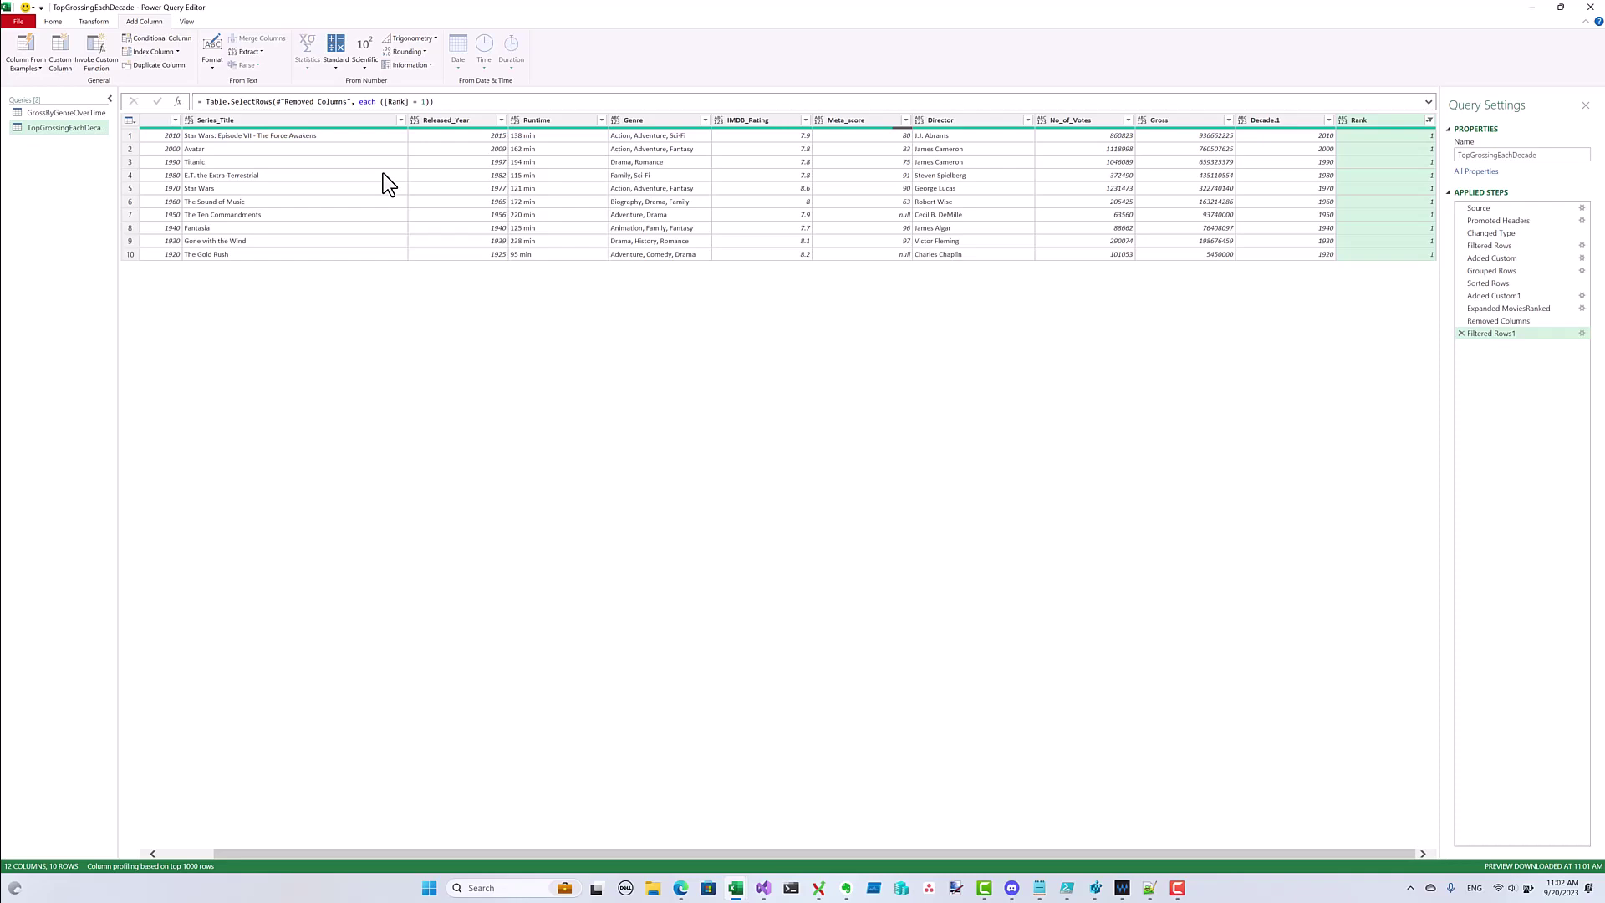
Remove the Rank and Decade.1 columns
{"action": "right_click", "coordinate": [1384, 119]}
{"action": "left_click", "coordinate": [1392, 146]}
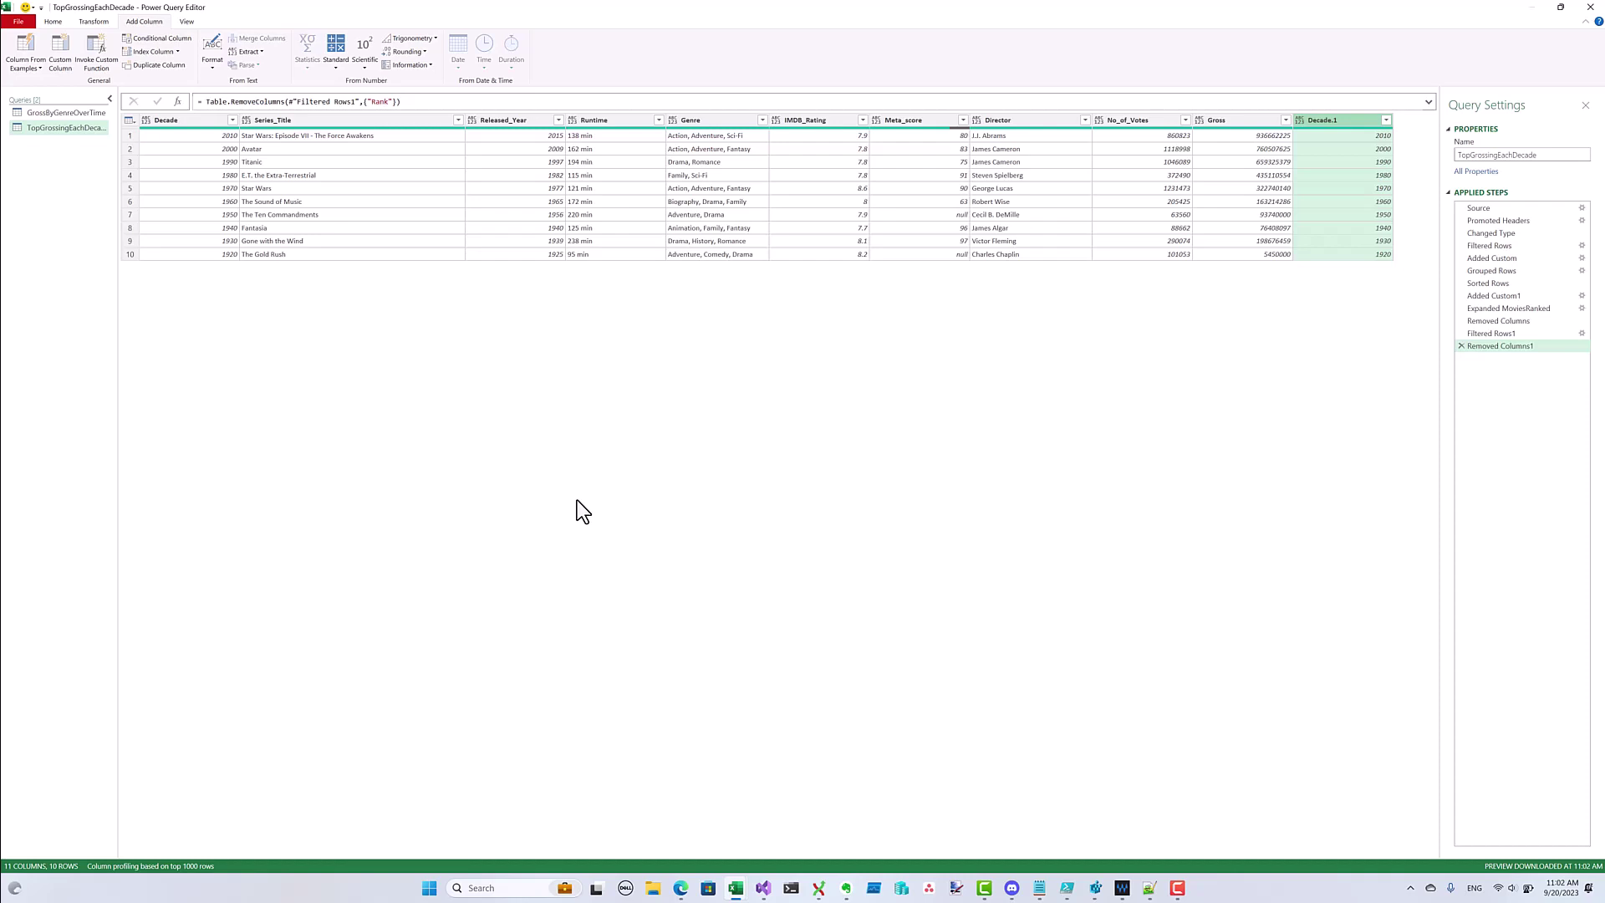
{"action": "key", "text": "Delete"}
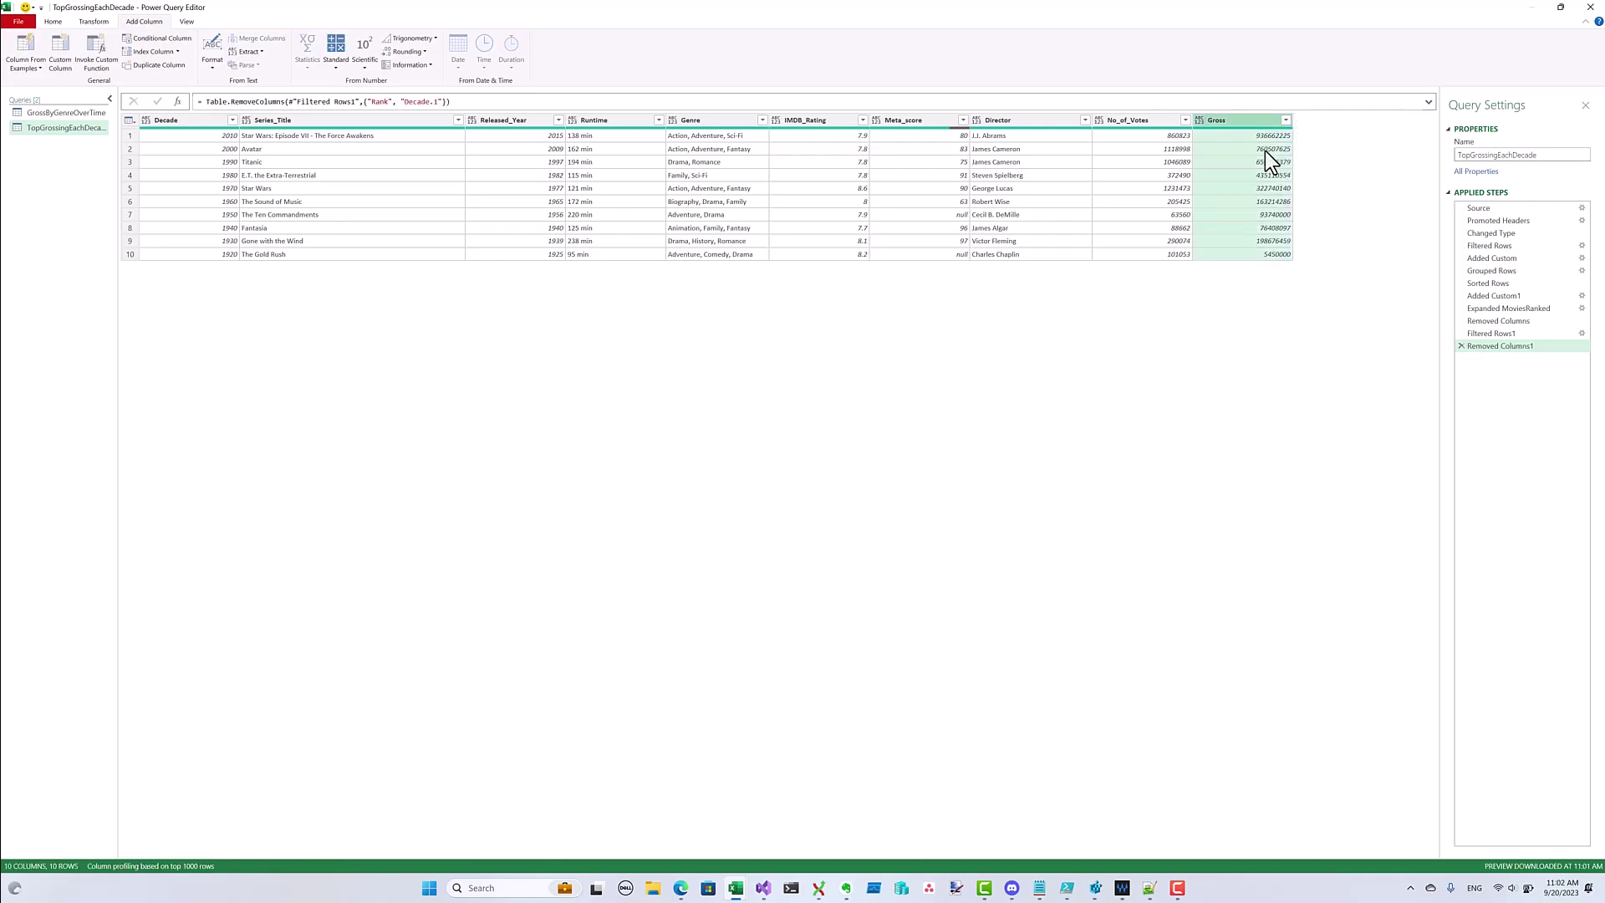
{"action": "left_click", "coordinate": [1266, 151]}
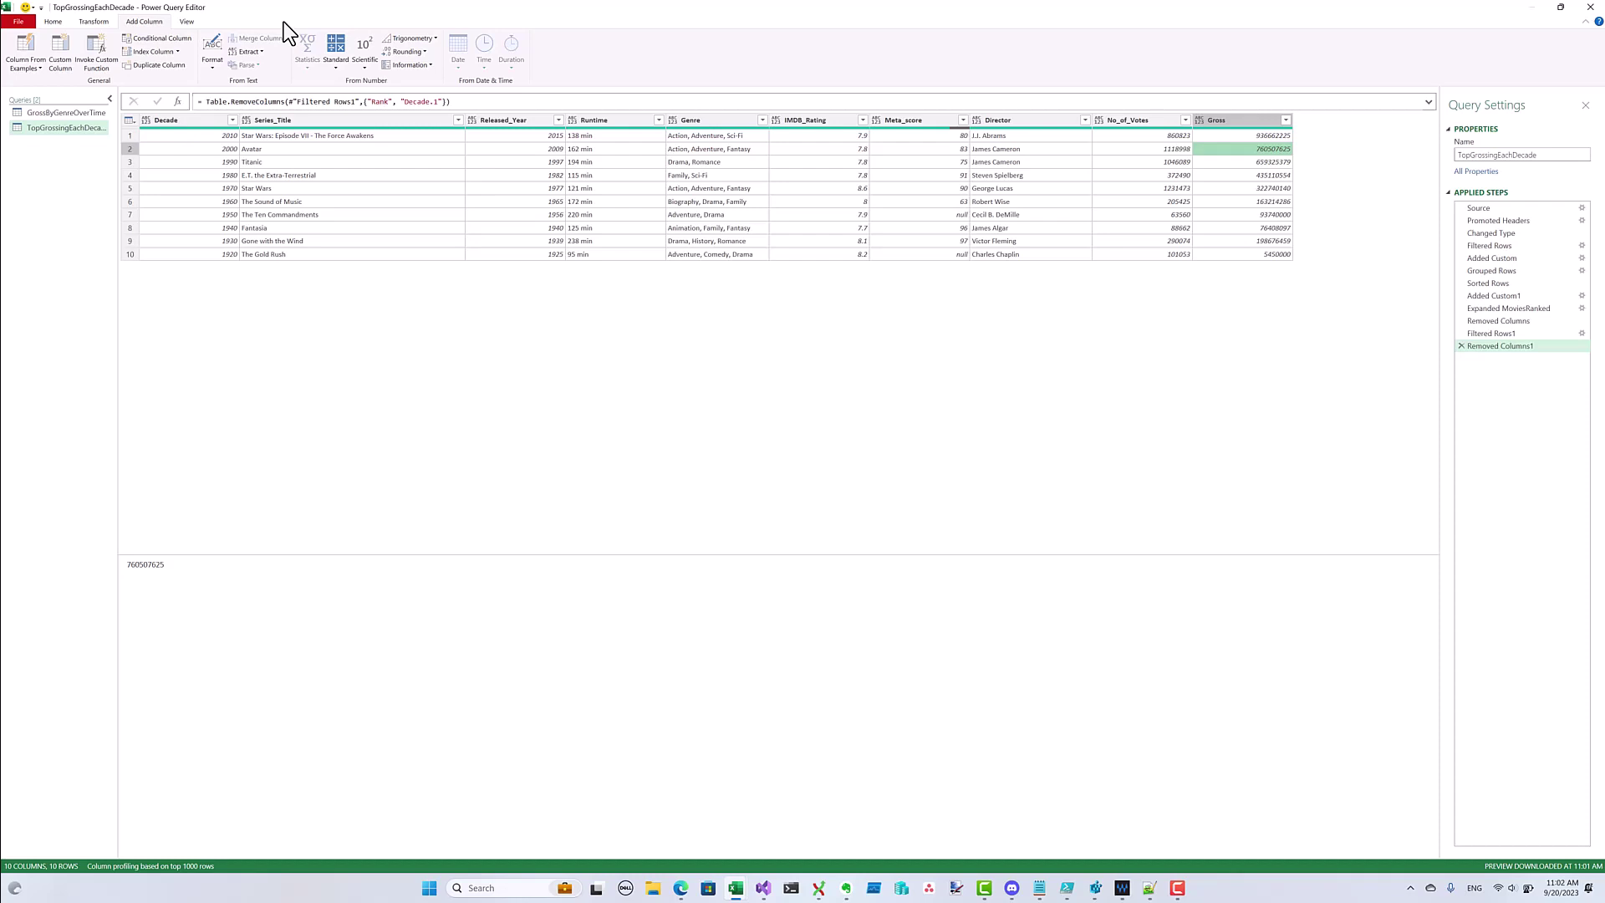
Rename Decade to _name and Close & Load the query into Excel
{"action": "double_click", "coordinate": [178, 122]}
{"action": "type", "text": "_name"}
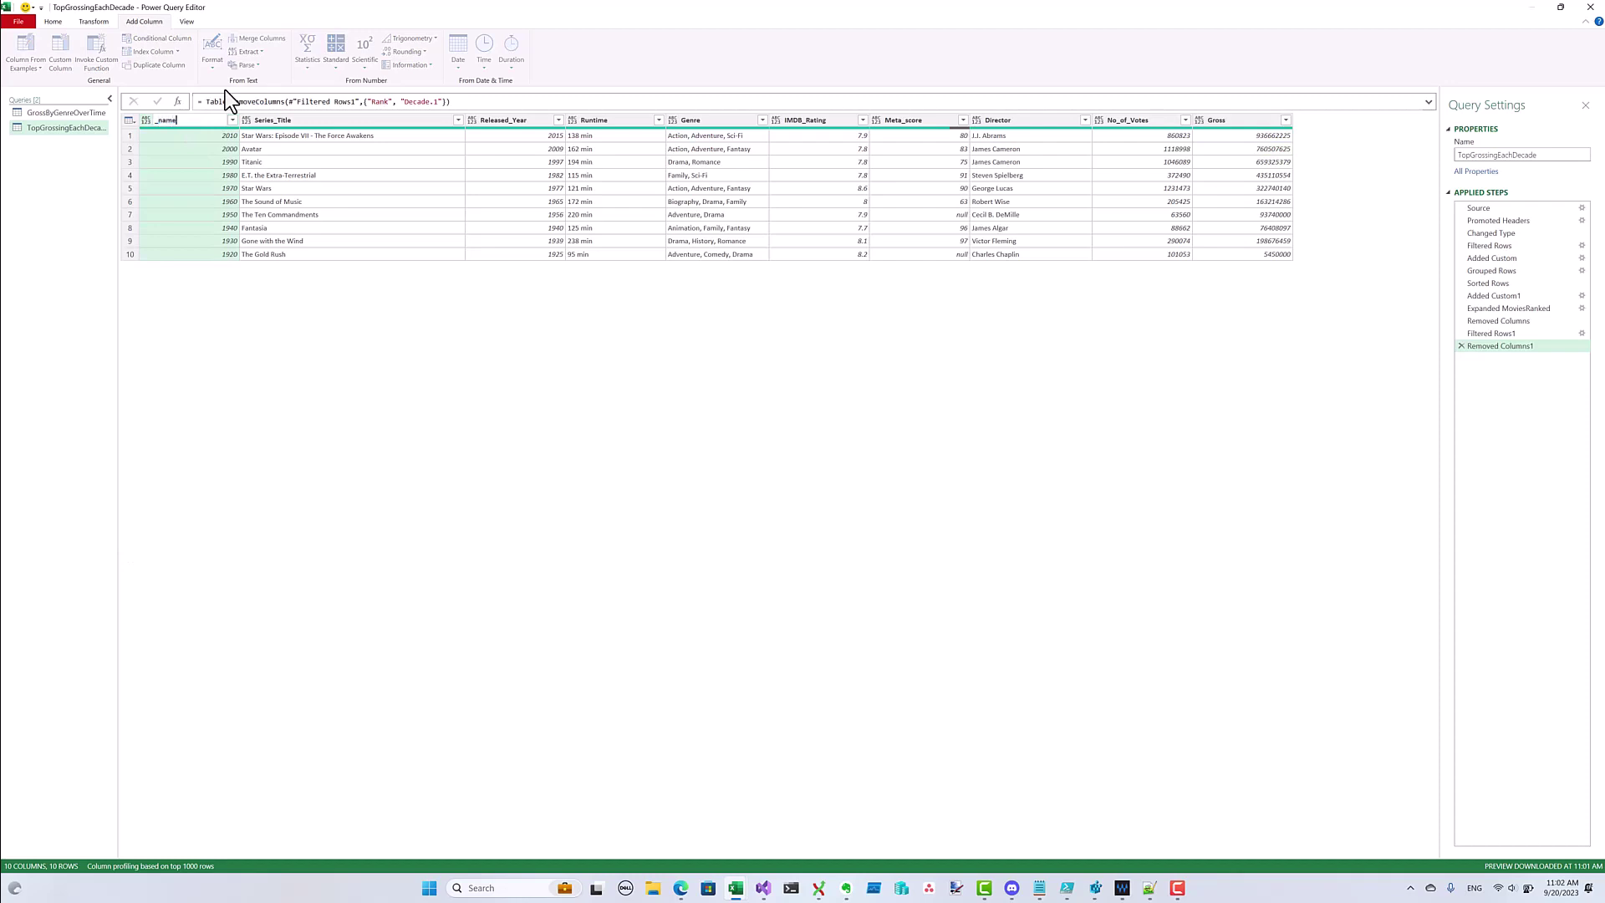
{"action": "key", "text": "Return"}
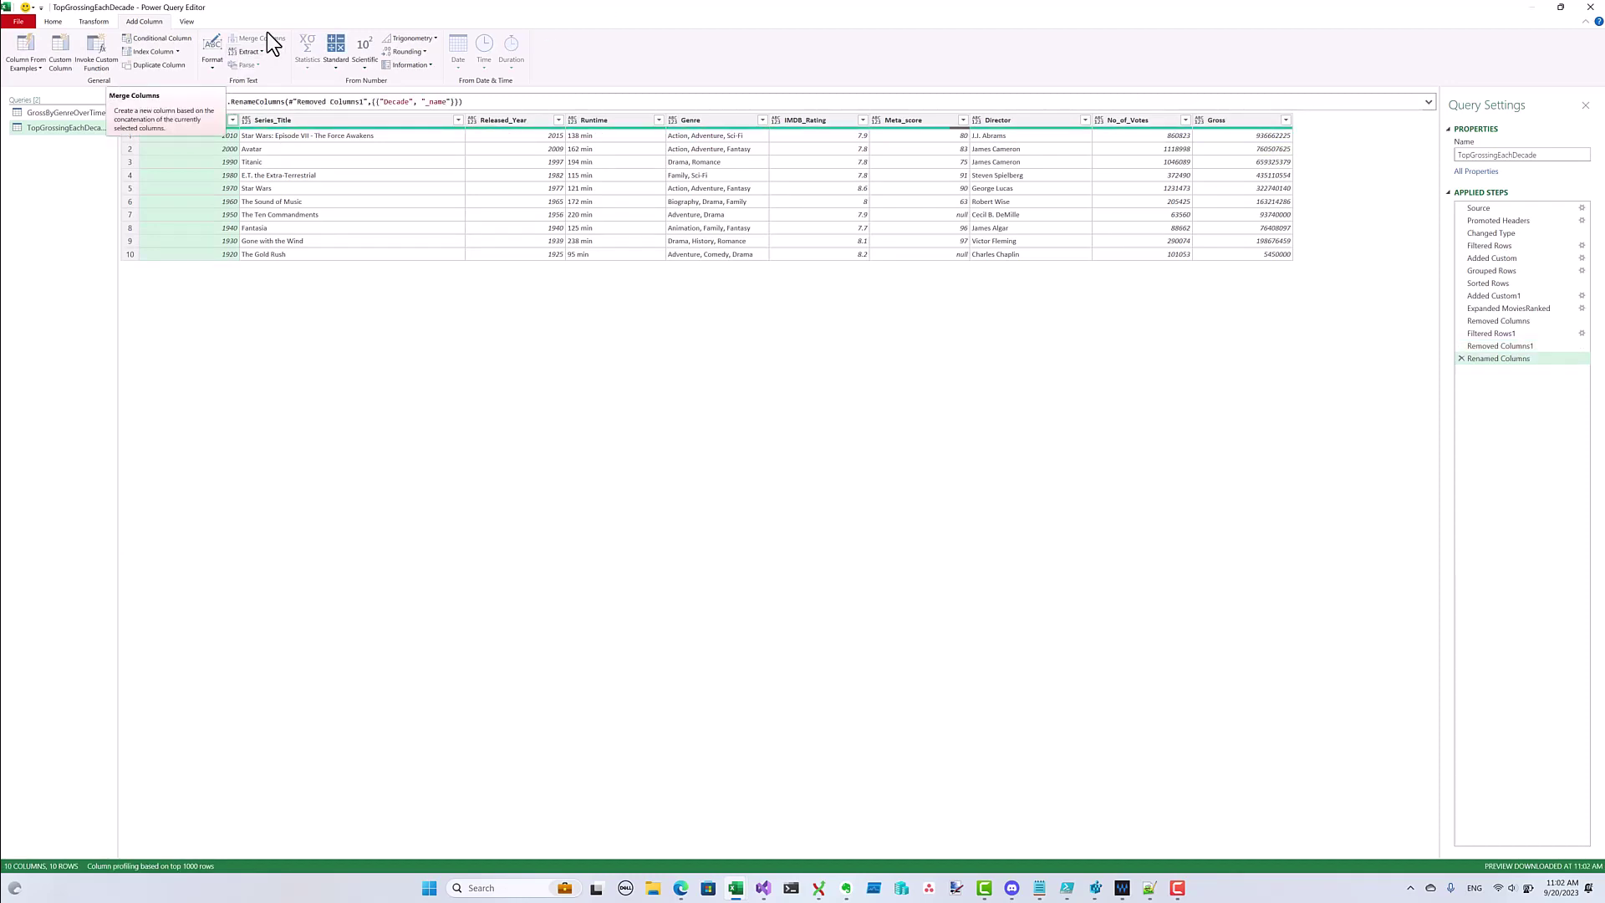
{"action": "left_click", "coordinate": [57, 21]}
{"action": "left_click", "coordinate": [25, 67]}
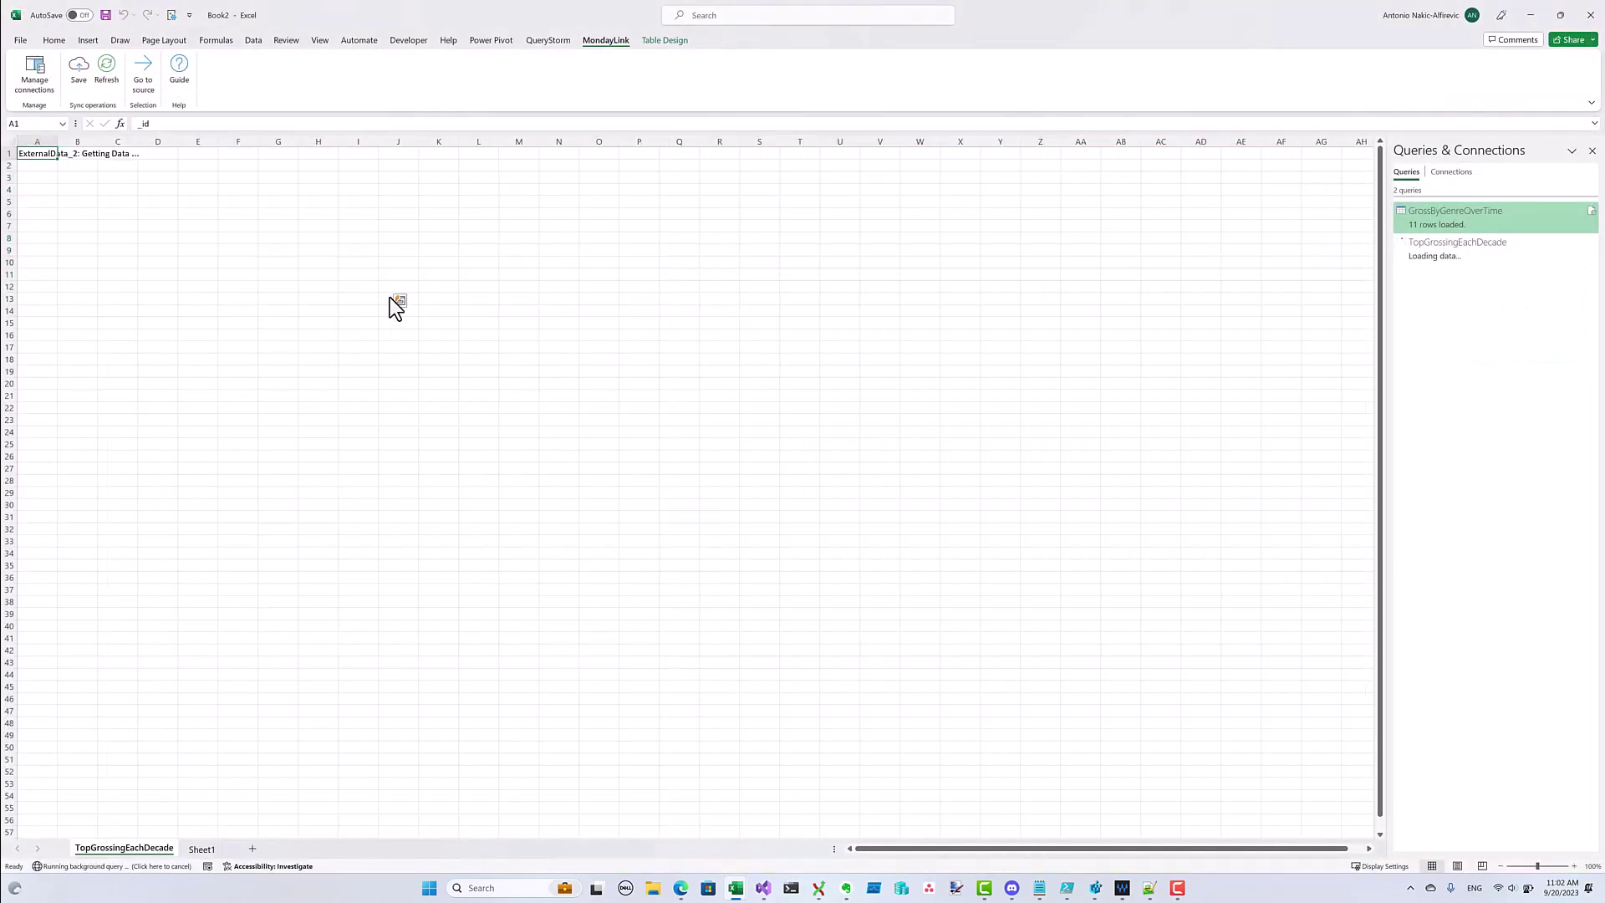
Use MondayLink's Push table to create a board from the table in workspace IMDB_Demo_2
{"action": "left_click", "coordinate": [606, 40]}
{"action": "left_click", "coordinate": [153, 86]}
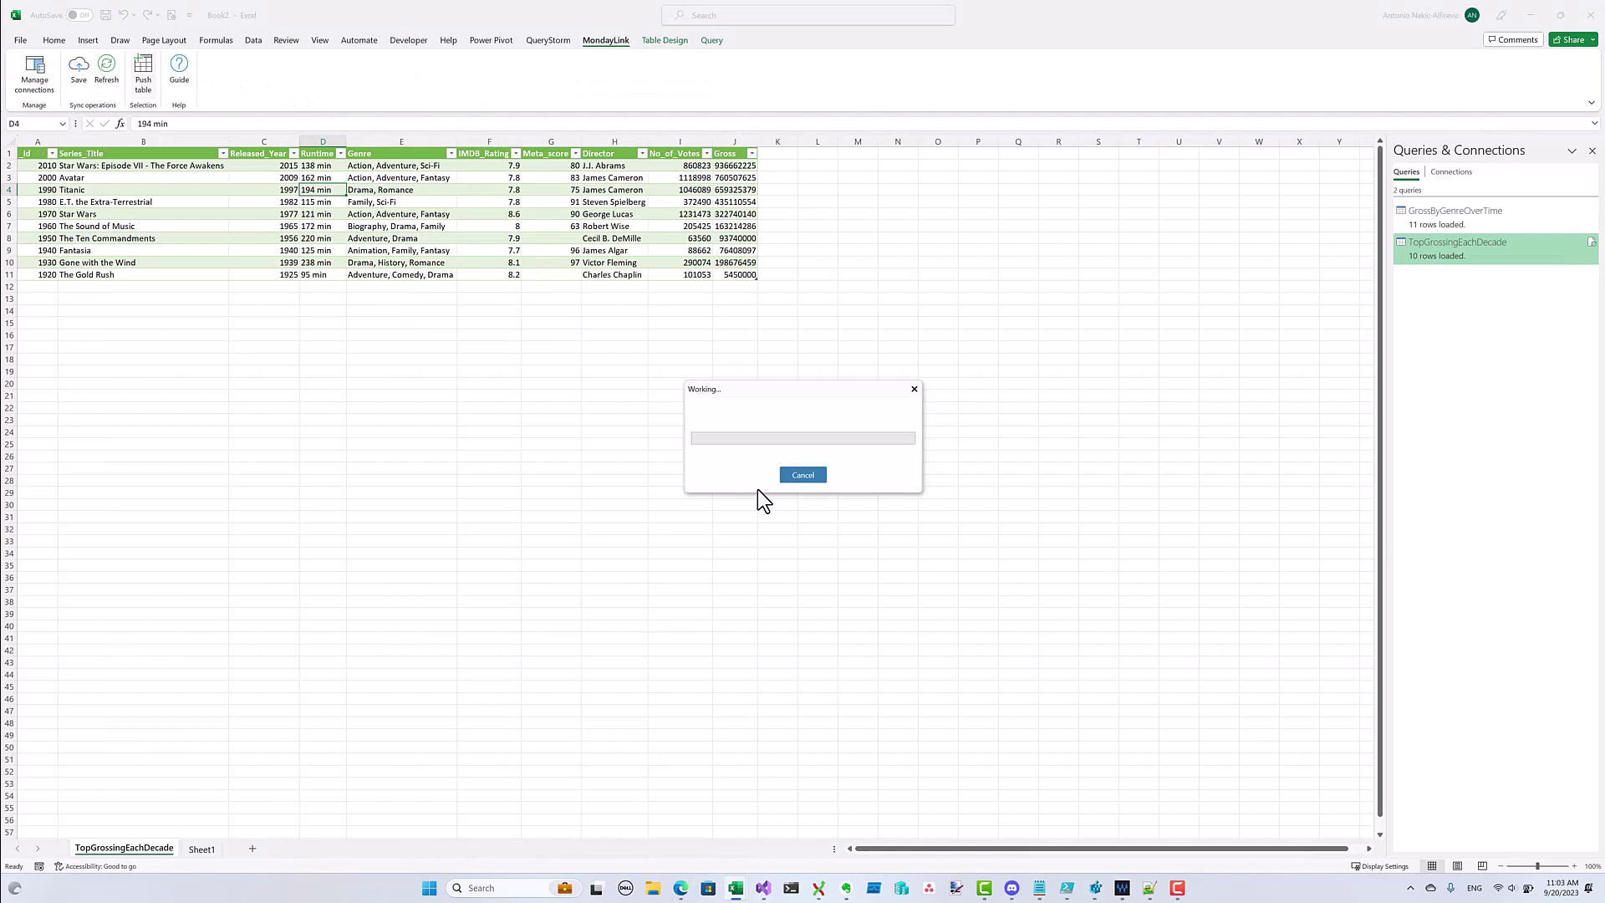
{"action": "left_click", "coordinate": [694, 368]}
{"action": "left_click", "coordinate": [680, 398]}
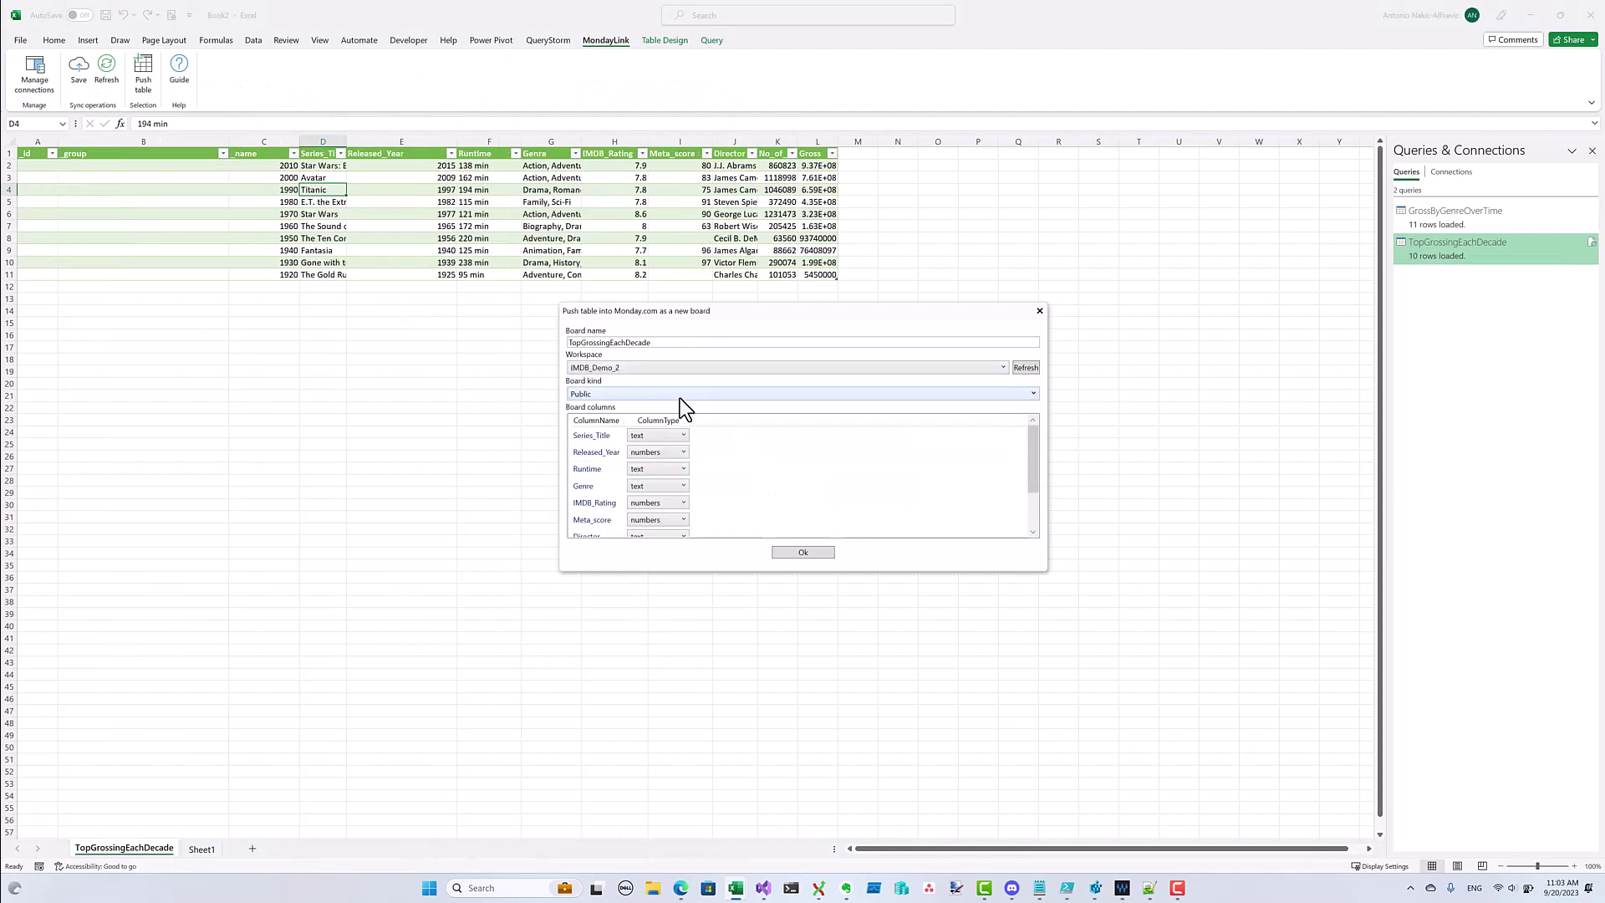
{"action": "left_click", "coordinate": [826, 555]}
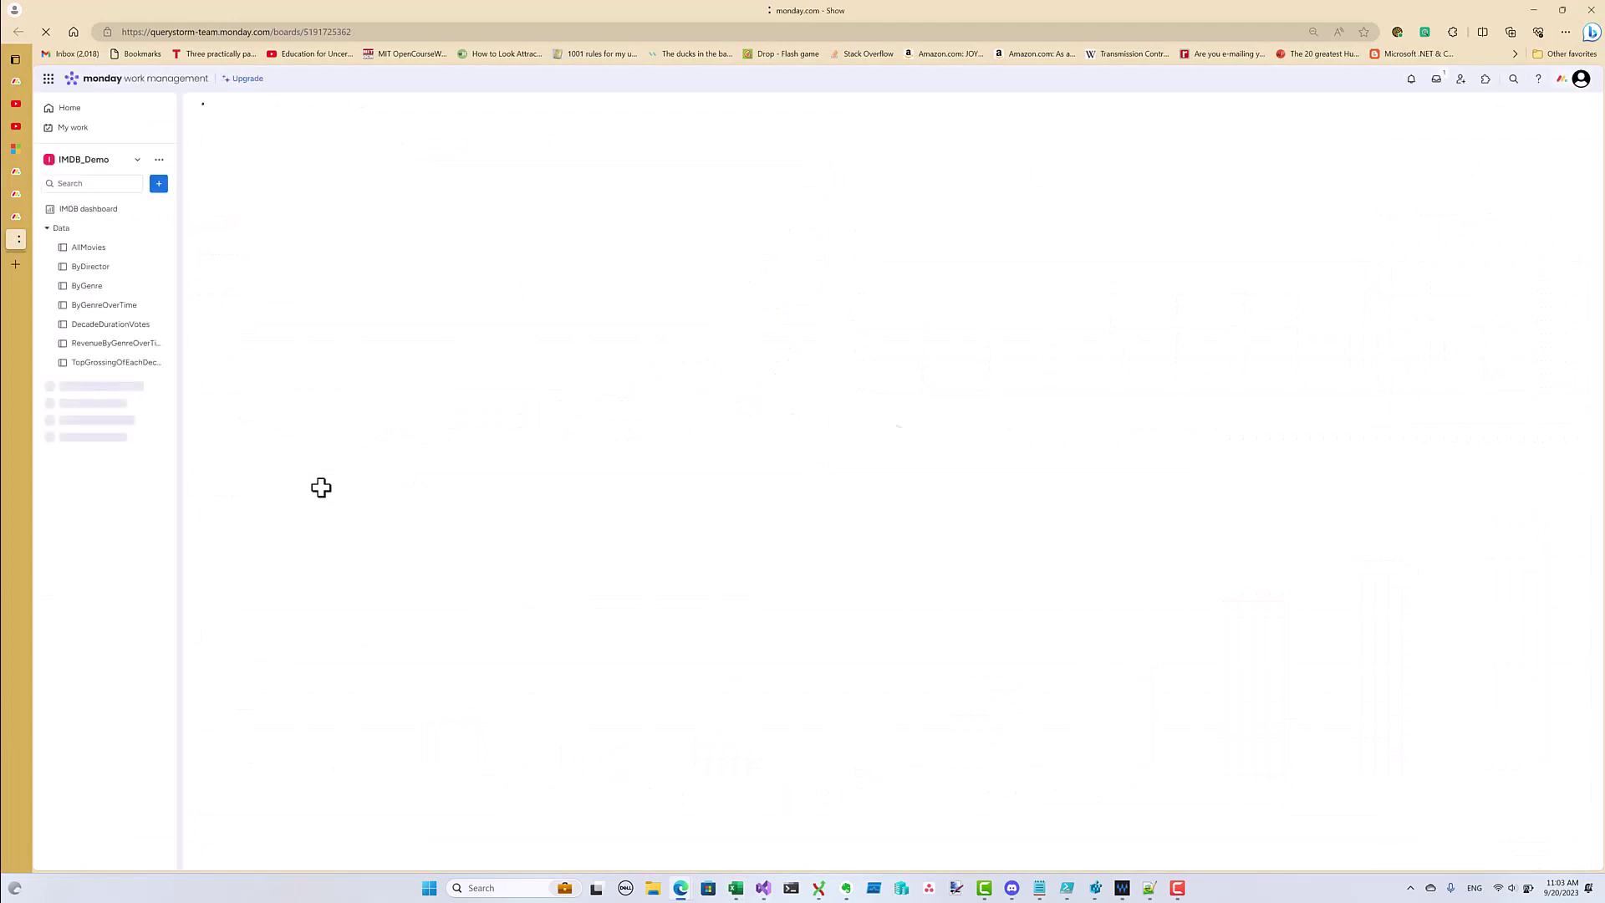
Create a new dashboard named 'Movies dashboard' in the workspace
{"action": "left_click", "coordinate": [275, 140]}
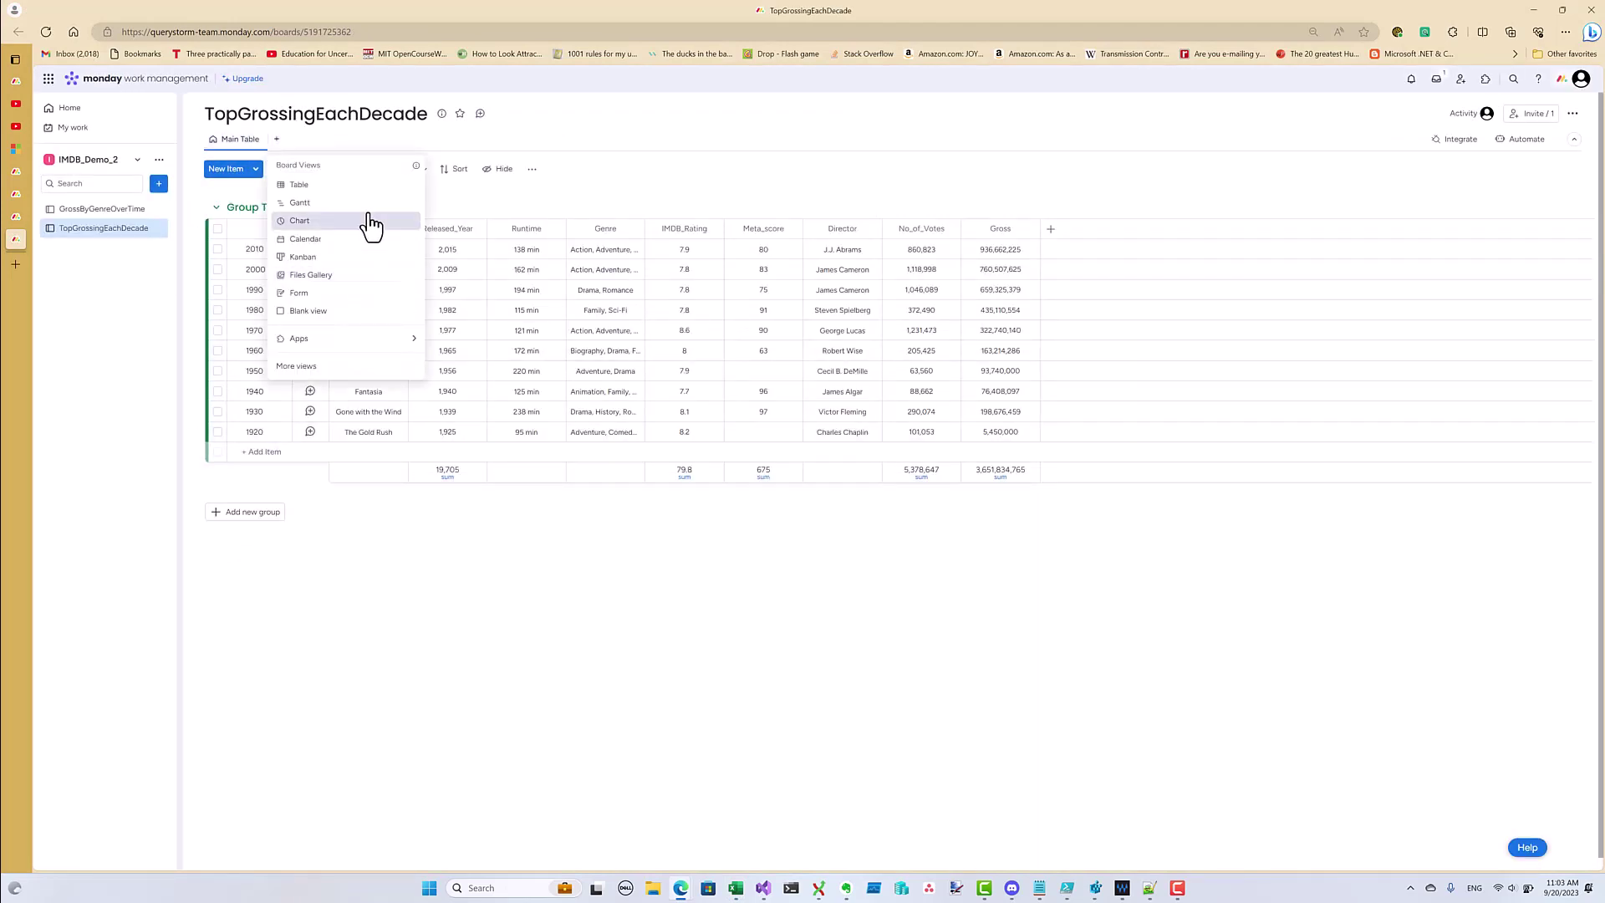
{"action": "left_click", "coordinate": [87, 289]}
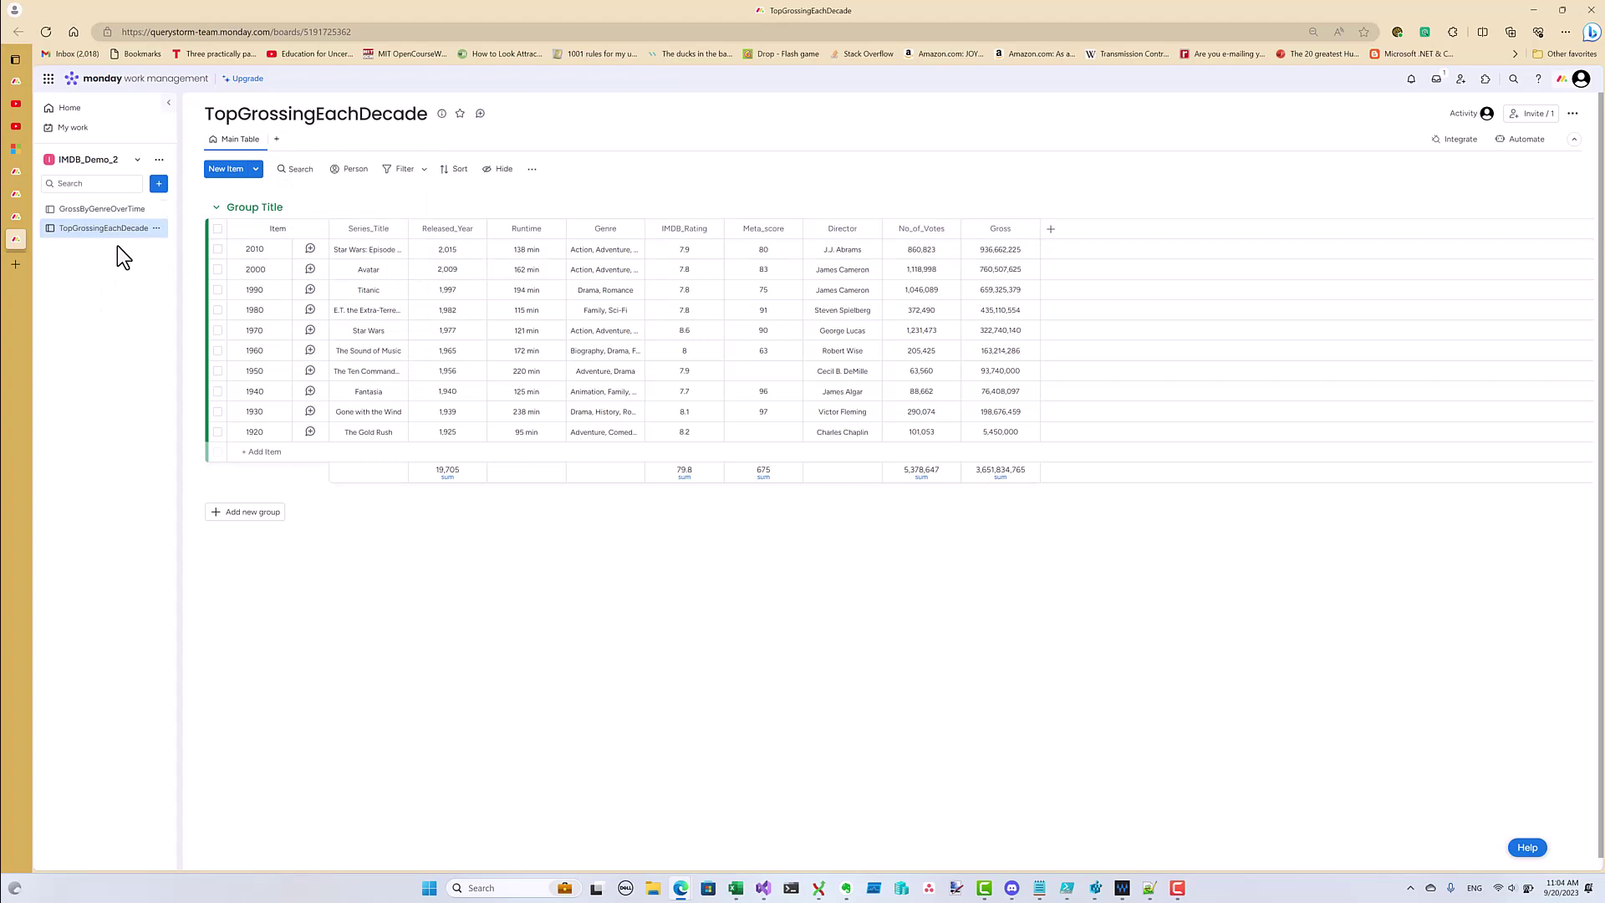
{"action": "left_click", "coordinate": [159, 183]}
{"action": "left_click", "coordinate": [243, 234]}
{"action": "type", "text": "Mov"}
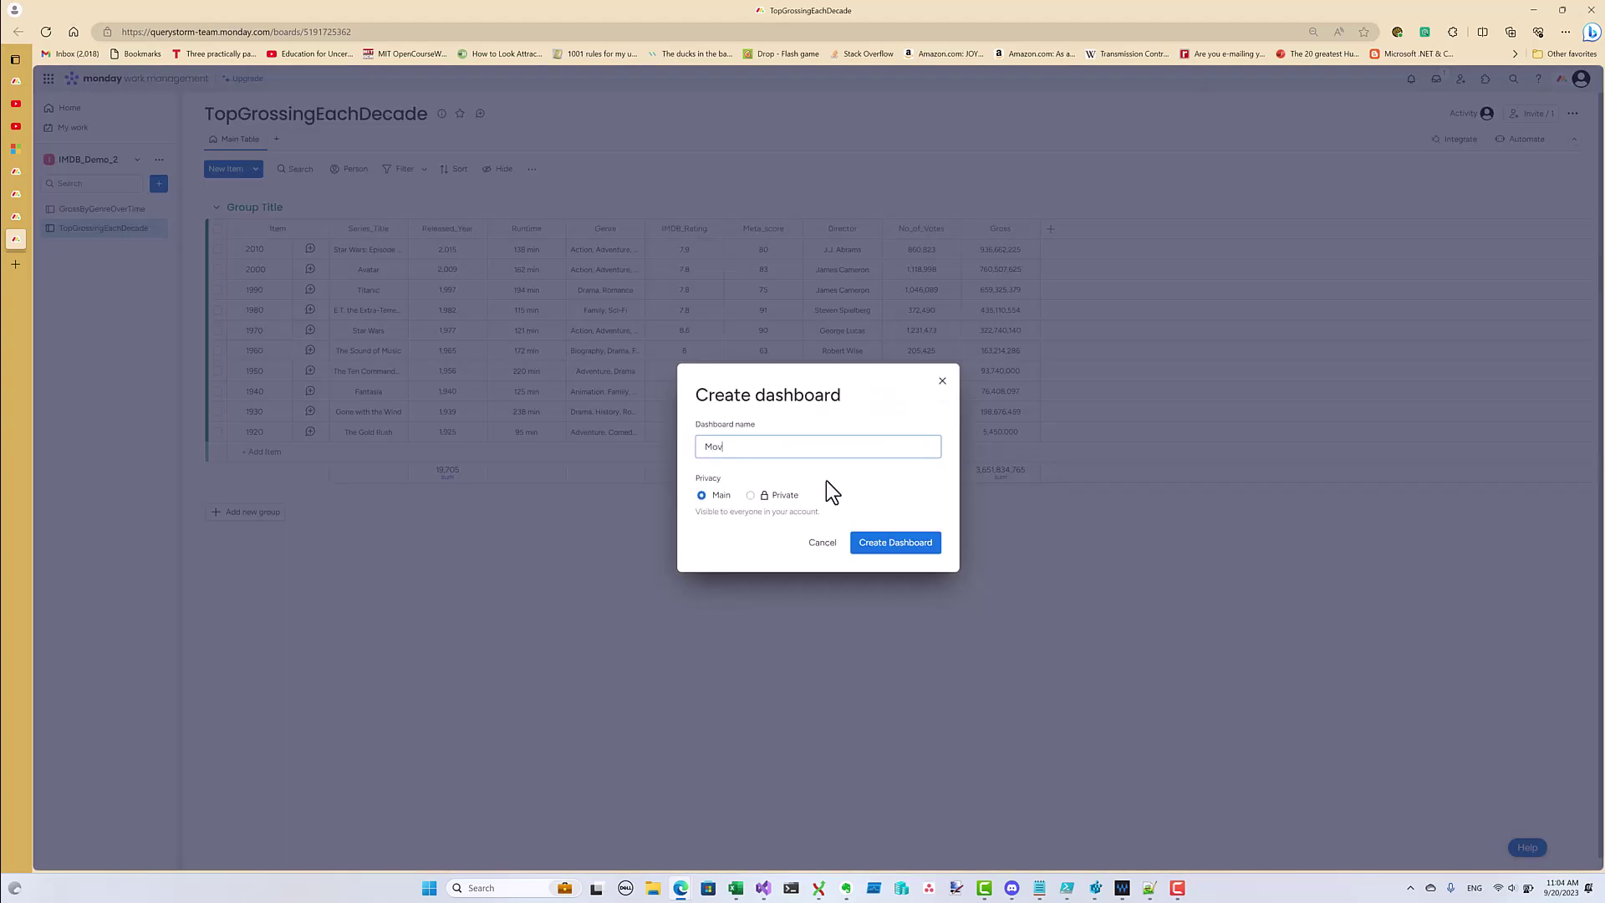
{"action": "type", "text": "ies dashboard"}
{"action": "key", "text": "Return"}
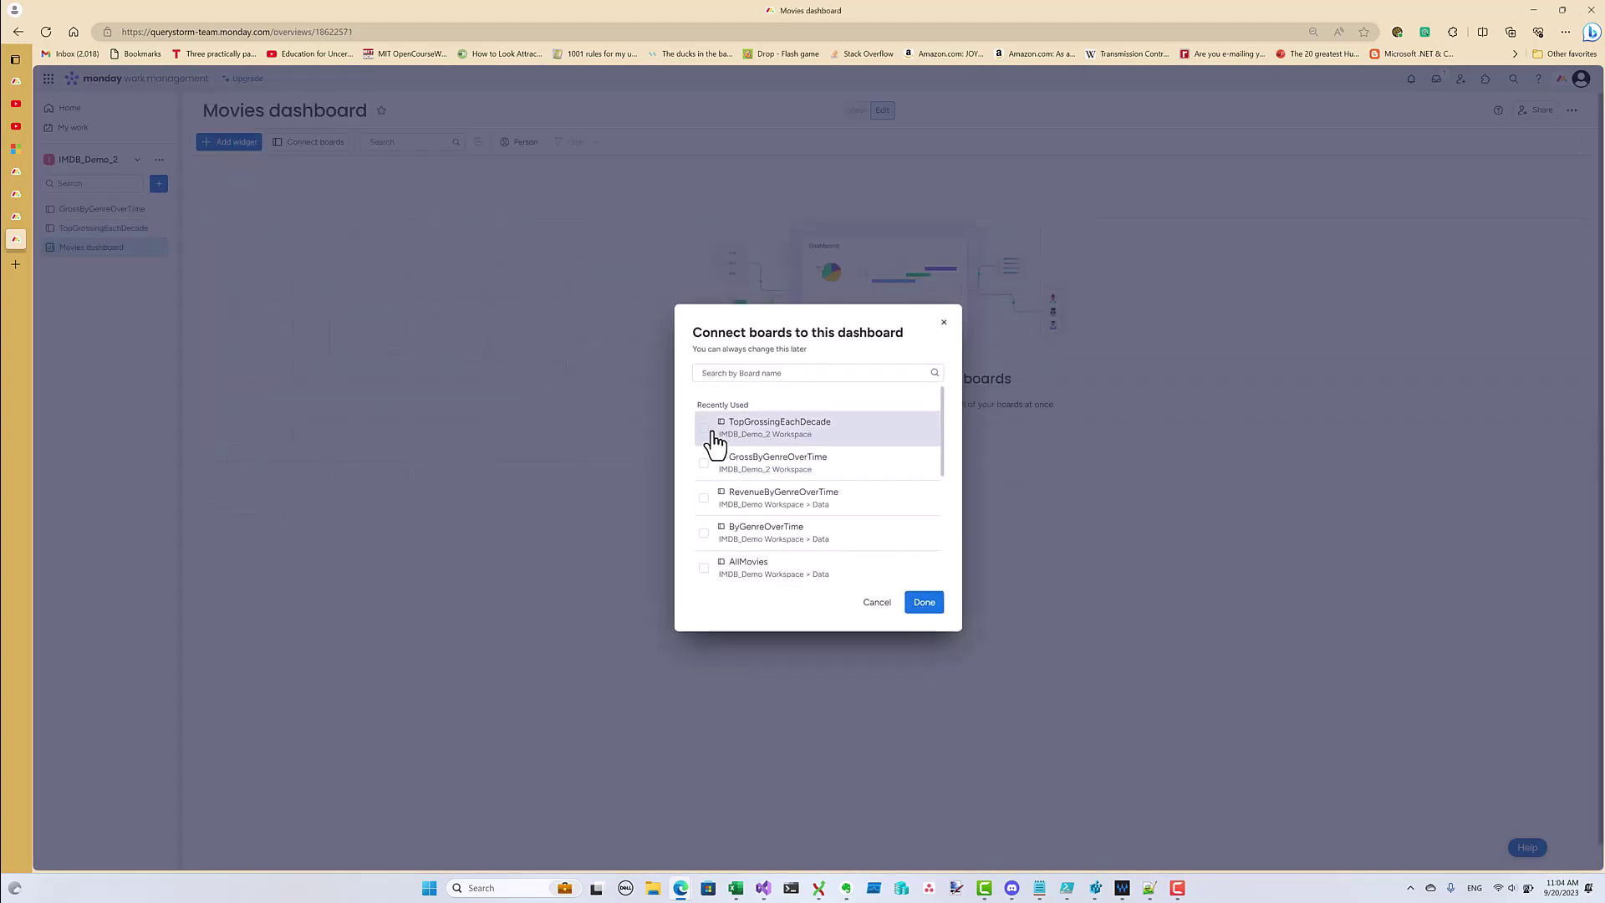
Connect the TopGrossingEachDecade and GrossByGenreOverTime boards to the dashboard
{"action": "left_click", "coordinate": [705, 433]}
{"action": "left_click", "coordinate": [705, 500]}
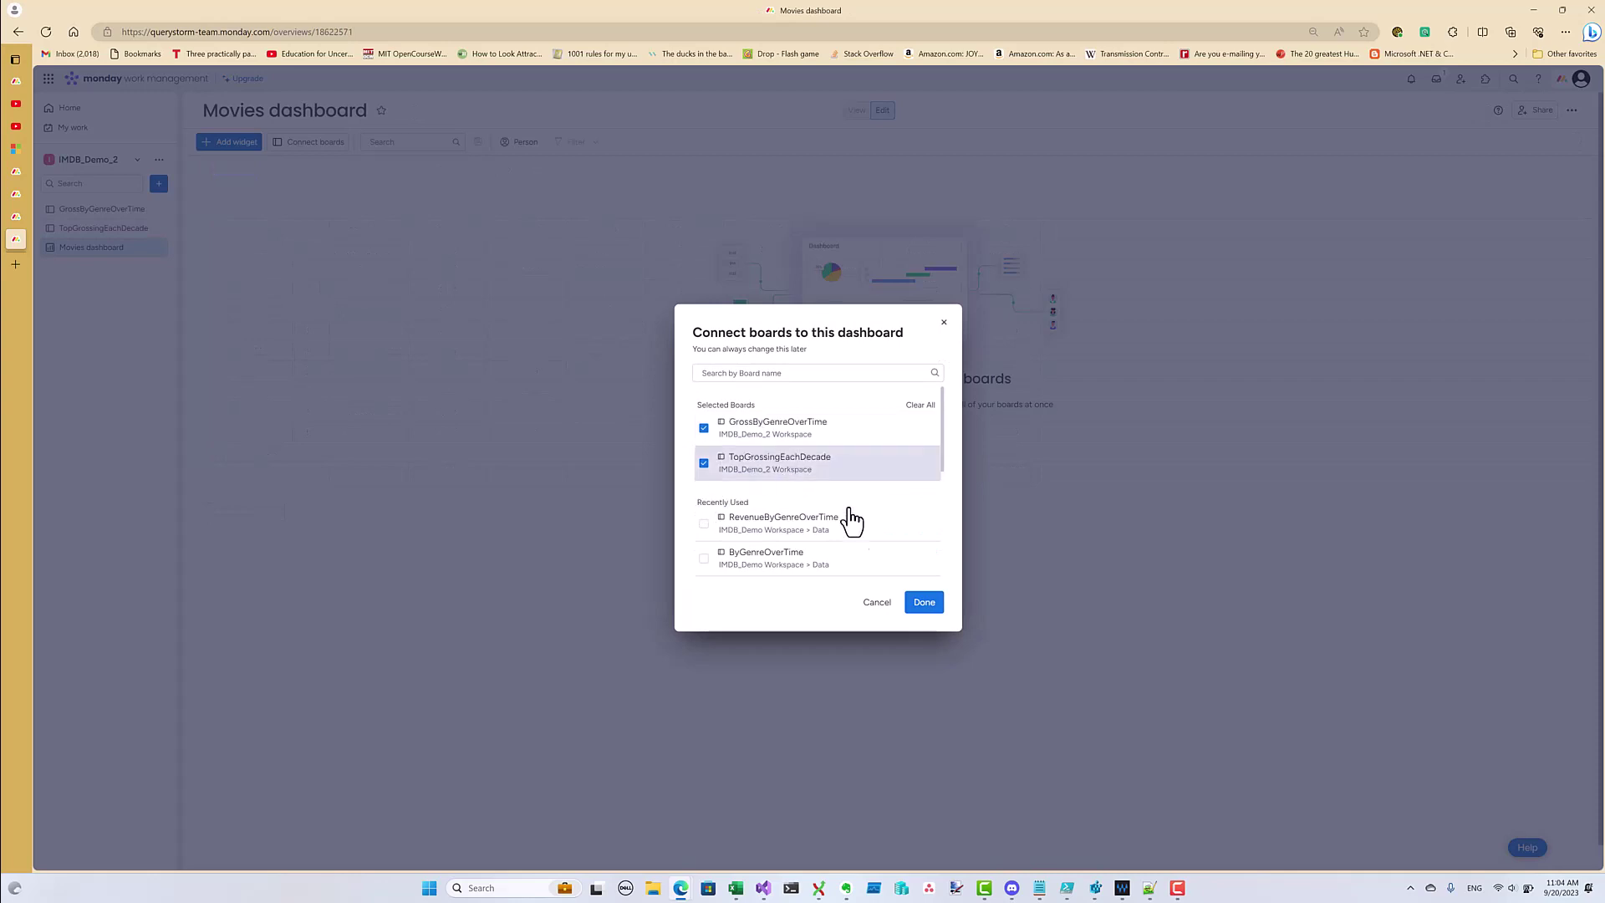
{"action": "left_click", "coordinate": [919, 615]}
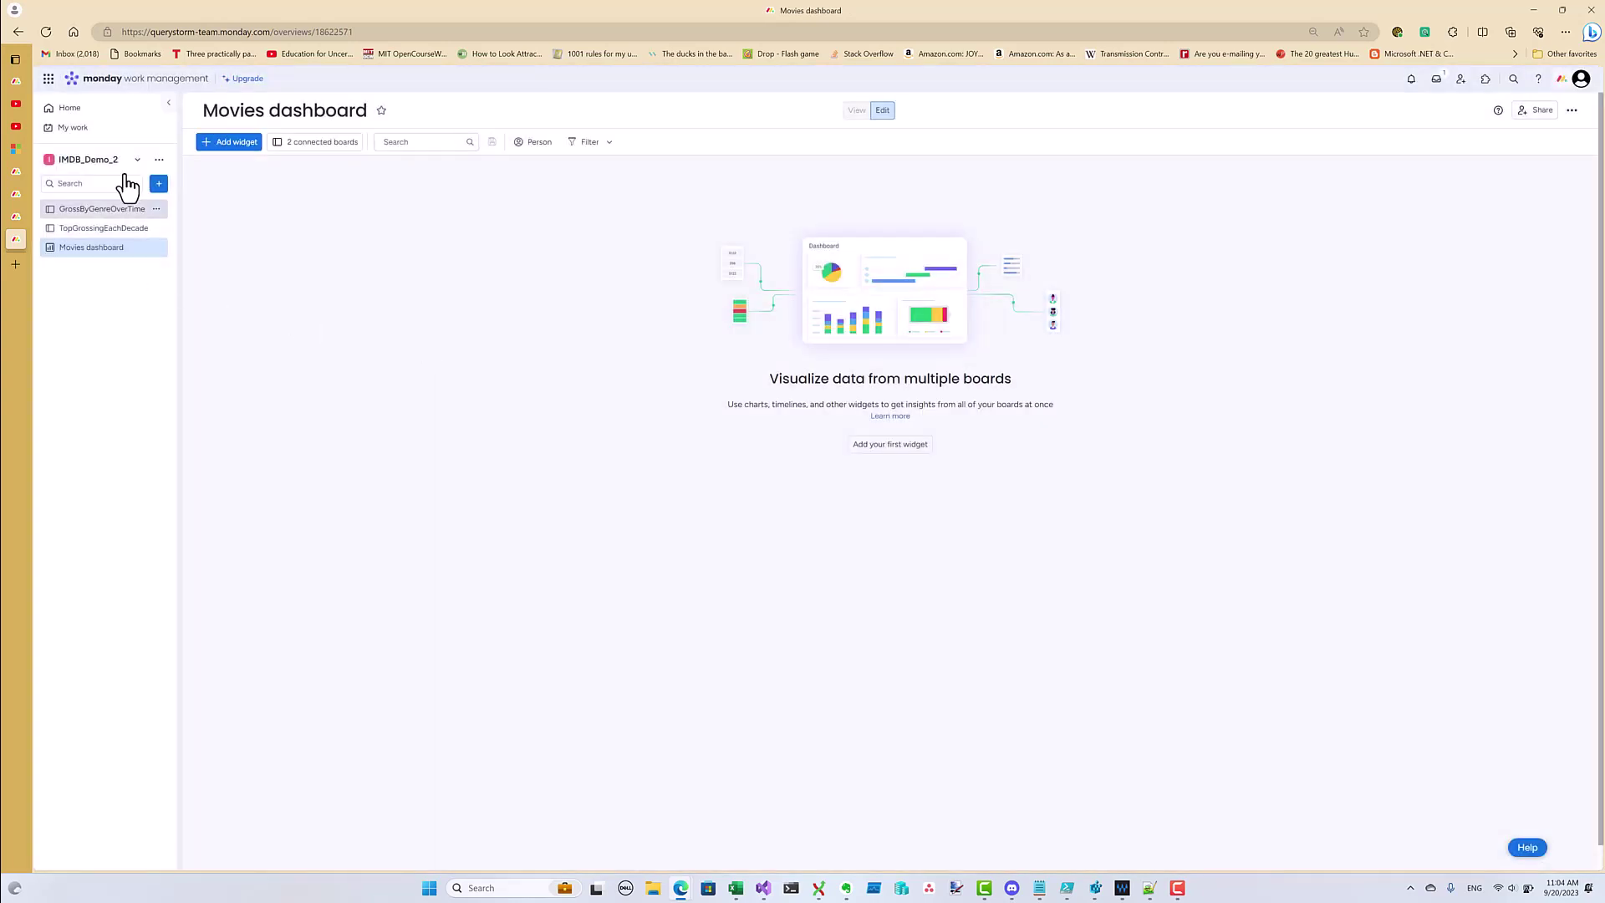
Create a new workspace folder named 'Aggregate data'
{"action": "left_click", "coordinate": [159, 160]}
{"action": "left_click", "coordinate": [157, 163]}
{"action": "left_click", "coordinate": [159, 183]}
{"action": "left_click", "coordinate": [197, 243]}
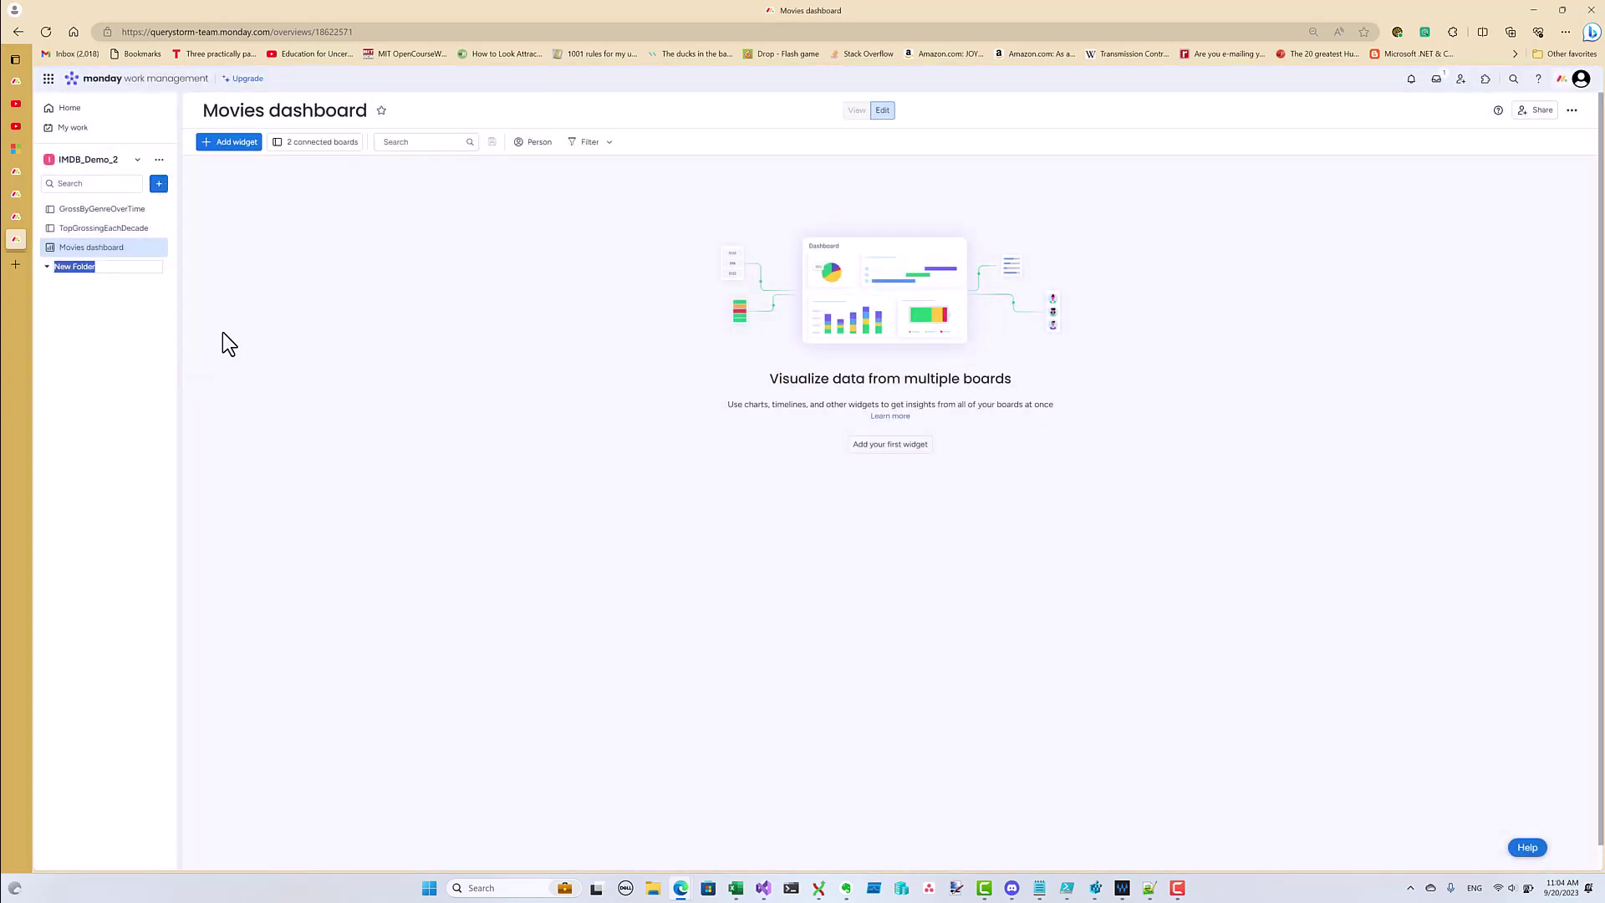
{"action": "type", "text": "Aggregate data"}
{"action": "key", "text": "Return"}
Move GrossByGenreOverTime and TopGrossingEachDecade into the Aggregate data folder
{"action": "left_click_drag", "start_coordinate": [92, 209], "coordinate": [82, 268]}
{"action": "left_click_drag", "start_coordinate": [100, 208], "coordinate": [57, 249]}
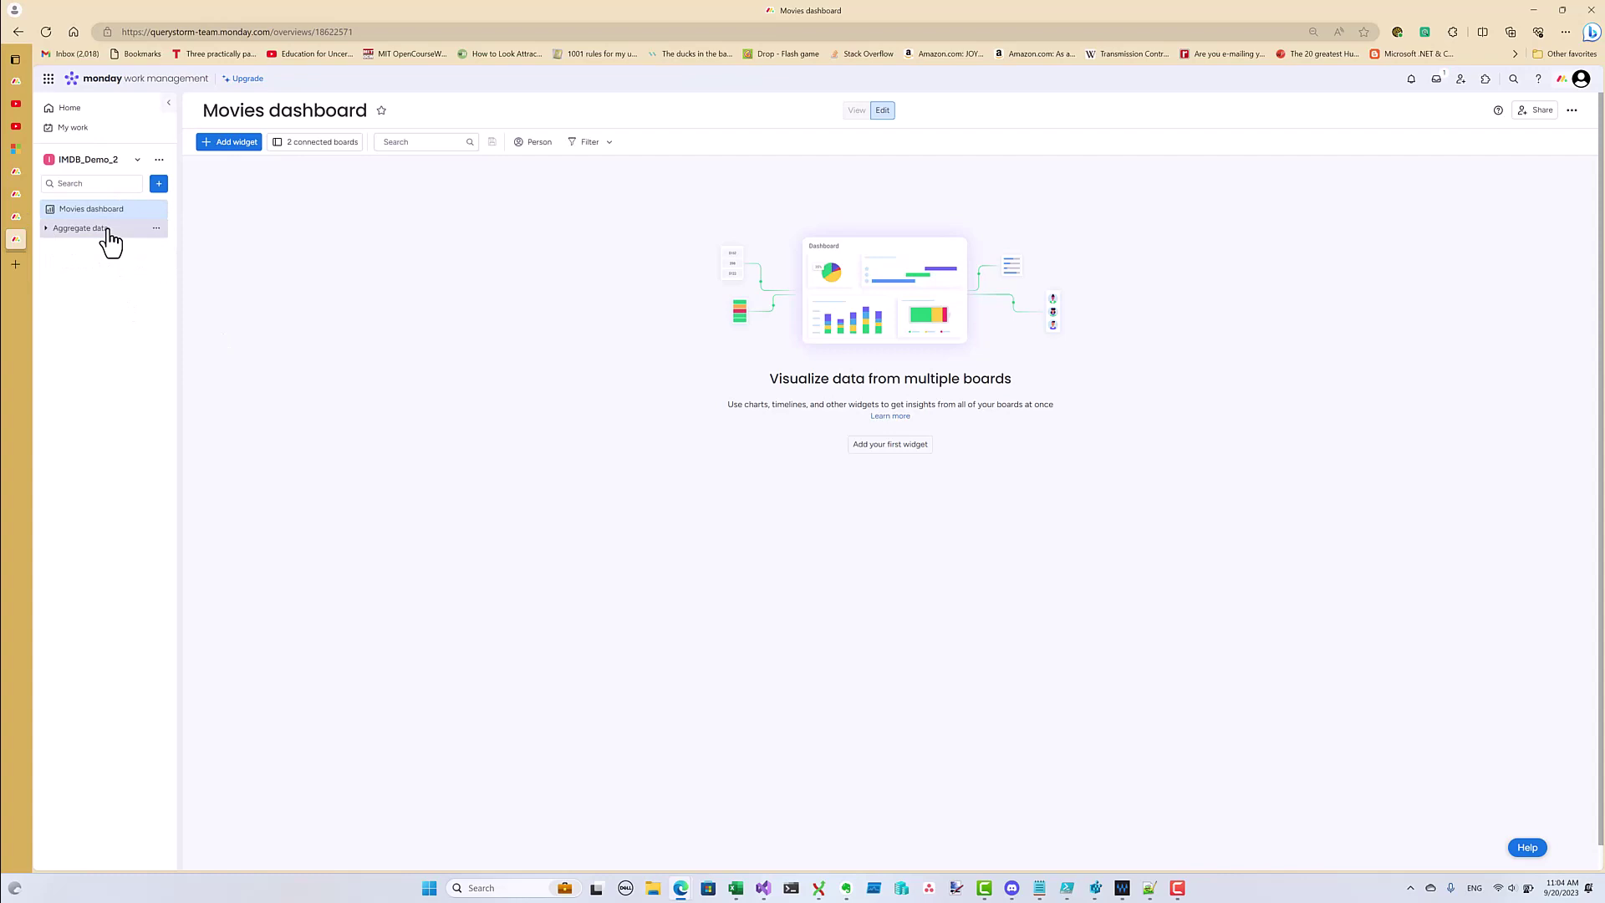
{"action": "left_click", "coordinate": [228, 141]}
Add a chart widget and set its X axis to Name for both boards
{"action": "left_click", "coordinate": [284, 179]}
{"action": "left_click", "coordinate": [870, 176]}
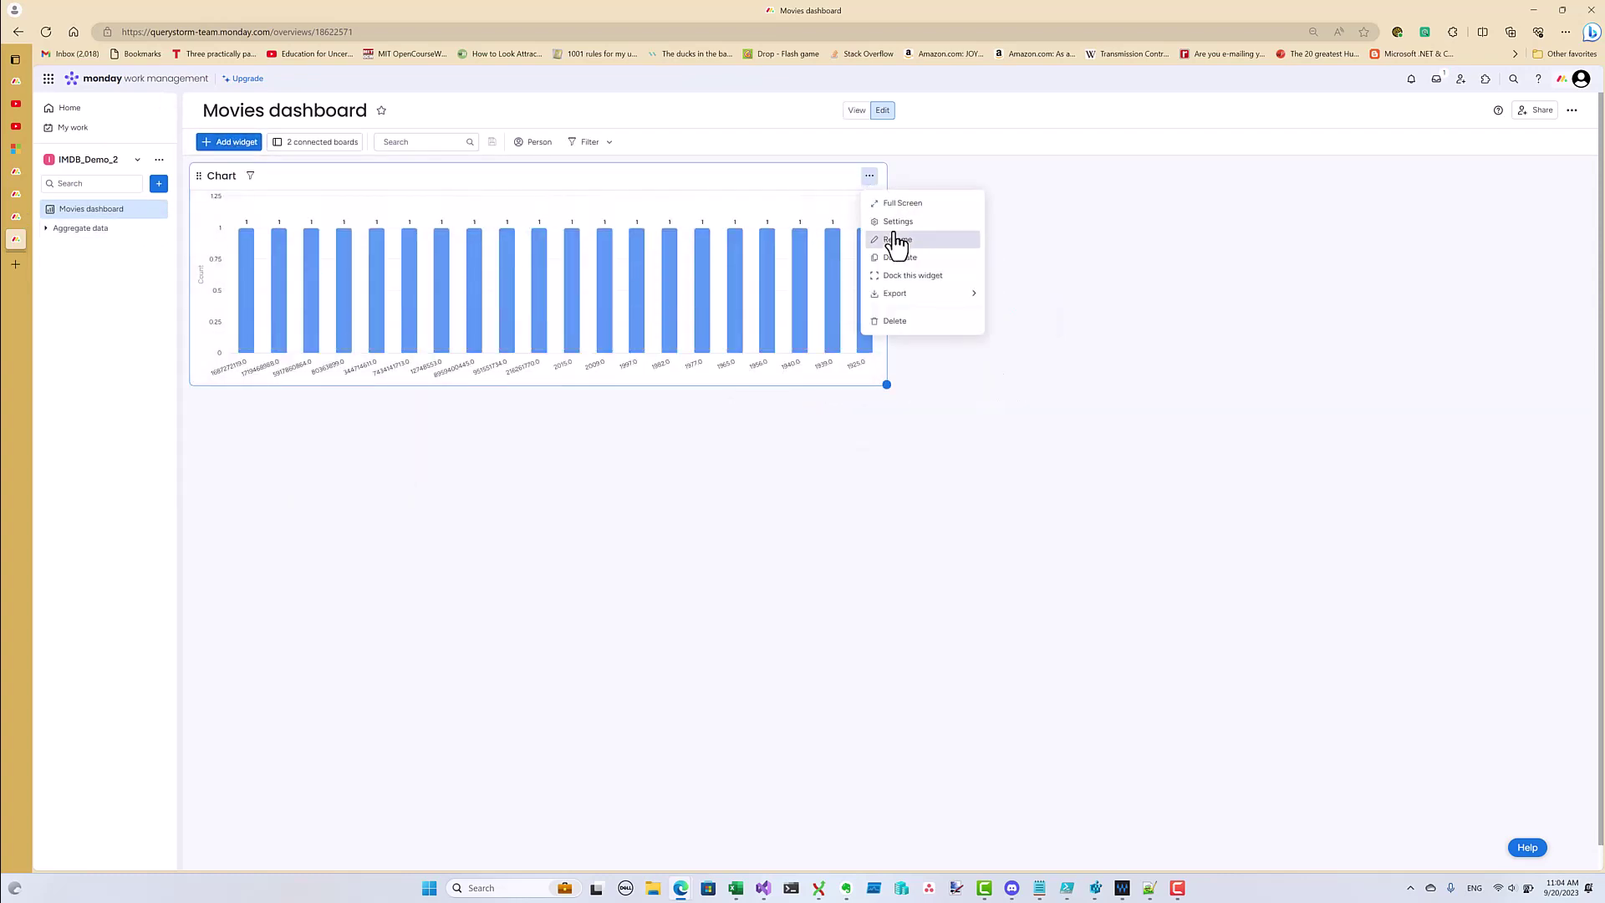
{"action": "left_click", "coordinate": [898, 221]}
{"action": "left_click", "coordinate": [1421, 218]}
{"action": "left_click", "coordinate": [1471, 270]}
{"action": "left_click", "coordinate": [1418, 348]}
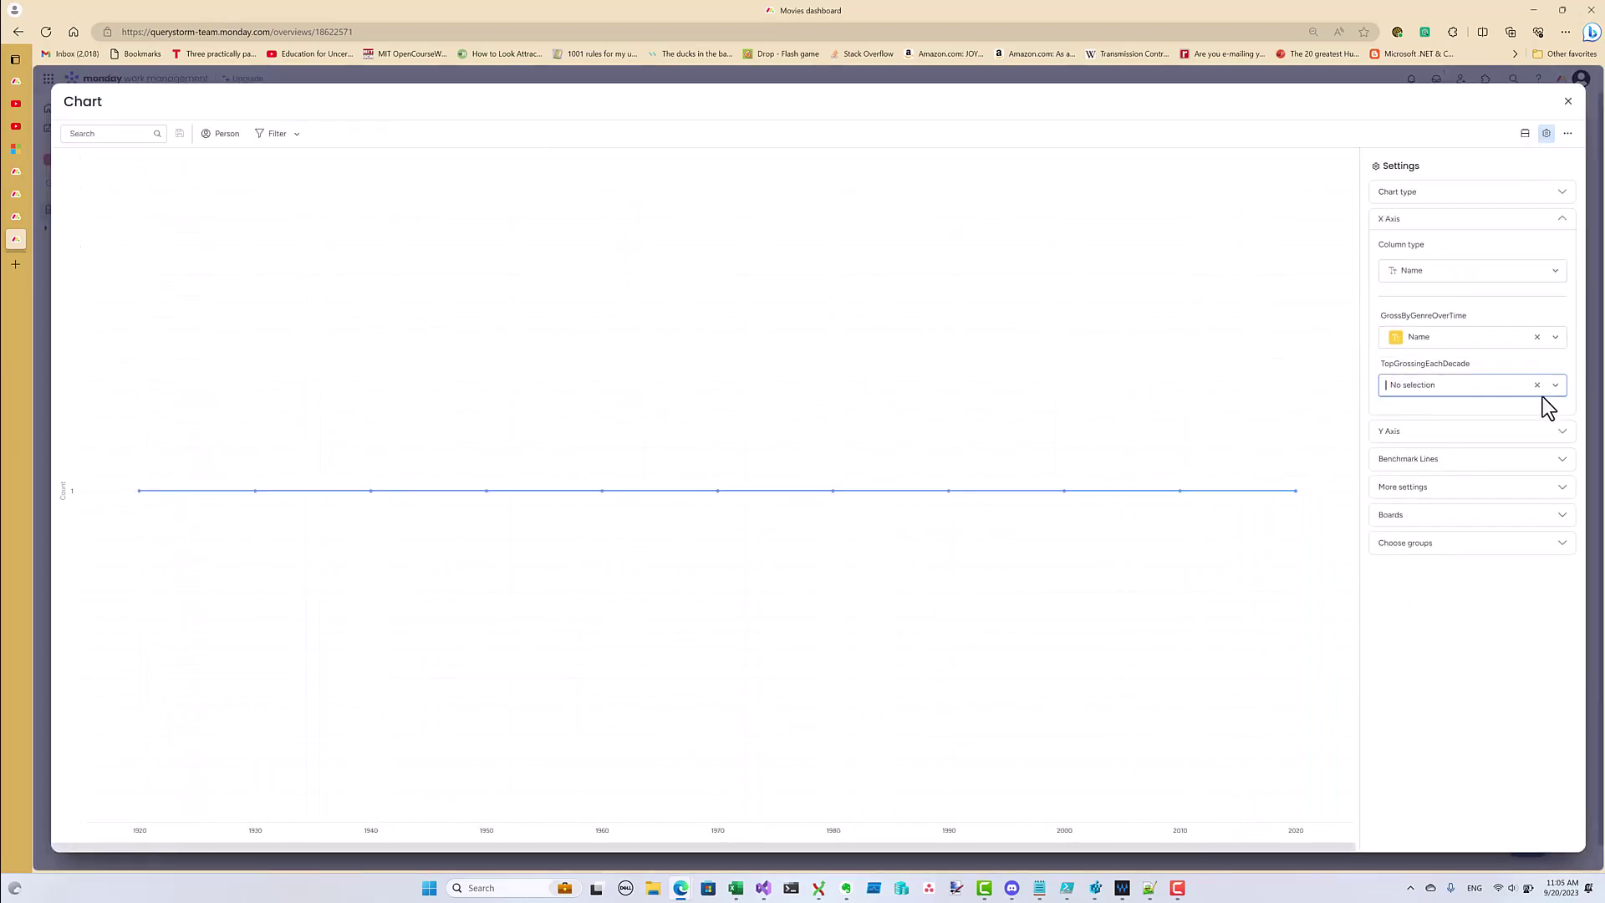
{"action": "left_click", "coordinate": [1463, 384]}
{"action": "left_click", "coordinate": [1451, 372]}
Plot Drama, Action, SciFi, Romance and Sport gross on the Y axis instead of item counts
{"action": "left_click", "coordinate": [1471, 430]}
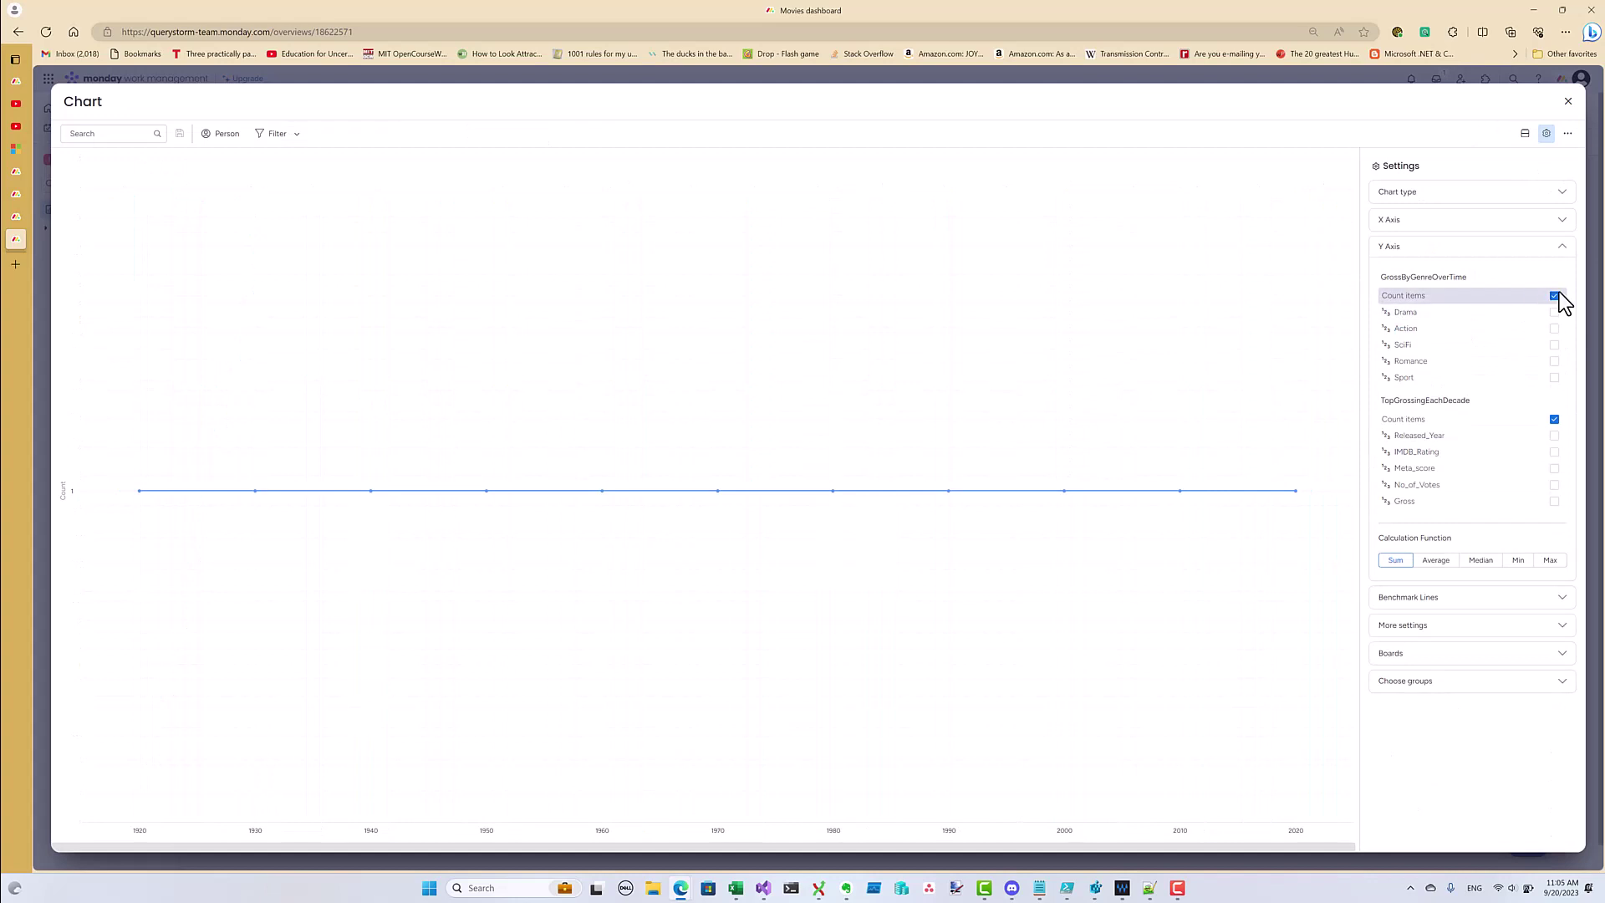
{"action": "left_click", "coordinate": [1553, 295]}
{"action": "left_click", "coordinate": [1554, 312]}
{"action": "left_click", "coordinate": [1553, 328]}
{"action": "left_click", "coordinate": [1553, 344]}
{"action": "left_click", "coordinate": [1553, 360]}
{"action": "left_click", "coordinate": [1554, 377]}
Title the chart 'Gross by genre over time' and close the full-size view
{"action": "left_click", "coordinate": [84, 101]}
{"action": "type", "text": "Gross by"}
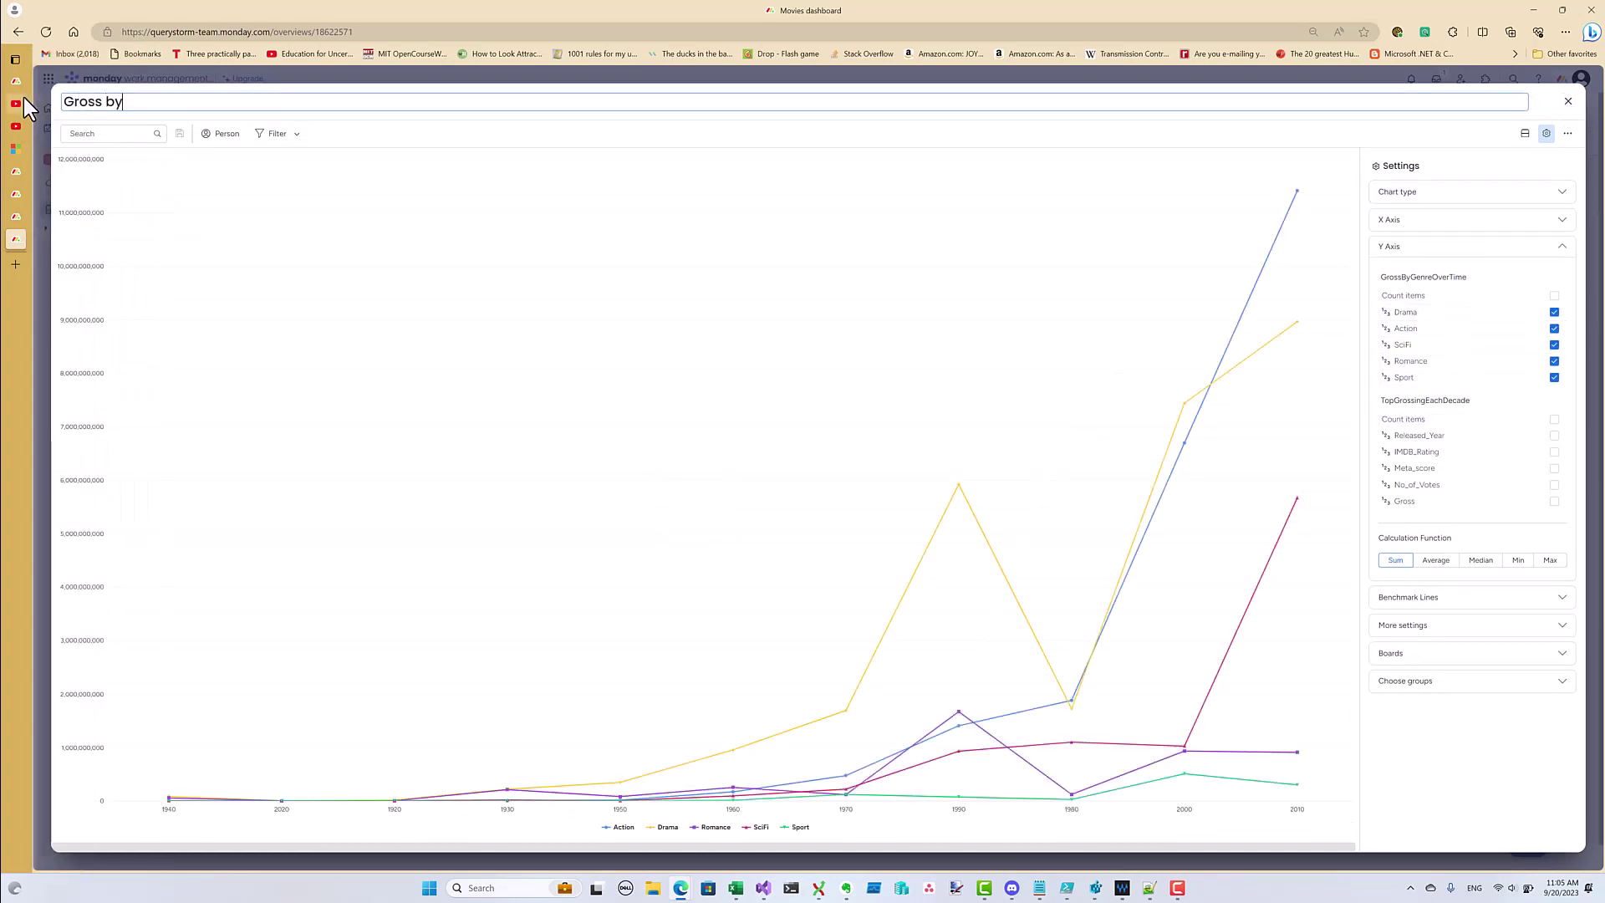
{"action": "type", "text": " genre over time"}
{"action": "key", "text": "Return"}
{"action": "left_click", "coordinate": [1568, 101]}
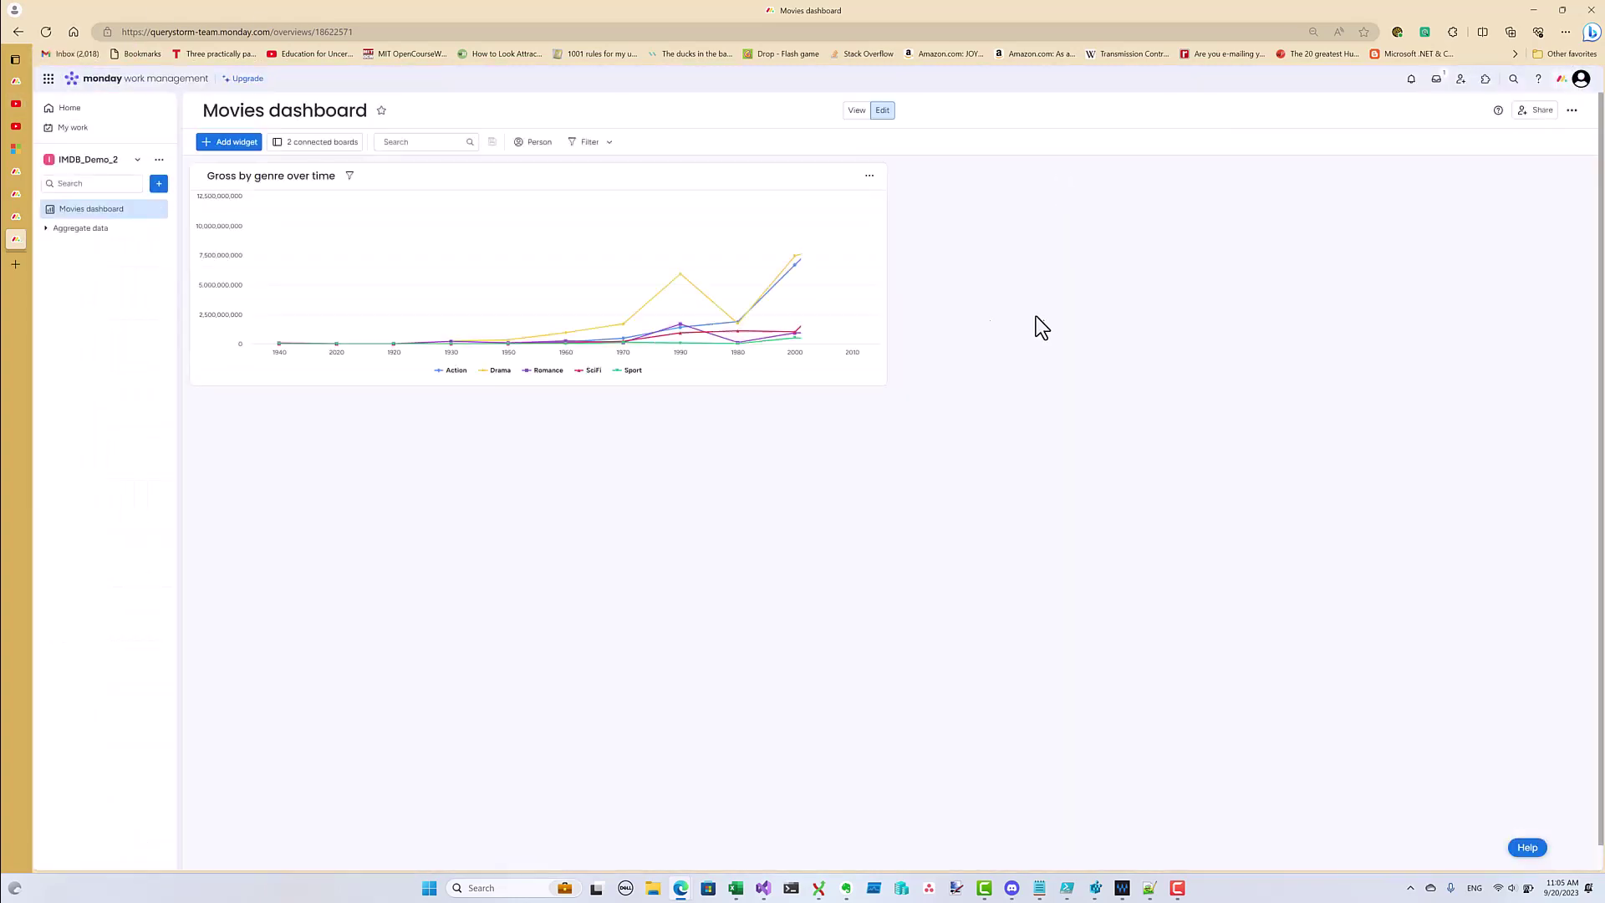
{"action": "left_click", "coordinate": [237, 142]}
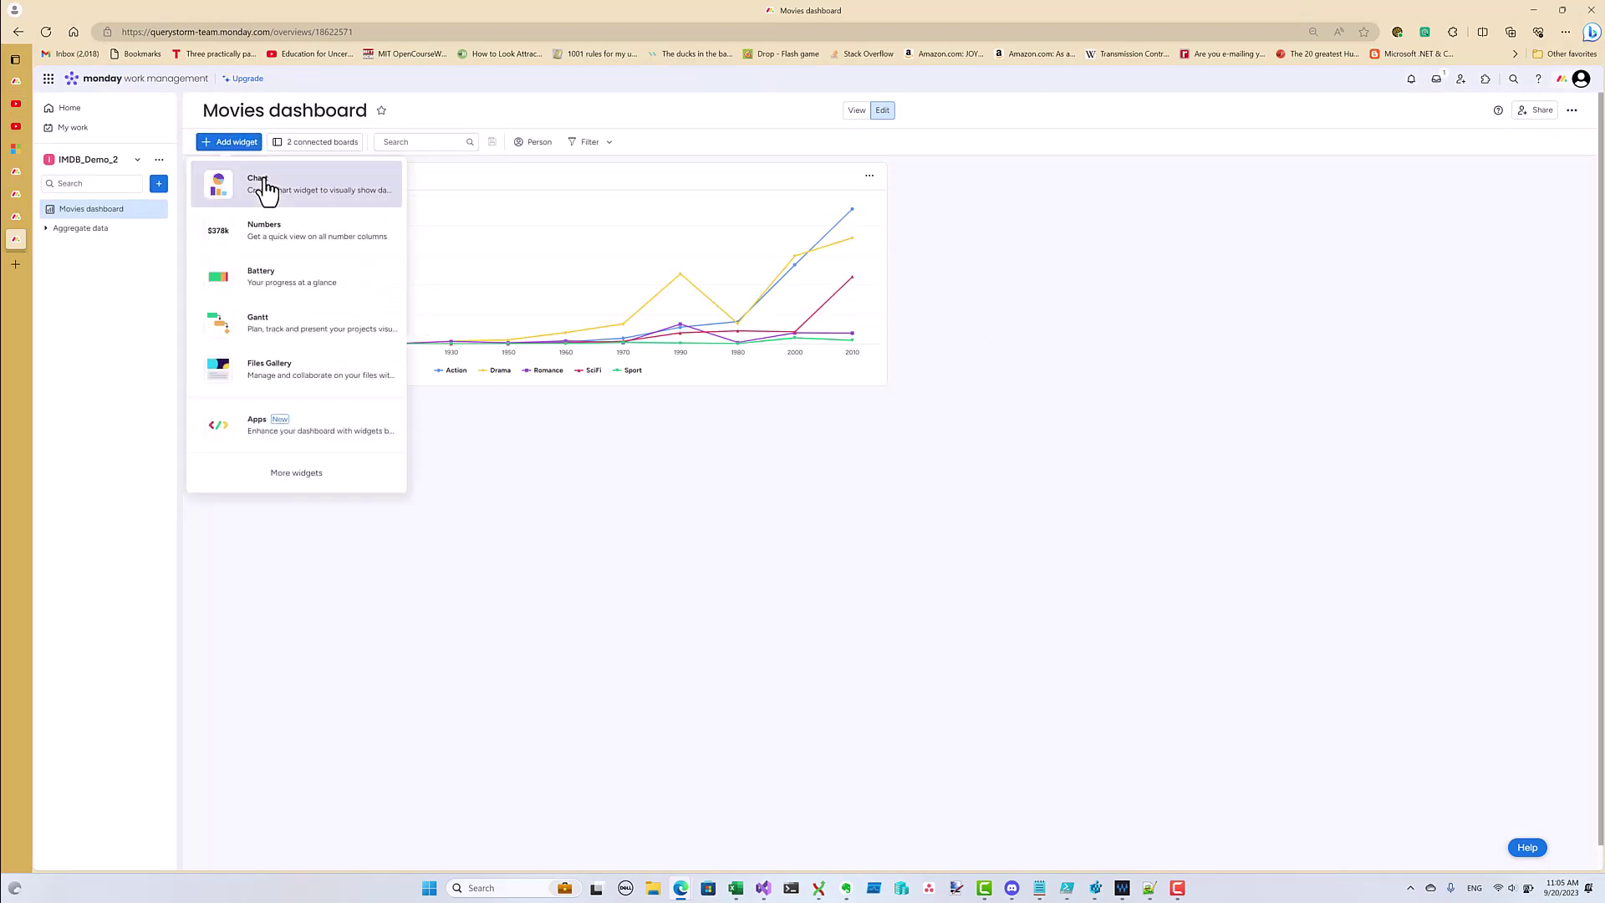
Add a chart widget below the genre chart and set its X axis to item Name
{"action": "left_click", "coordinate": [259, 183]}
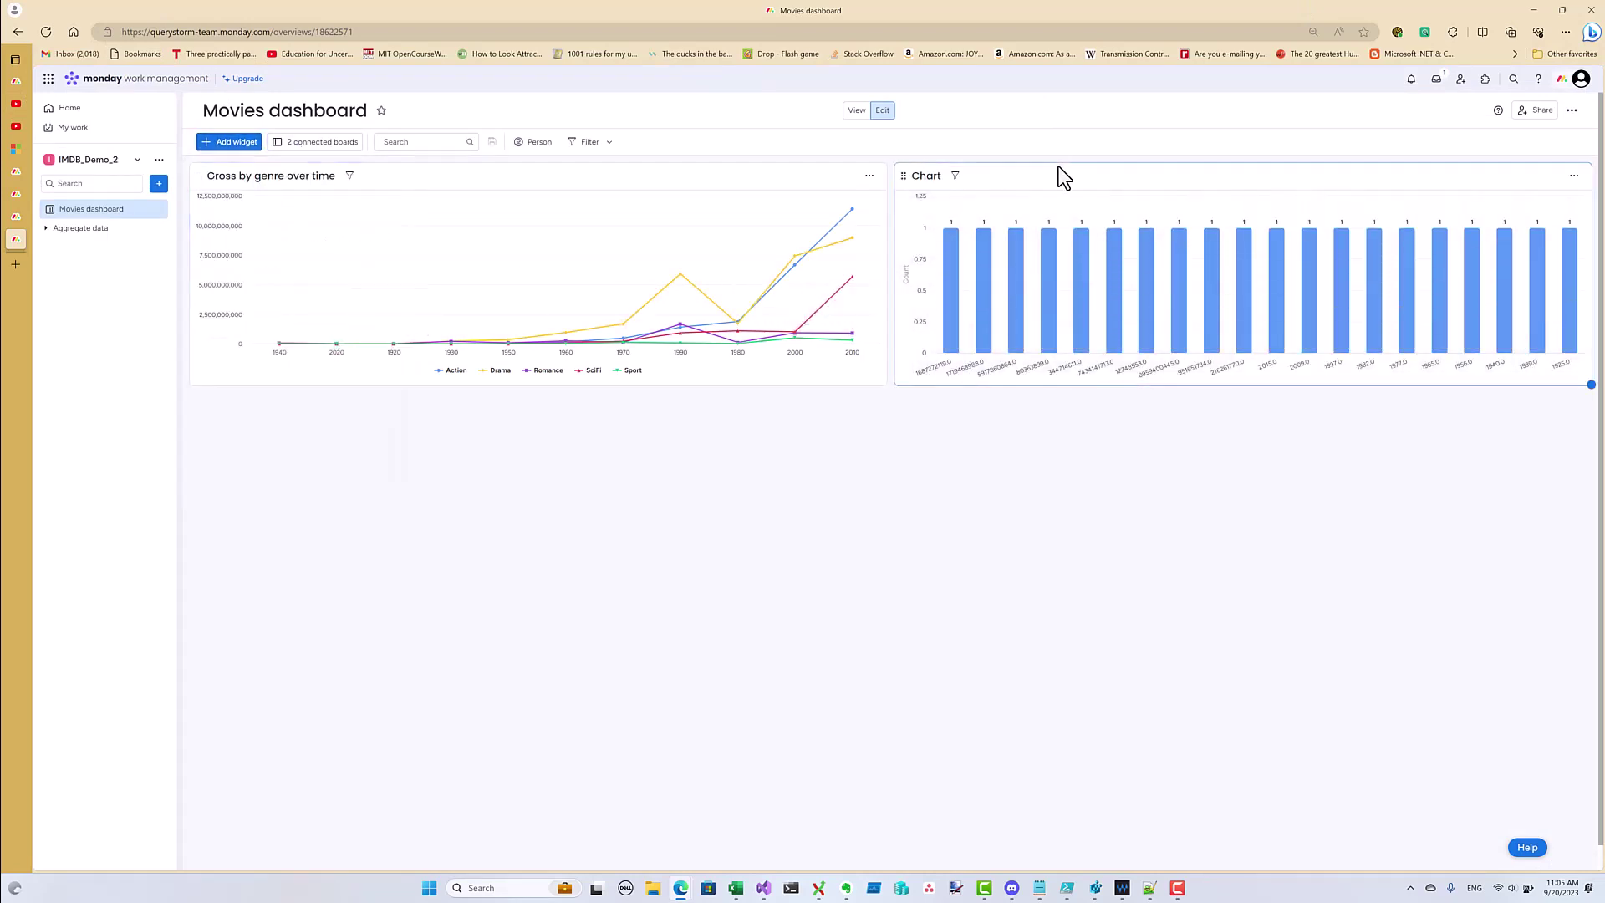
{"action": "left_click_drag", "start_coordinate": [911, 177], "coordinate": [209, 426]}
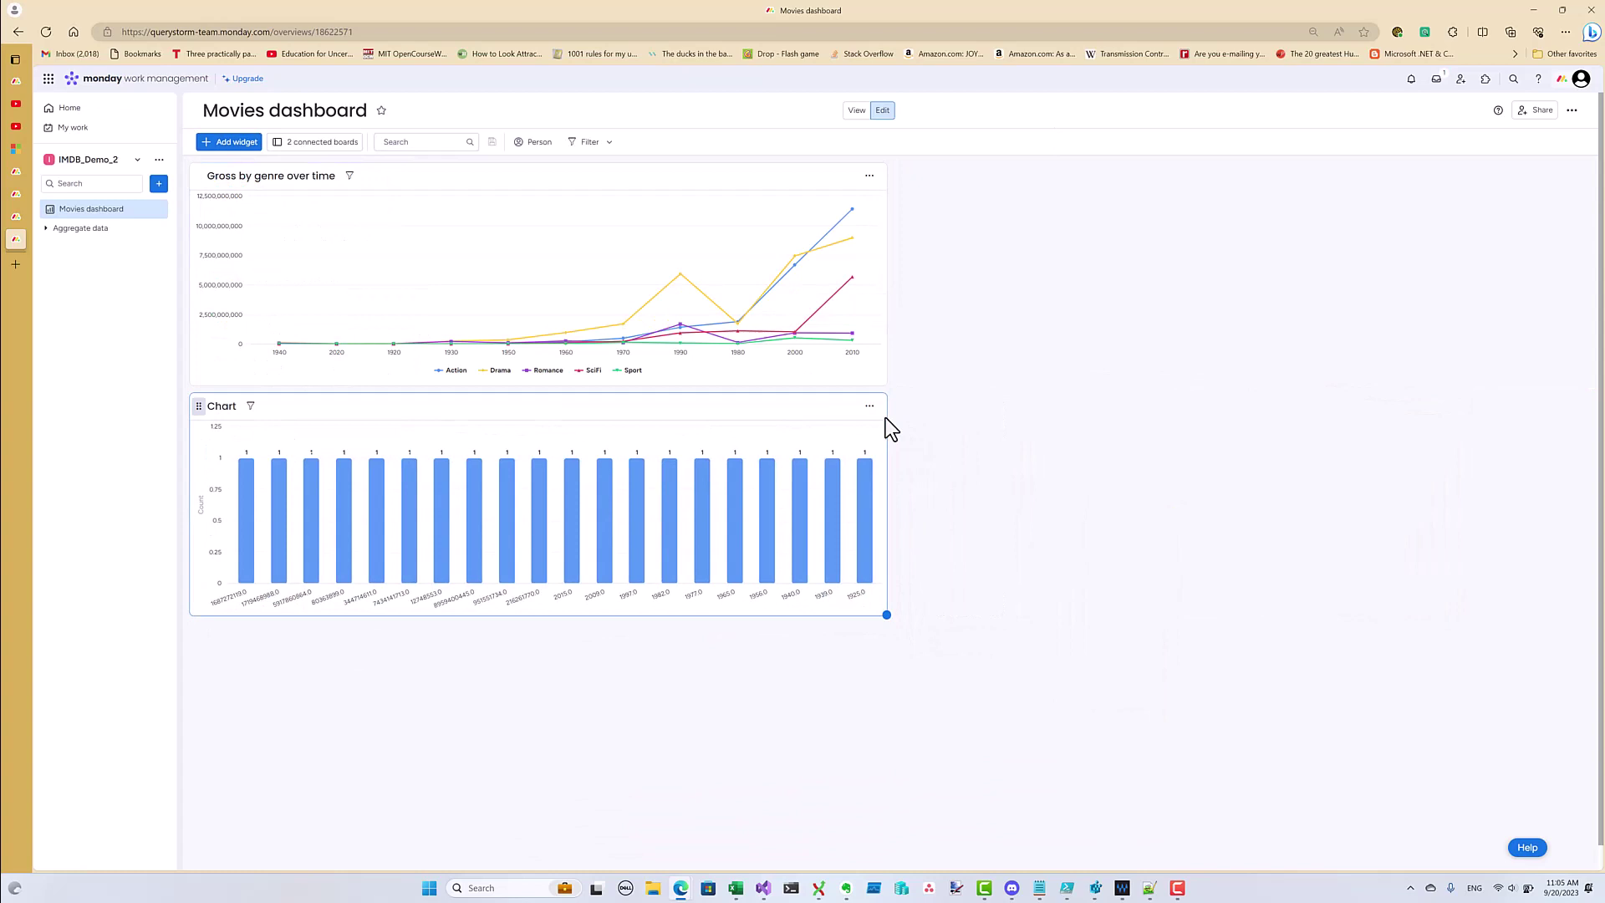
{"action": "left_click", "coordinate": [869, 405]}
{"action": "left_click", "coordinate": [947, 470]}
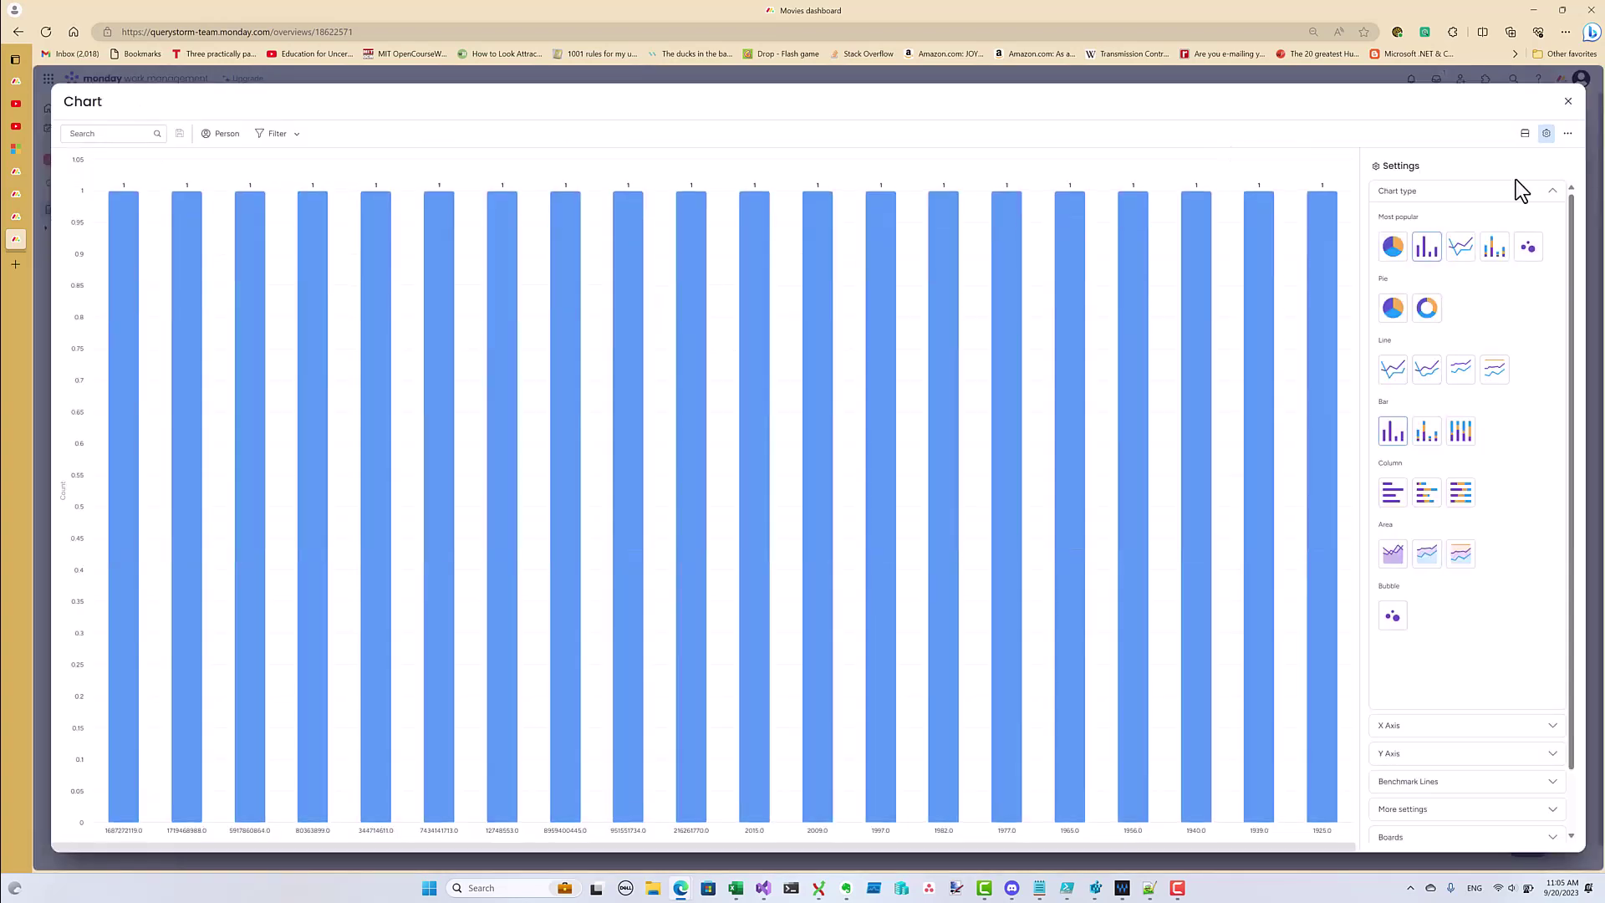
{"action": "left_click", "coordinate": [1454, 725]}
{"action": "left_click", "coordinate": [1425, 272]}
{"action": "left_click", "coordinate": [1439, 347]}
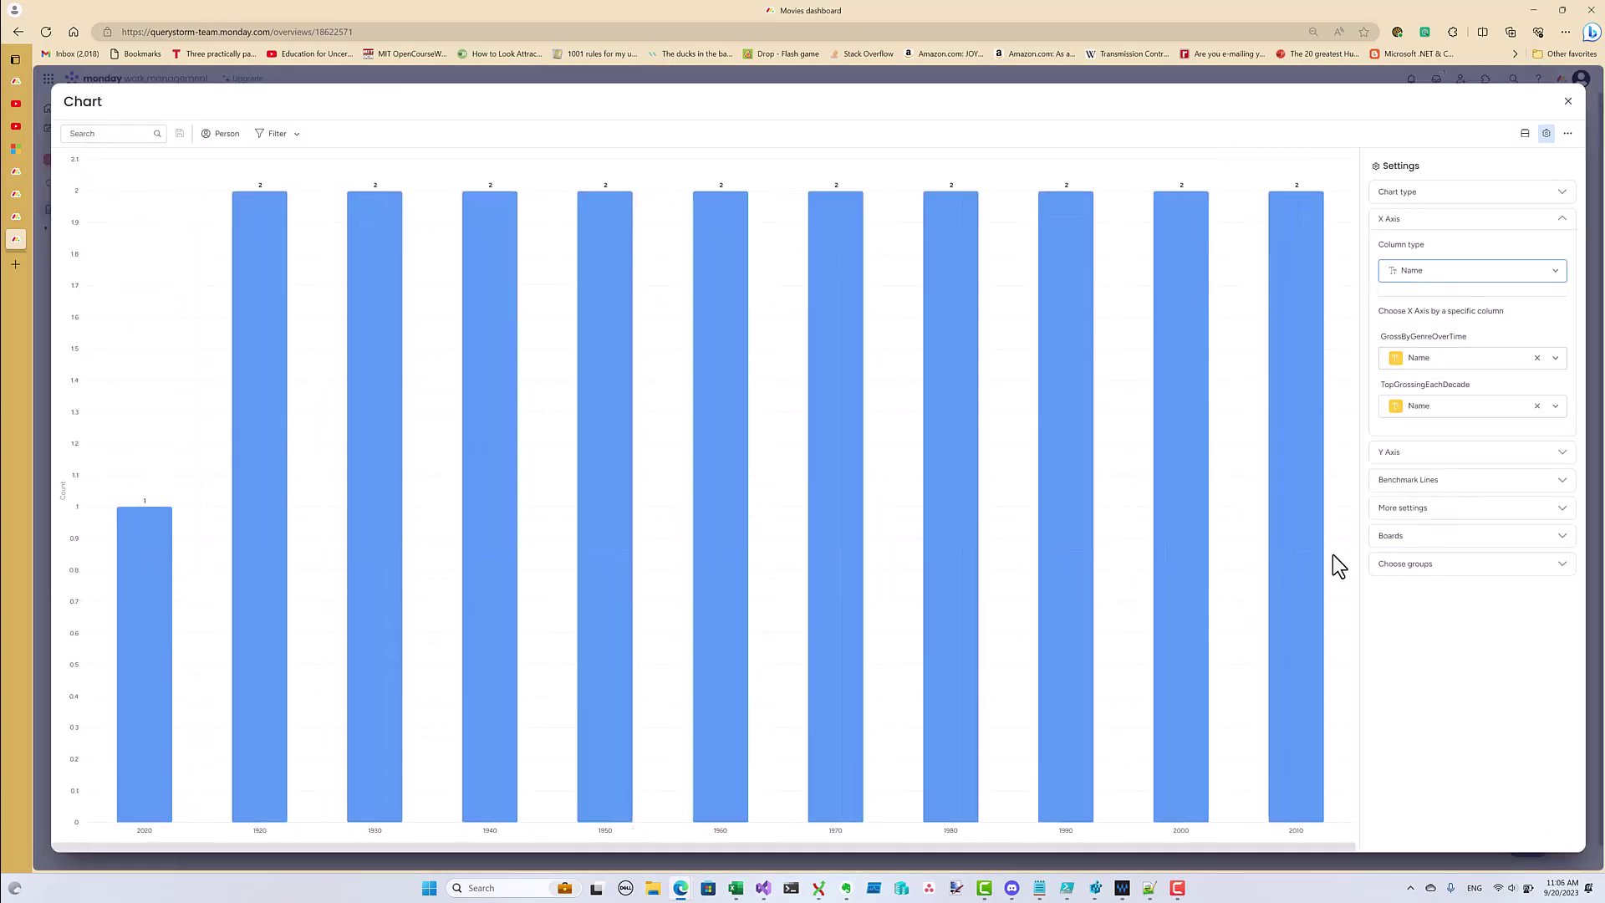
Plot Gross instead of Released_Year, using only the TopGrossingEachDecade board on a number Y axis
{"action": "left_click", "coordinate": [1454, 451]}
{"action": "left_click", "coordinate": [1451, 309]}
{"action": "left_click", "coordinate": [1437, 341]}
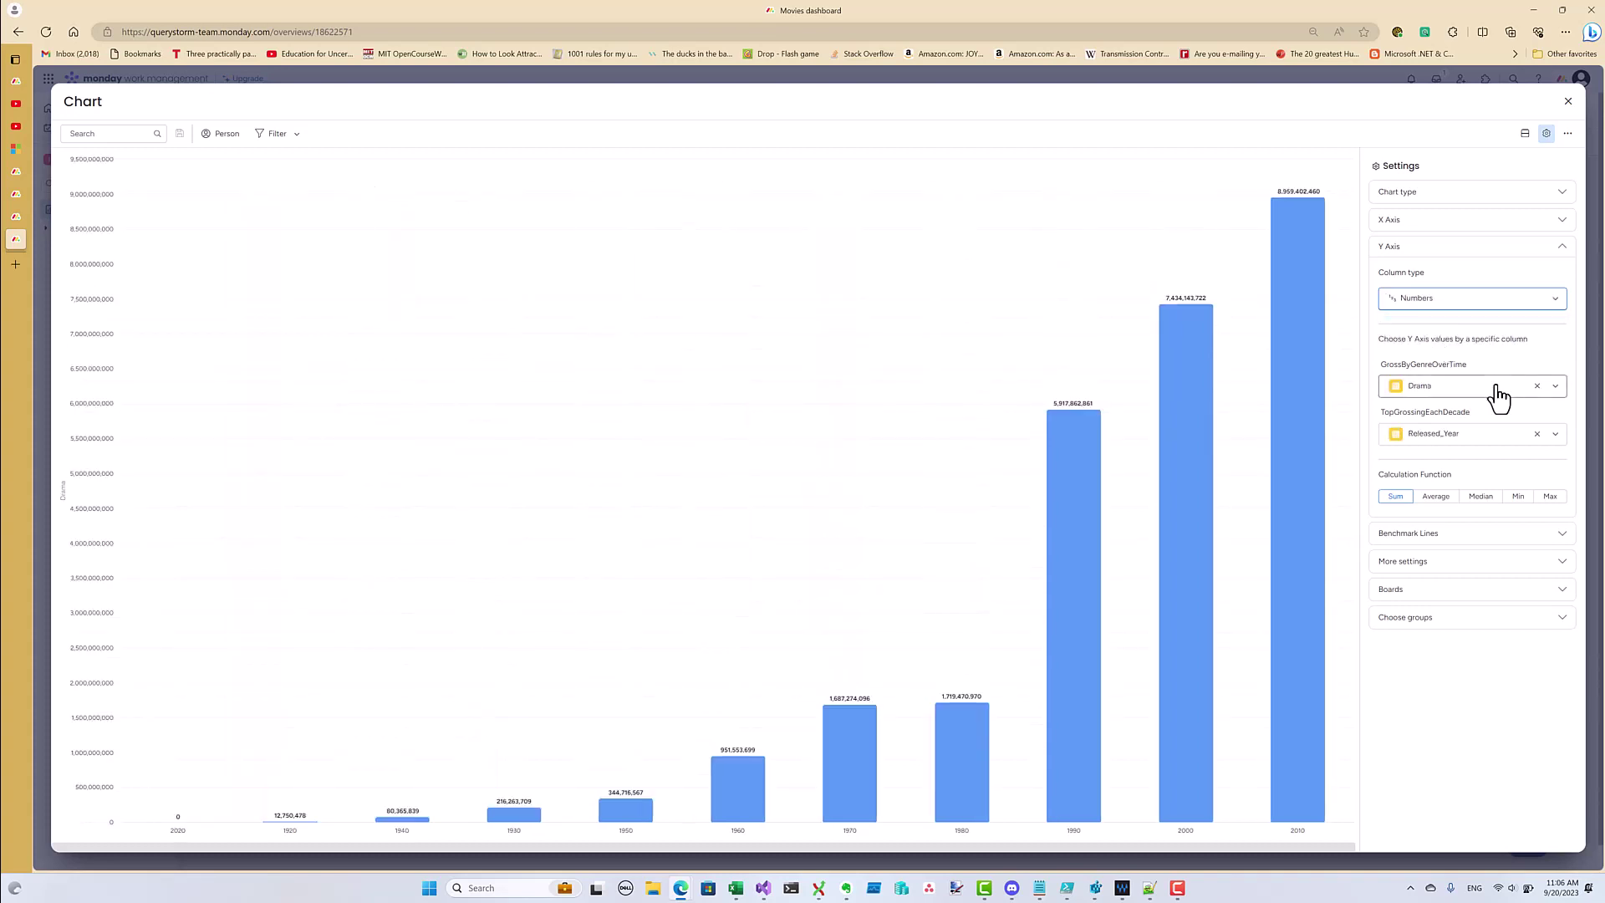
{"action": "left_click", "coordinate": [1476, 590]}
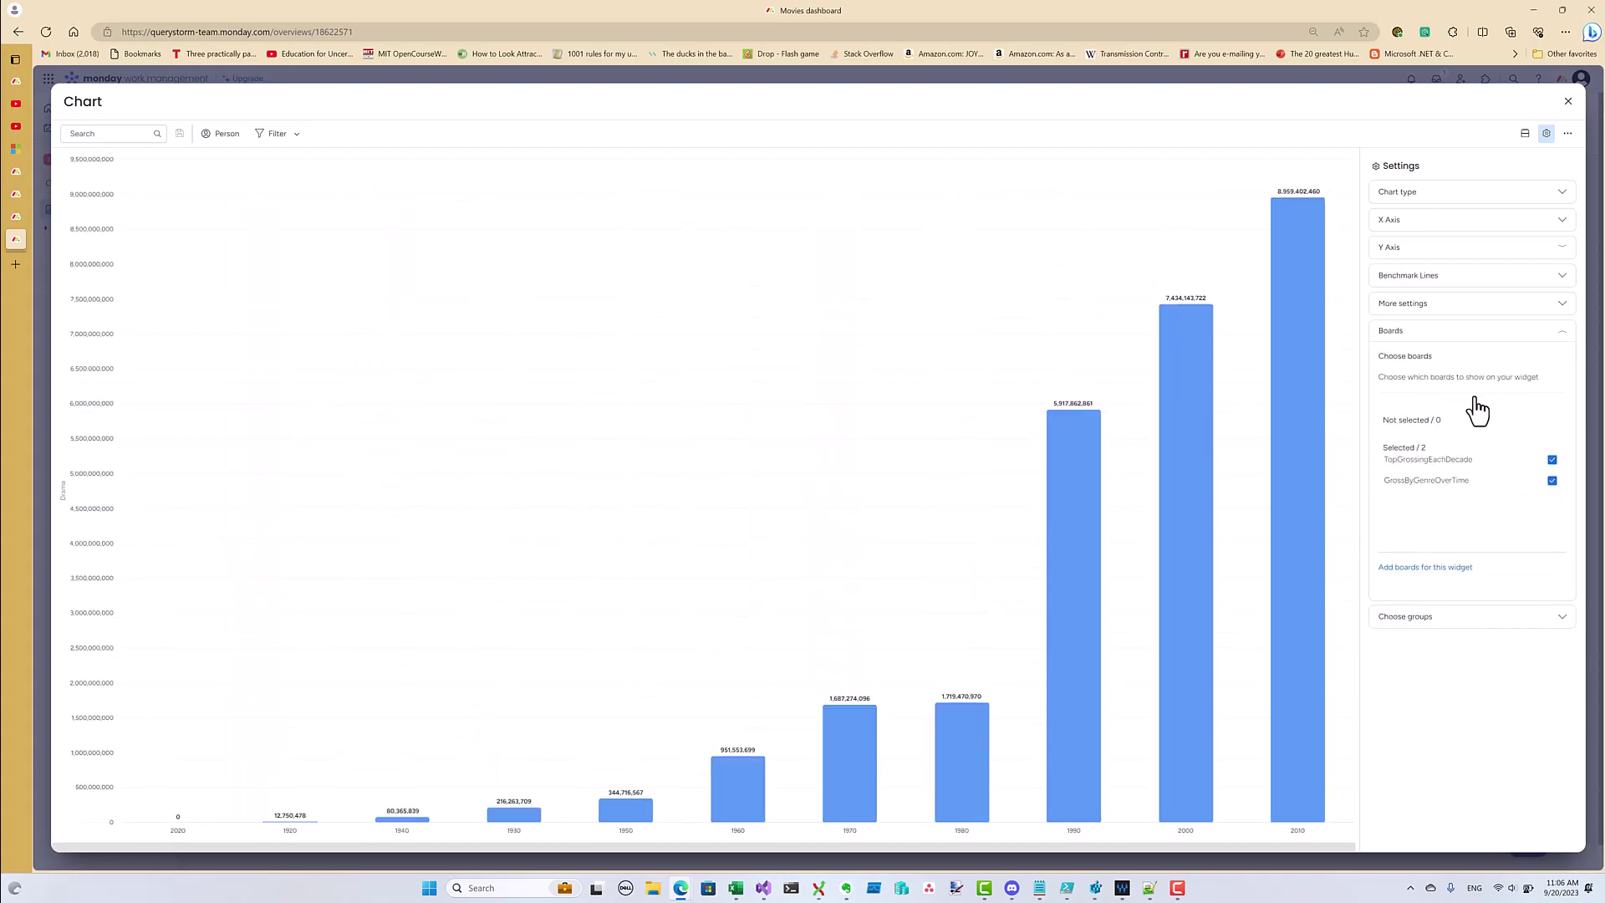
{"action": "left_click", "coordinate": [1553, 482]}
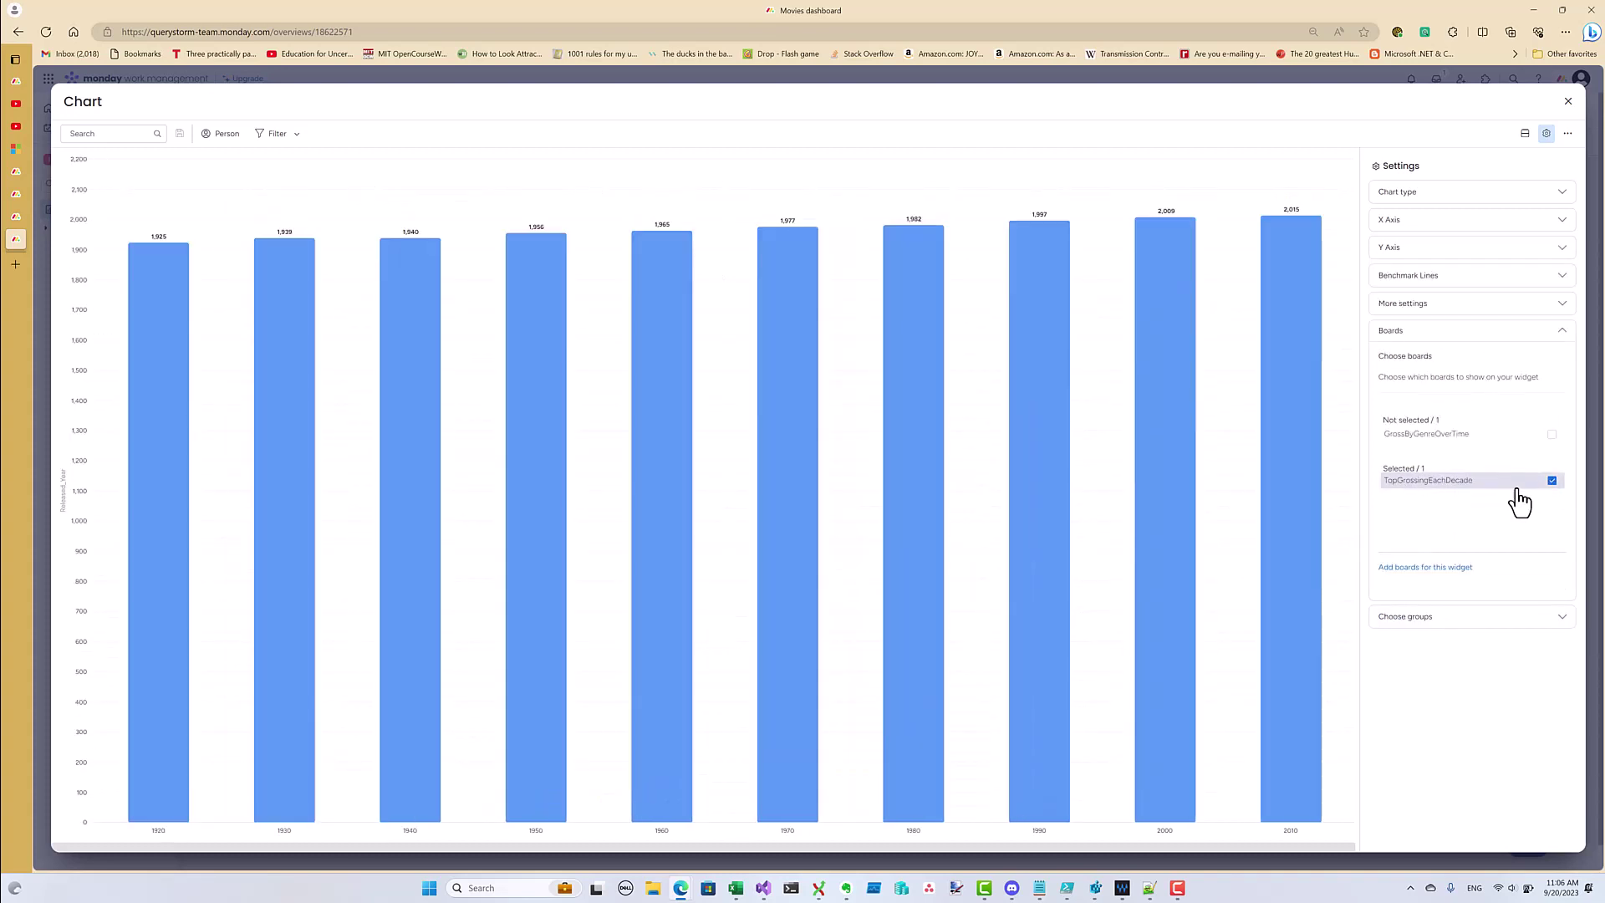
{"action": "left_click", "coordinate": [1461, 248]}
{"action": "left_click", "coordinate": [1553, 312]}
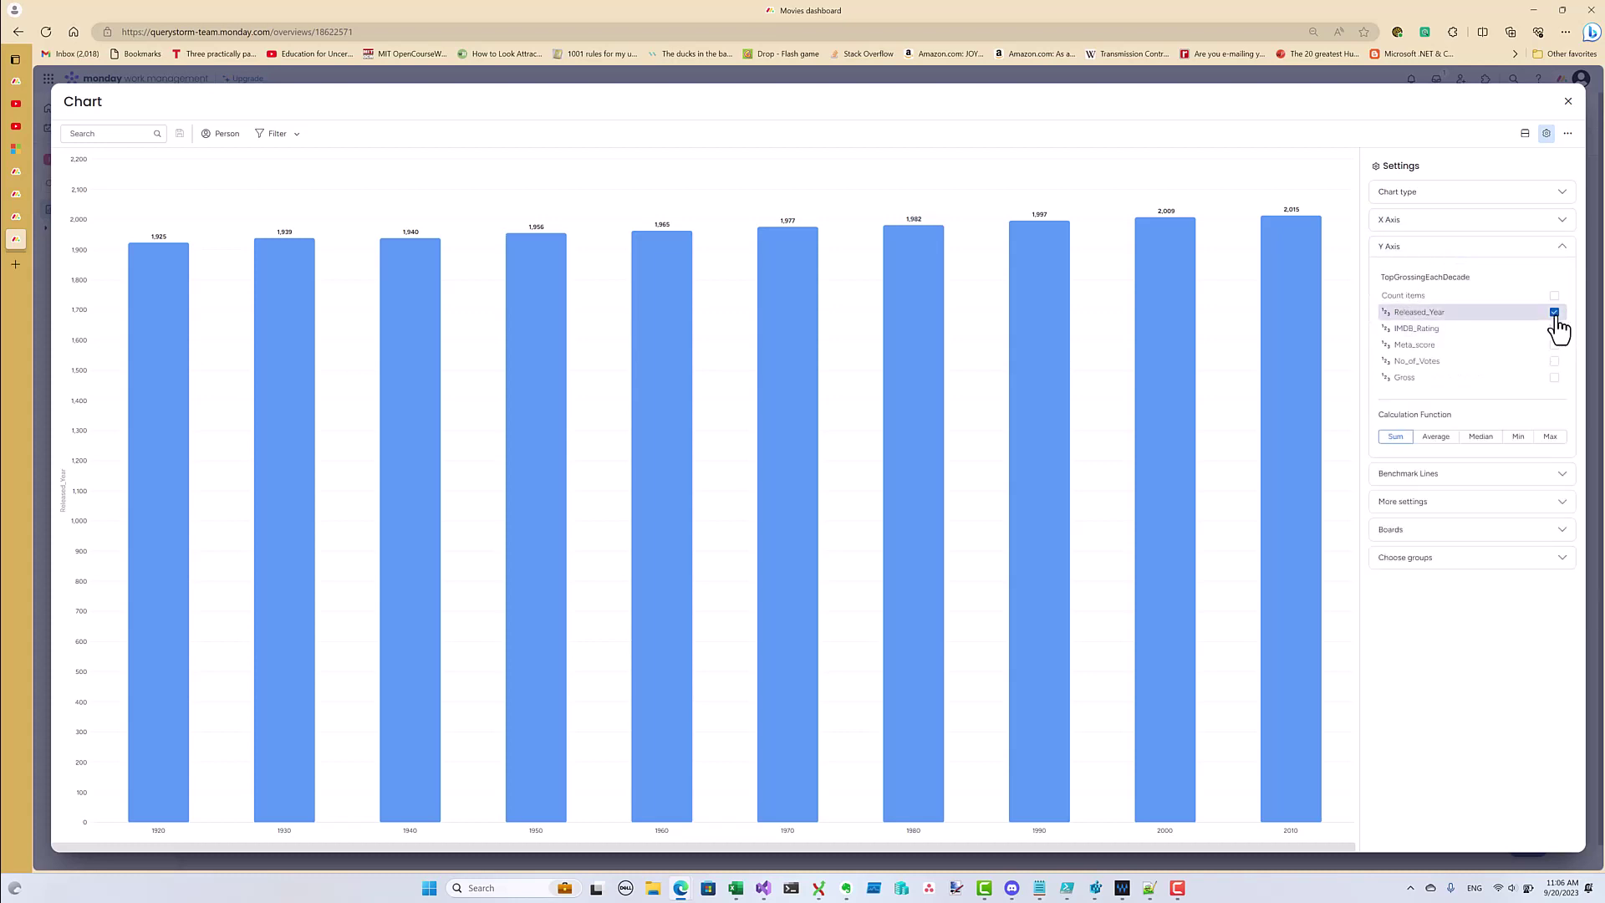
{"action": "left_click", "coordinate": [1555, 379]}
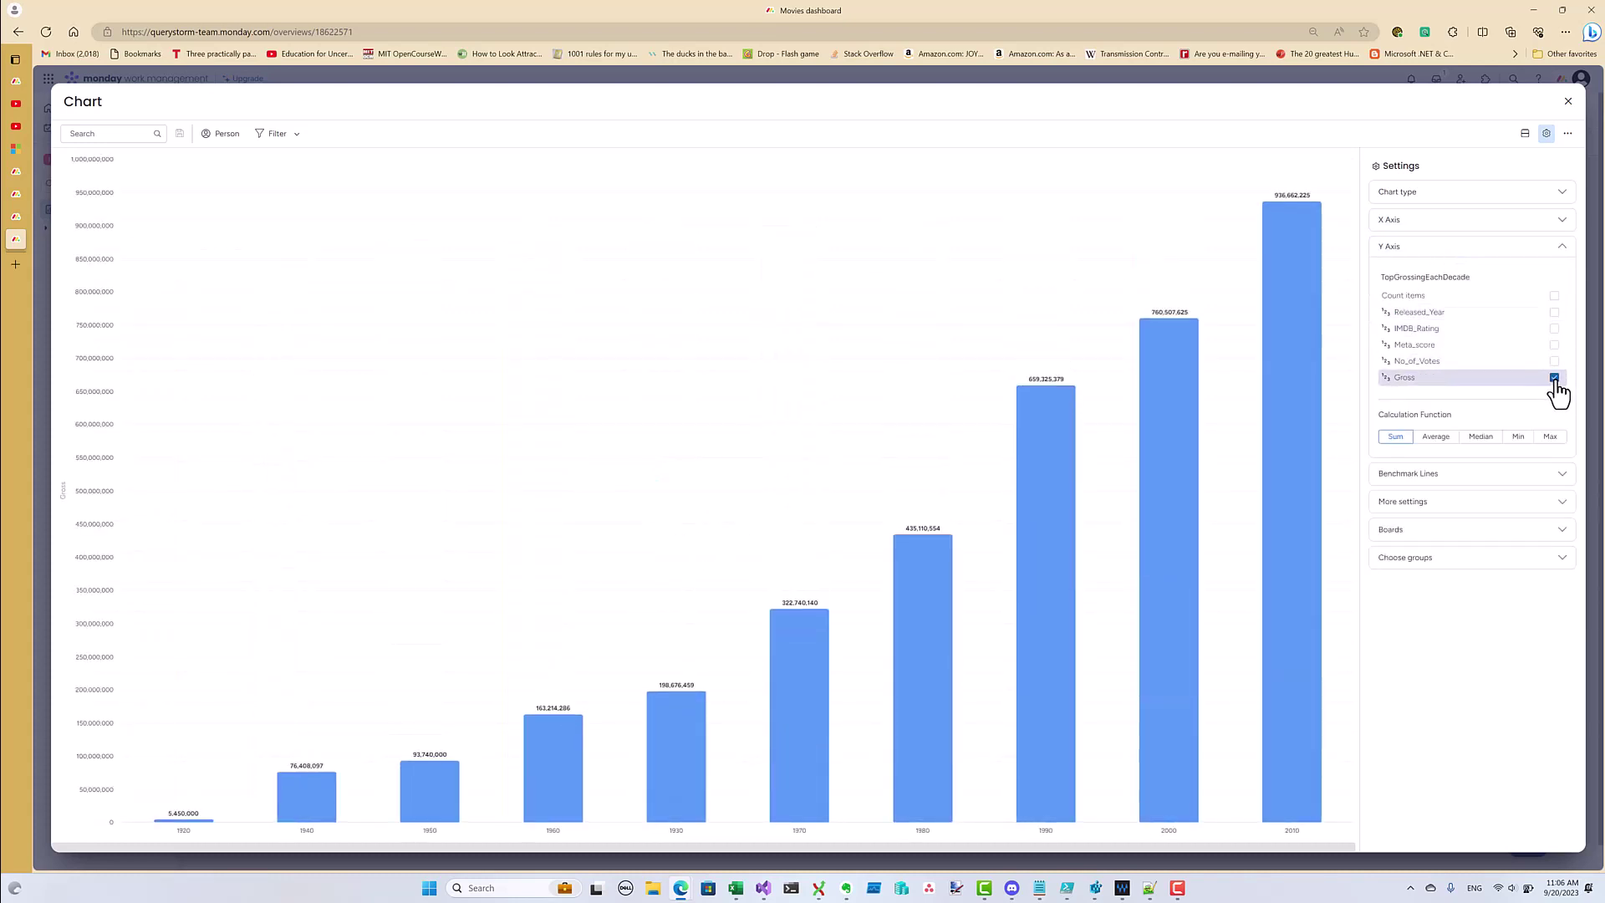
Sort the chart by X axis ascending so decades run in order
{"action": "left_click", "coordinate": [1447, 501]}
{"action": "left_click", "coordinate": [1433, 355]}
{"action": "left_click", "coordinate": [1433, 378]}
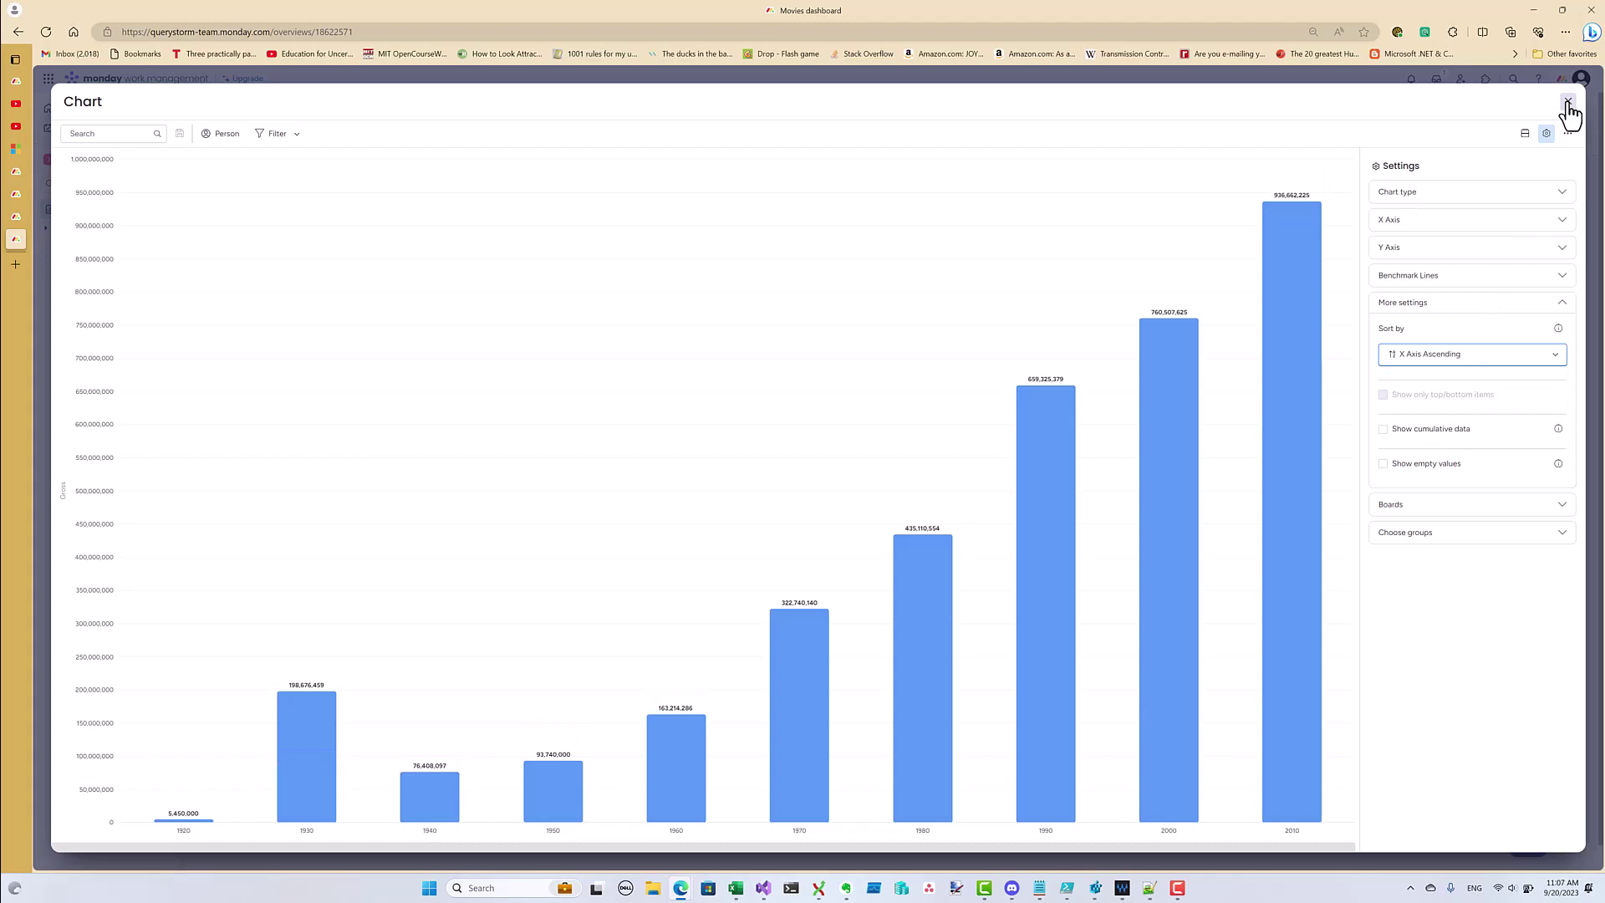
{"action": "mouse_move", "coordinate": [1309, 324]}
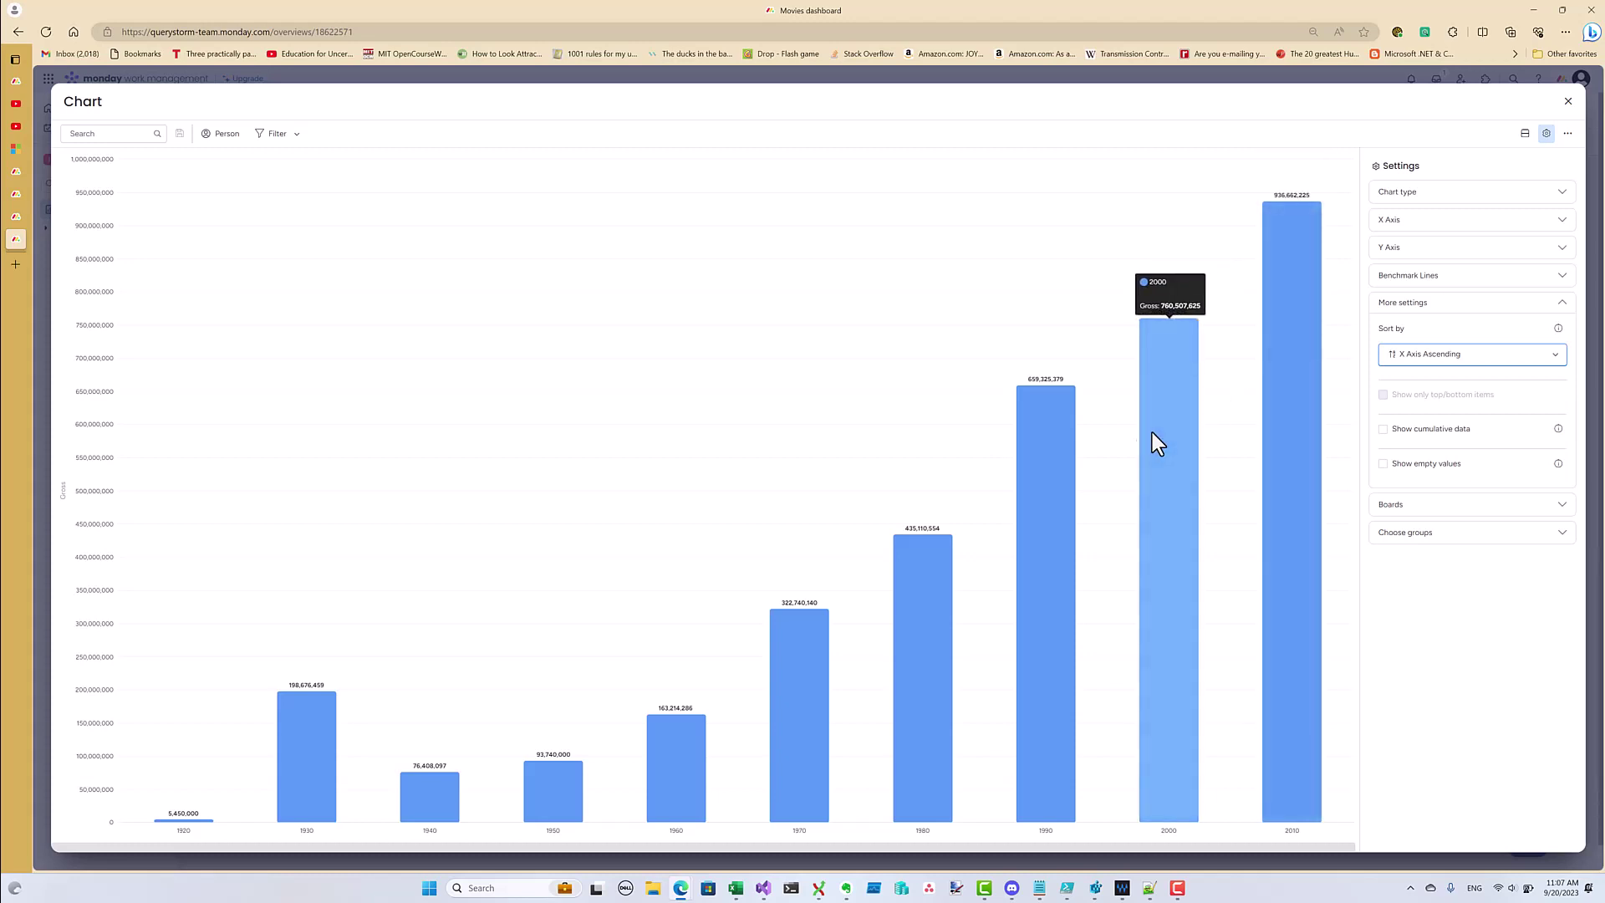
{"action": "left_click", "coordinate": [1443, 194]}
Make the decade chart a stacked bar chart stacked by the Director text column
{"action": "left_click", "coordinate": [1494, 247]}
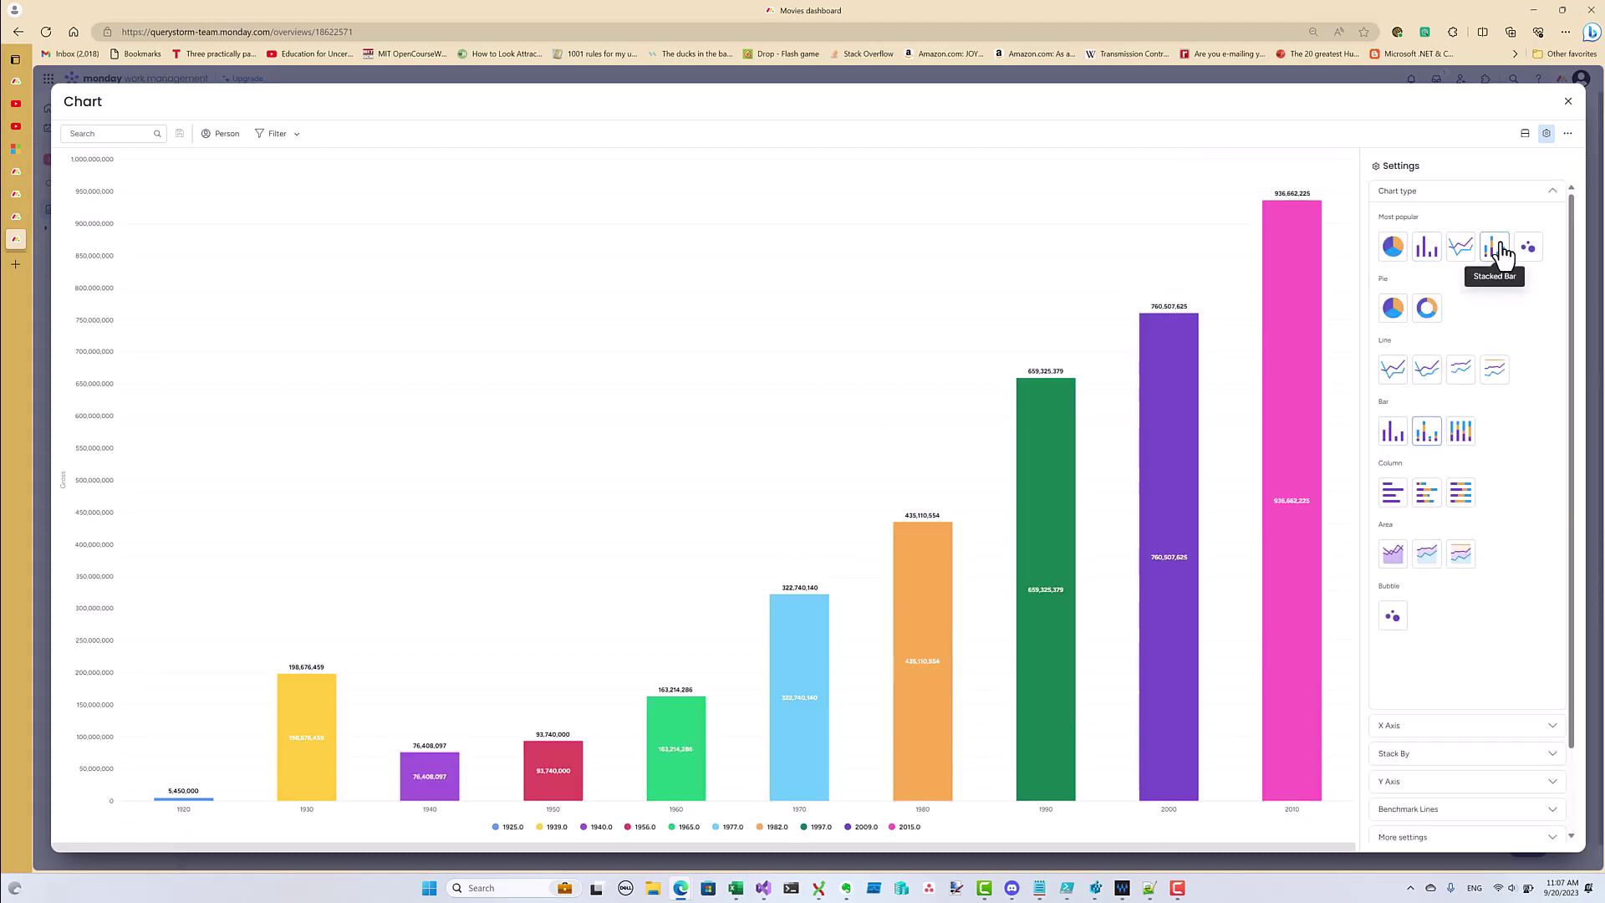
{"action": "left_click", "coordinate": [1487, 302]}
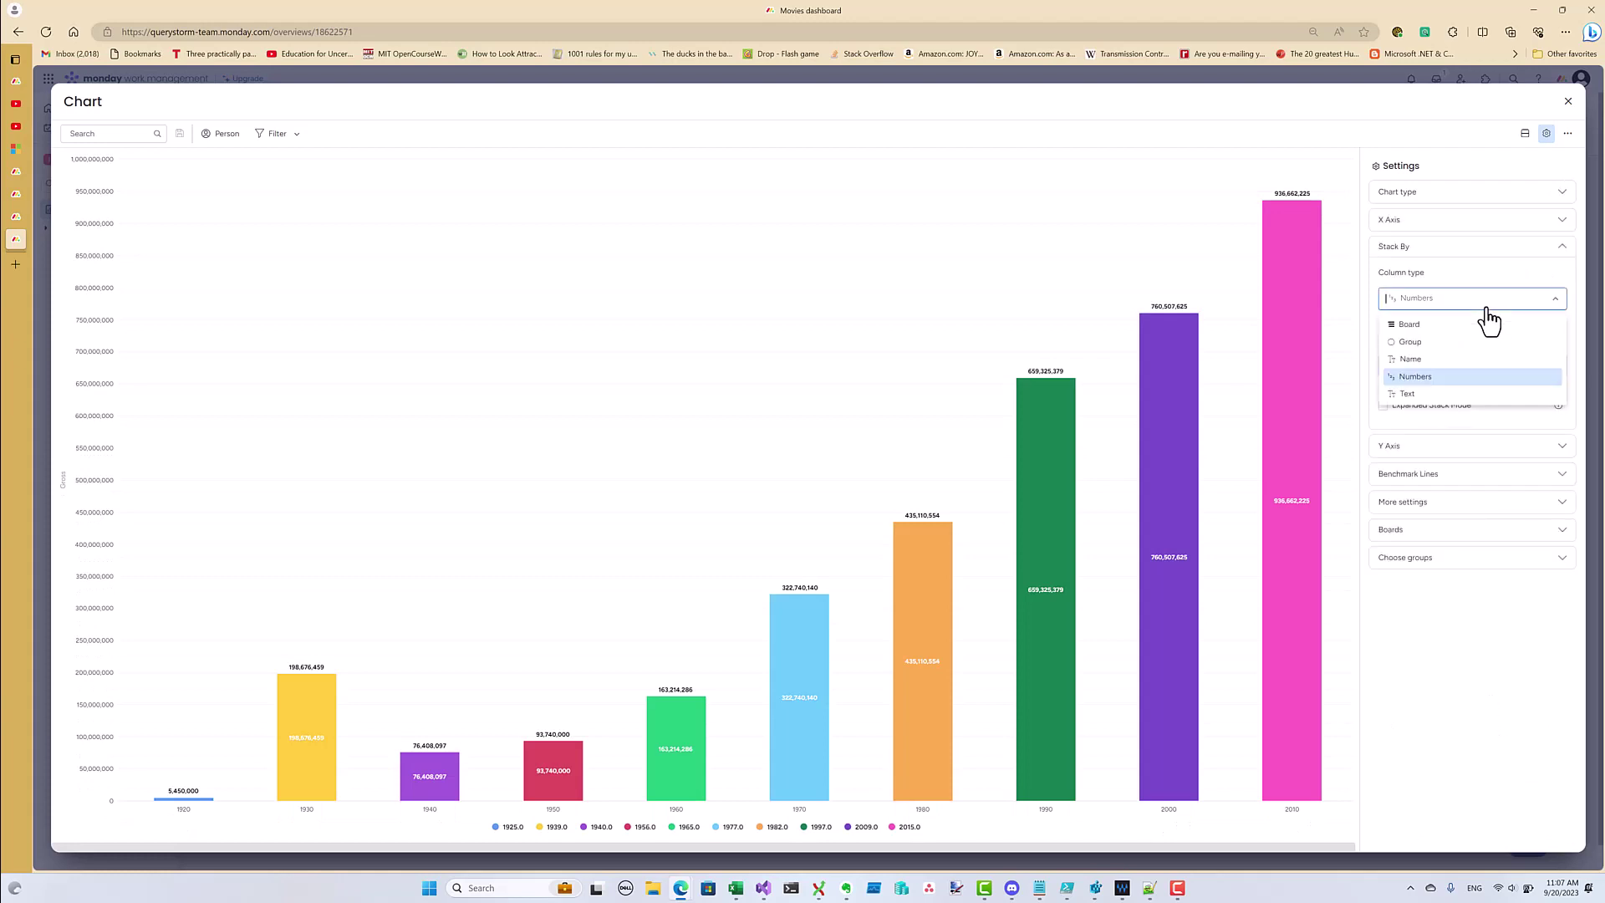
{"action": "left_click", "coordinate": [1419, 394]}
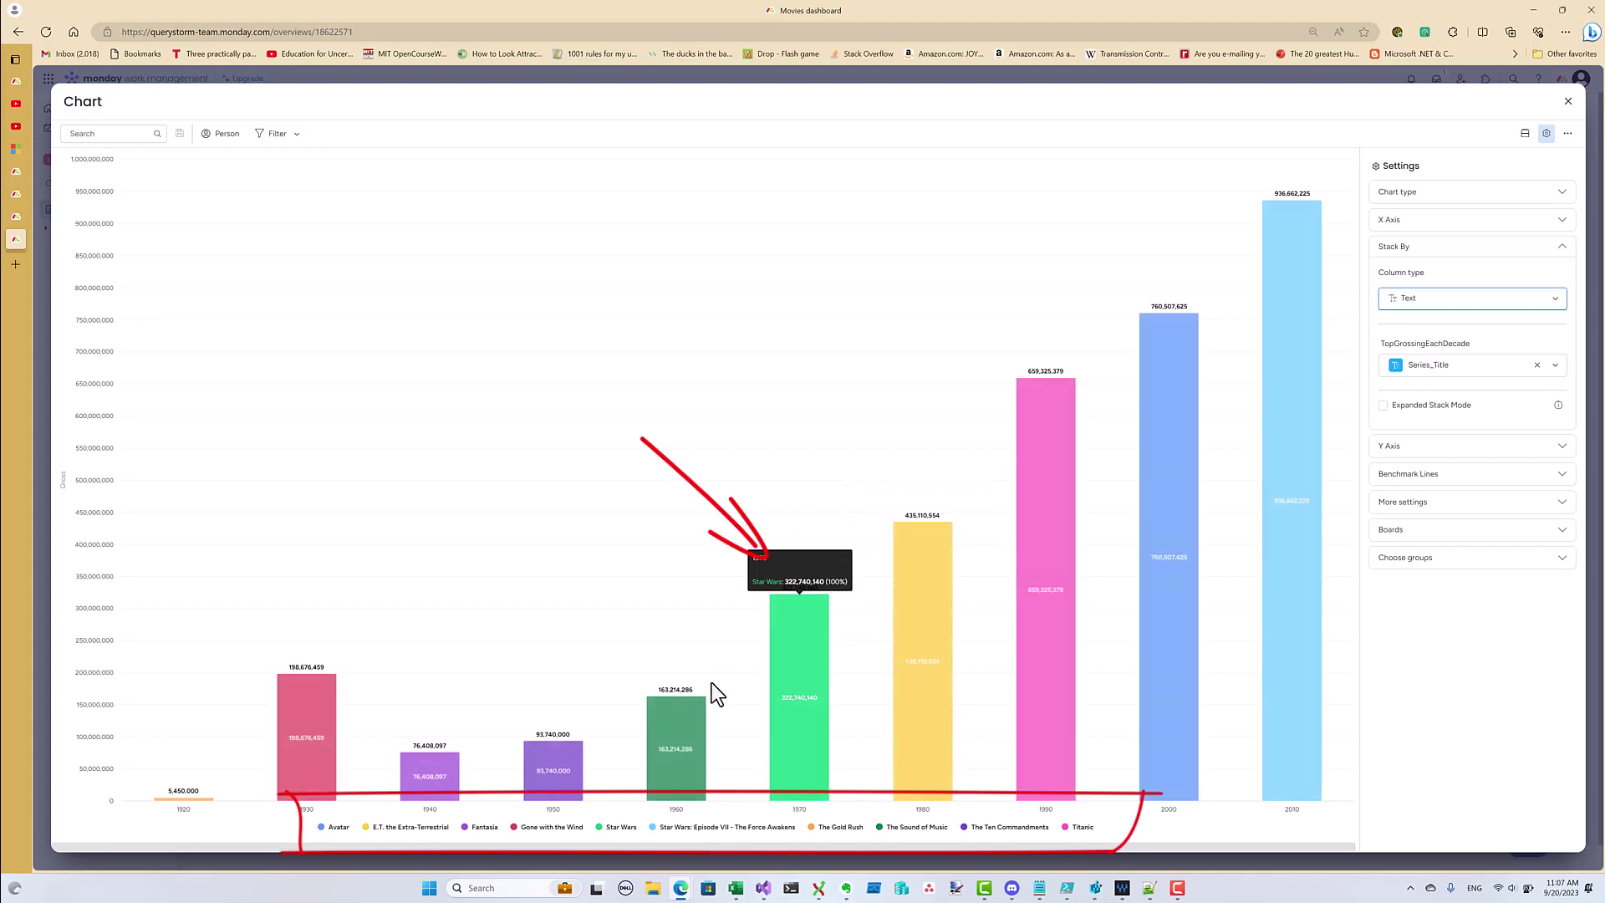
{"action": "left_click", "coordinate": [1433, 365]}
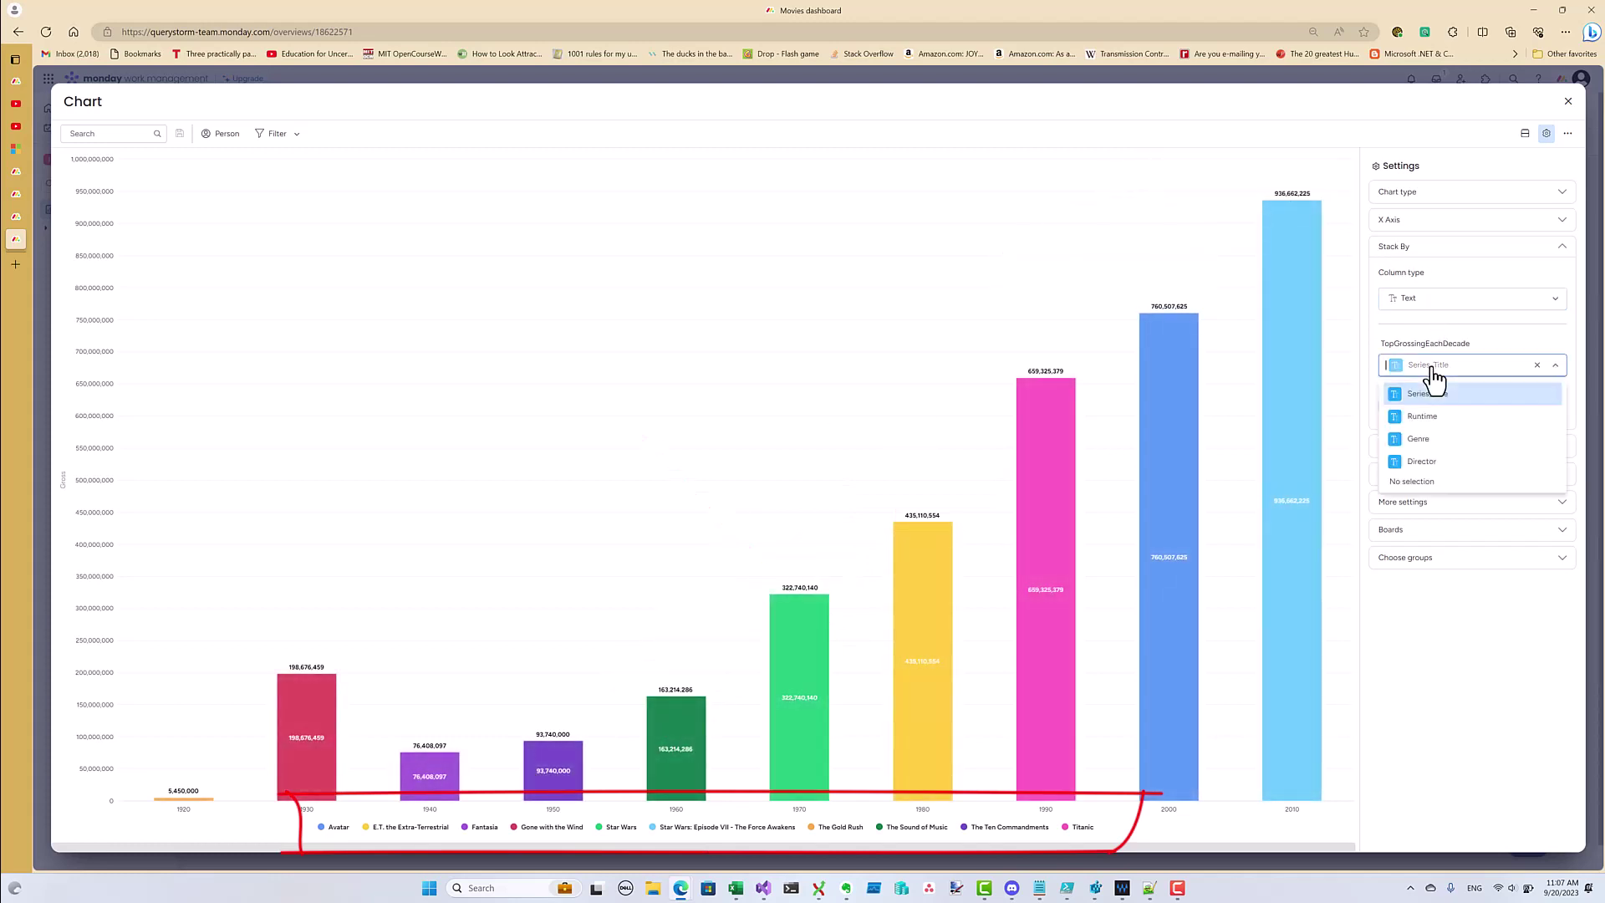
{"action": "left_click", "coordinate": [1421, 463]}
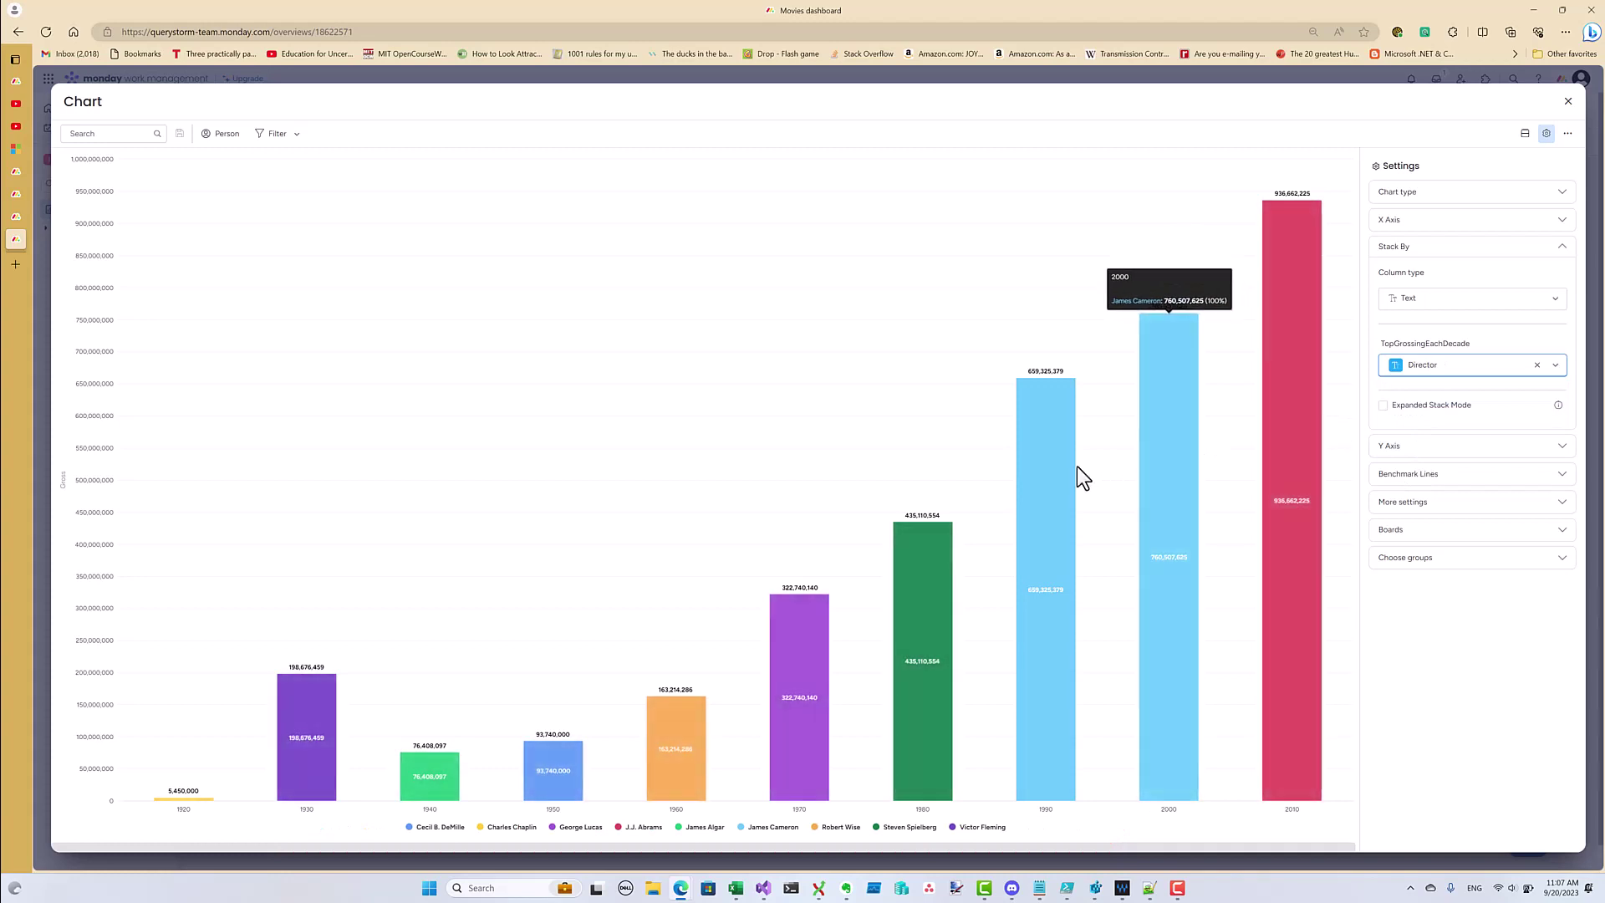
{"action": "mouse_move", "coordinate": [1041, 489]}
{"action": "left_click", "coordinate": [83, 101]}
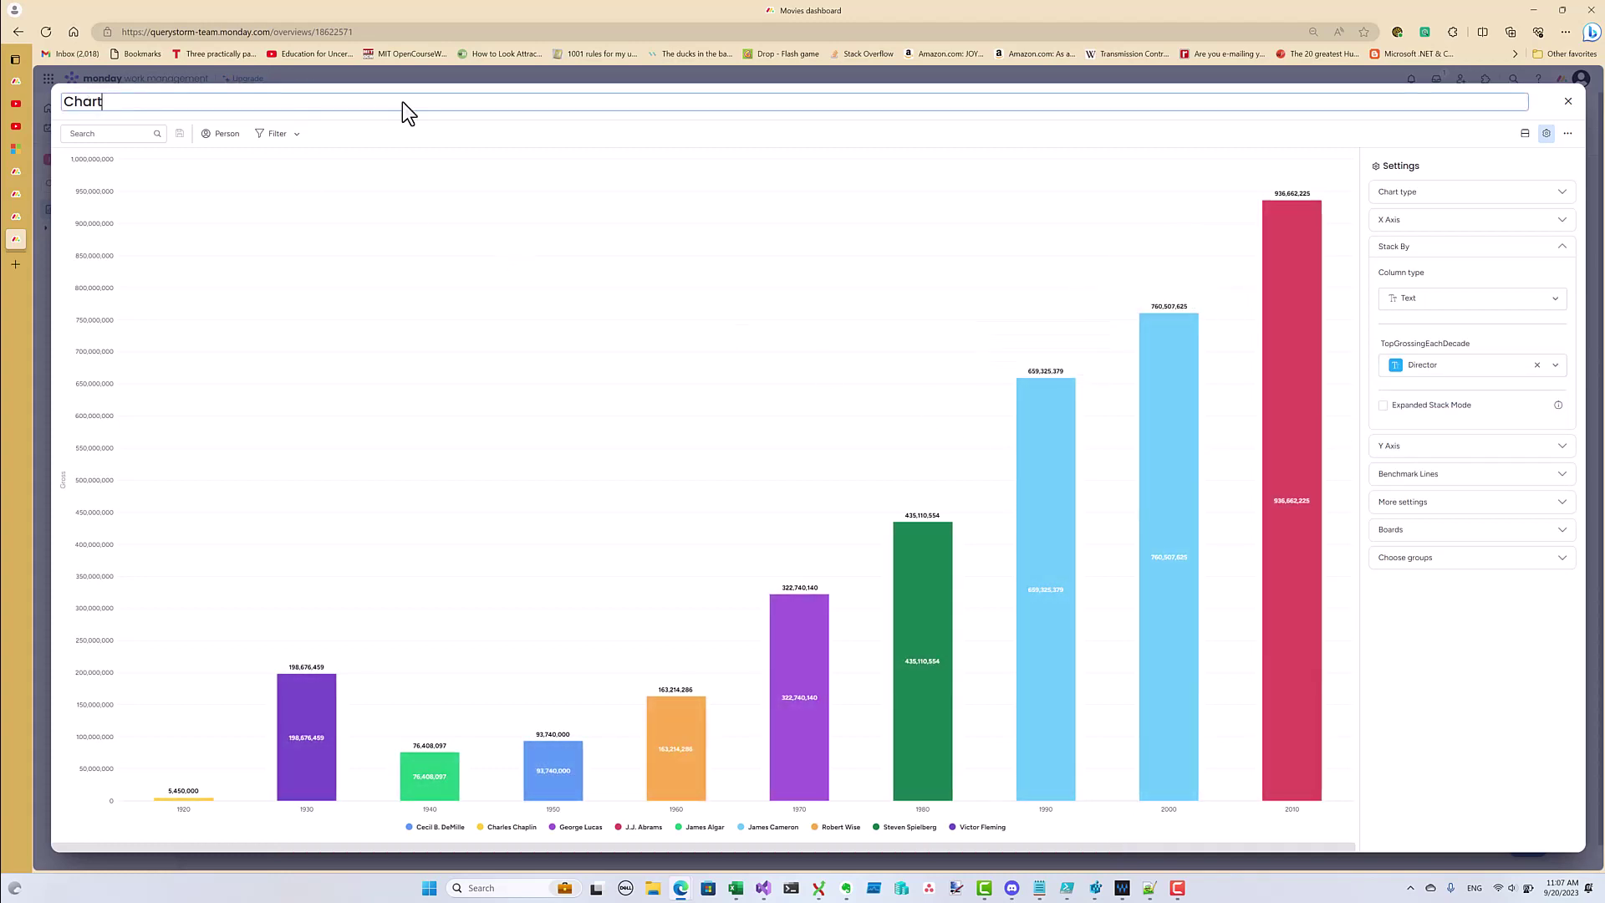
Retitle the chart 'Top grossing by decade' and close the full chart view
{"action": "key", "text": "ctrl+a"}
{"action": "type", "text": "Top gross"}
{"action": "type", "text": "ing by decade"}
{"action": "key", "text": "Return"}
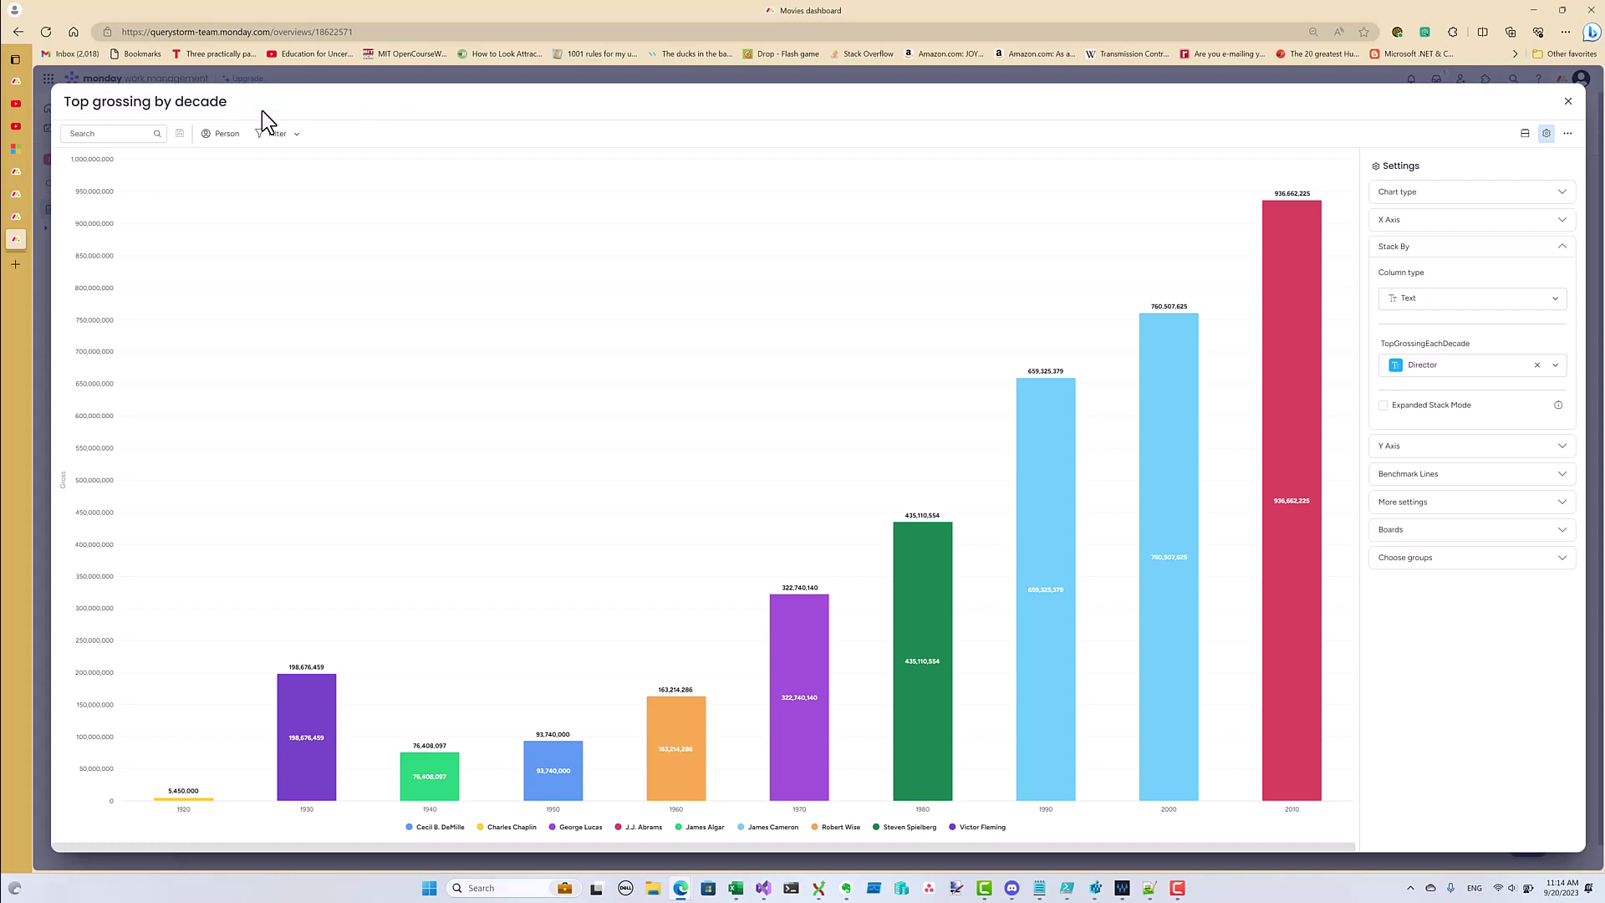
{"action": "left_click", "coordinate": [1568, 101]}
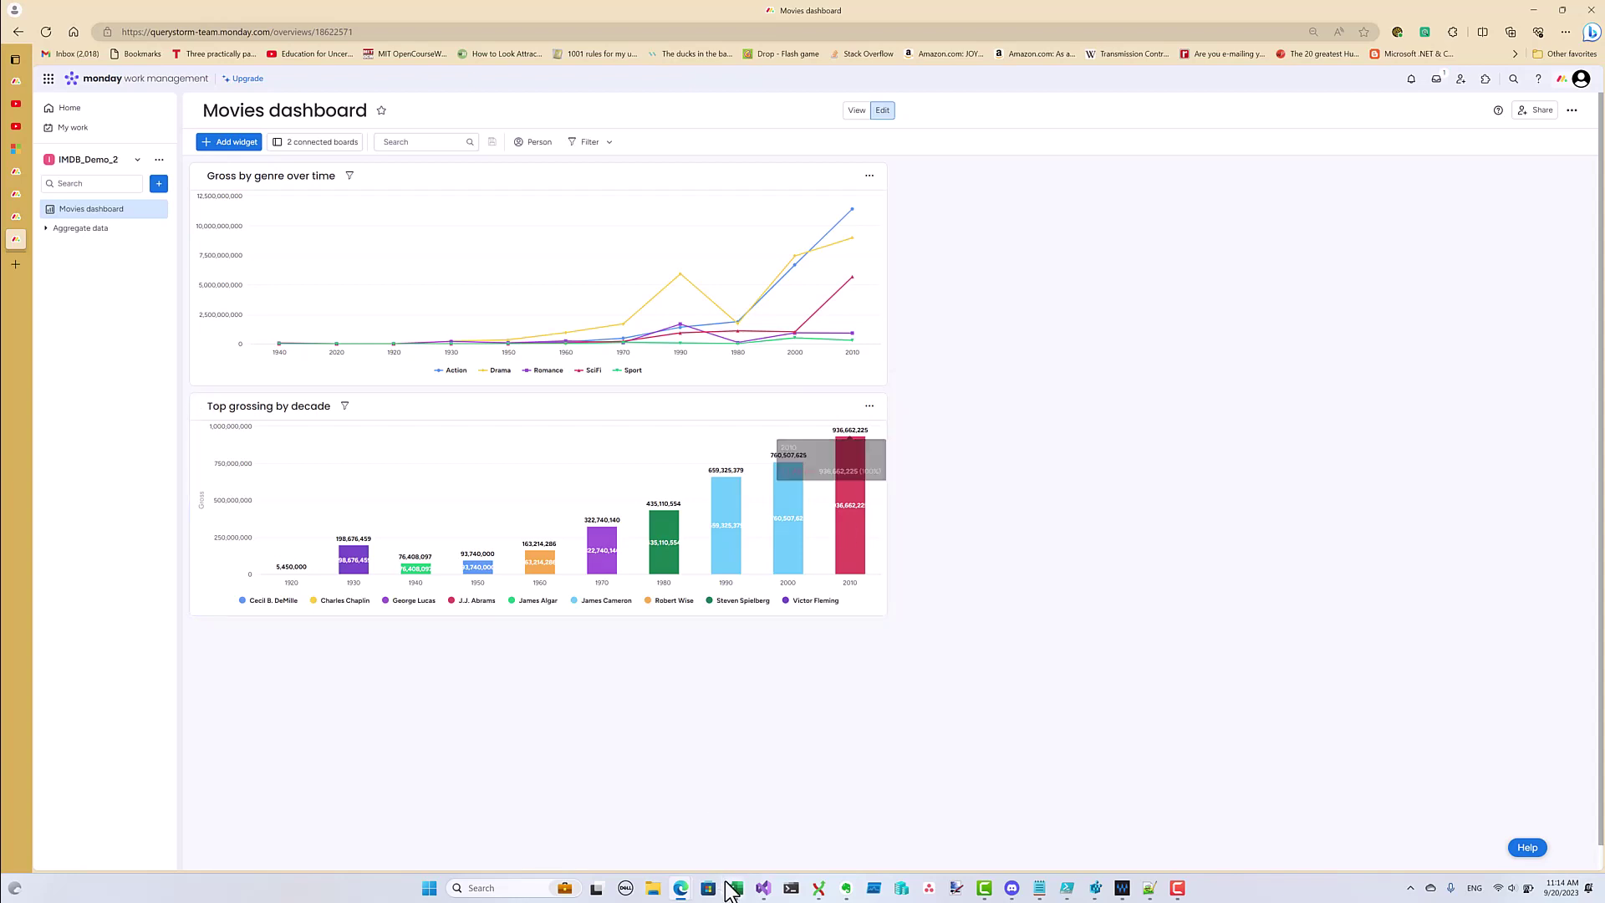
{"action": "mouse_move", "coordinate": [735, 887]}
{"action": "left_click", "coordinate": [666, 815]}
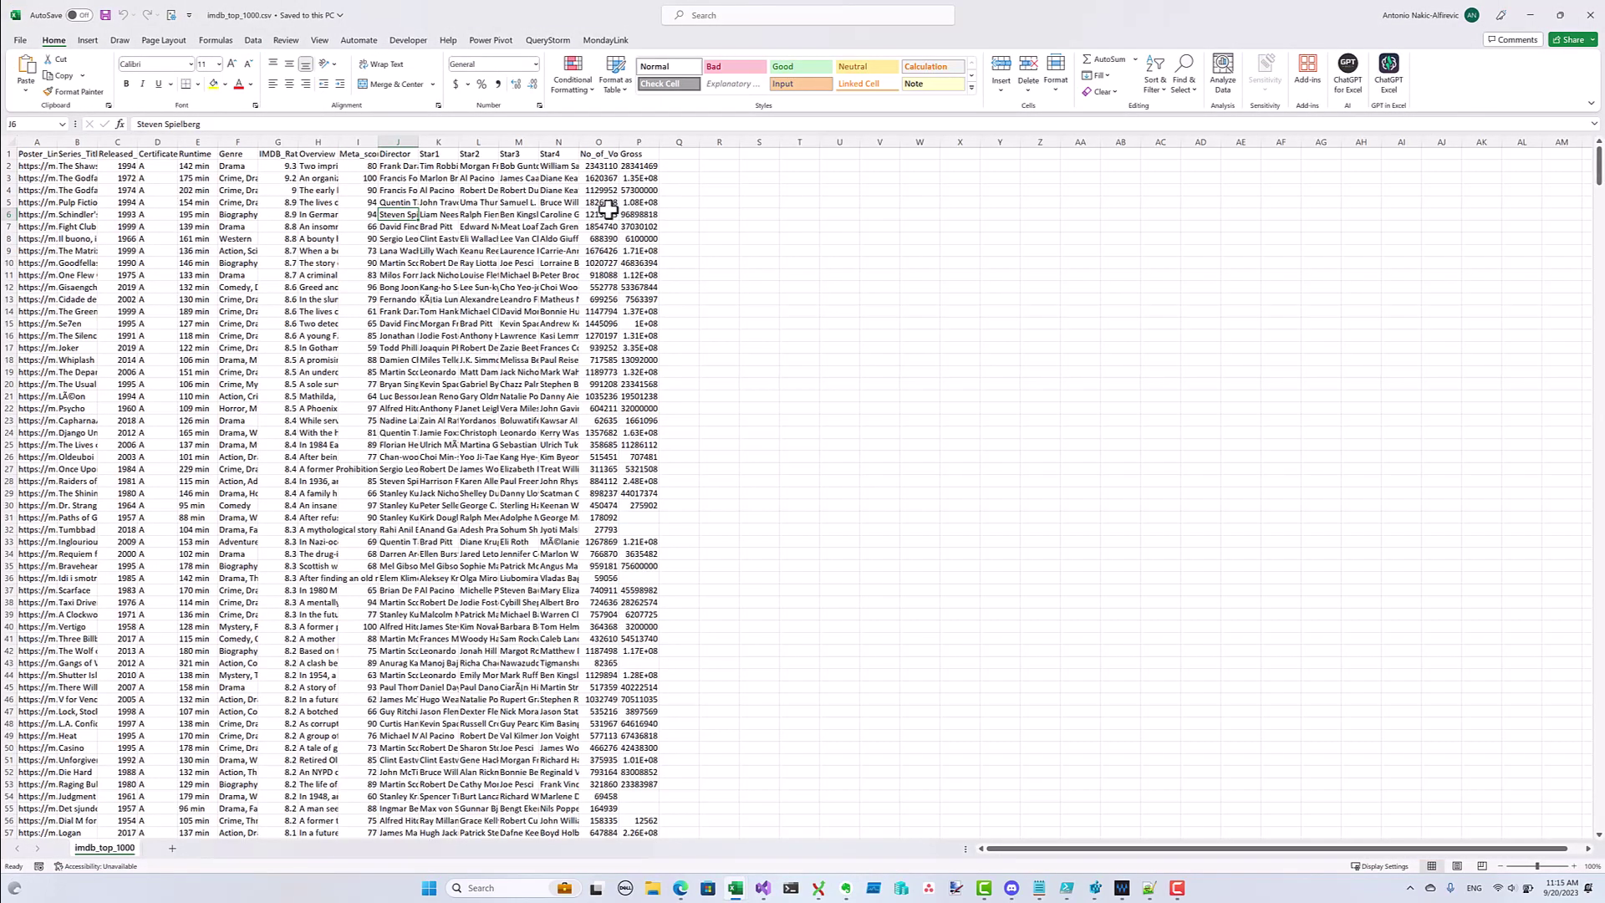
{"action": "left_click", "coordinate": [638, 166]}
{"action": "left_click", "coordinate": [314, 124]}
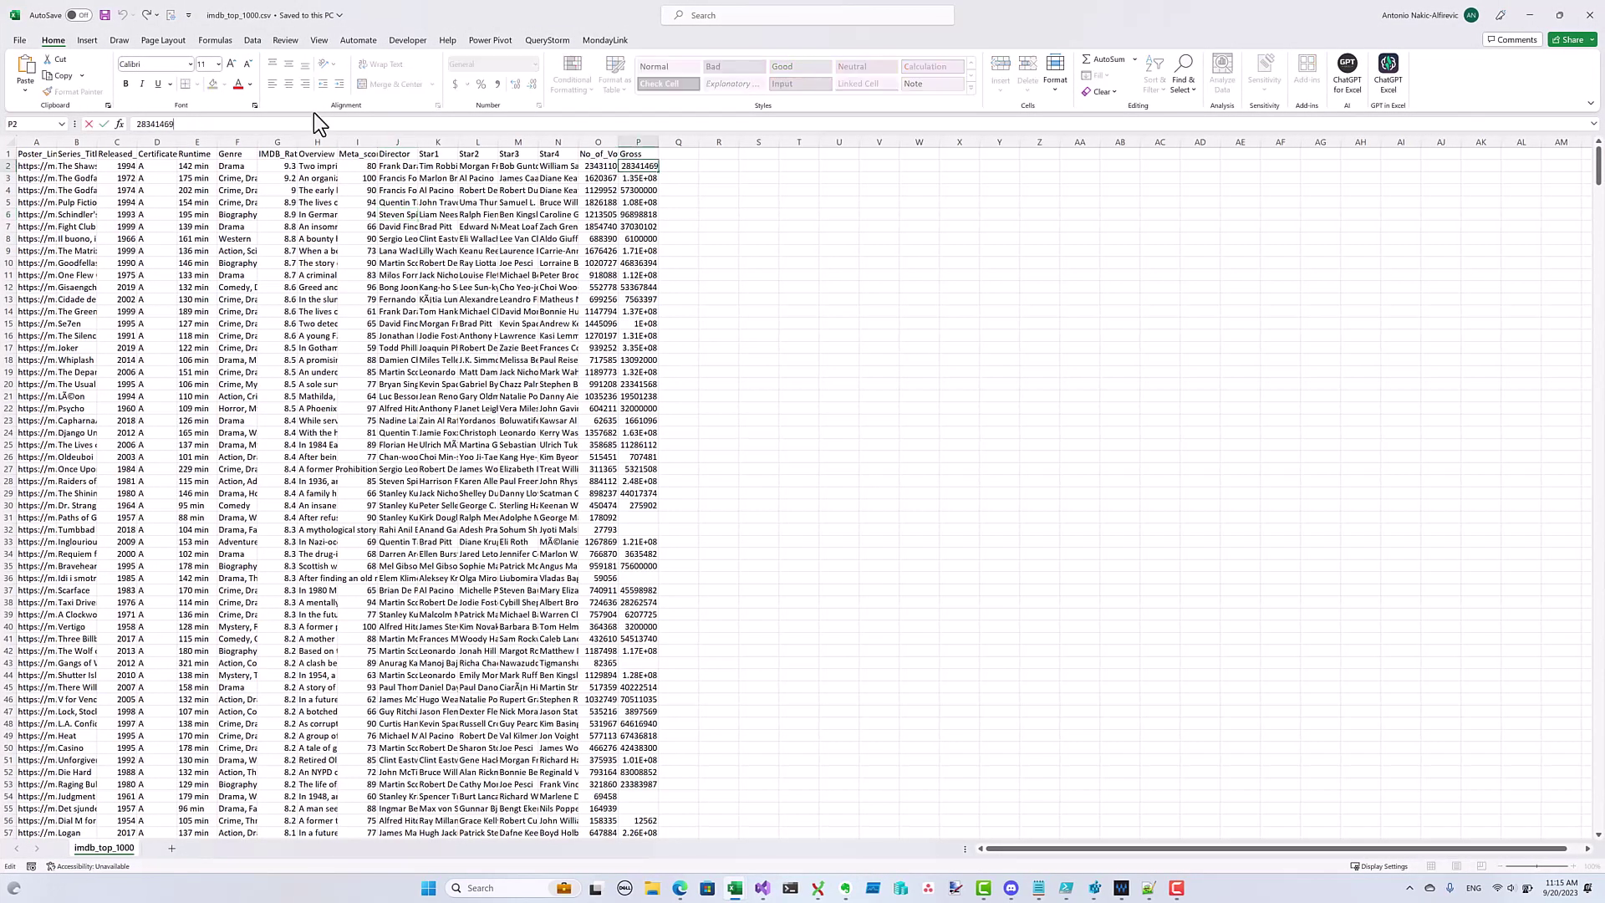
{"action": "type", "text": "99"}
{"action": "key", "text": "Return"}
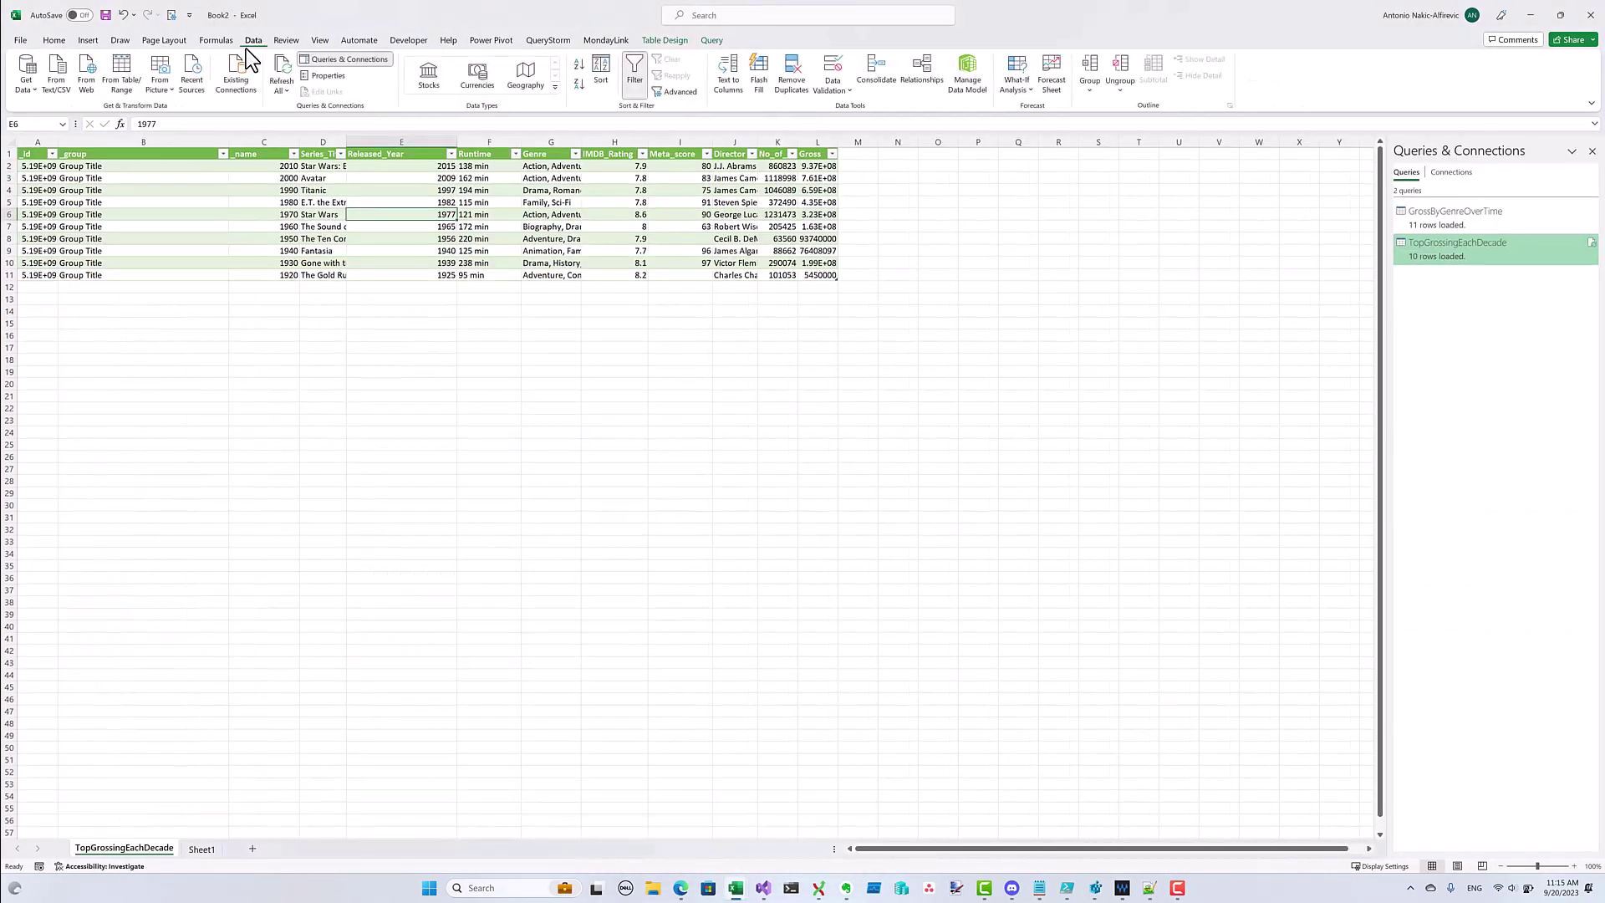
Refresh the decade query and save all tables to monday.com
{"action": "left_click", "coordinate": [603, 40]}
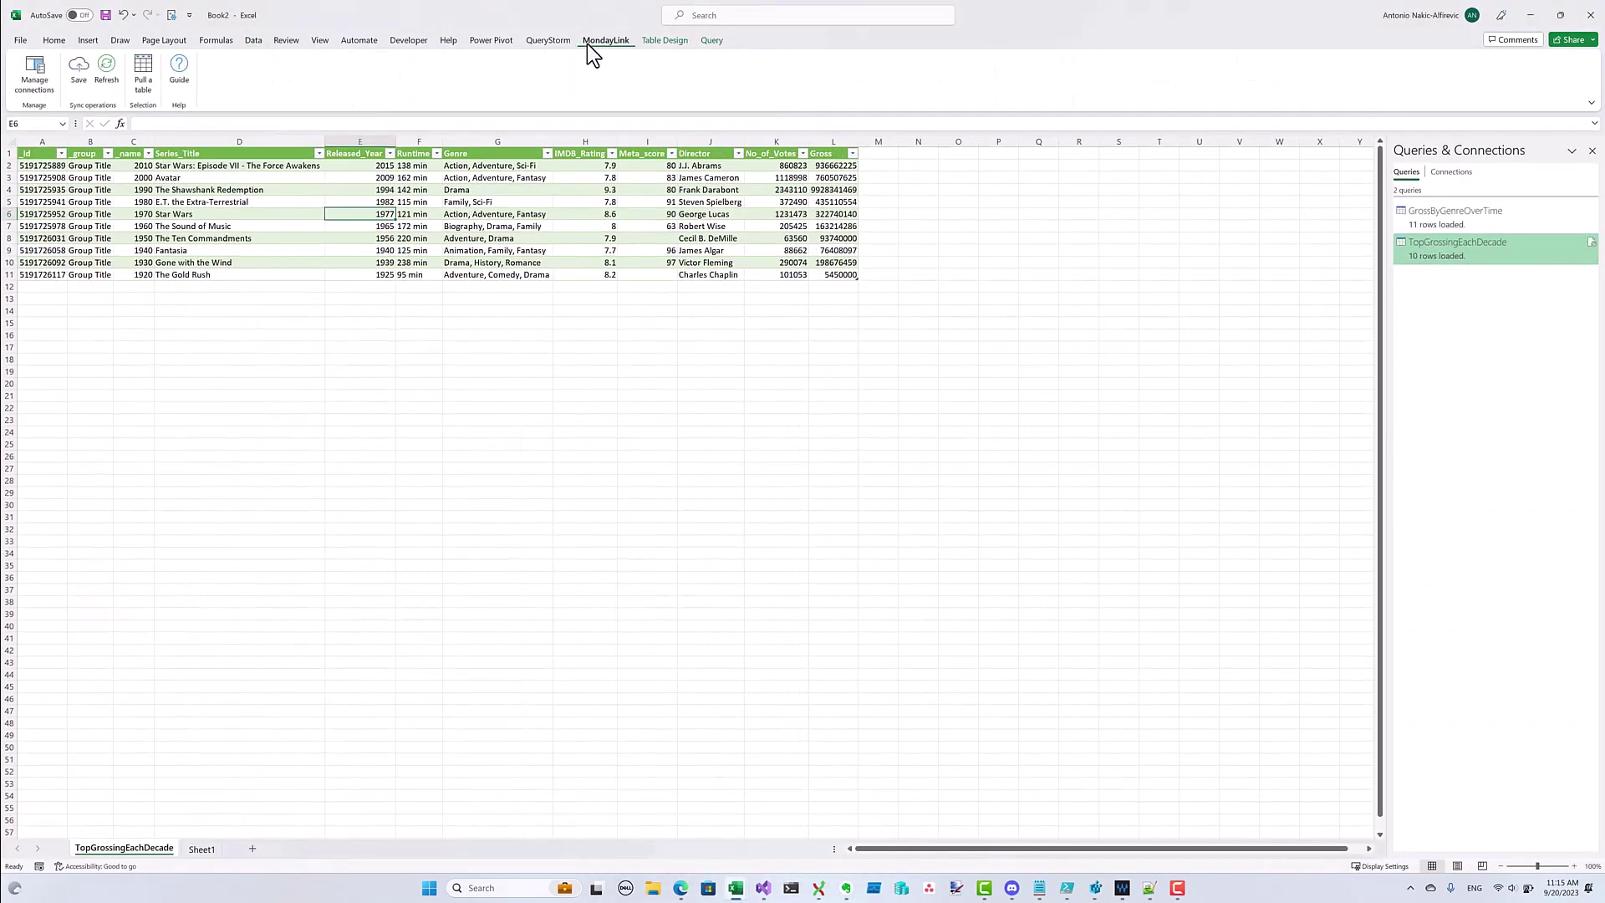
{"action": "left_click", "coordinate": [79, 69]}
{"action": "left_click", "coordinate": [582, 316]}
{"action": "left_click", "coordinate": [803, 590]}
{"action": "left_click", "coordinate": [909, 458]}
{"action": "key", "text": "alt+Tab"}
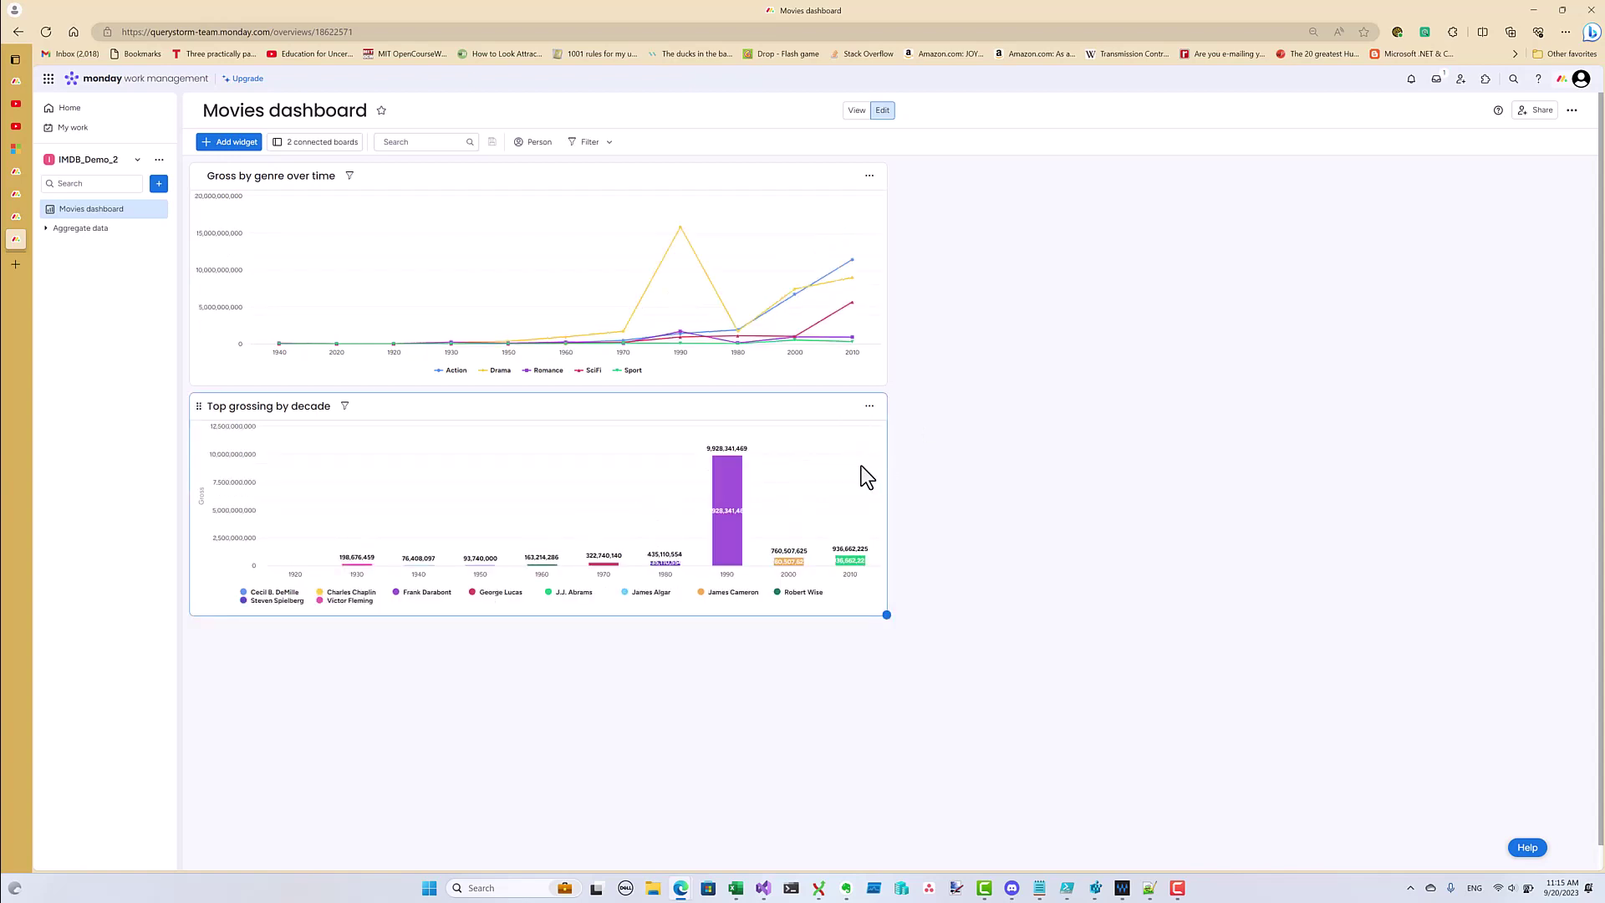
Restack the decade chart by Series_Title, close the full view and return to Excel
{"action": "mouse_move", "coordinate": [726, 542]}
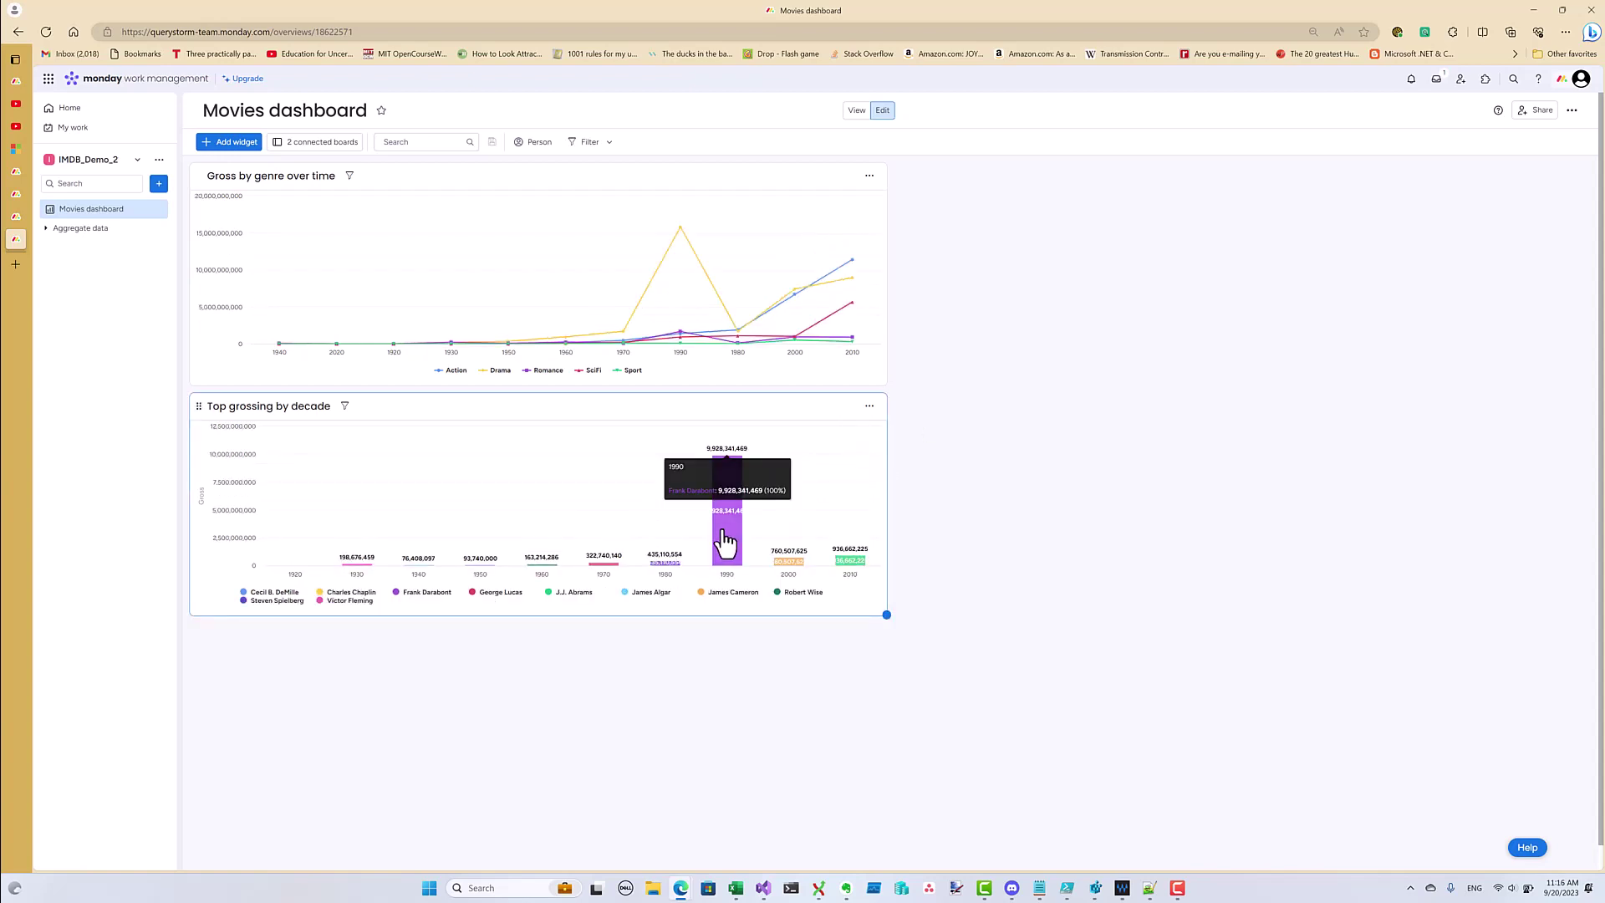
{"action": "left_click", "coordinate": [869, 405]}
{"action": "left_click", "coordinate": [915, 452]}
{"action": "left_click", "coordinate": [1446, 361]}
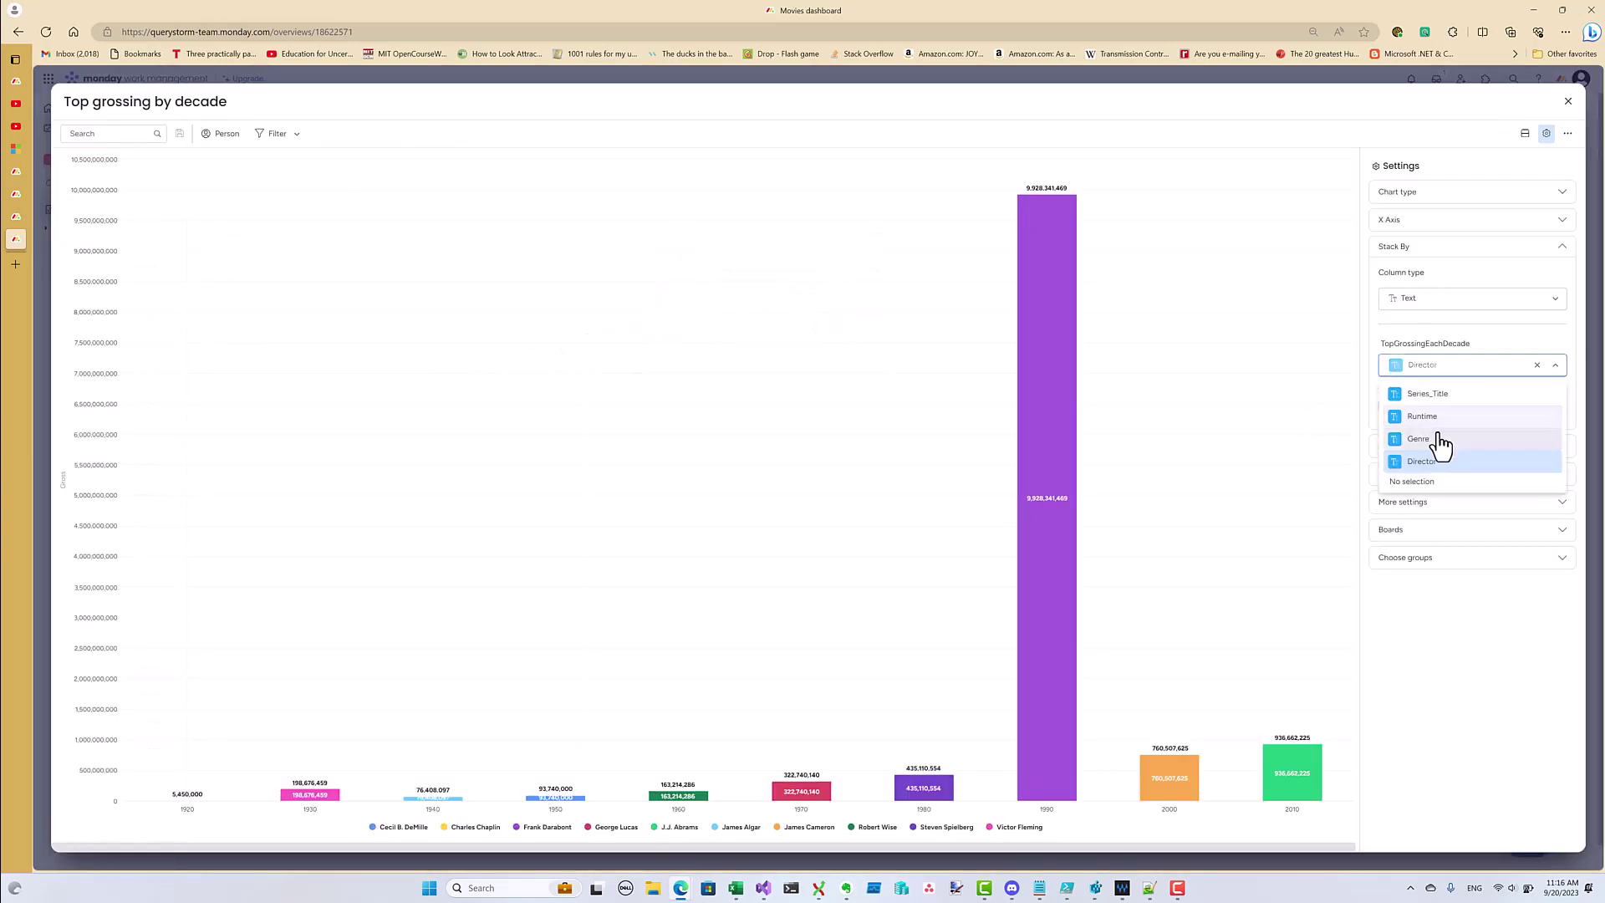
{"action": "left_click", "coordinate": [1436, 415]}
{"action": "mouse_move", "coordinate": [1058, 389]}
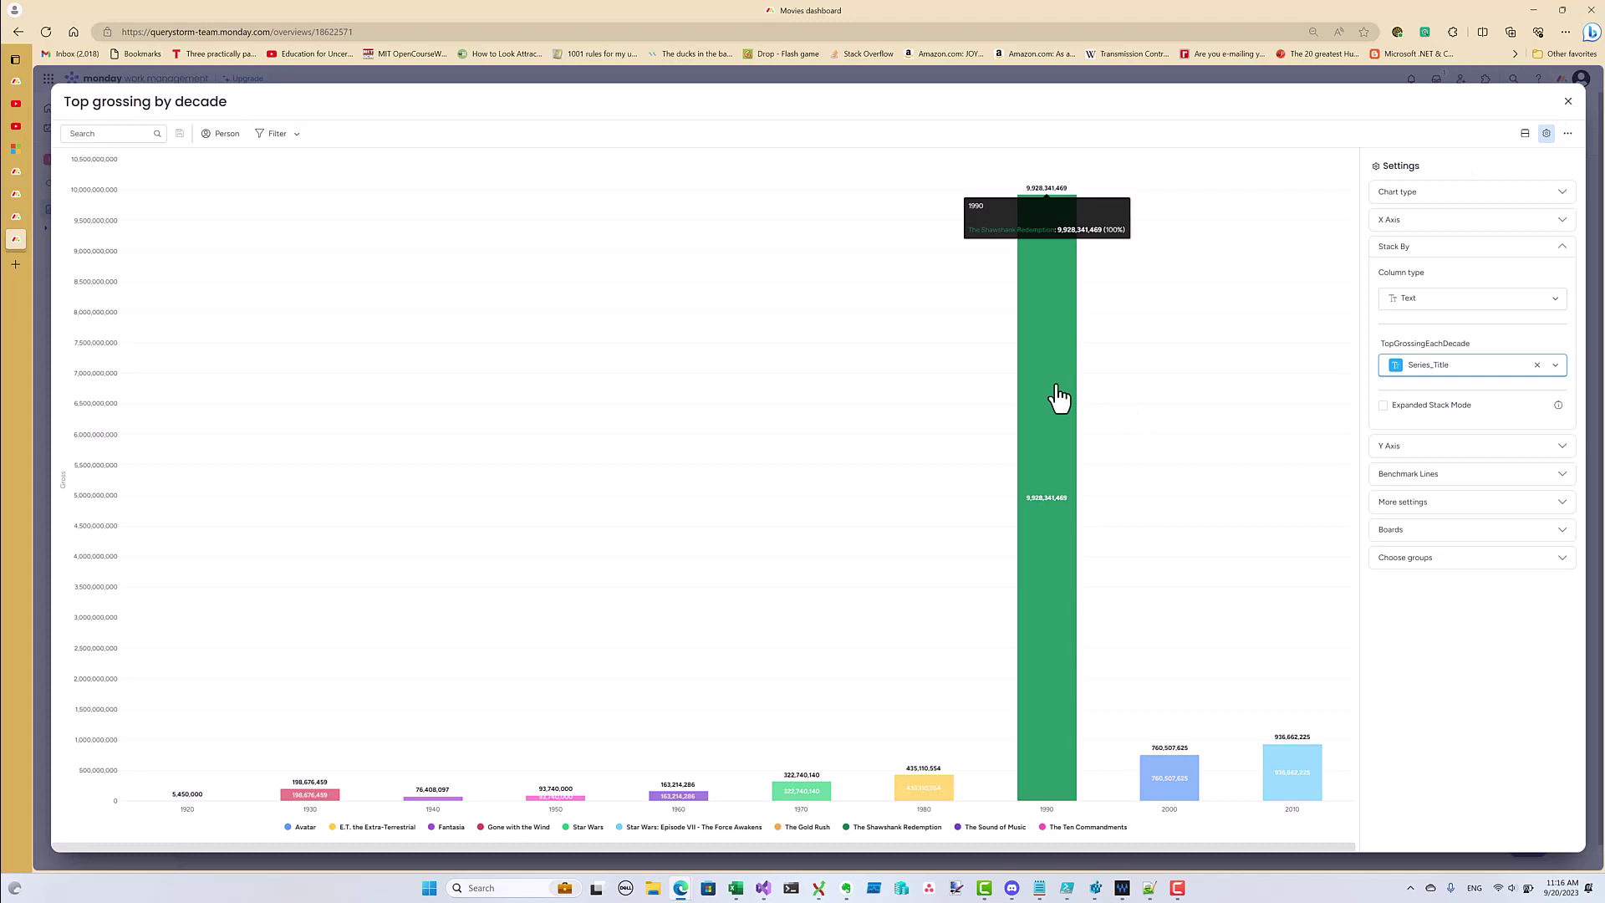
{"action": "left_click", "coordinate": [1568, 101]}
{"action": "key", "text": "alt+Tab"}
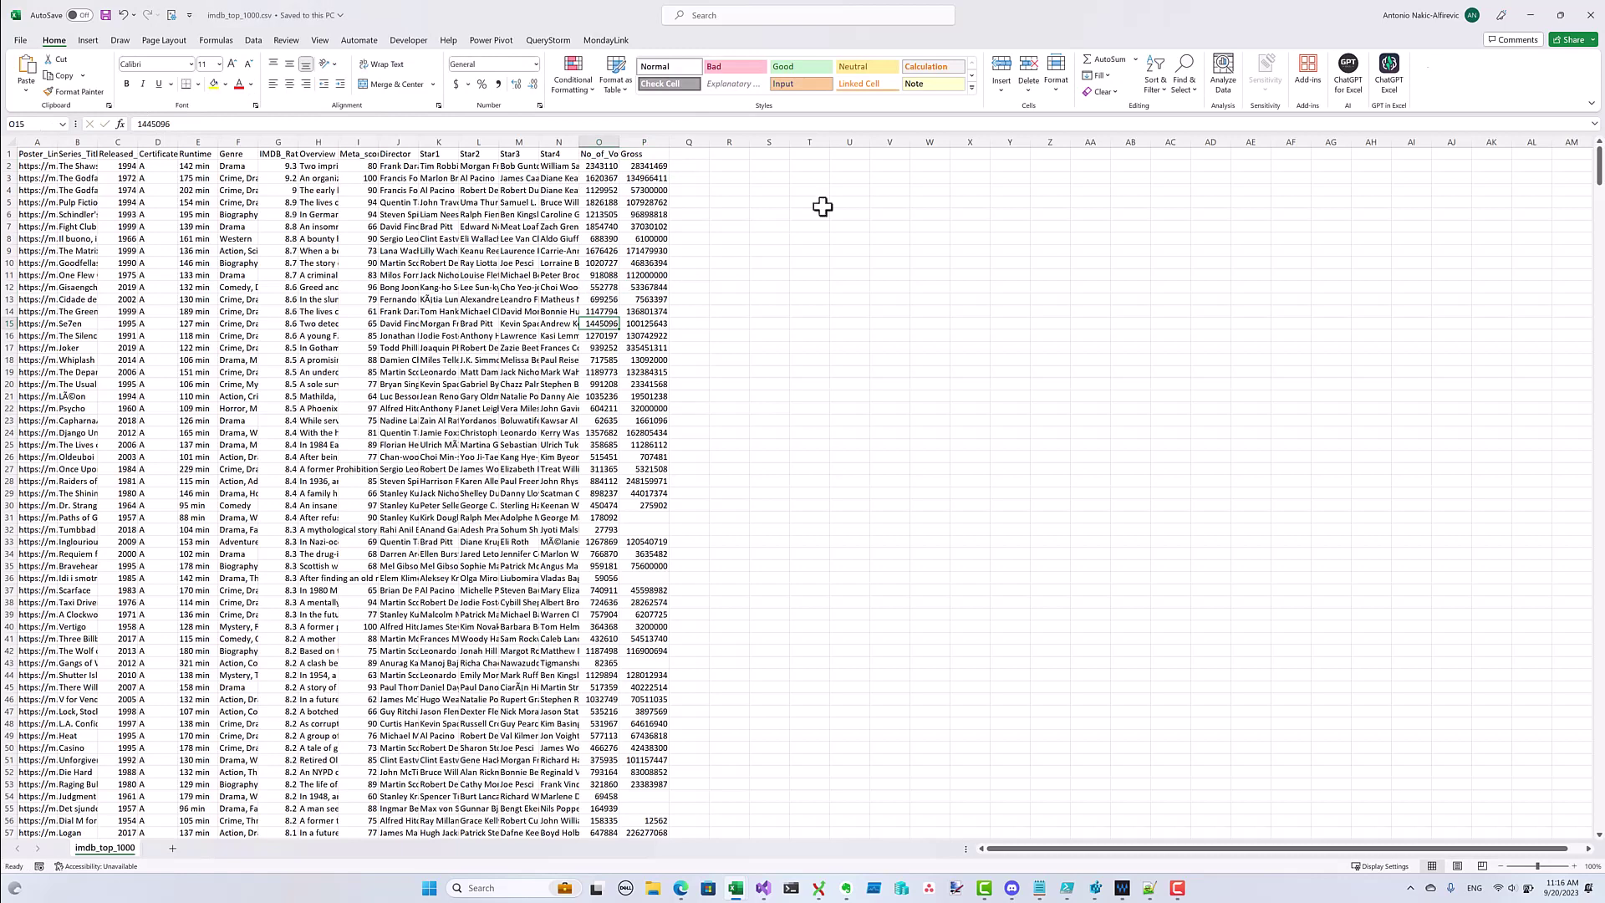
Refresh all queries in Book2 with the restored P2 gross of 28341469
{"action": "key", "text": "alt+Tab"}
{"action": "left_click", "coordinate": [254, 40]}
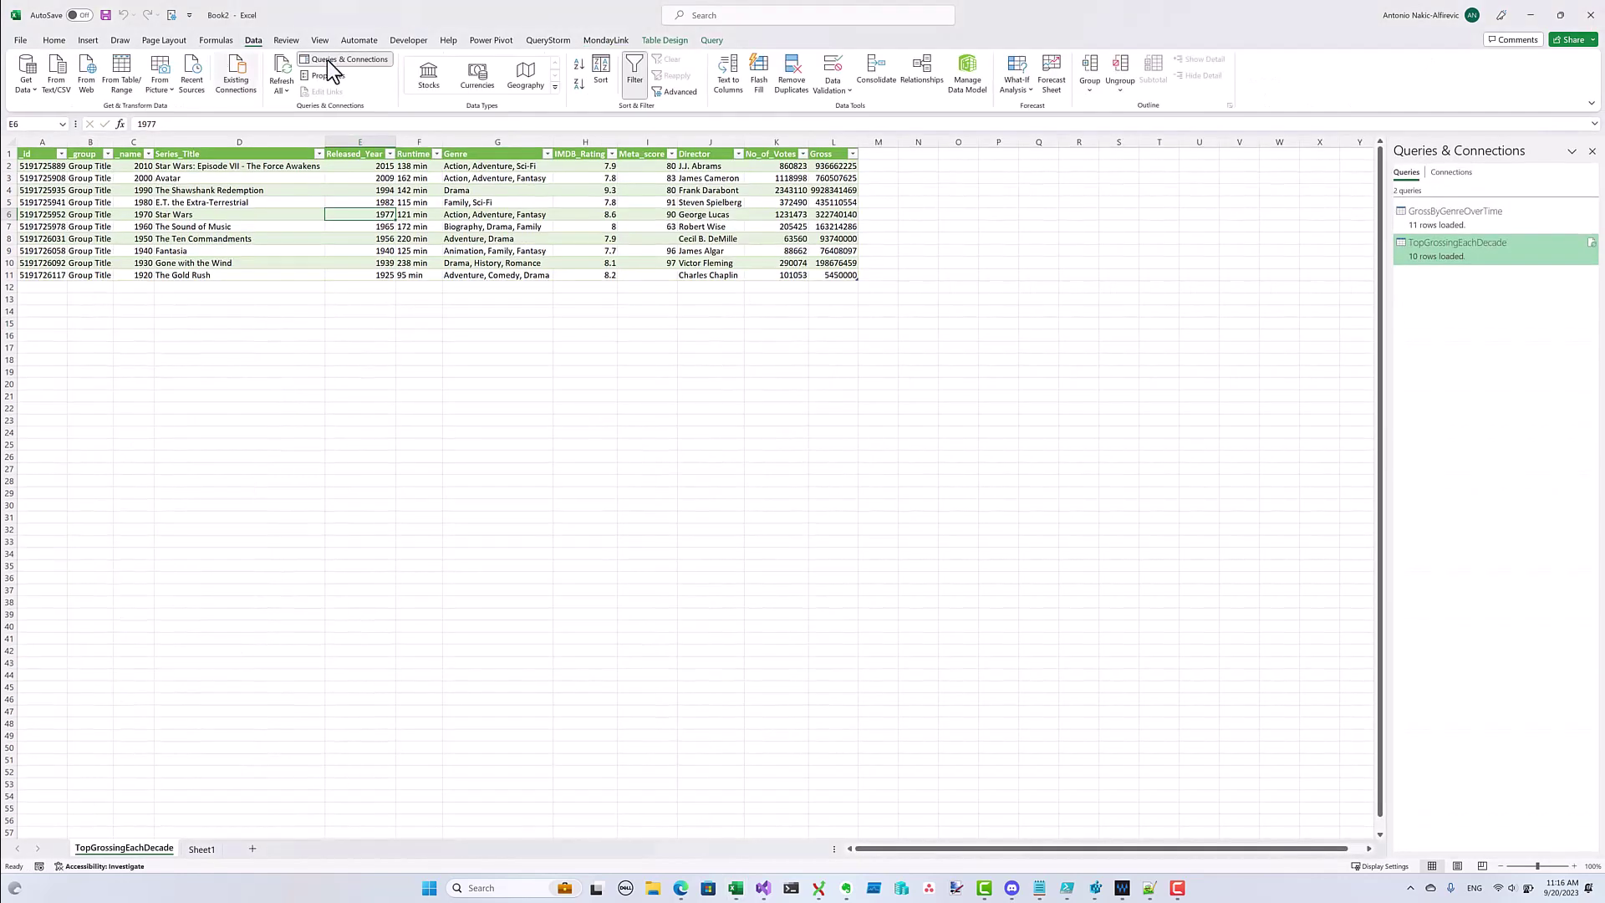
{"action": "left_click", "coordinate": [282, 71]}
Save all tables to monday.com and bring the Movies dashboard back
{"action": "left_click", "coordinate": [605, 40]}
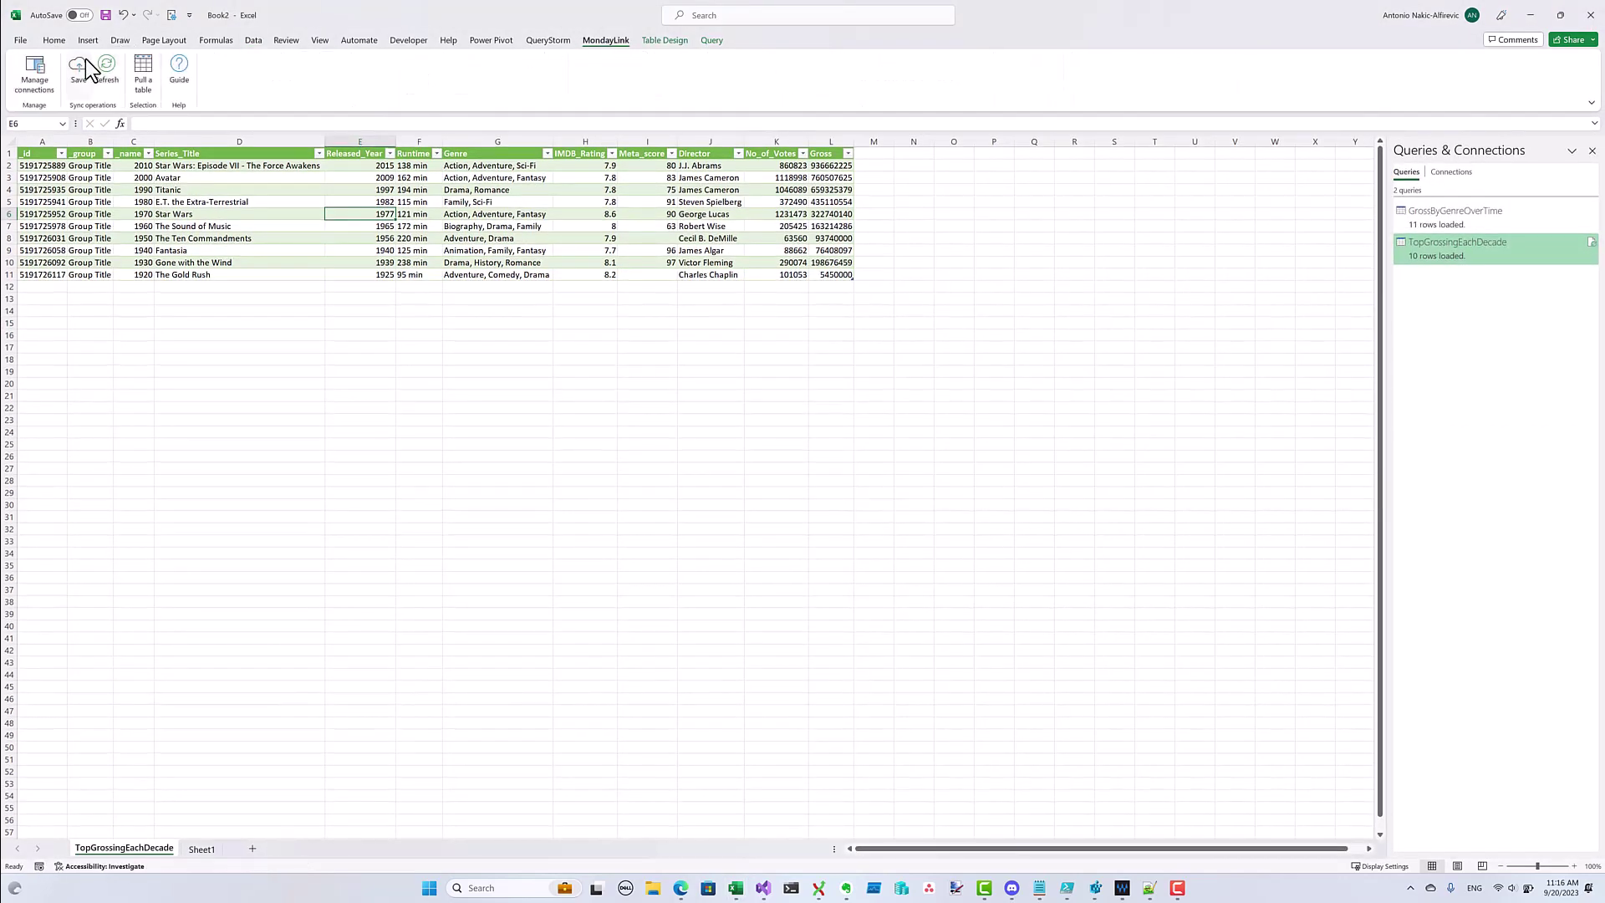
{"action": "left_click", "coordinate": [78, 71]}
{"action": "left_click", "coordinate": [582, 318]}
{"action": "left_click", "coordinate": [806, 591]}
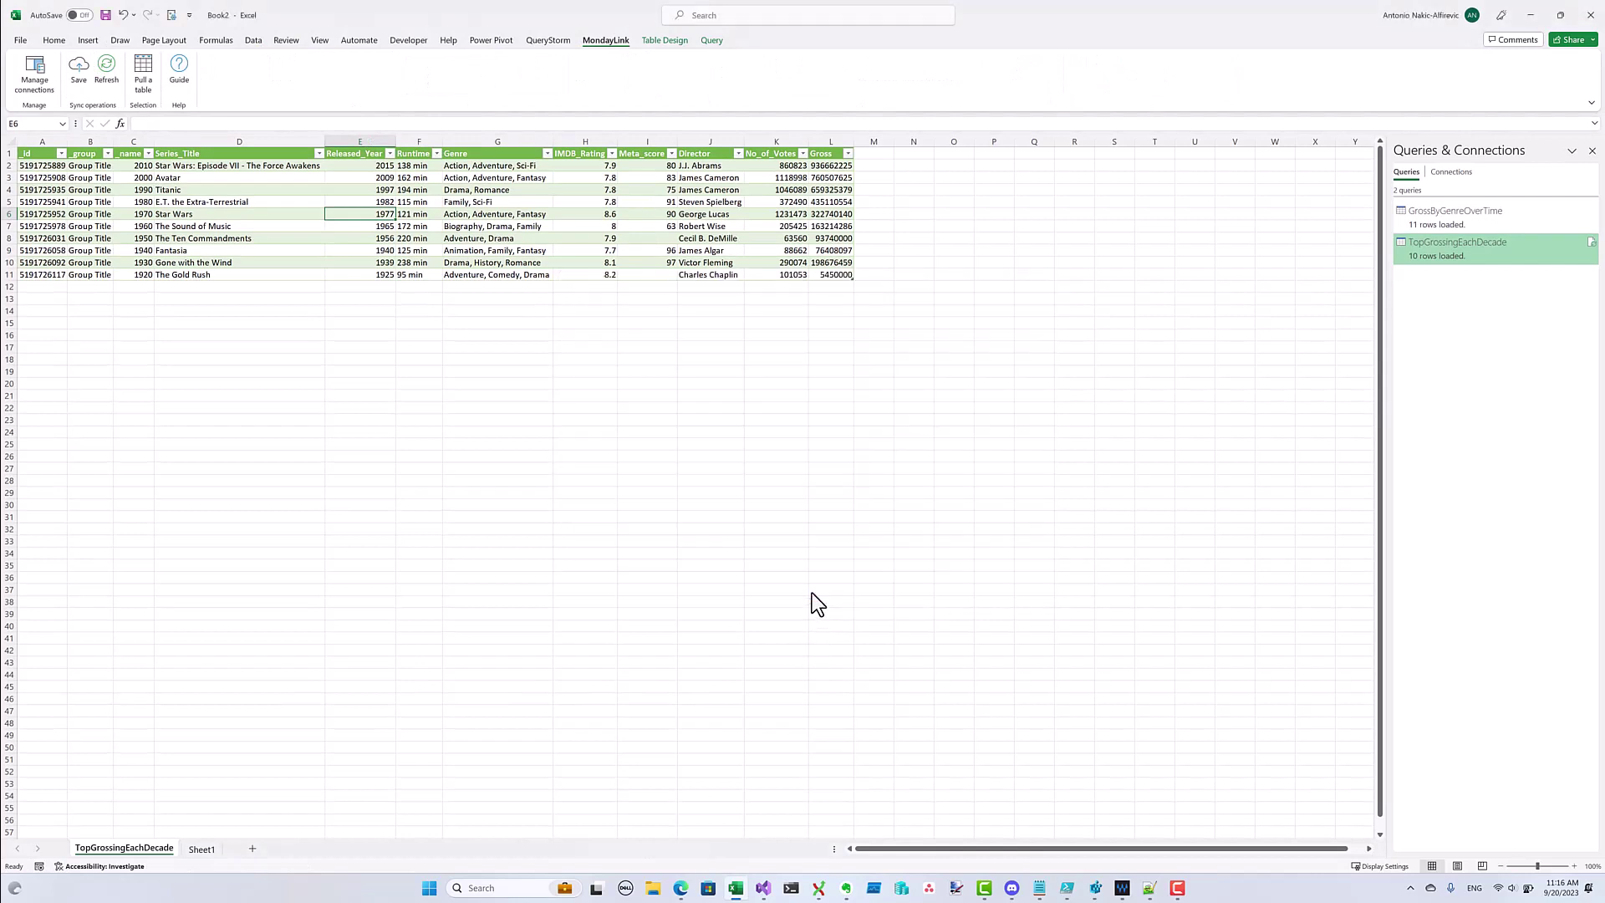
{"action": "left_click", "coordinate": [906, 461]}
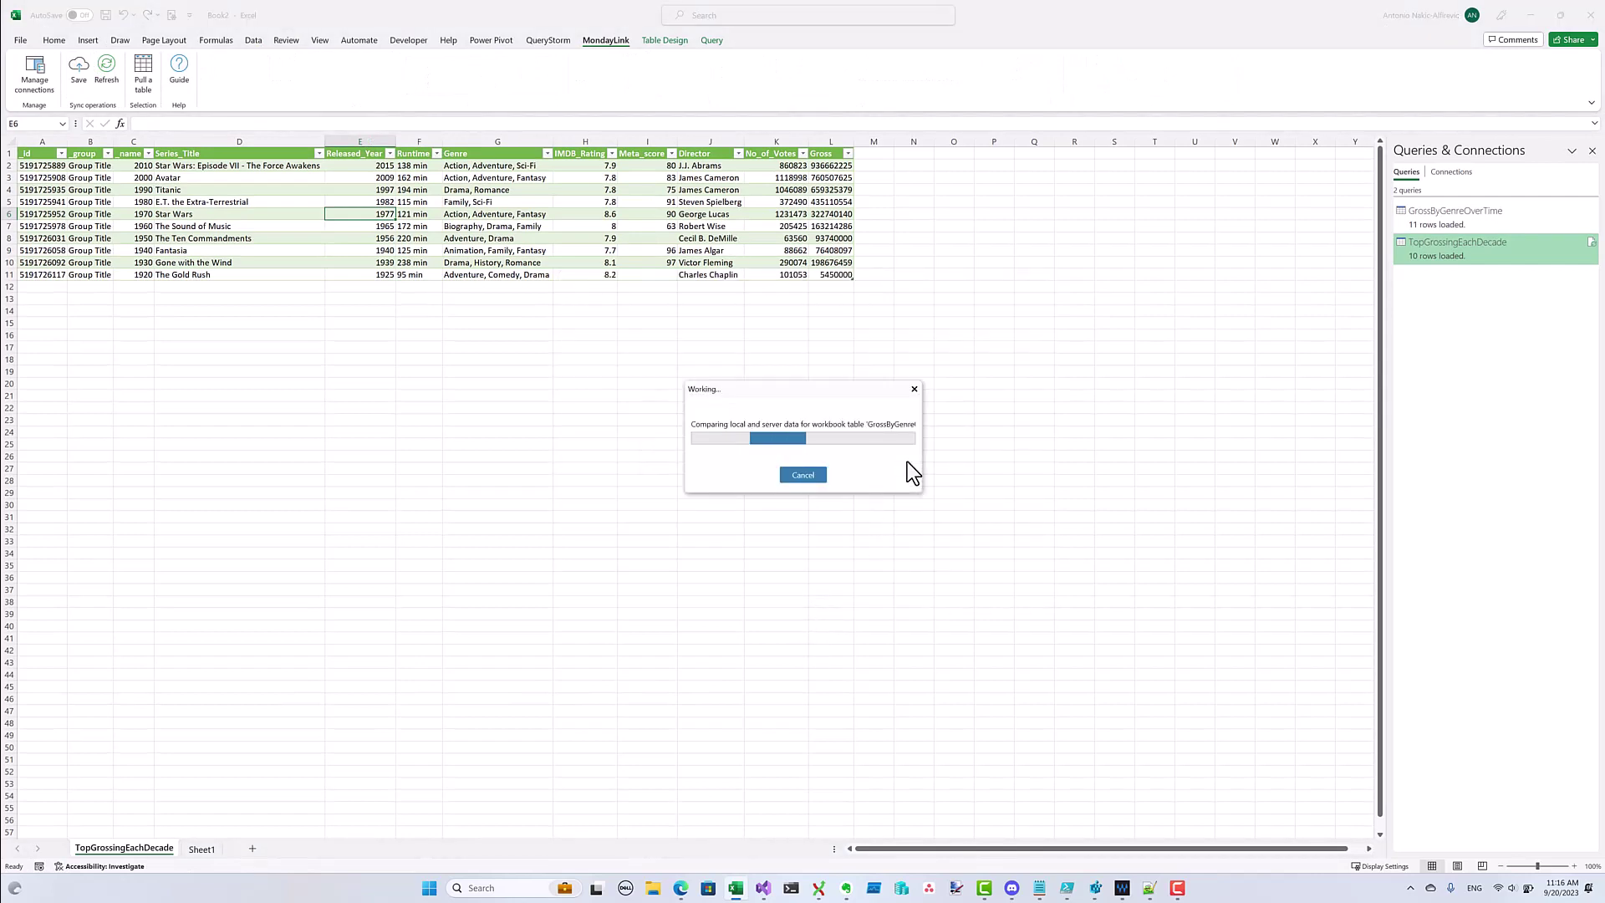
{"action": "mouse_move", "coordinate": [680, 888]}
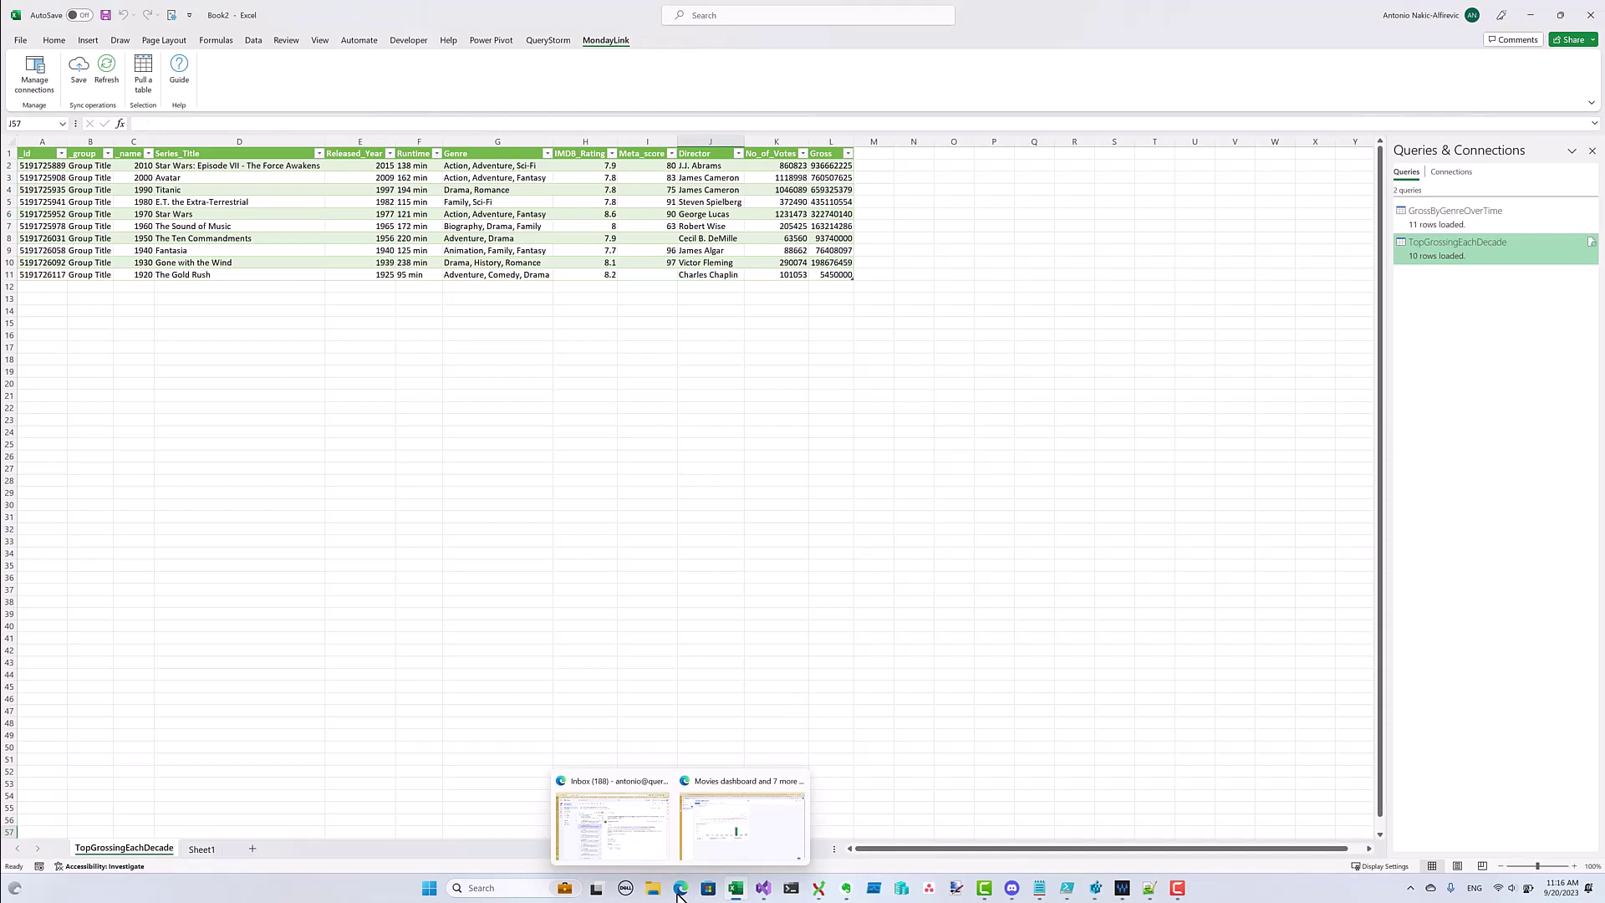
{"action": "left_click", "coordinate": [710, 853]}
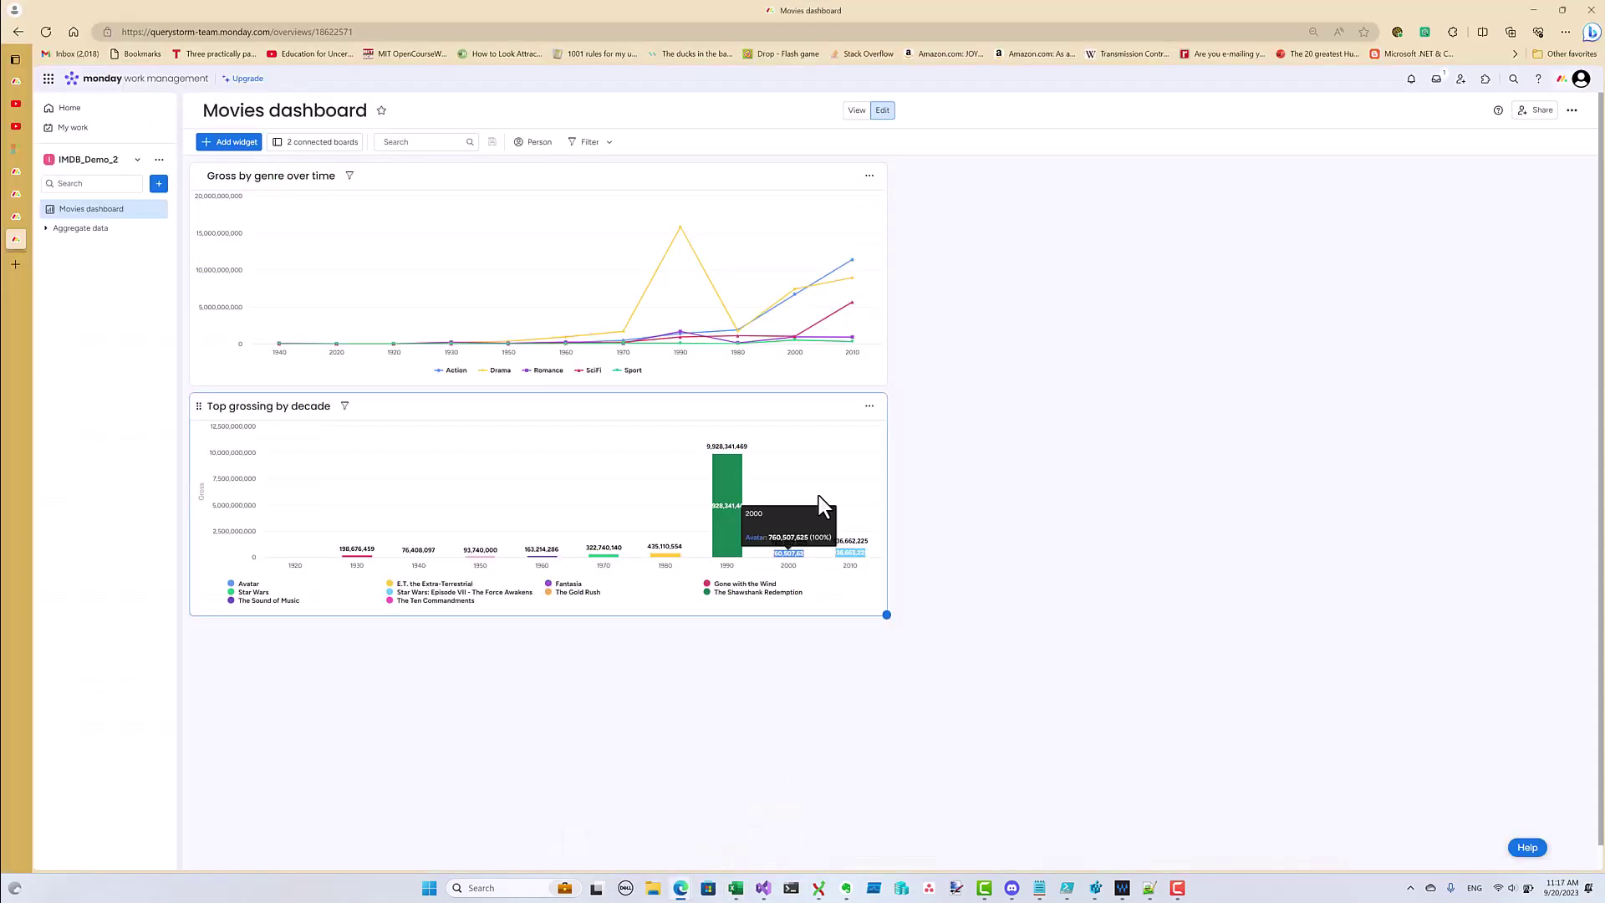